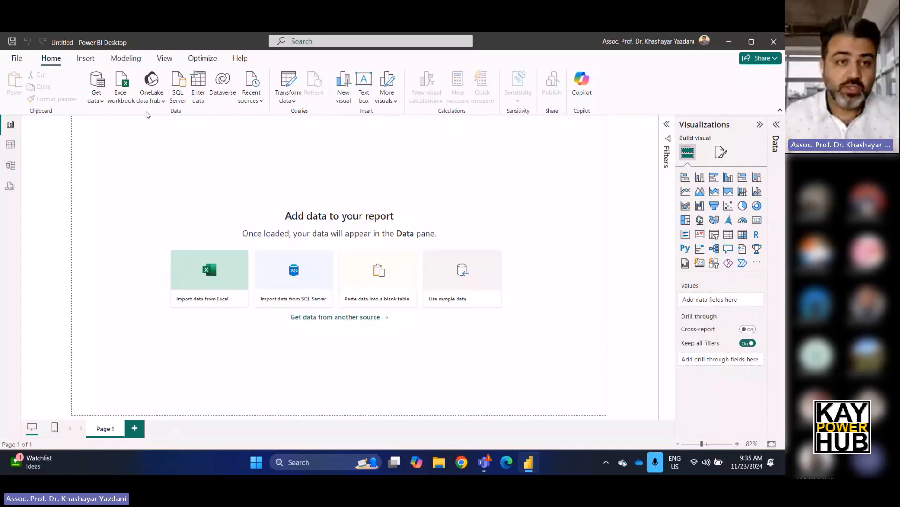
Import the banklist CSV file from the Downloads folder and load its data into the report.
left_click(96, 100)
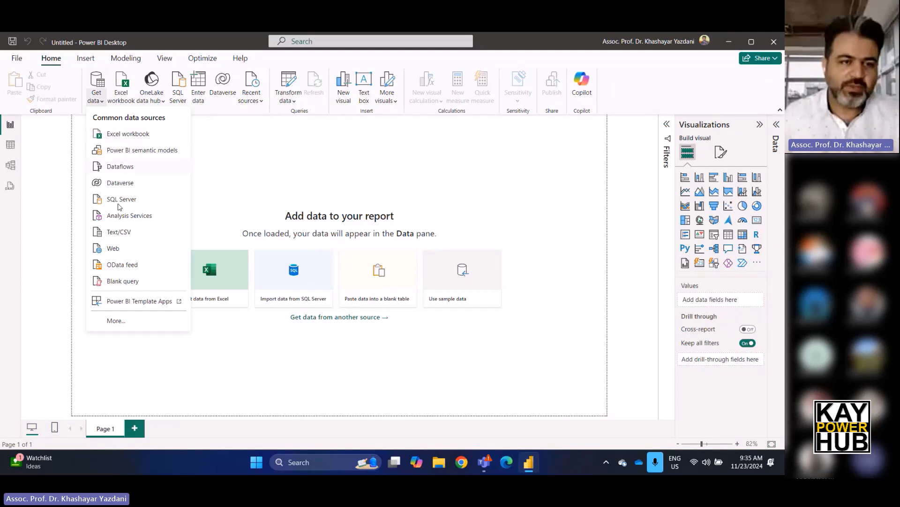
left_click(120, 231)
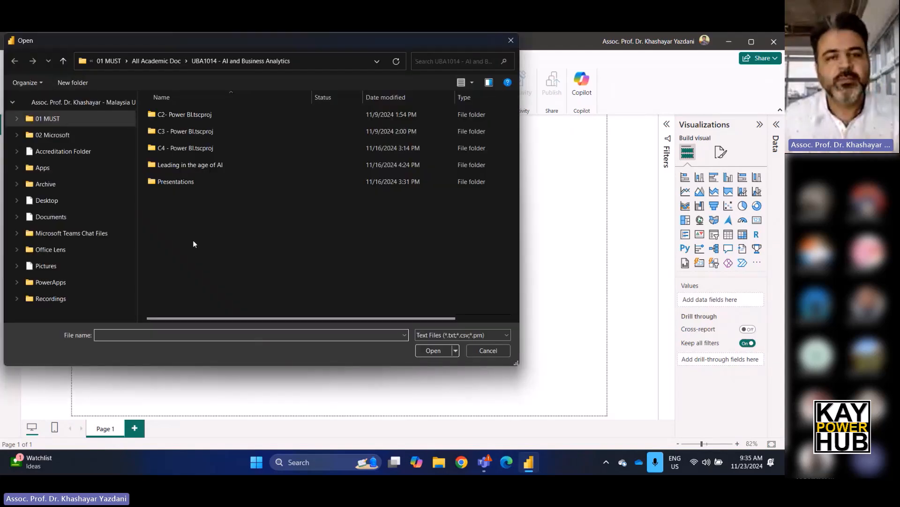
scroll(70, 160, "up", 2)
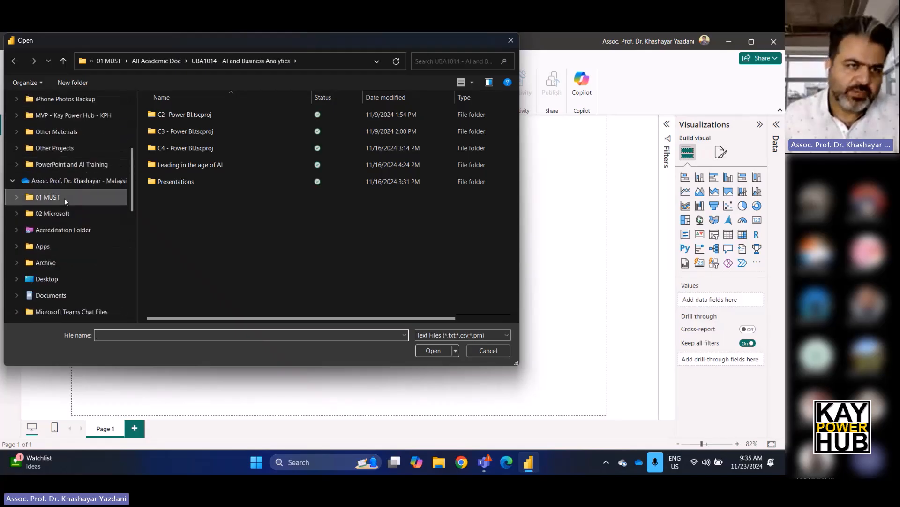
scroll(60, 279, "down", 3)
left_click(60, 278)
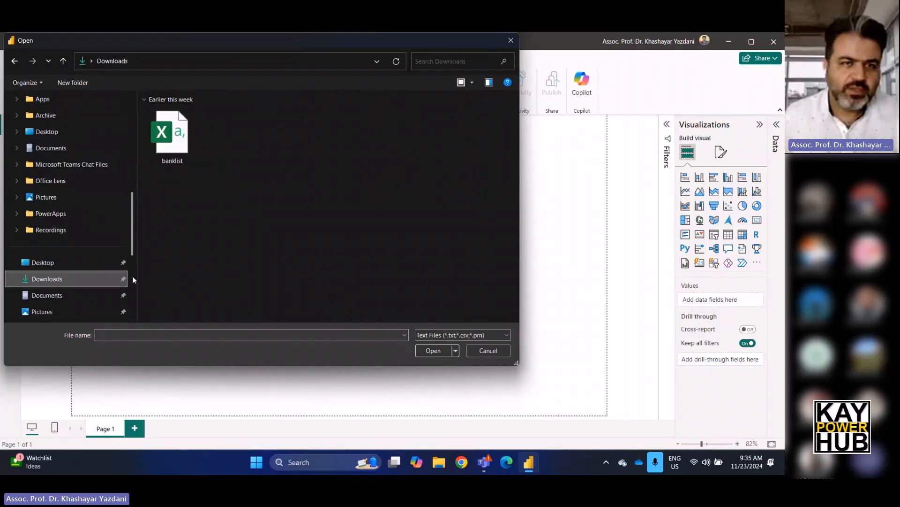
left_click(172, 136)
left_click(441, 352)
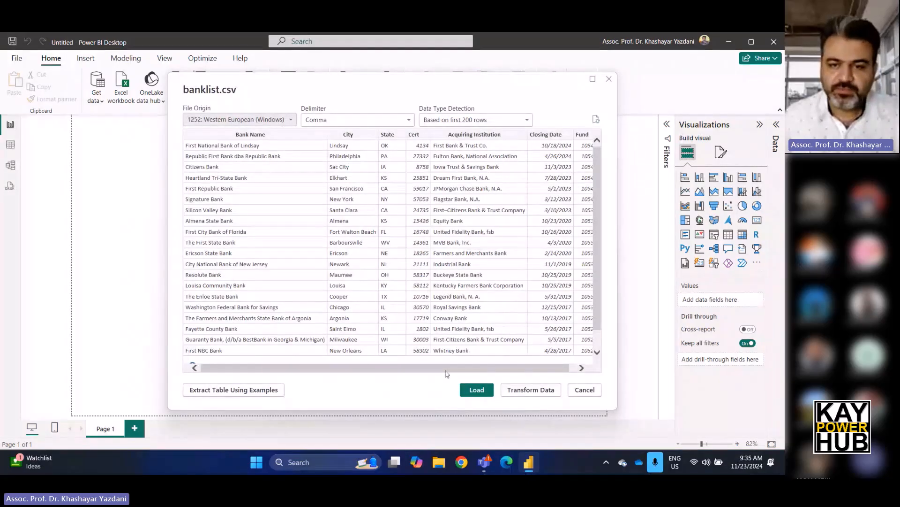
key("Escape")
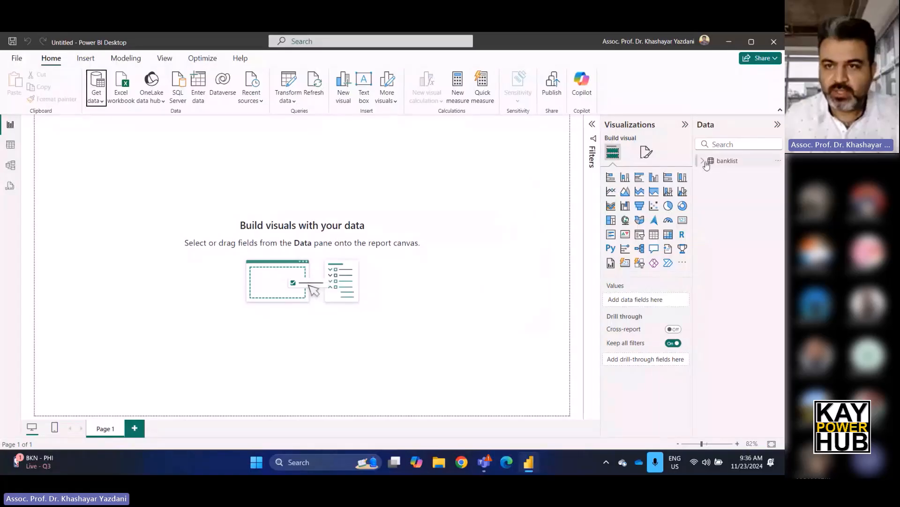
Build a large stacked column chart on Page 1 with Closing Date on the X-axis and the count of Bank Name on the Y-axis.
left_click(703, 162)
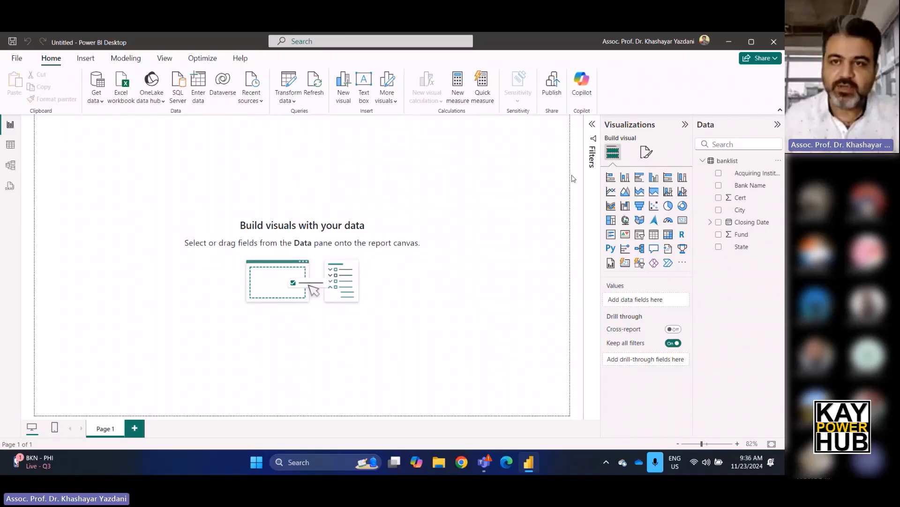
left_click(626, 179)
left_click_drag(127, 215, 389, 347)
left_click_drag(223, 232, 275, 249)
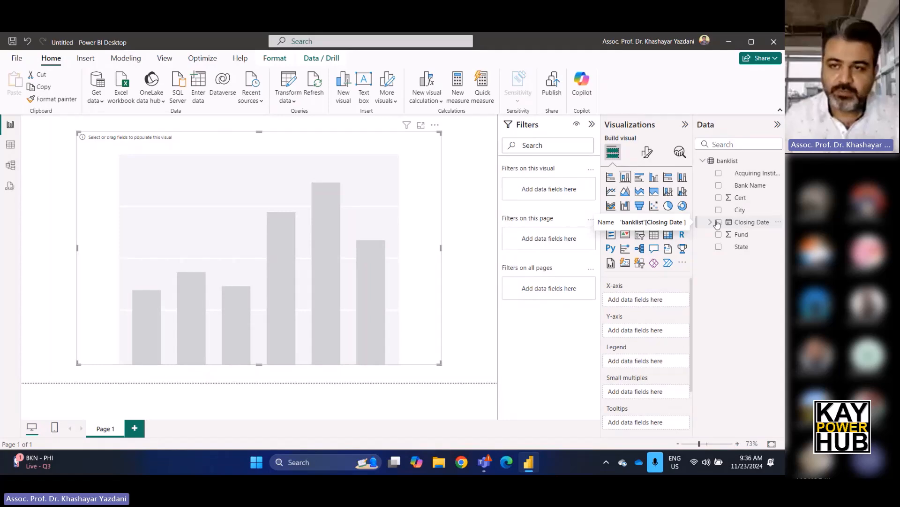
left_click_drag(740, 225, 613, 300)
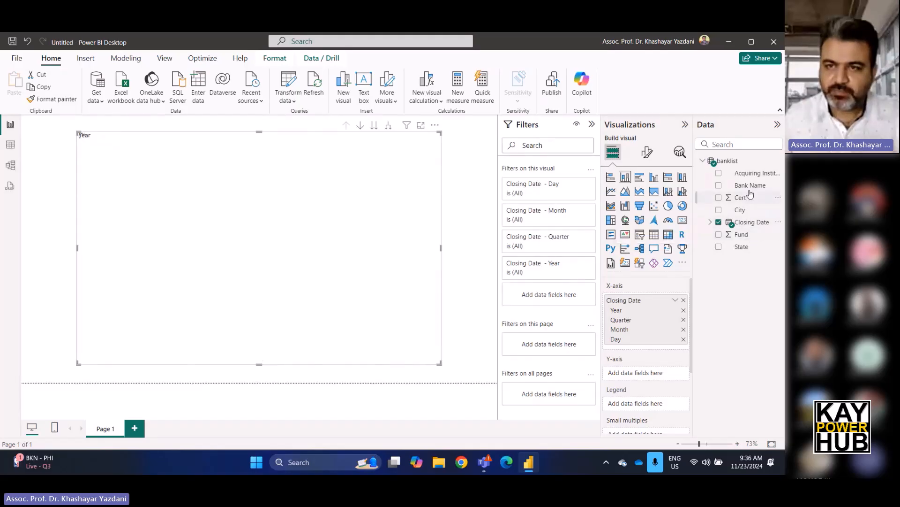
left_click_drag(751, 186, 647, 372)
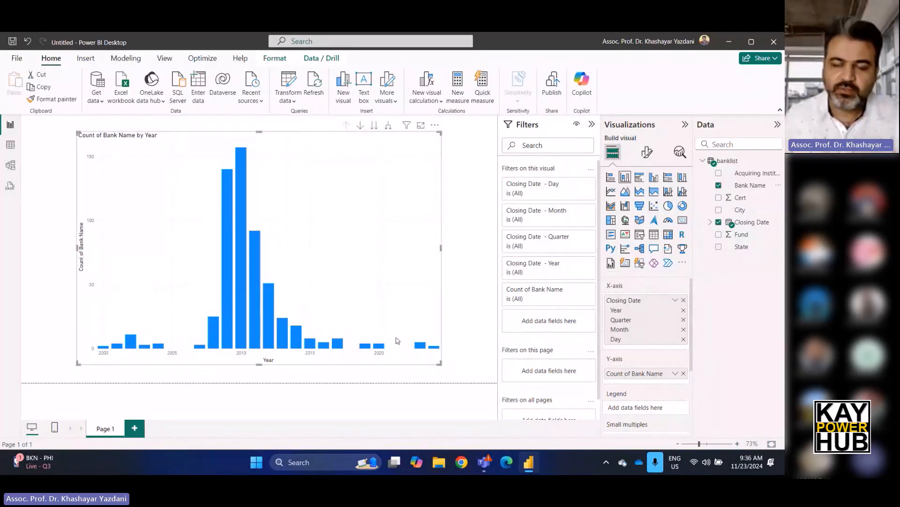
Add a second report page and insert a blank line chart on it.
left_click(135, 428)
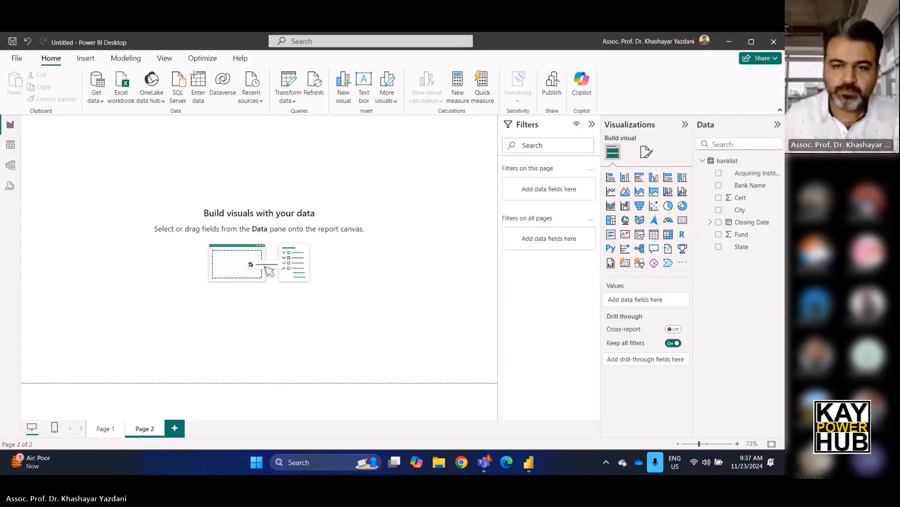
key("super+plus")
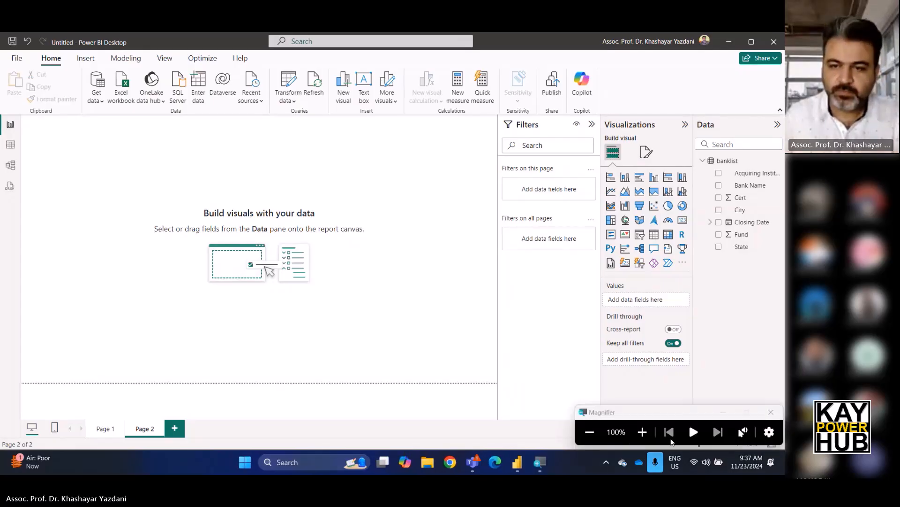
left_click(643, 432)
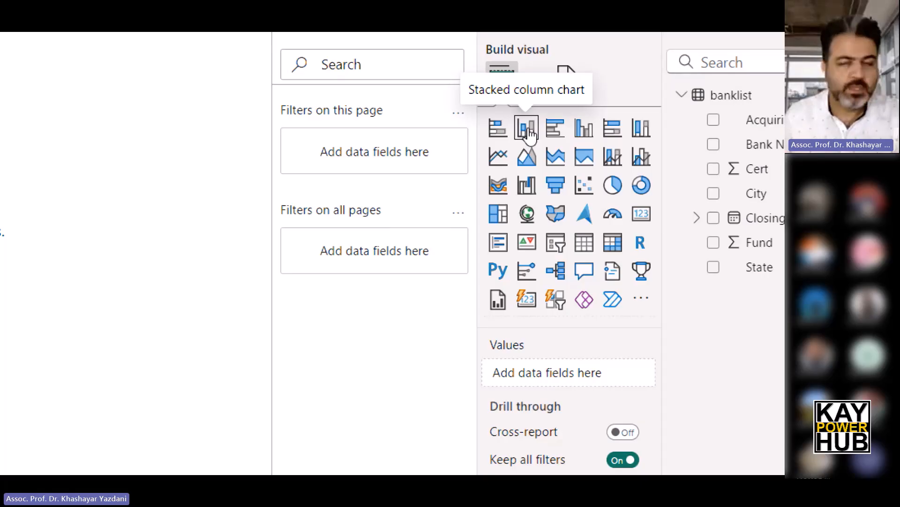
left_click(504, 160)
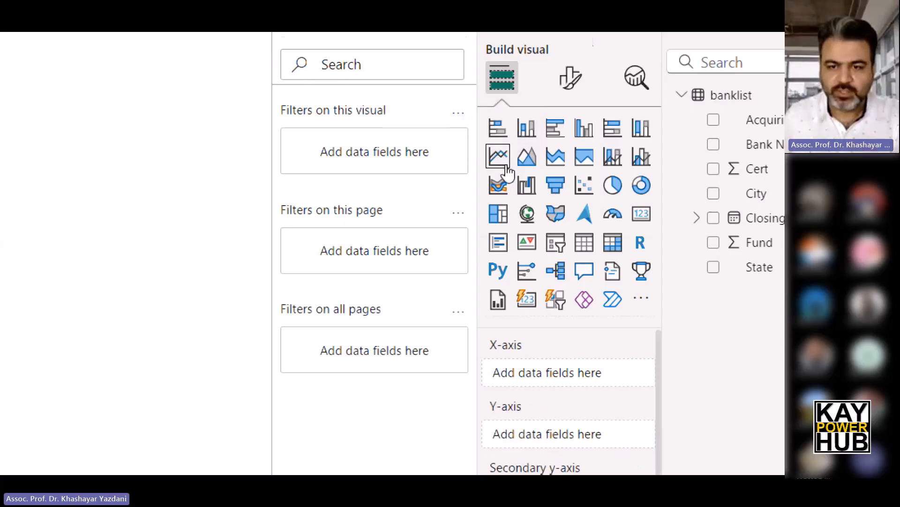
left_click(458, 469)
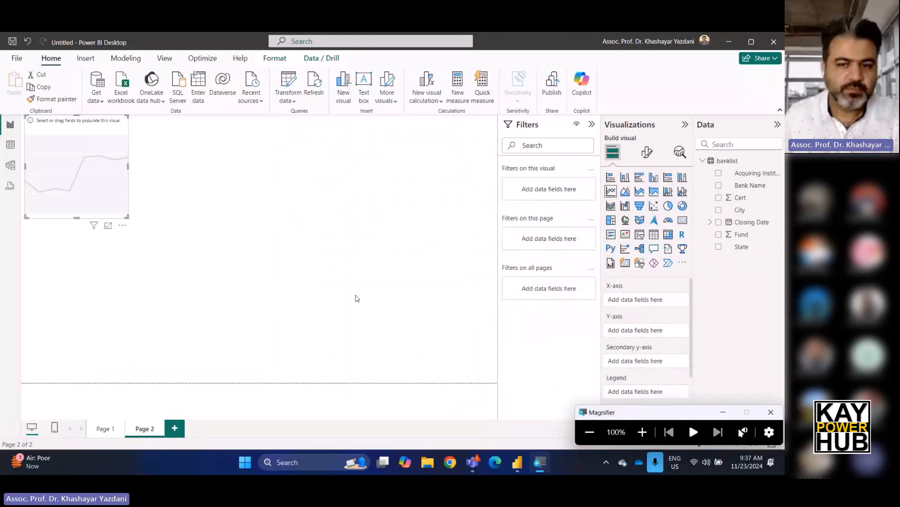
left_click(769, 411)
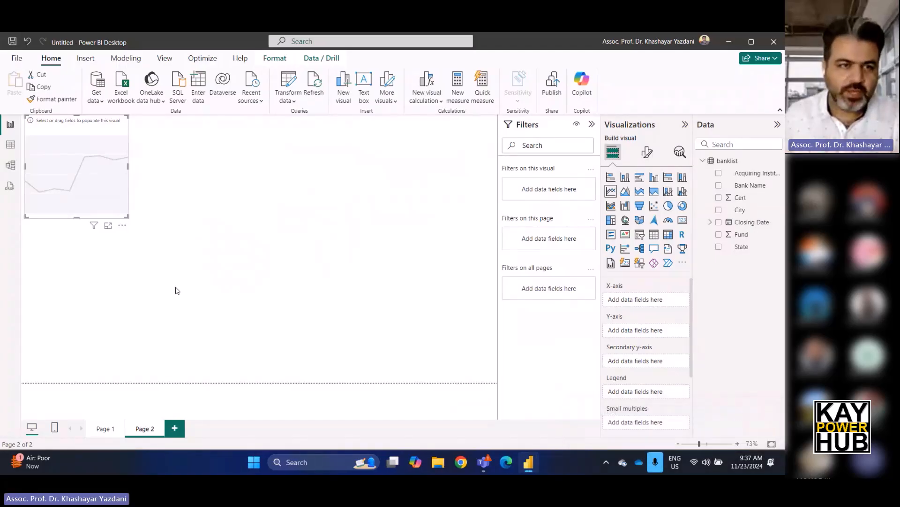
Enlarge the line chart to fill most of the page and collapse the Filters pane.
left_click_drag(126, 218, 449, 370)
left_click_drag(348, 325, 360, 328)
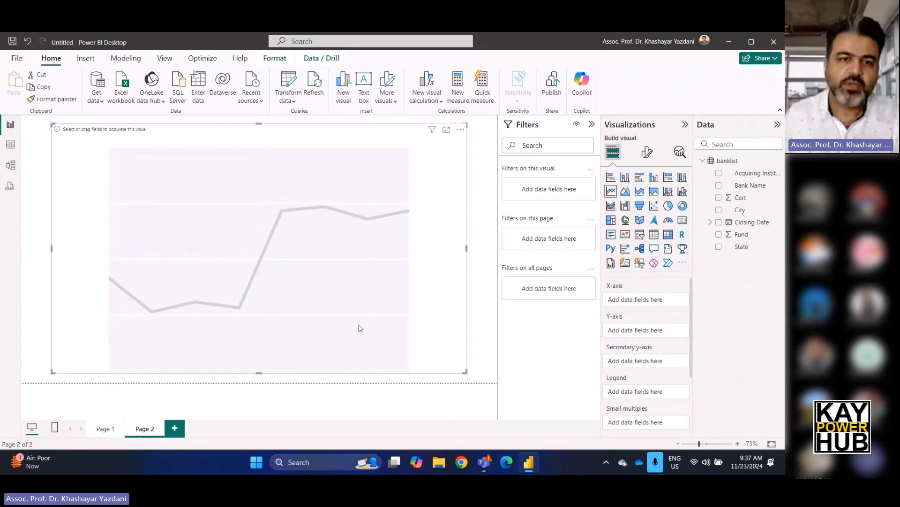
left_click(592, 125)
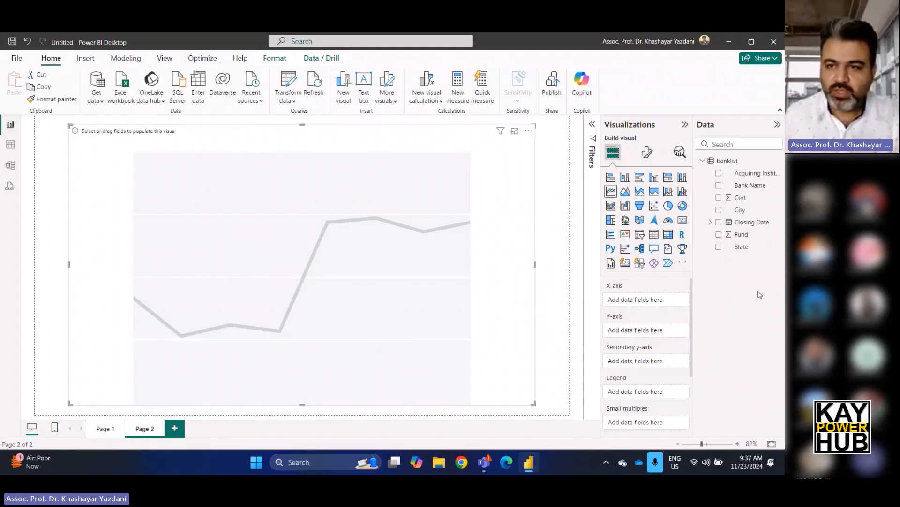
Assign Year from the Closing Date hierarchy to the line chart's X-axis and the count of Bank Name to its Y-axis.
left_click(710, 222)
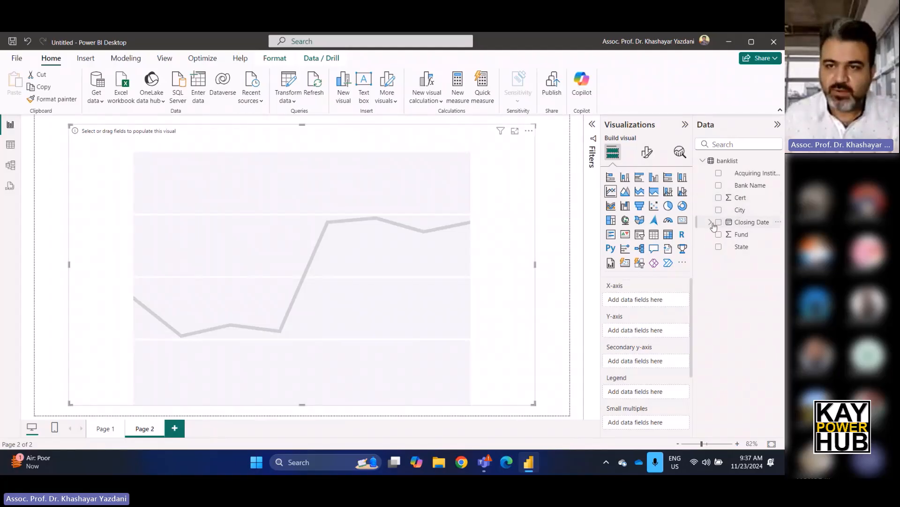
left_click(718, 234)
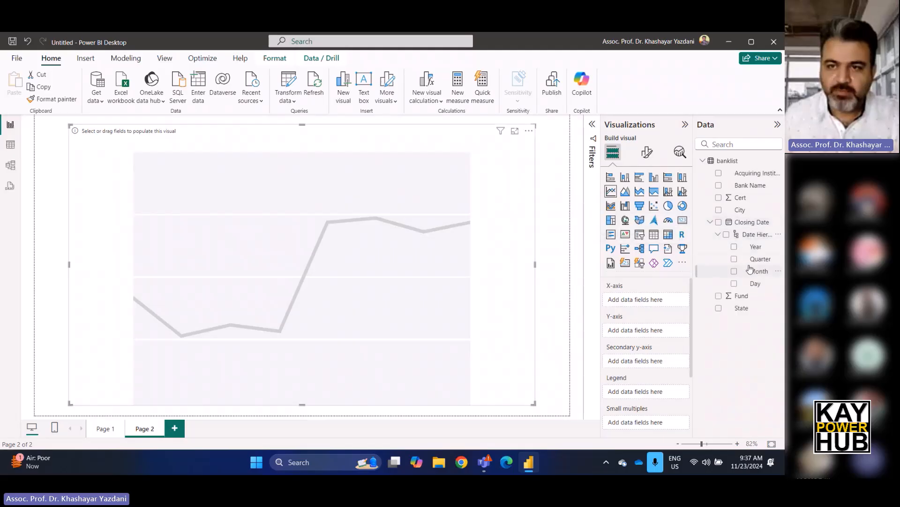
left_click_drag(756, 246, 657, 301)
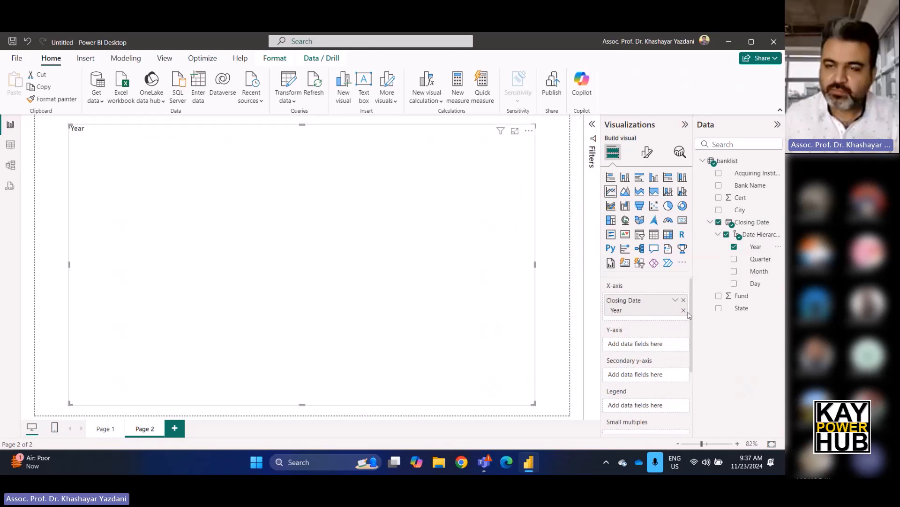
left_click_drag(751, 185, 650, 345)
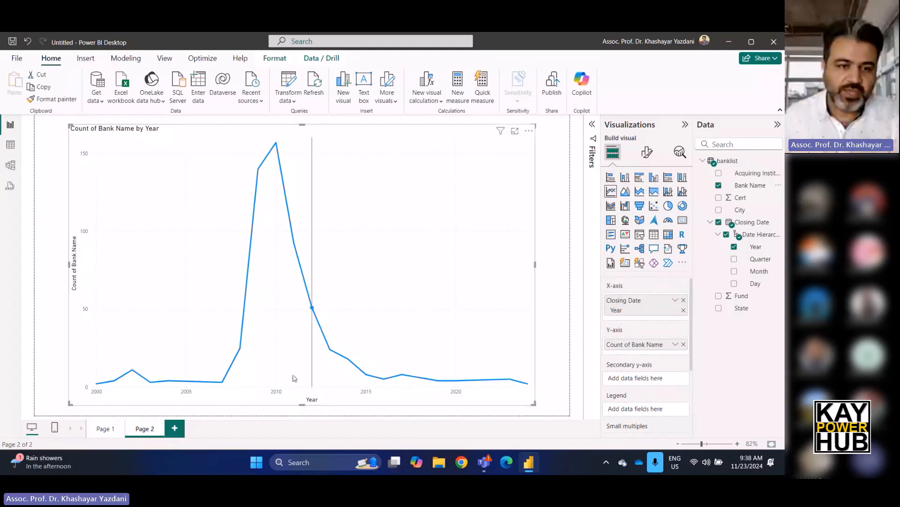
Compare the column chart on Page 1 with the line chart on Page 2.
left_click(102, 432)
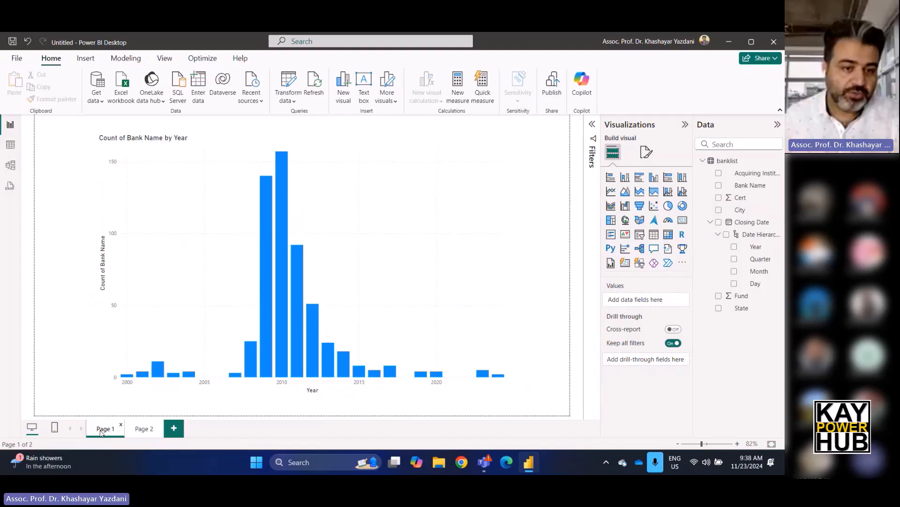
left_click(142, 430)
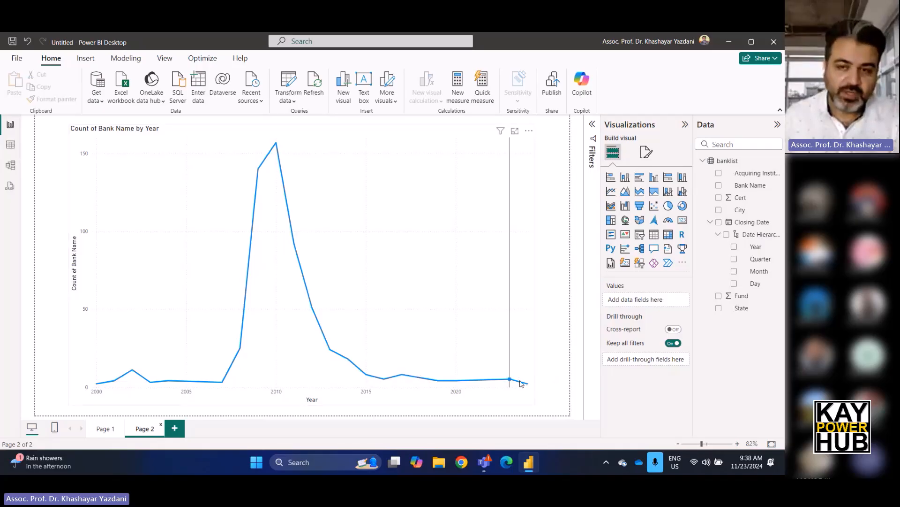
Switch the line chart's X-axis to the full Closing Date hierarchy and back to Year alone.
left_click(325, 305)
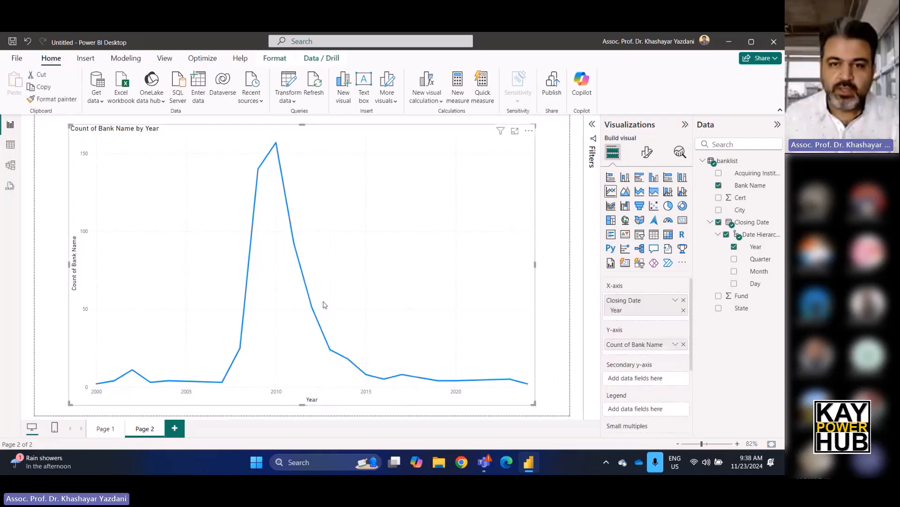
left_click(684, 300)
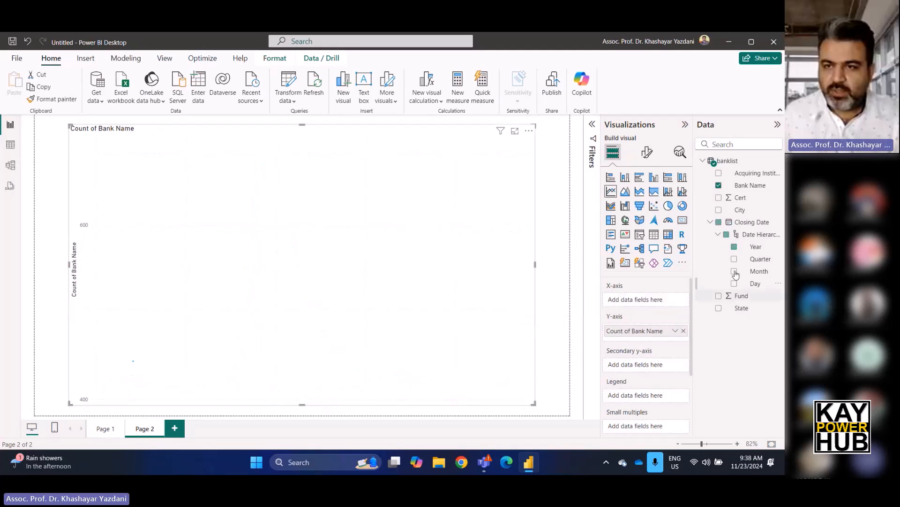
left_click_drag(750, 222, 649, 300)
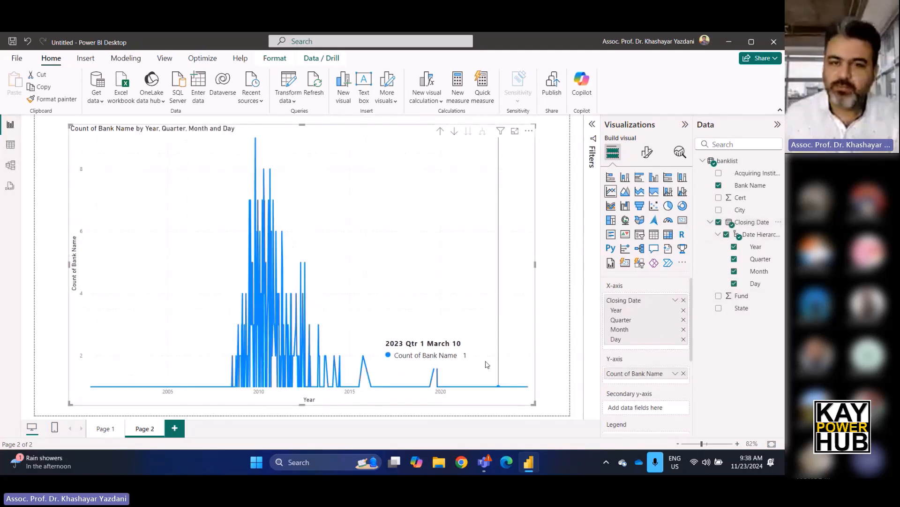
left_click(684, 300)
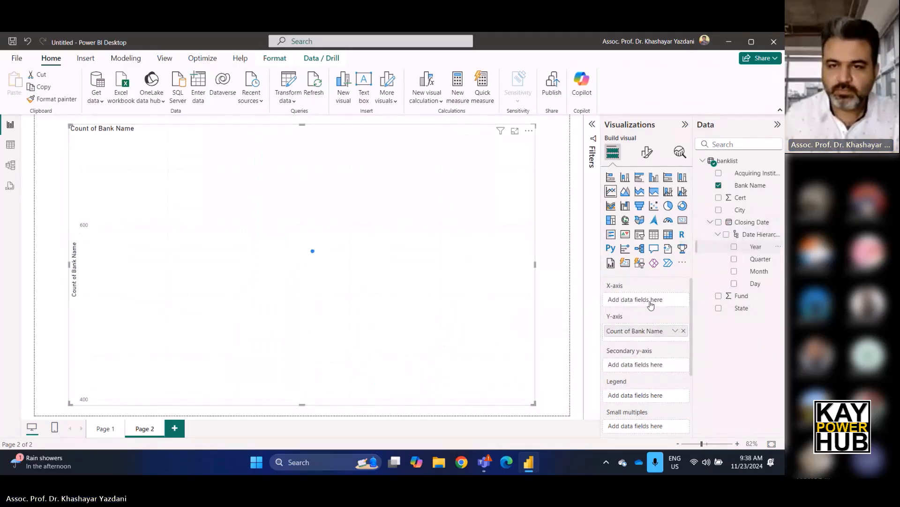
left_click_drag(651, 305, 651, 305)
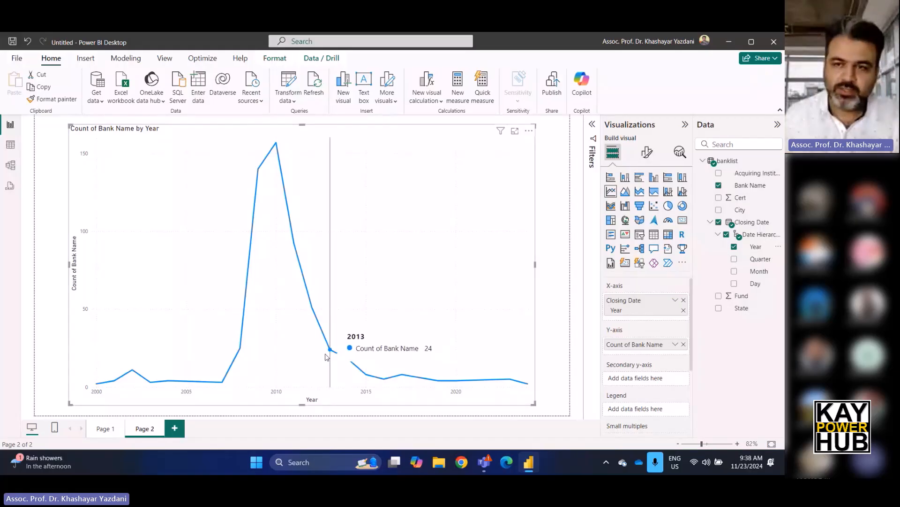
Replace Year on the line chart's X-axis with the full Closing Date hierarchy and drill up to the year level.
left_click(684, 301)
left_click_drag(752, 228, 647, 304)
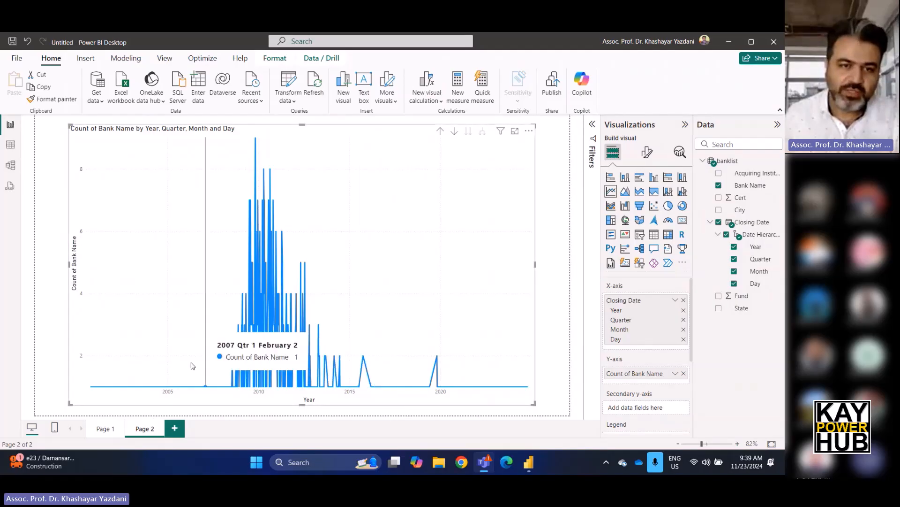
left_click(441, 131)
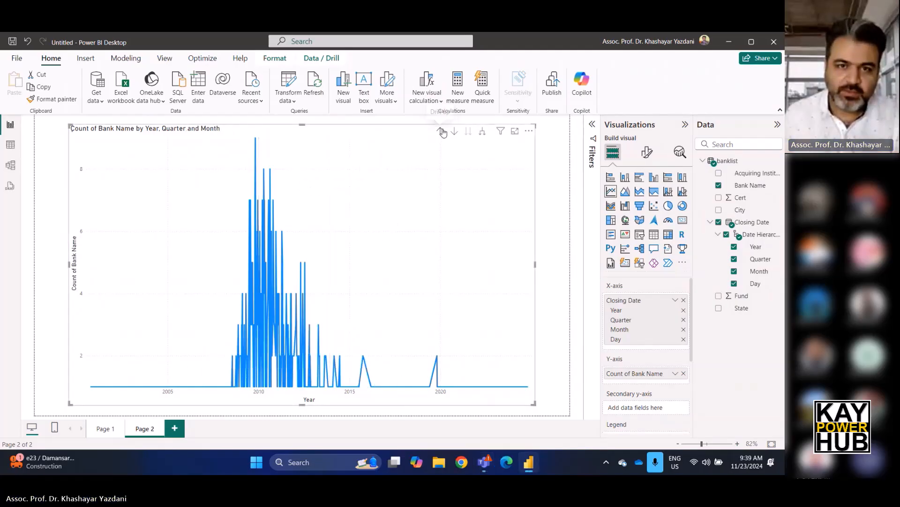
left_click(441, 131)
left_click(442, 132)
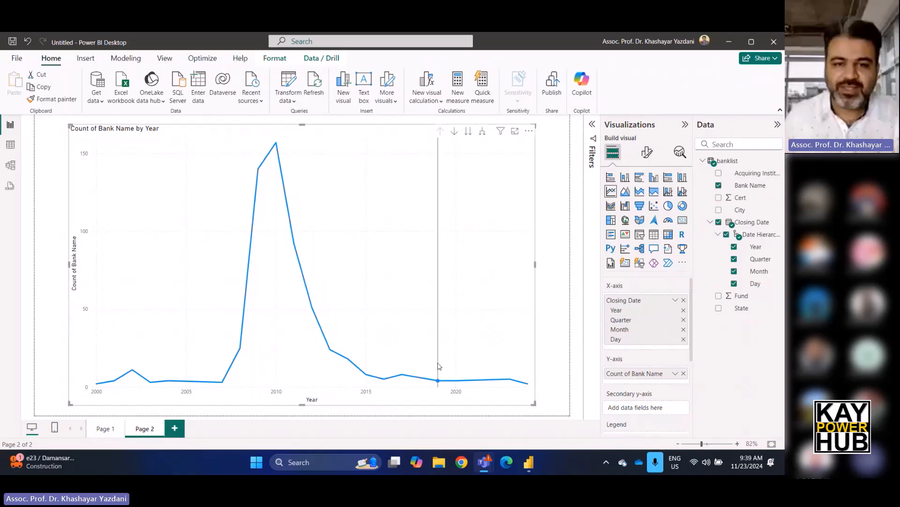
Drill down into the 2014 data point to its quarters and inspect the second-quarter value.
right_click(348, 361)
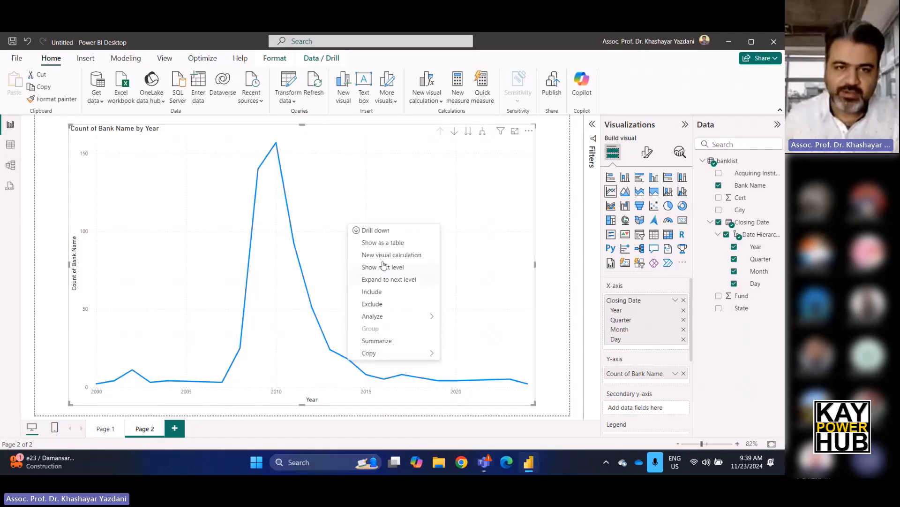
left_click(393, 230)
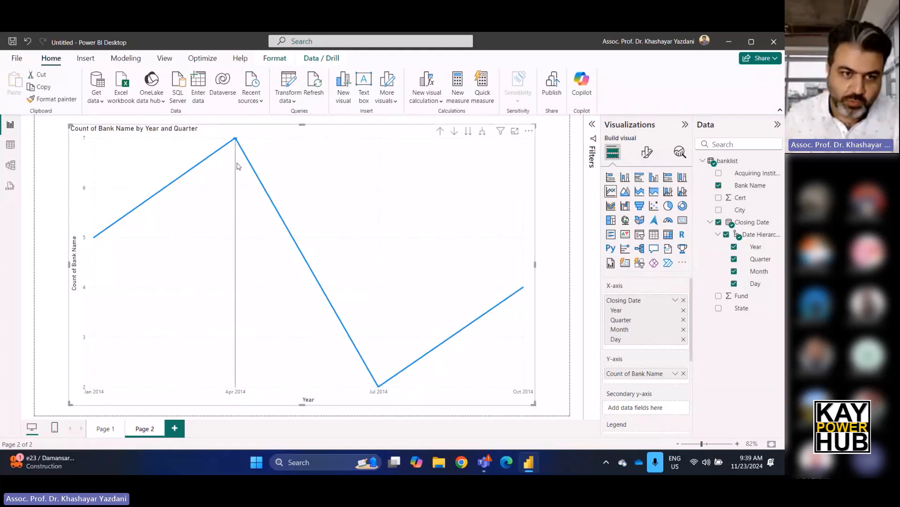
mouse_move(235, 149)
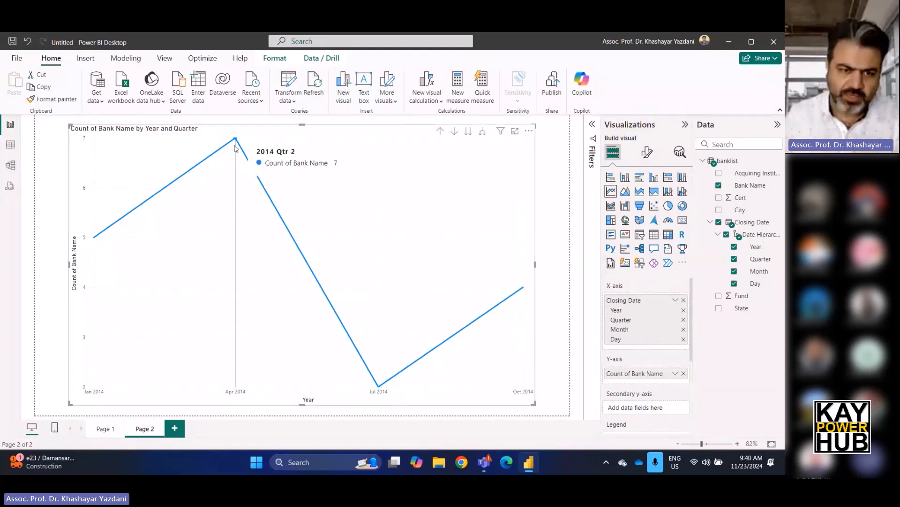
Drill down from the second quarter of 2014 to its months, and from May to its days, to inspect the daily counts.
right_click(235, 147)
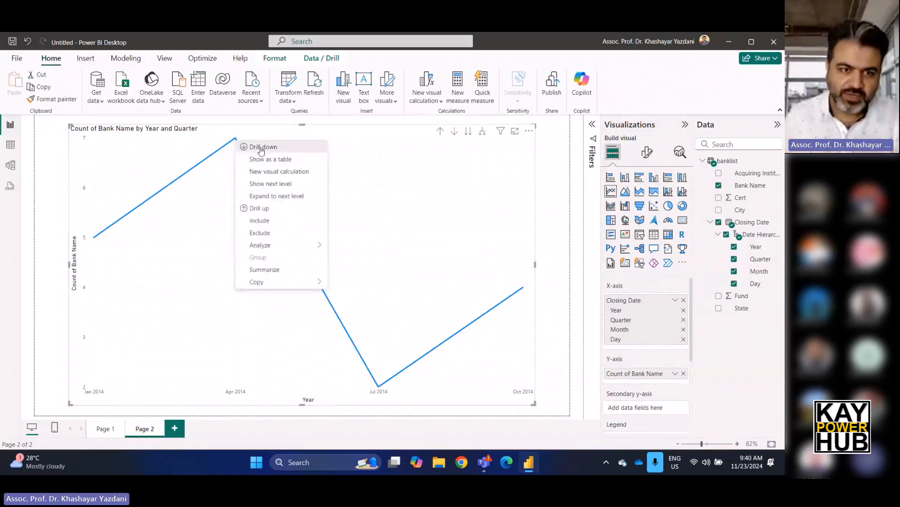
left_click(261, 148)
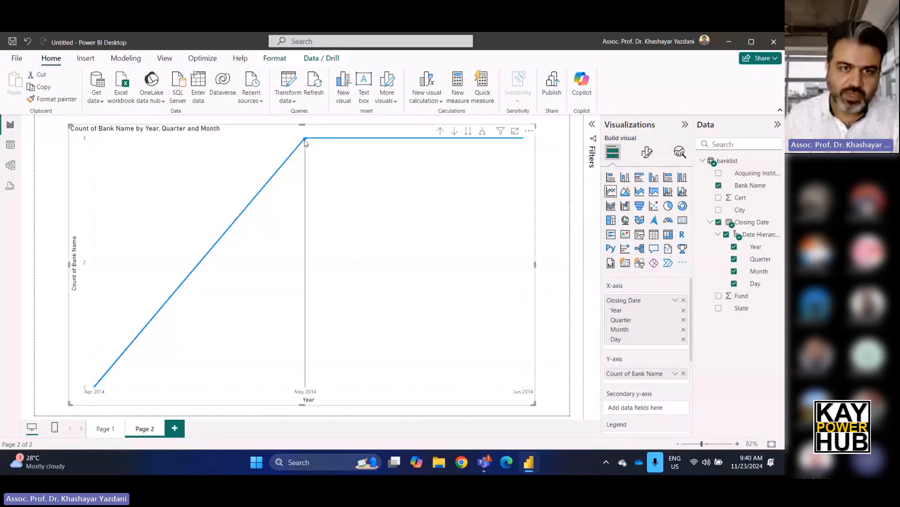
mouse_move(304, 145)
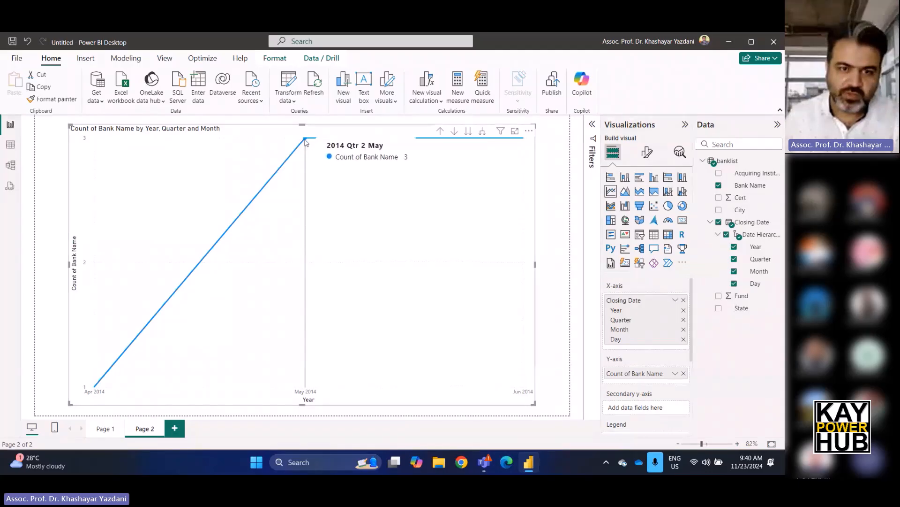
right_click(305, 142)
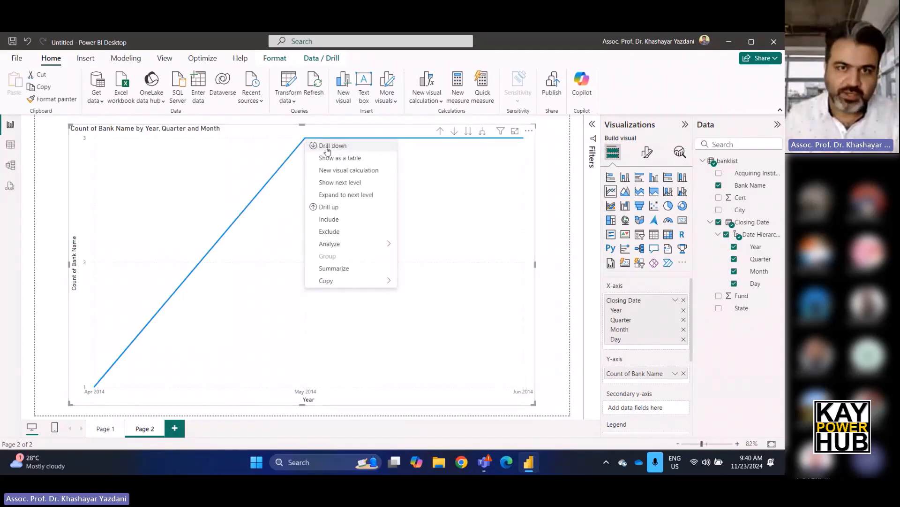
left_click(327, 147)
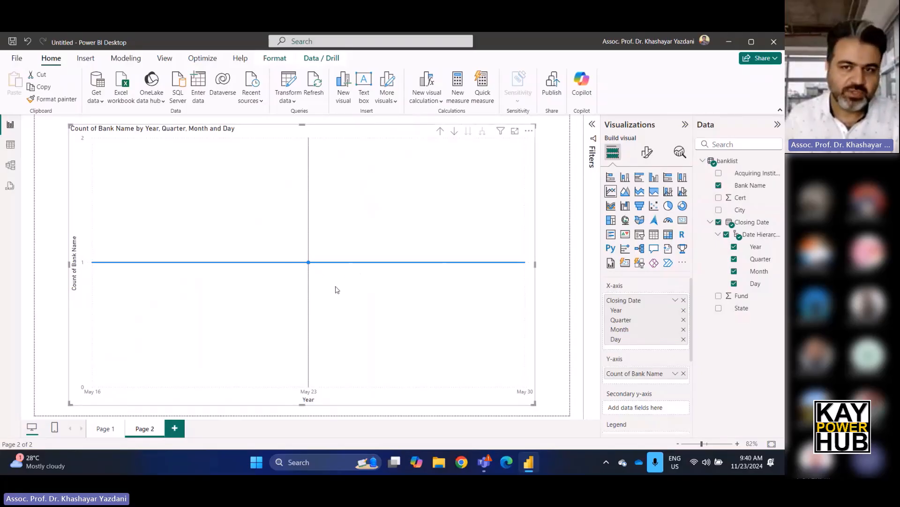
mouse_move(346, 299)
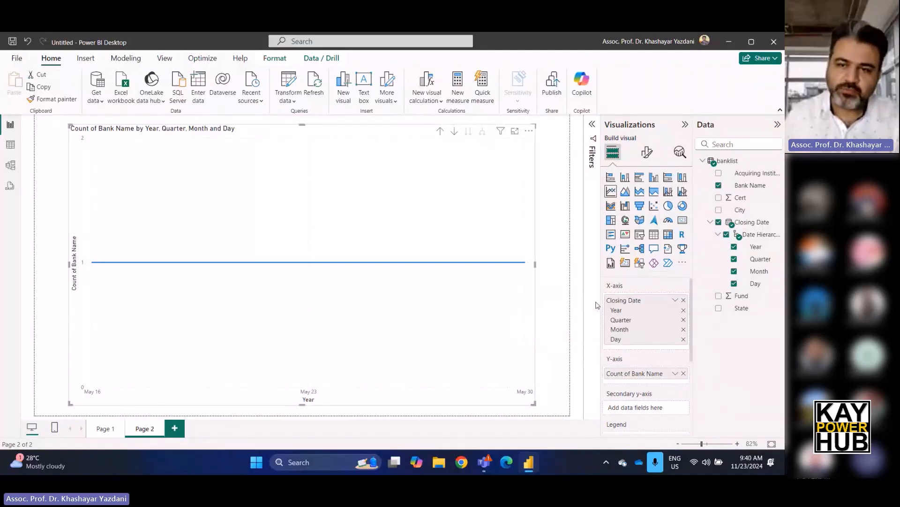
mouse_move(314, 266)
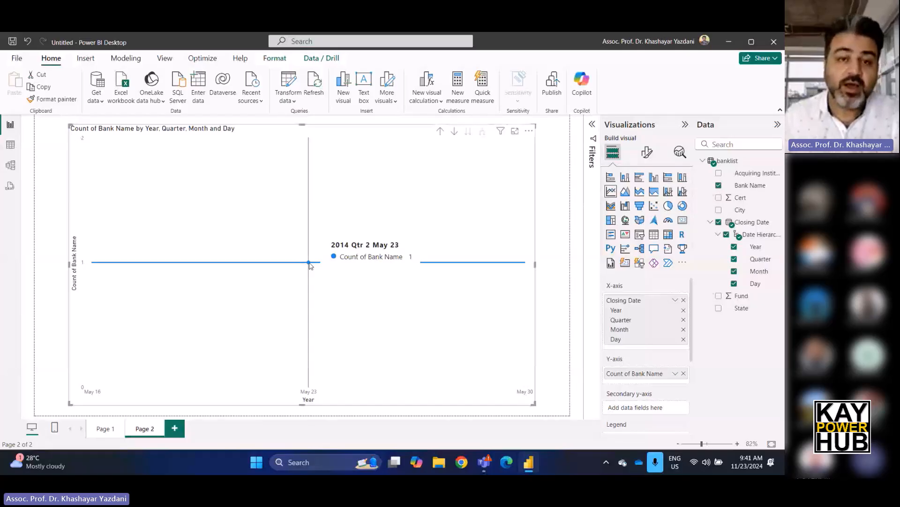
Drill the line chart up from the days of May 2014 to the year level.
right_click(309, 265)
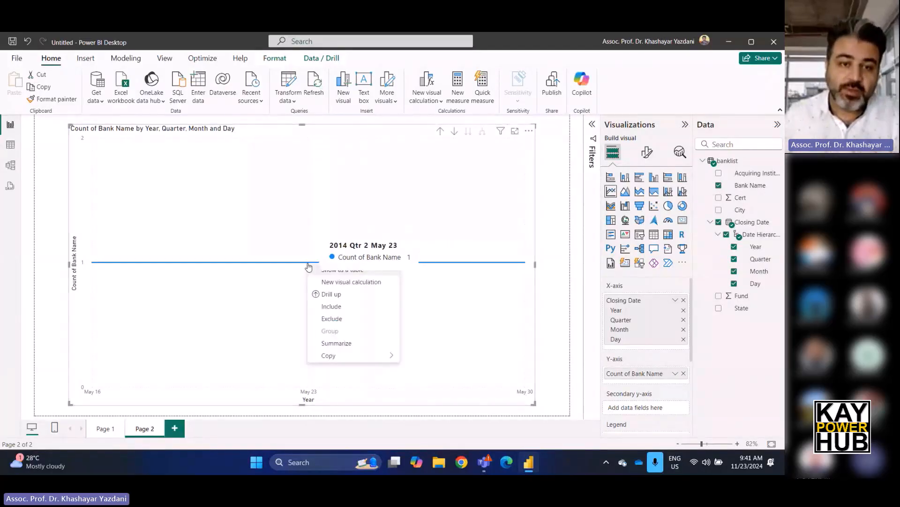
left_click(331, 295)
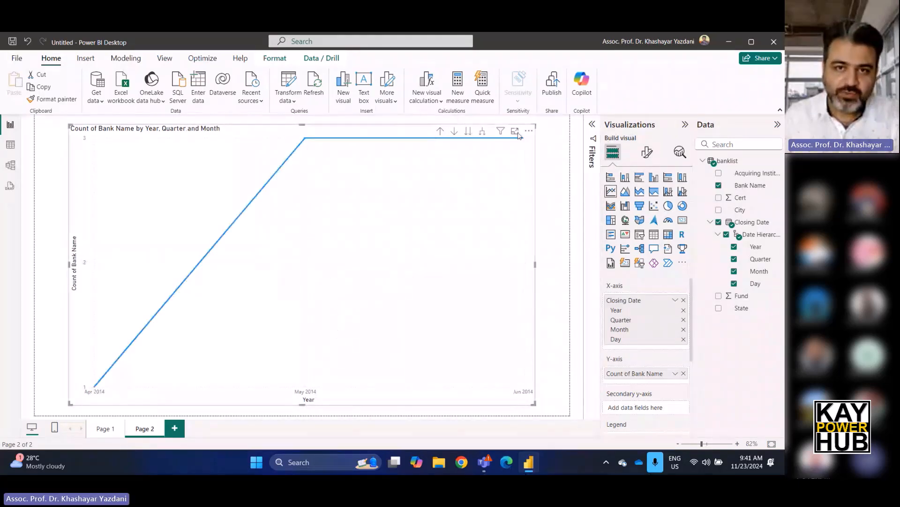
left_click(441, 132)
left_click(440, 133)
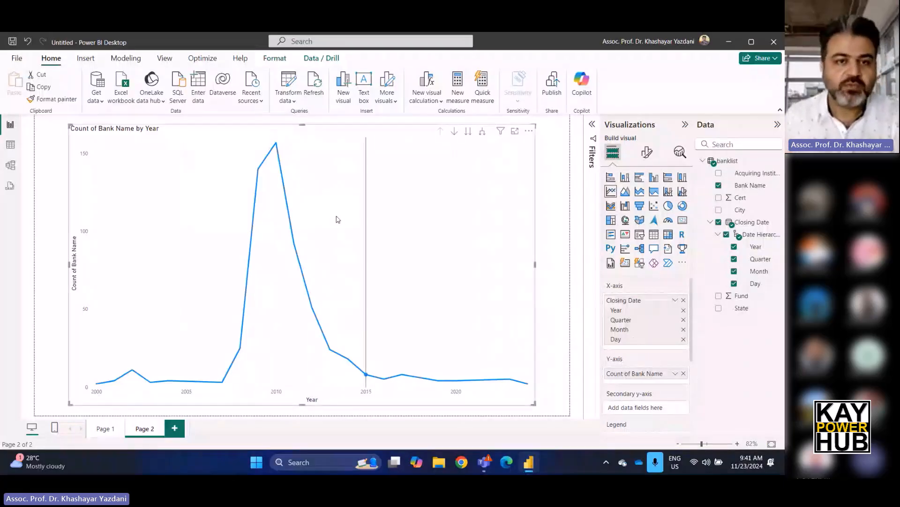
Turn on drill mode and drill into 2010, its second quarter and May to view the daily counts.
mouse_move(276, 146)
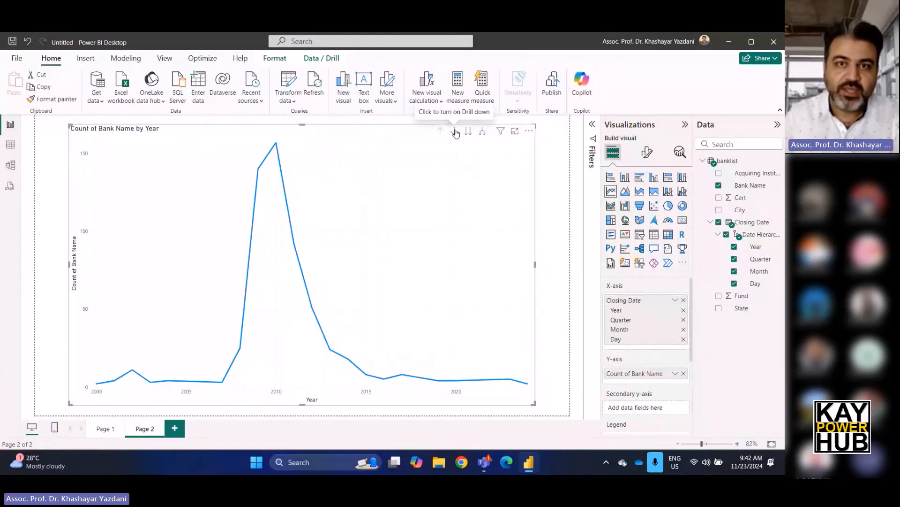
left_click(455, 132)
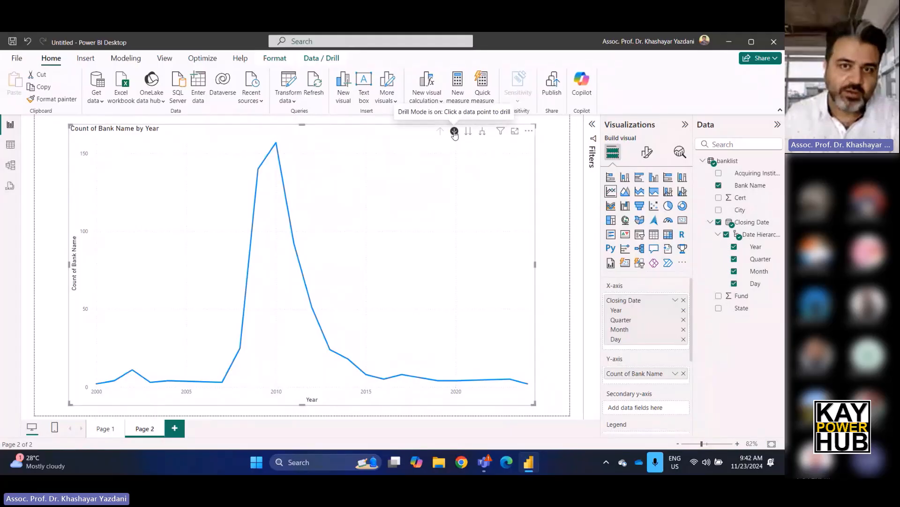
left_click(276, 144)
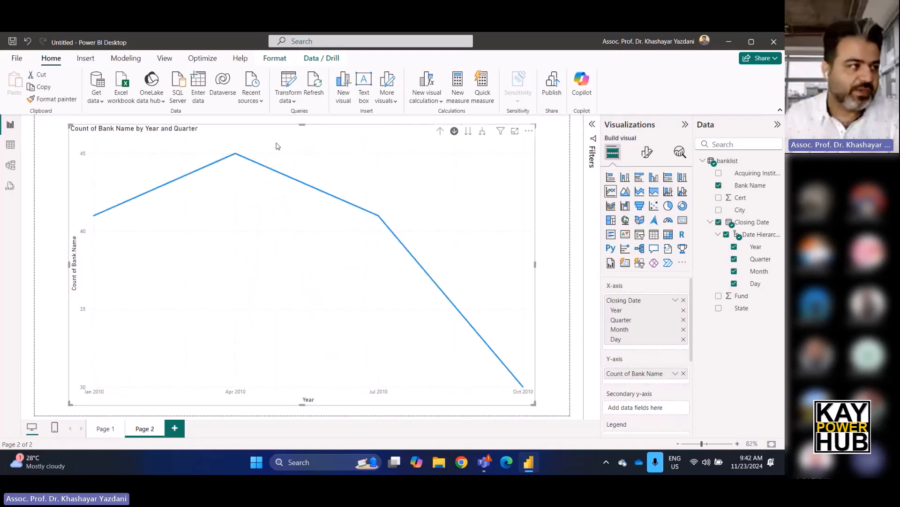
left_click(236, 155)
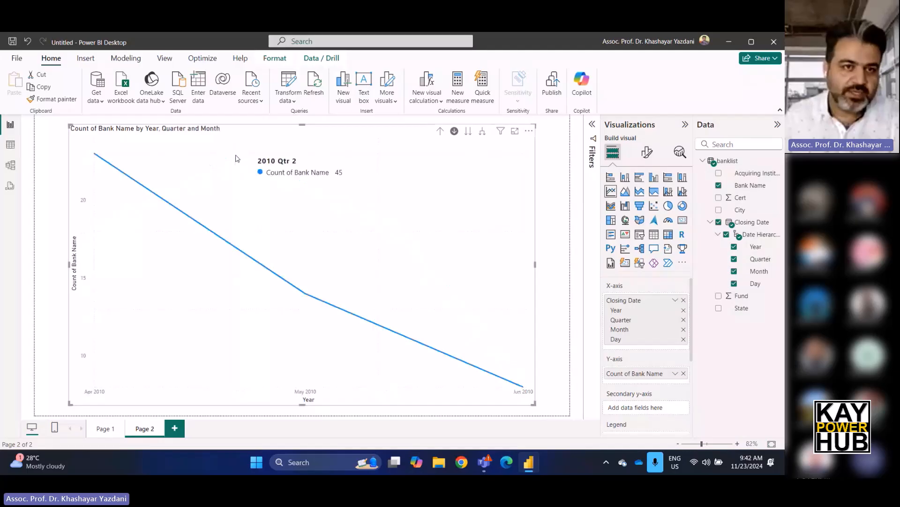
left_click(307, 295)
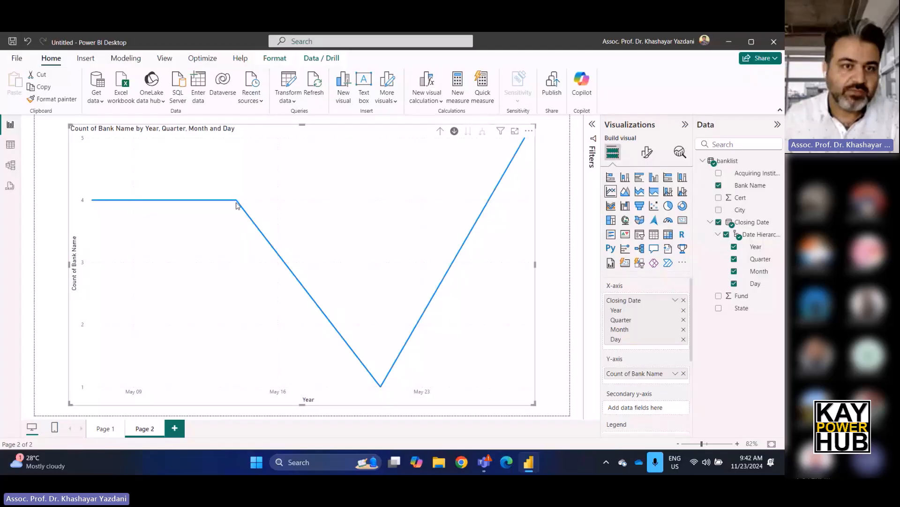
mouse_move(236, 204)
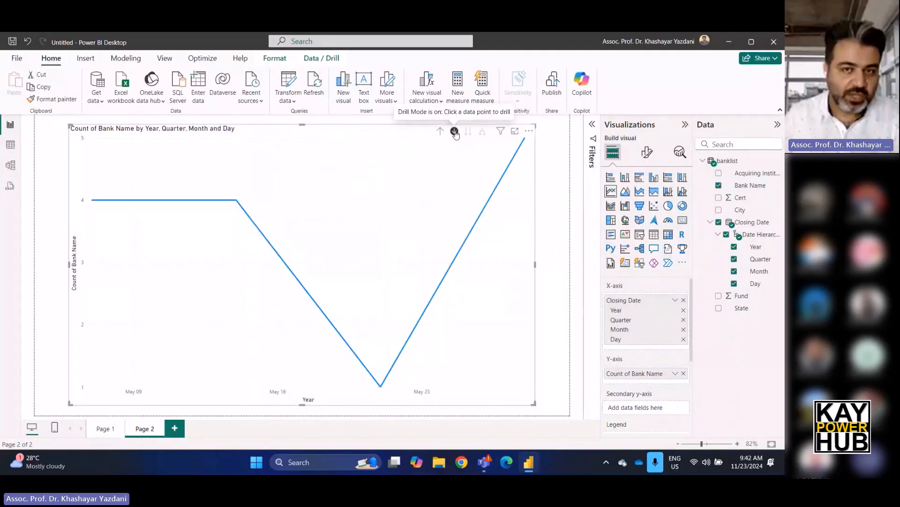
right_click(236, 204)
left_click(249, 173)
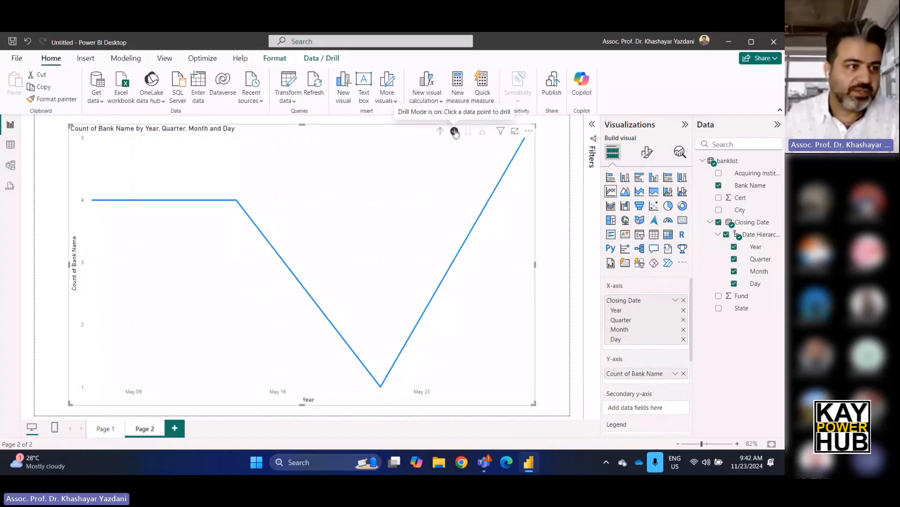
Drill back up from the May 2010 days to the yearly line and inspect the 2023 value.
left_click(440, 133)
left_click(440, 134)
left_click(440, 134)
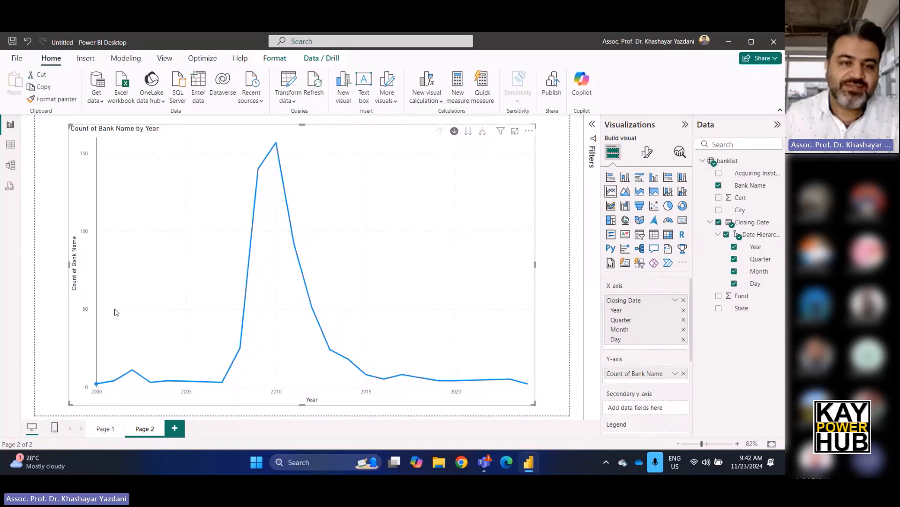
mouse_move(499, 319)
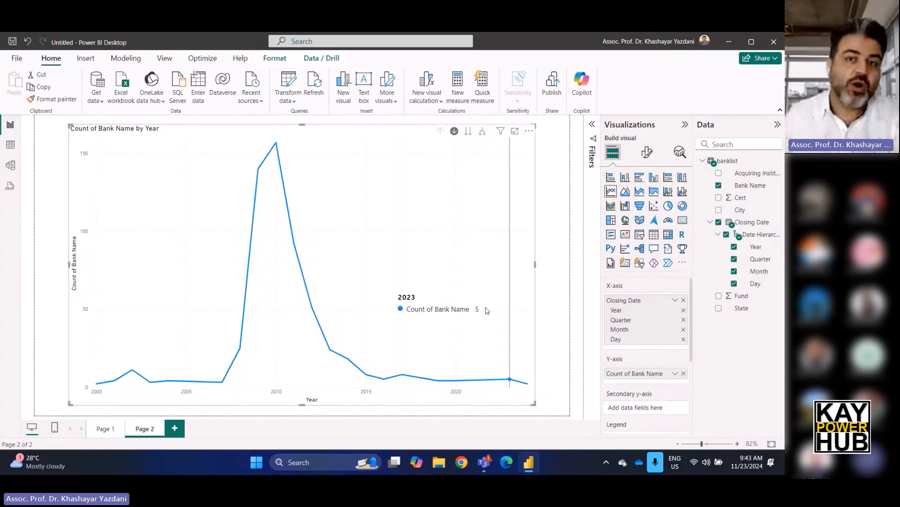
Move the whole line chart to the quarter level of the hierarchy and return it to the year level.
mouse_move(468, 134)
left_mouse_down()
mouse_move(464, 124)
mouse_move(468, 140)
mouse_move(476, 137)
mouse_move(463, 133)
left_mouse_up()
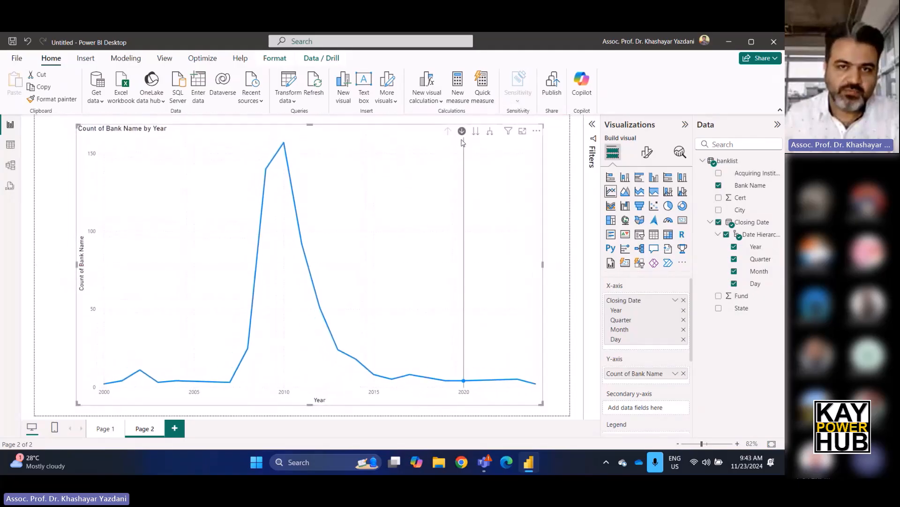
left_click(476, 136)
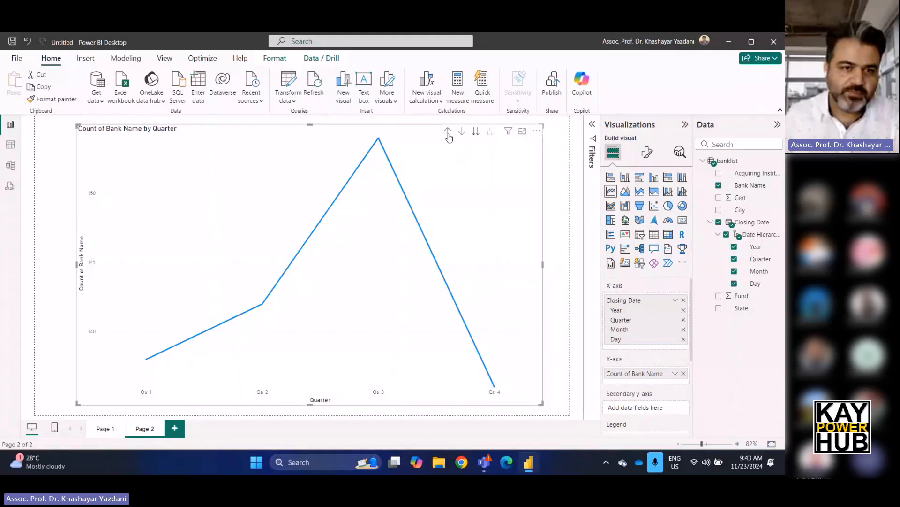
left_click(449, 134)
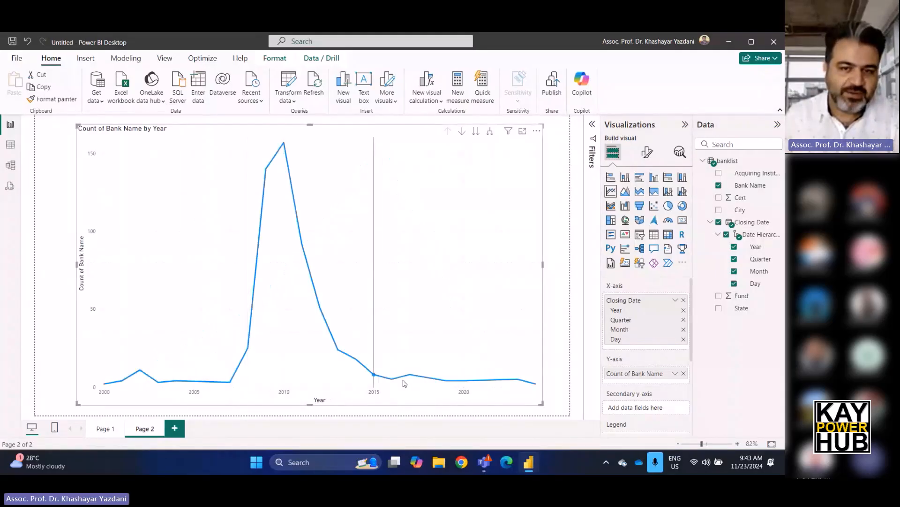
Advance the whole line chart through the next hierarchy levels: quarter, month and day.
left_click(476, 133)
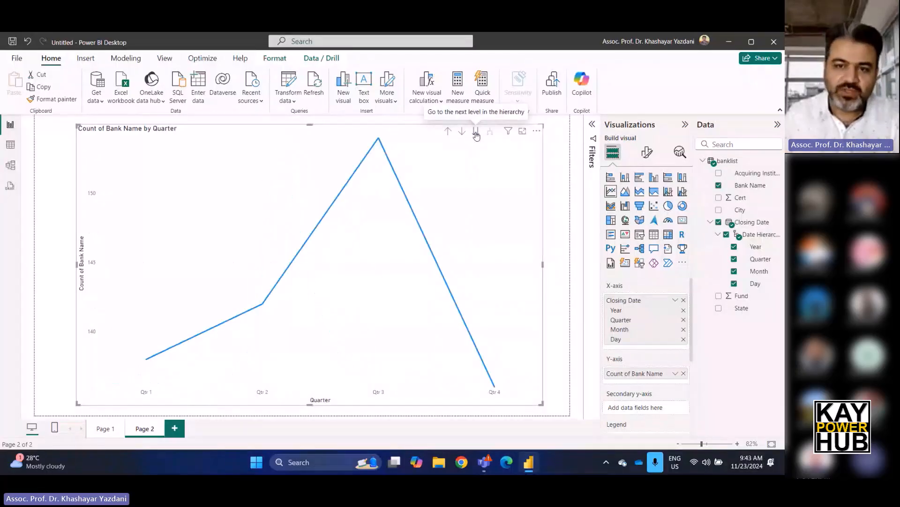
left_click(476, 133)
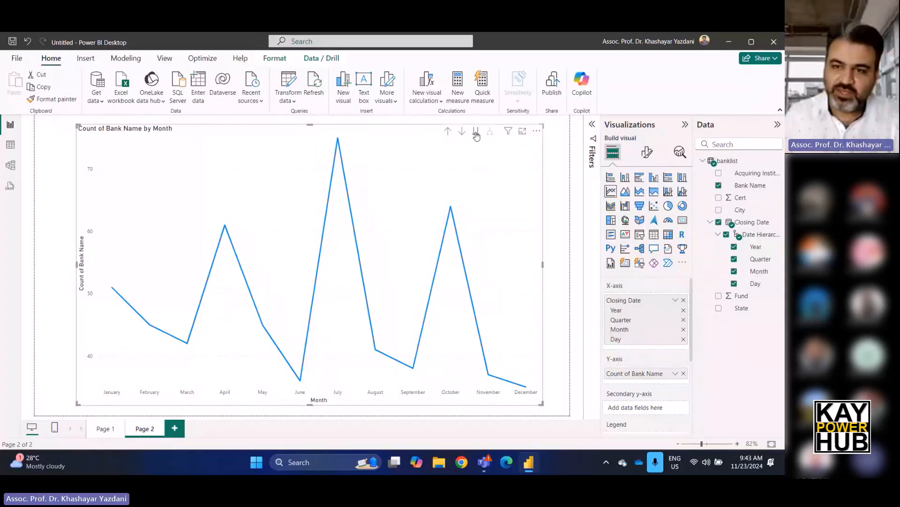
left_click(476, 133)
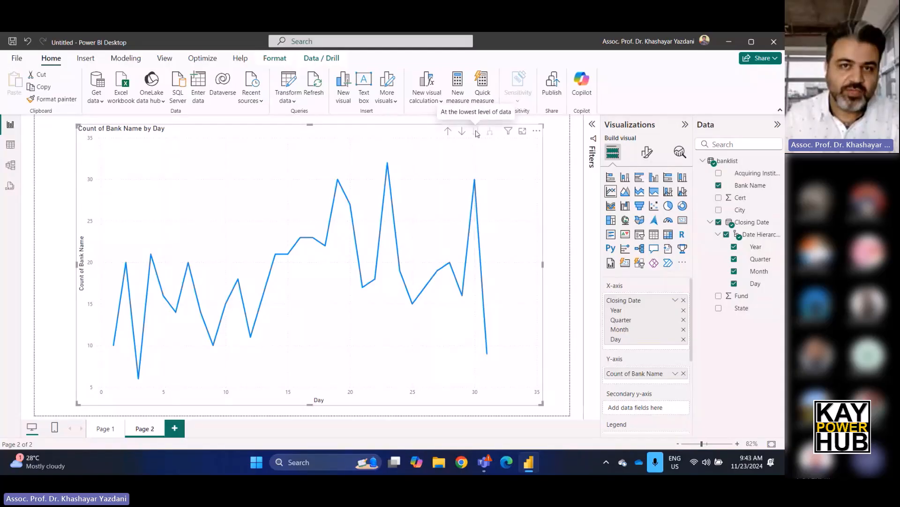
Return the line chart from the combined day level to years and compare it with the column chart on Page 1.
left_click(448, 132)
left_click(449, 133)
left_click(449, 133)
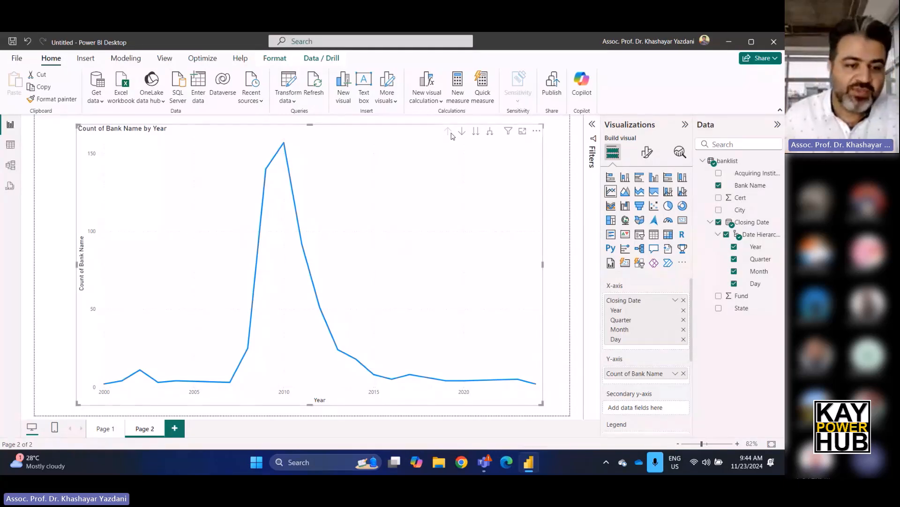
left_click(104, 428)
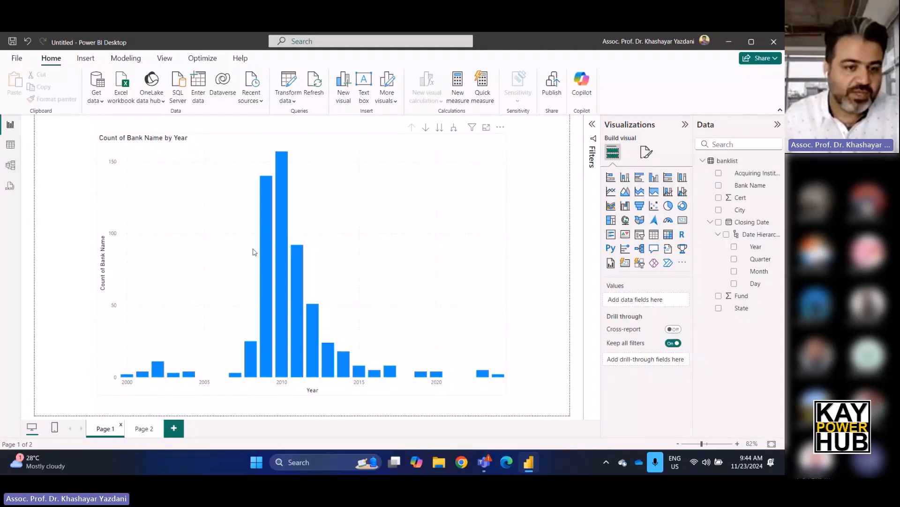
left_click(144, 429)
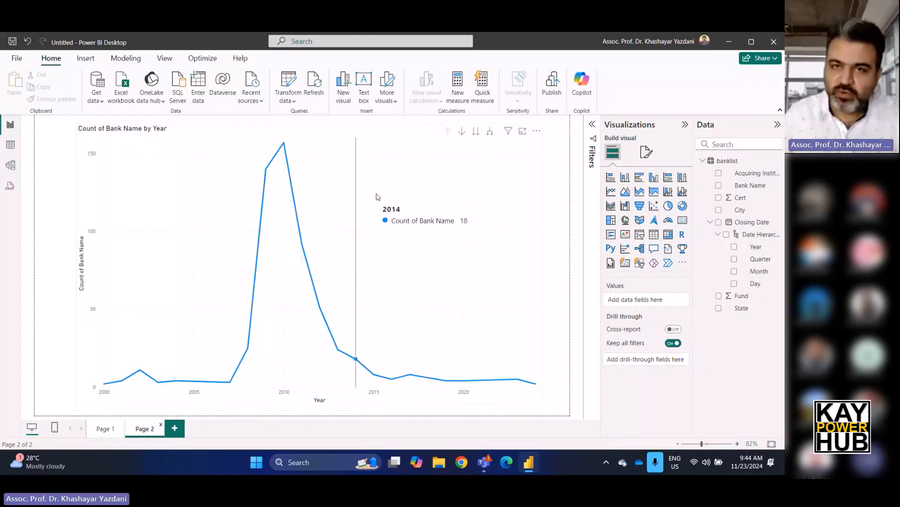
Expand the Page 2 line chart down the hierarchy to show year with quarter, month and day together.
left_click(491, 133)
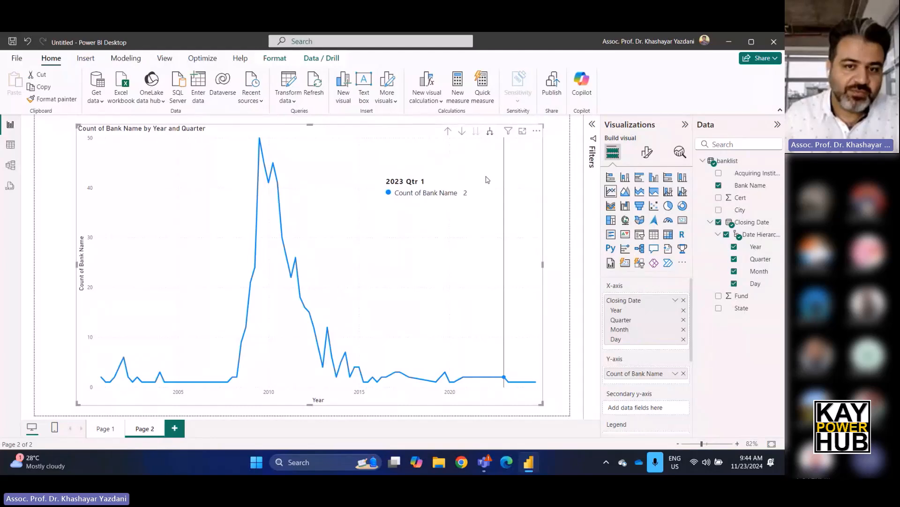
left_click(491, 132)
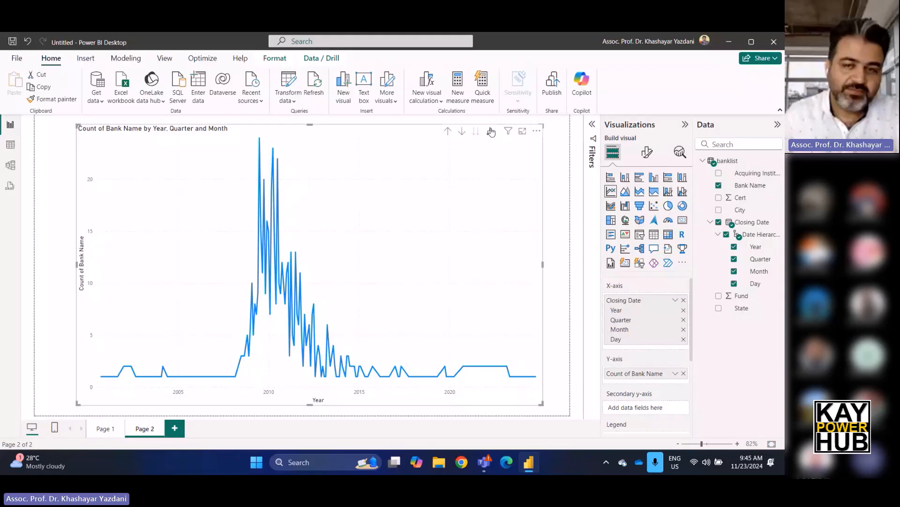
left_click(491, 131)
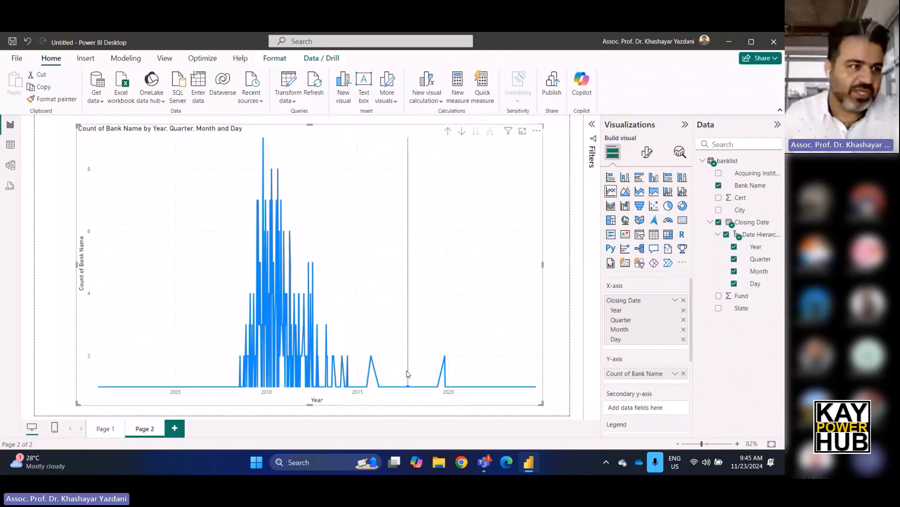
Drill the fully expanded line chart up to the year level, deselect it and open the column chart on Page 1.
left_click(448, 134)
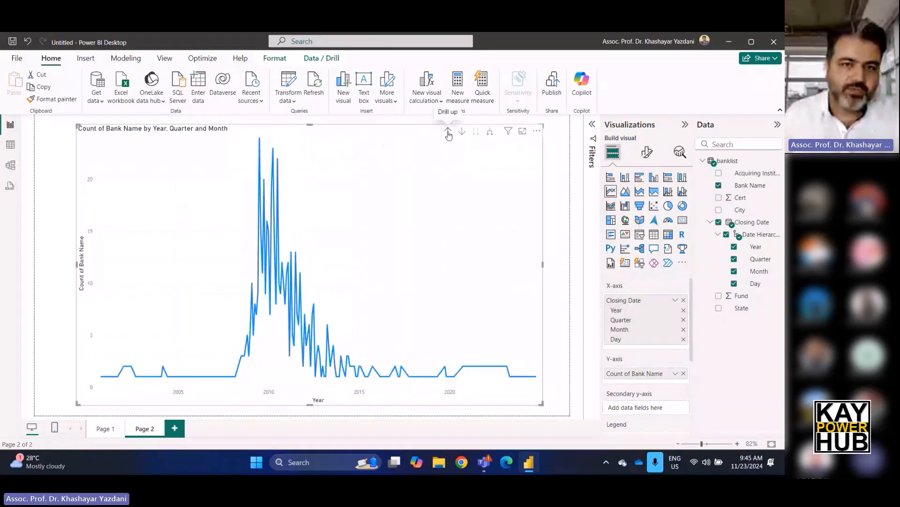
left_click(448, 134)
left_click(448, 134)
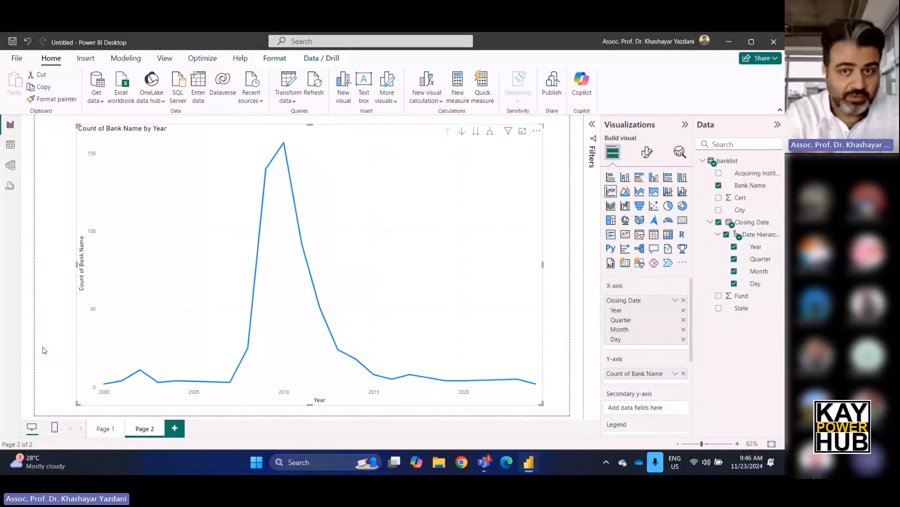
left_click(44, 350)
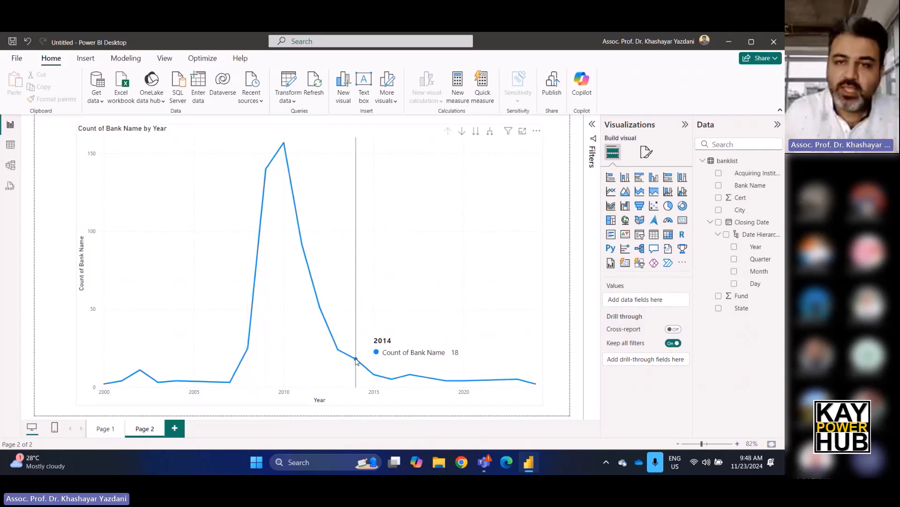
left_click(100, 430)
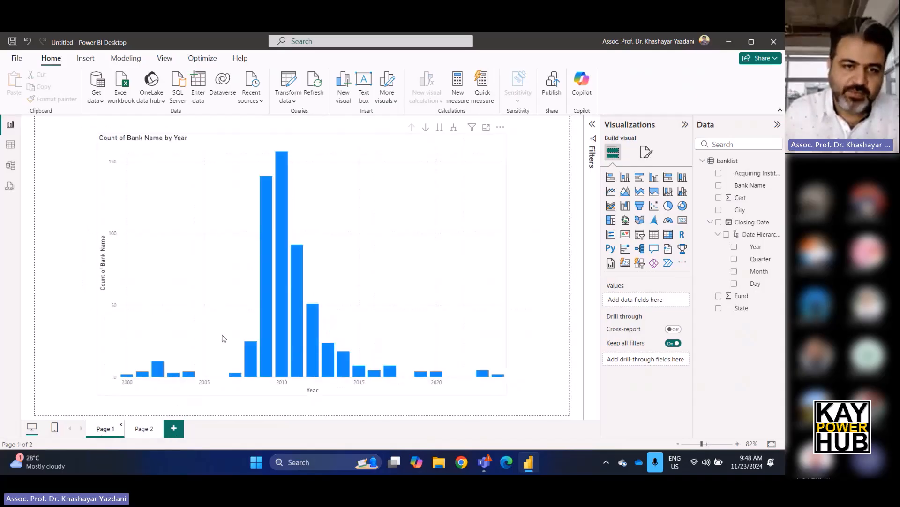
Compare the line chart on Page 2 with the column chart on Page 1 and inspect the 2010 column's tooltip.
left_click(144, 429)
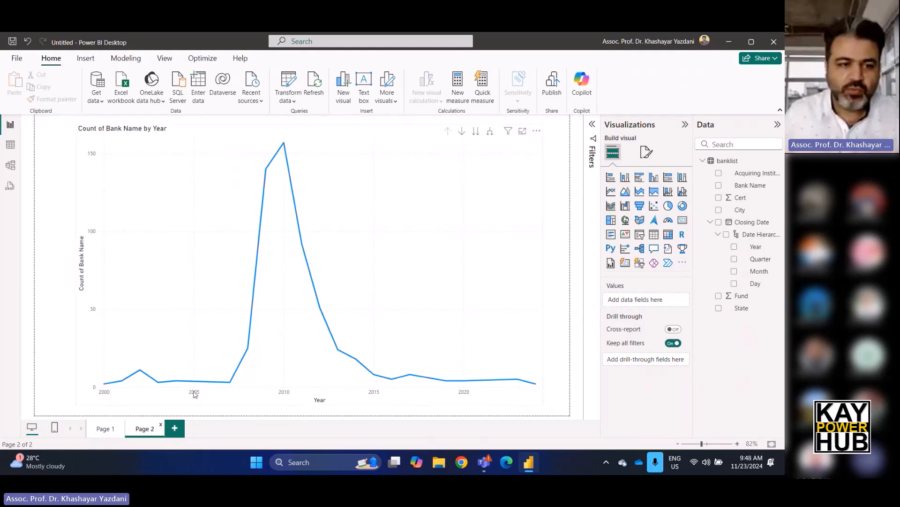
left_click(104, 428)
mouse_move(531, 460)
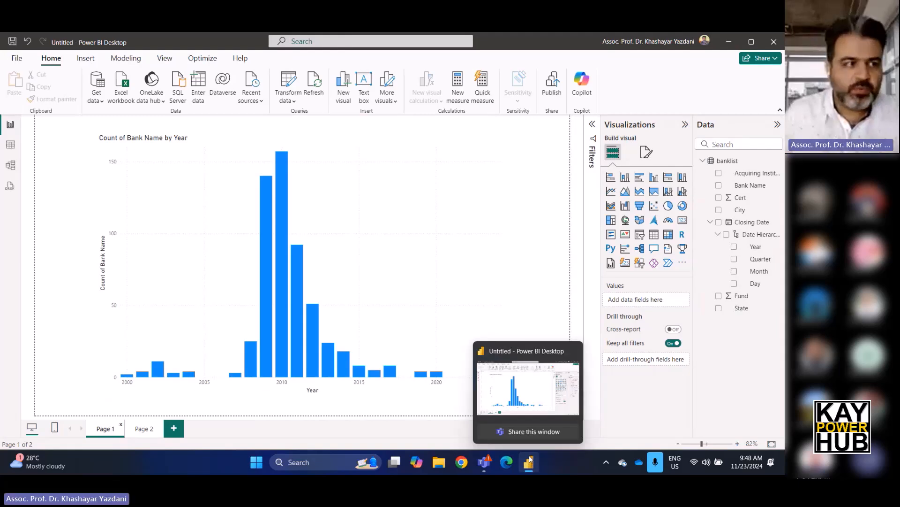
mouse_move(283, 193)
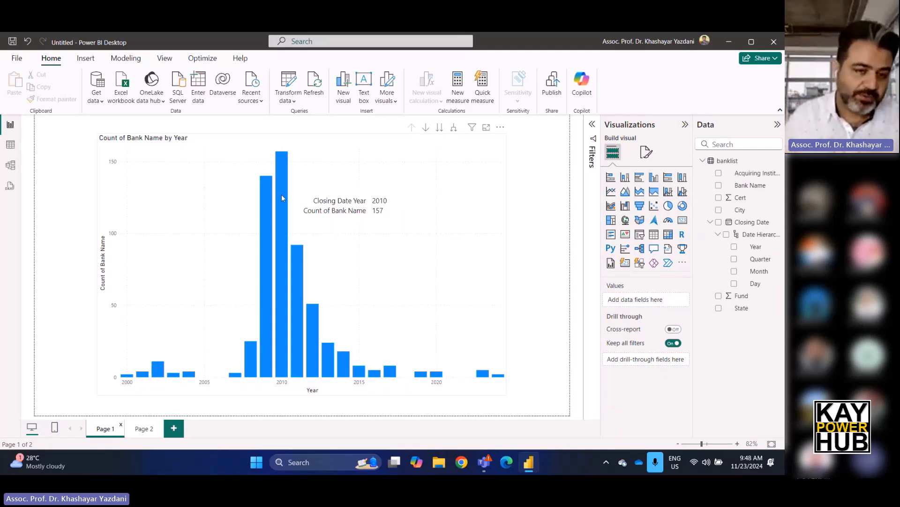
Add a new report page, rename it TT-Q, and view it after checking the column chart on Page 1.
left_click(173, 428)
double_click(178, 428)
type("TT")
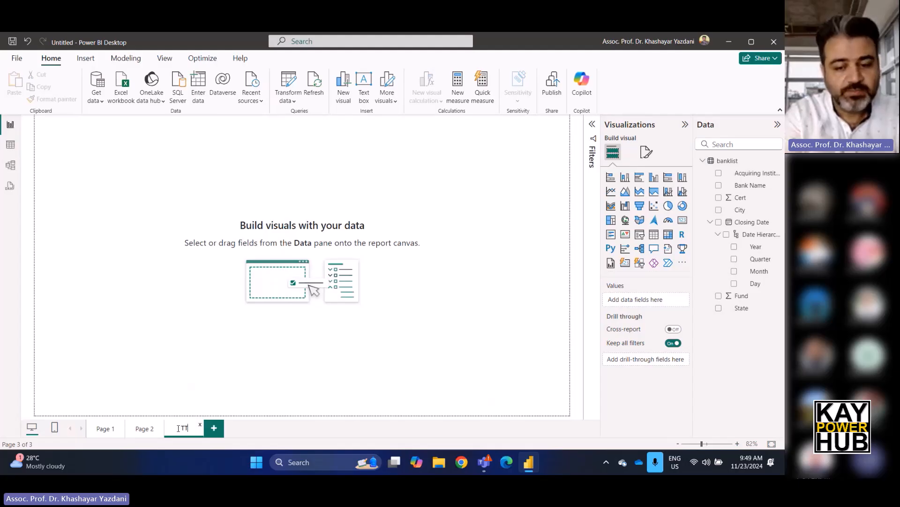
type("-")
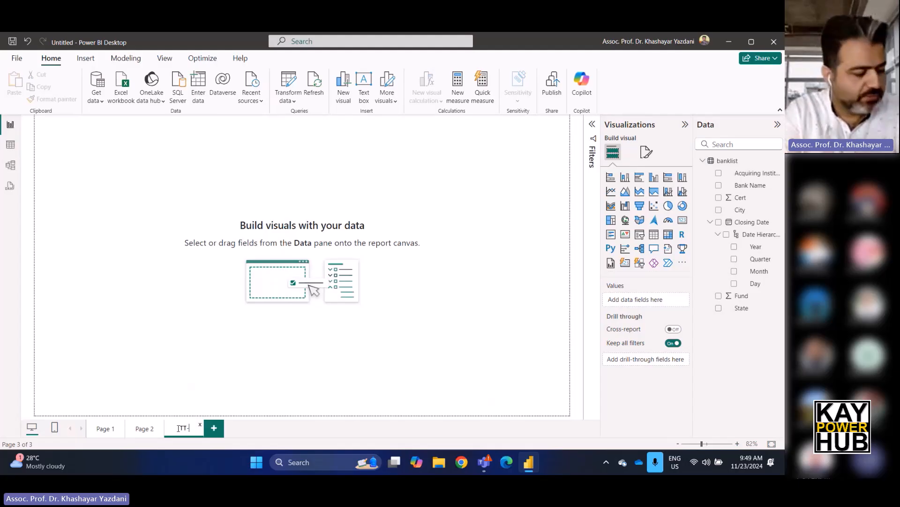
type("Q")
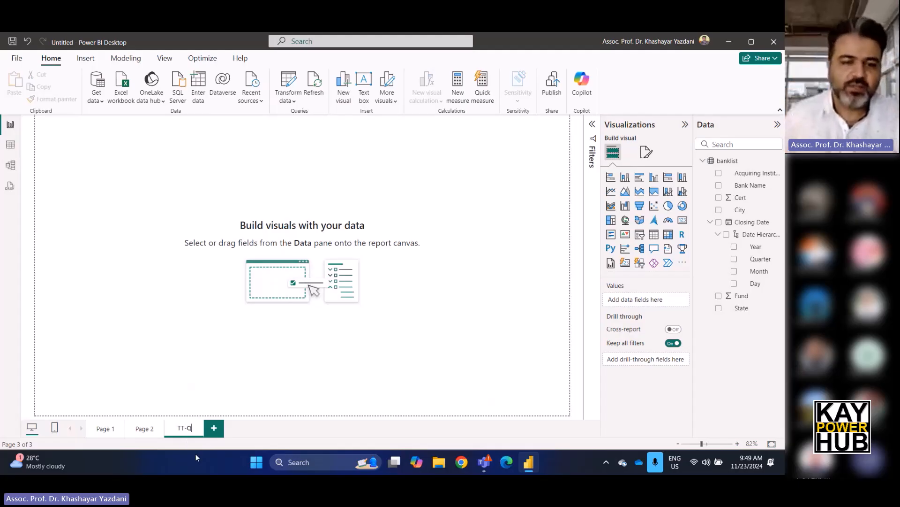
left_click(103, 428)
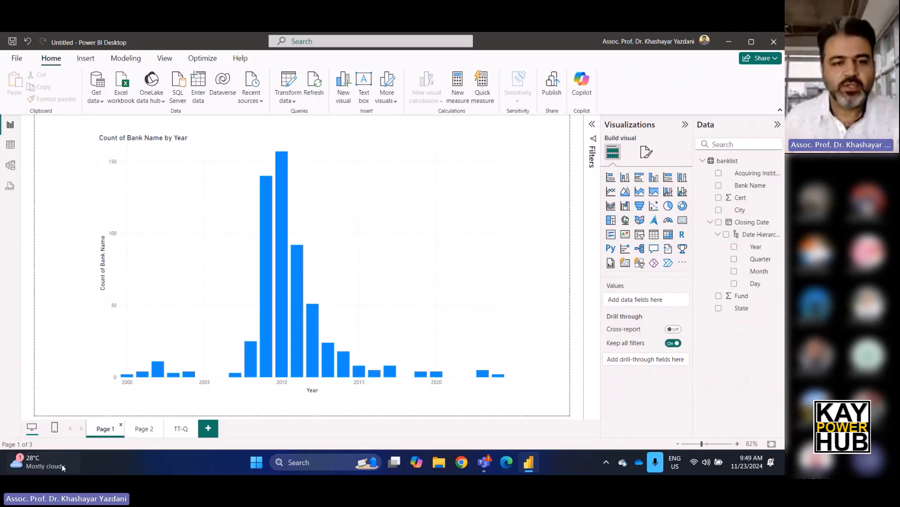
left_click(180, 428)
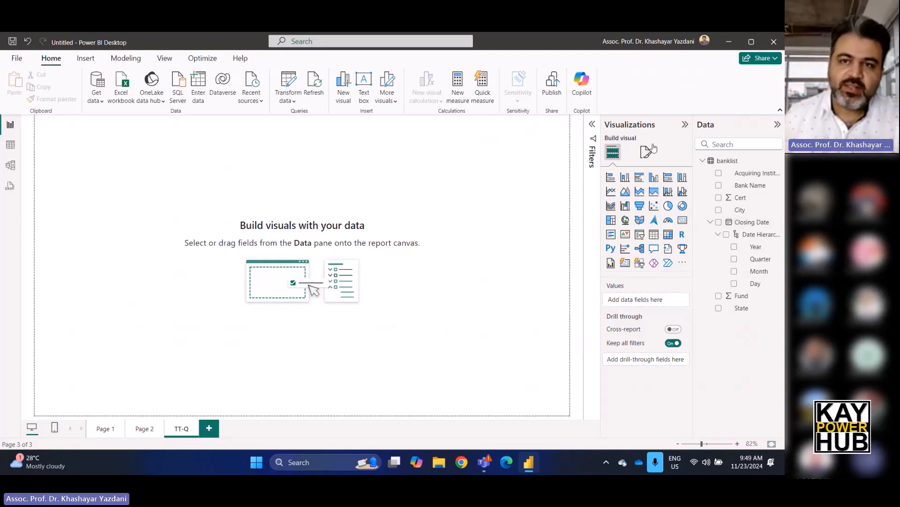
left_click(646, 153)
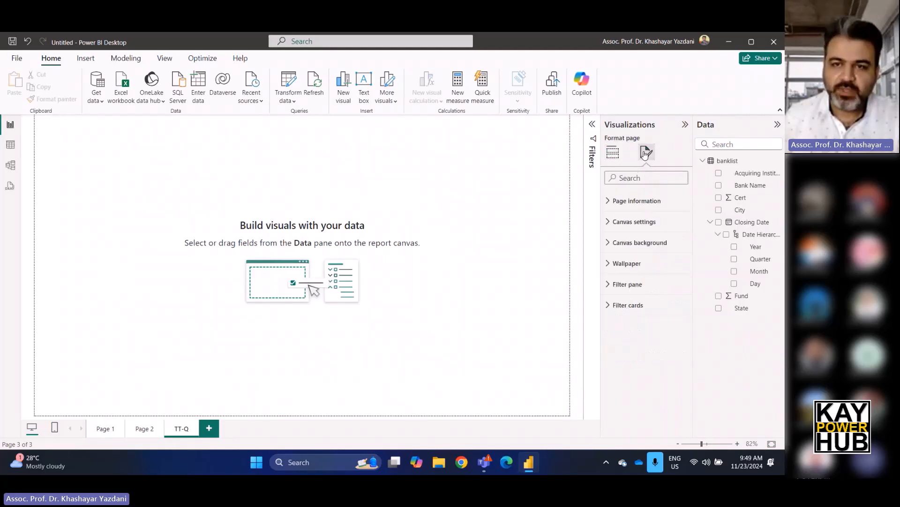
left_click(636, 224)
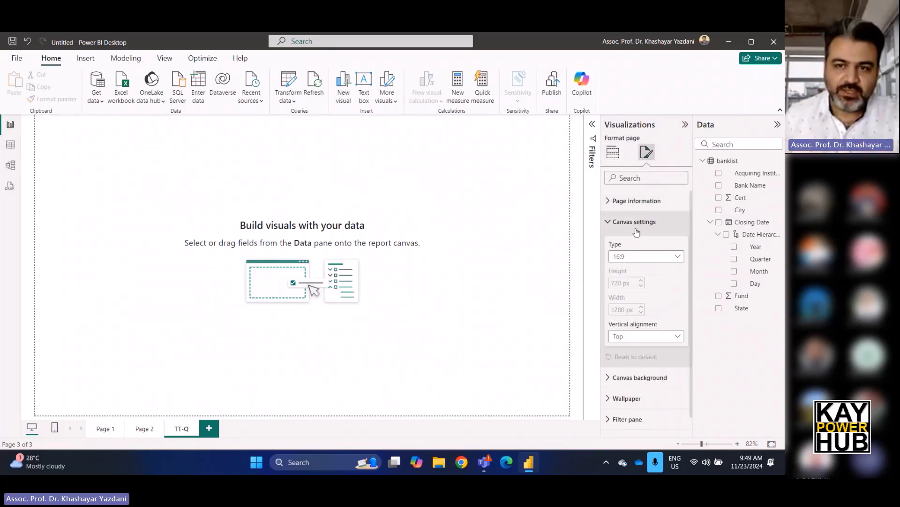
left_click(638, 256)
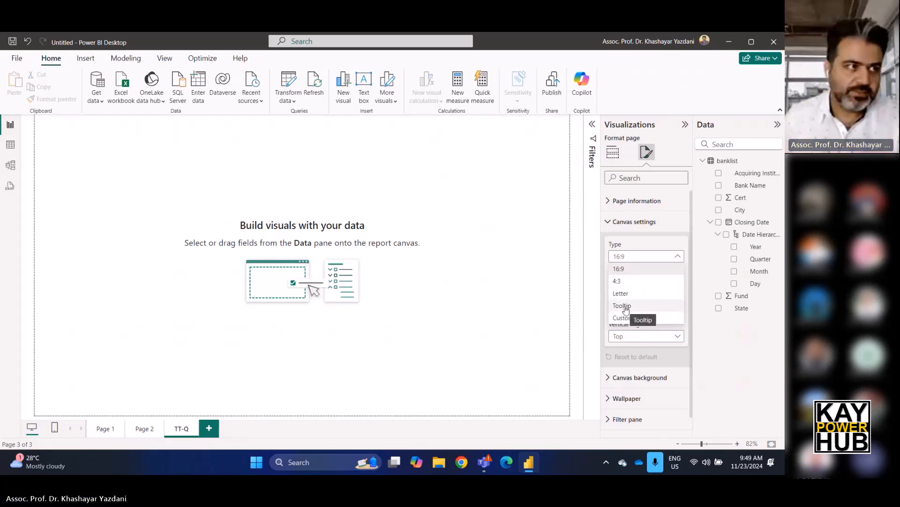
left_click(249, 326)
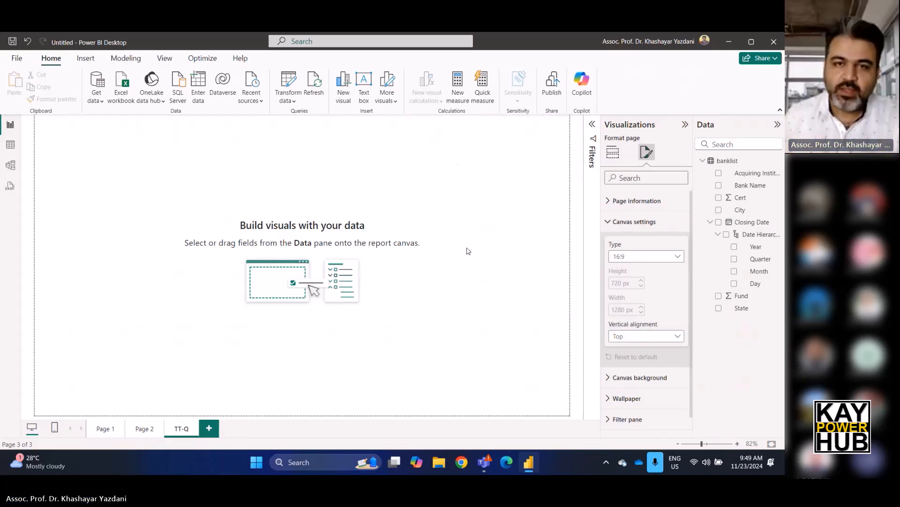
left_click(141, 428)
left_click(182, 428)
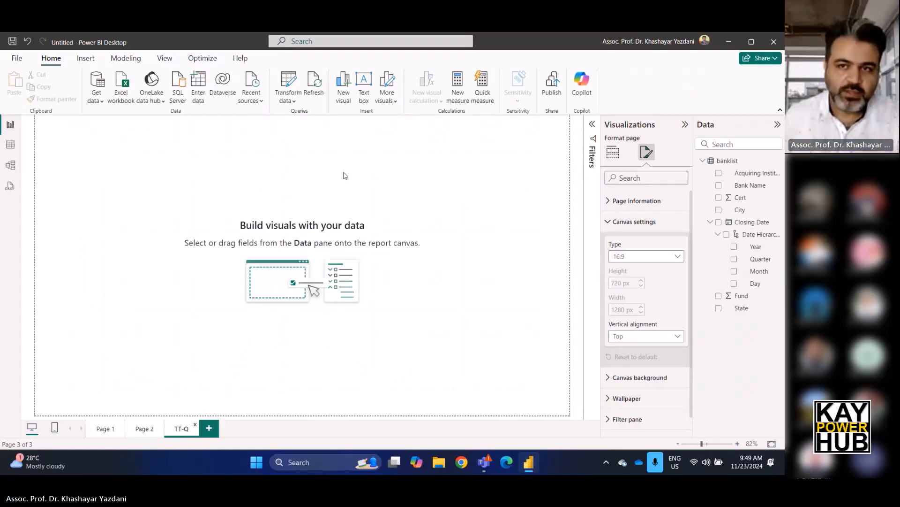
Set the TT-Q page's canvas type to Tooltip in the page formatting.
left_click(649, 153)
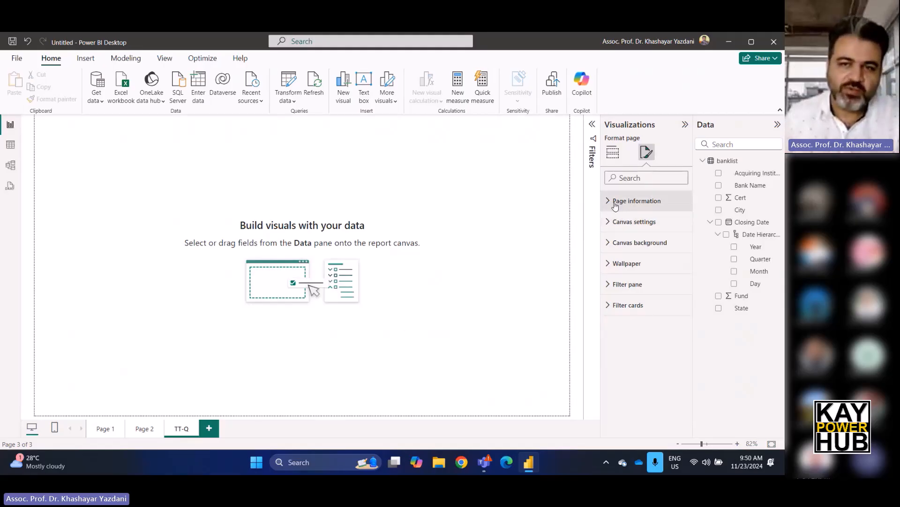
left_click(648, 229)
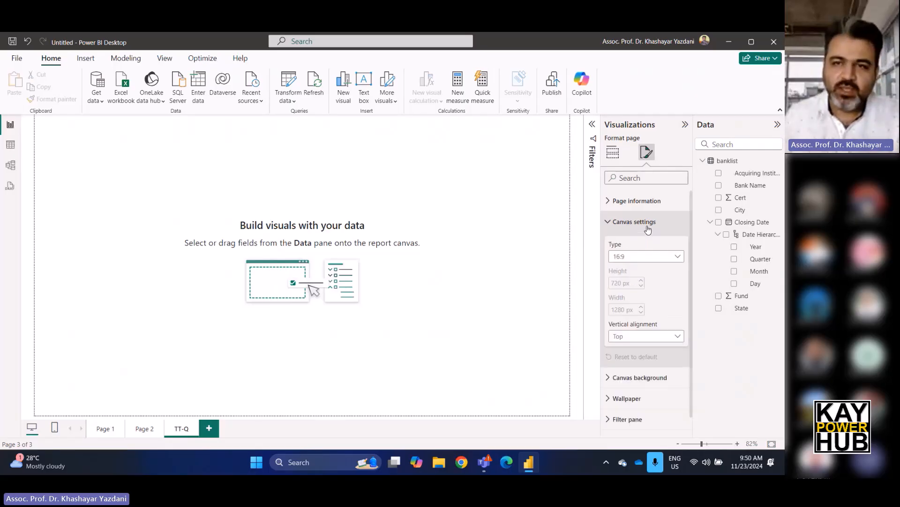
left_click(644, 257)
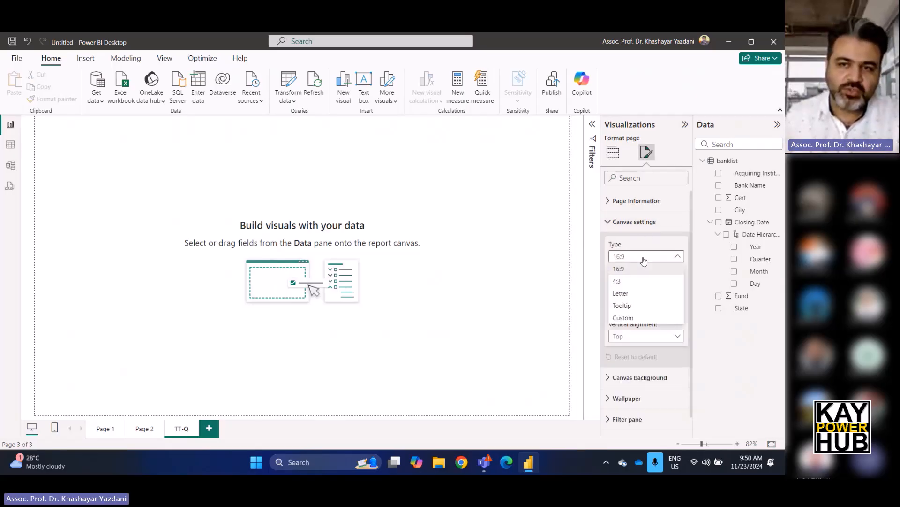
left_click(643, 310)
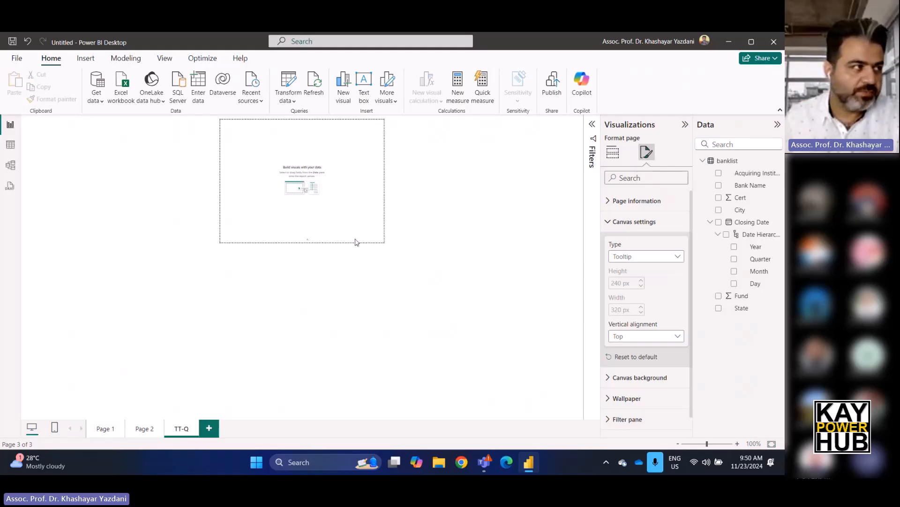
Change the TT-Q canvas to the Custom type with a height of 200 px and a width of 300 px.
left_click(637, 259)
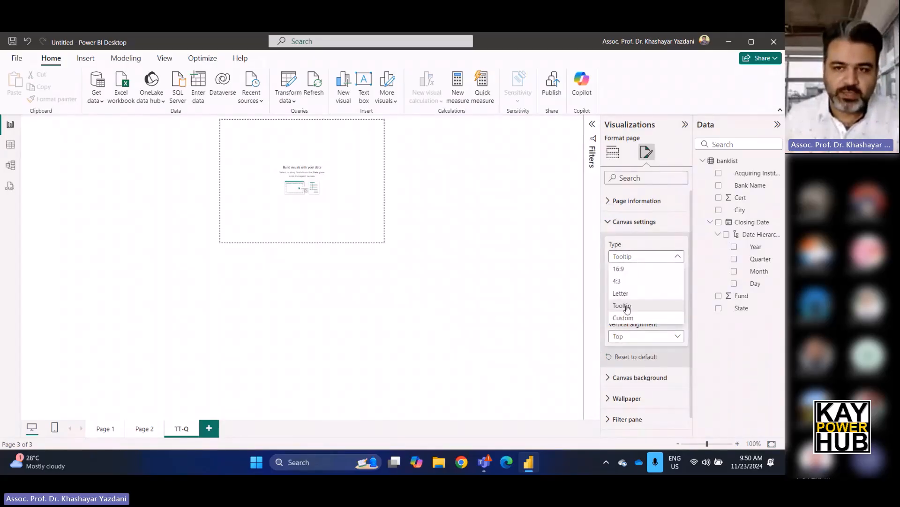
left_click(627, 321)
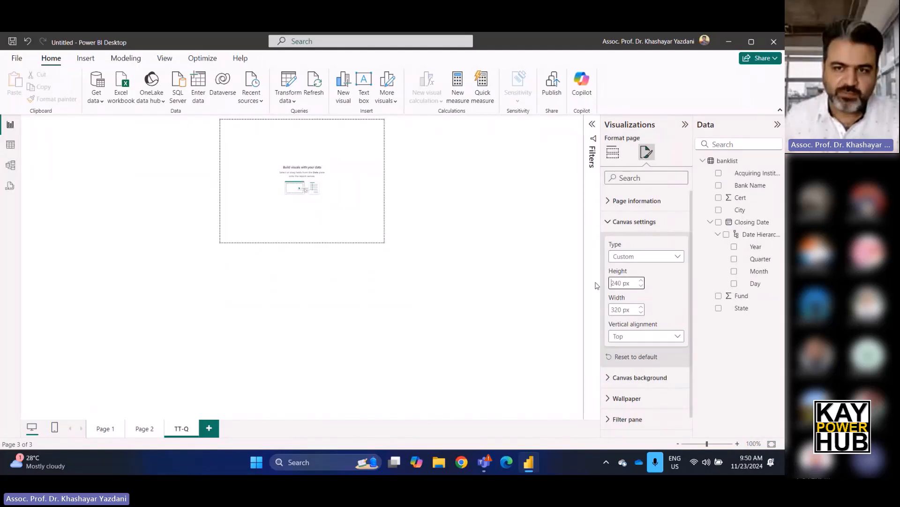
double_click(624, 283)
type("200")
key("Tab")
type("300")
key("Tab")
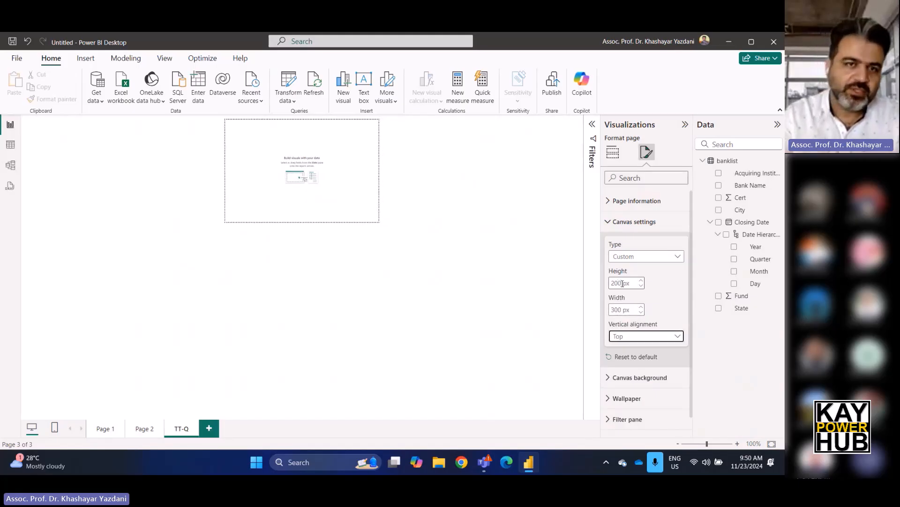
left_click(527, 274)
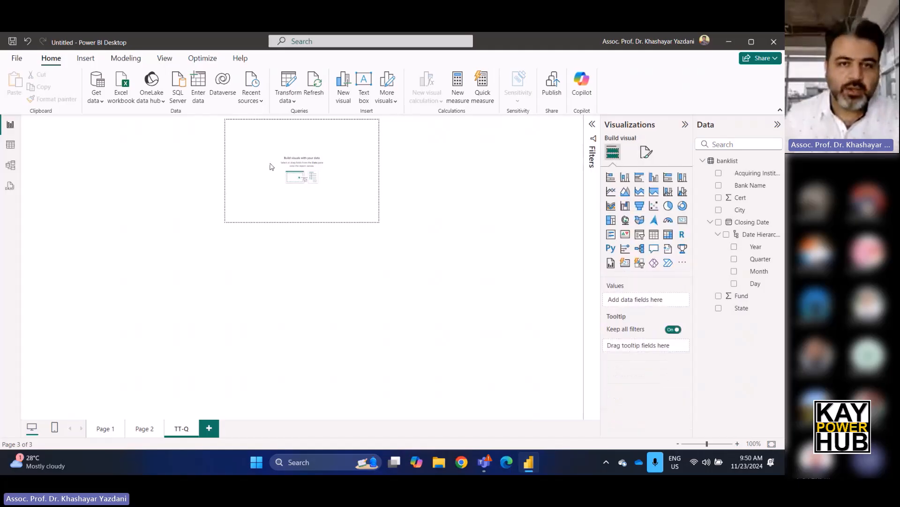
Add a stacked column chart to TT-Q with the count of Bank Name on the Y-axis and Closing Date Quarter on the X-axis.
left_click(627, 180)
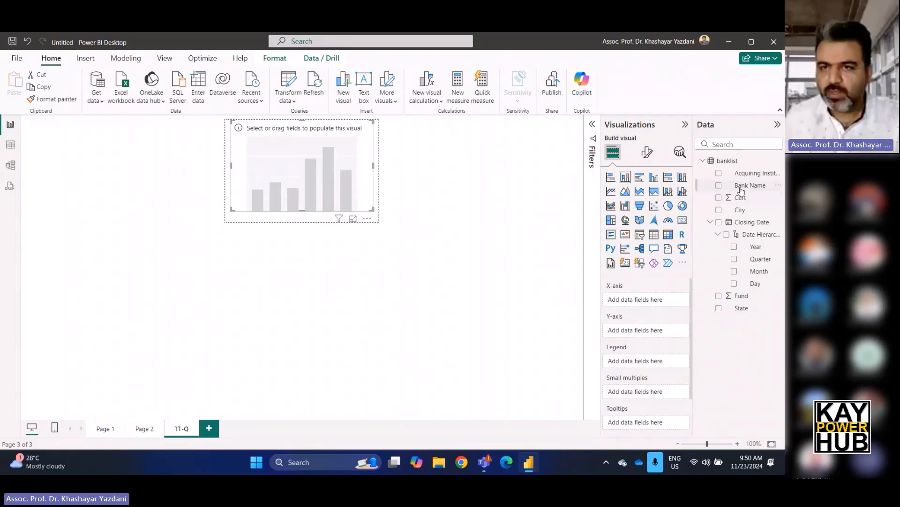
left_click_drag(744, 186, 651, 331)
left_click_drag(760, 261, 653, 305)
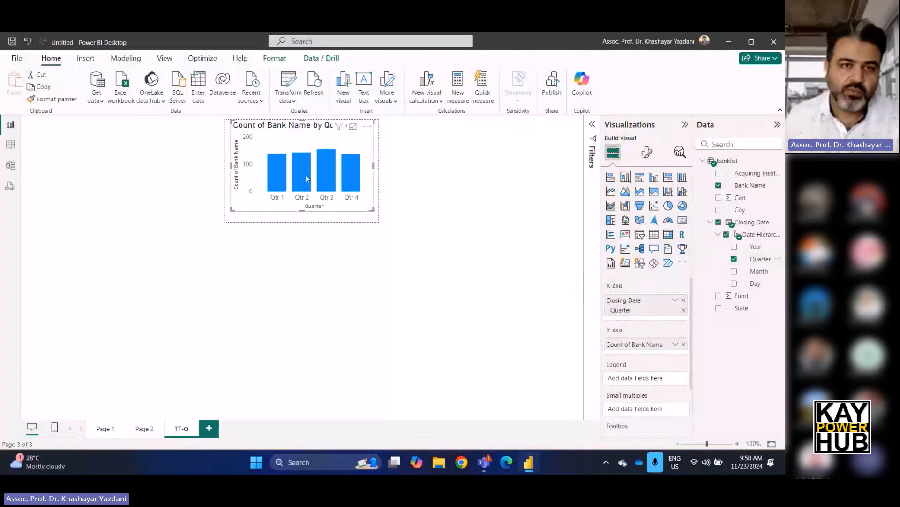
mouse_move(334, 185)
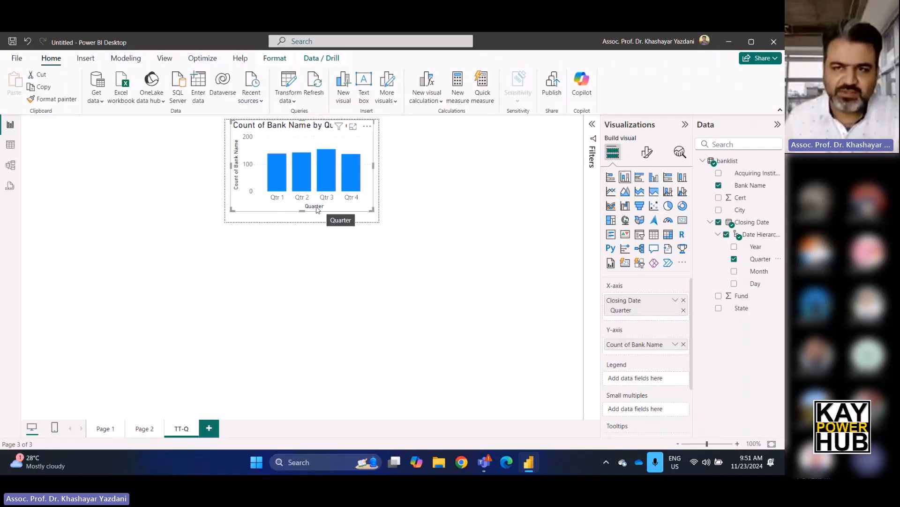
Turn off the X-axis title of the quarterly column chart.
left_click(648, 151)
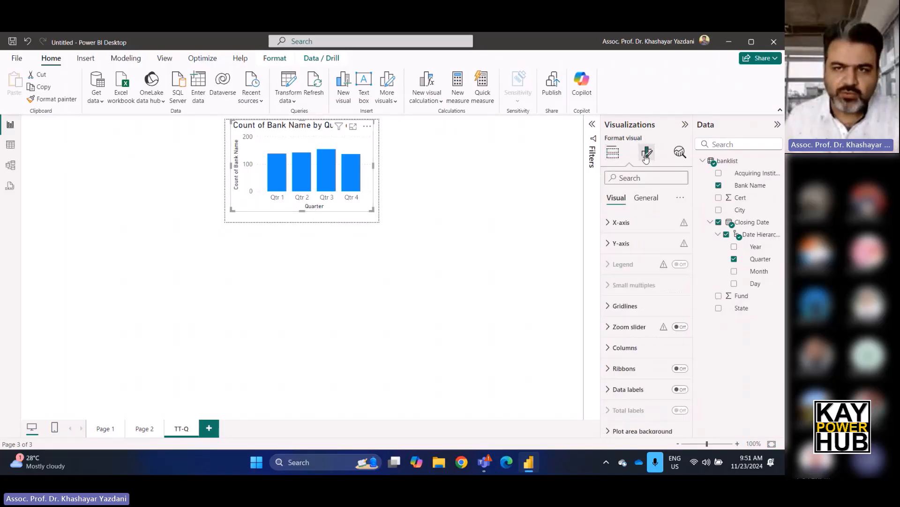
left_click(621, 225)
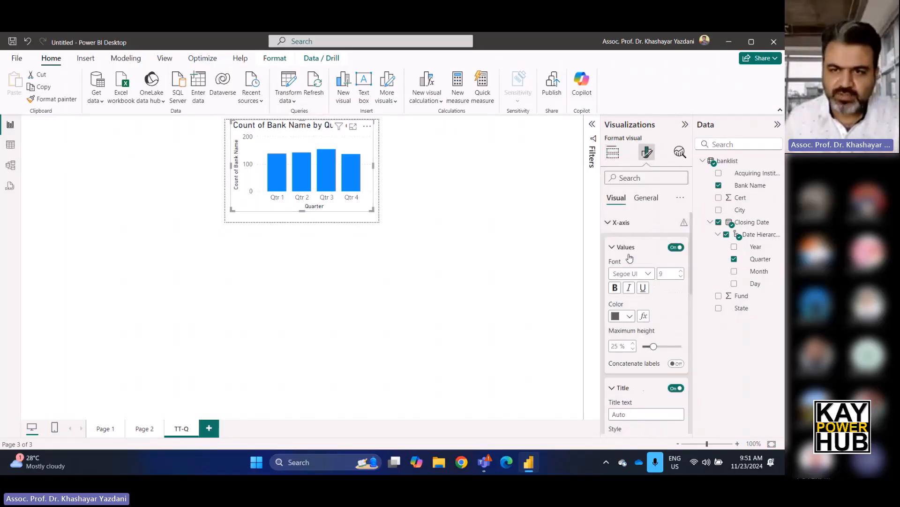
scroll(672, 392, "down", 2)
left_click(676, 337)
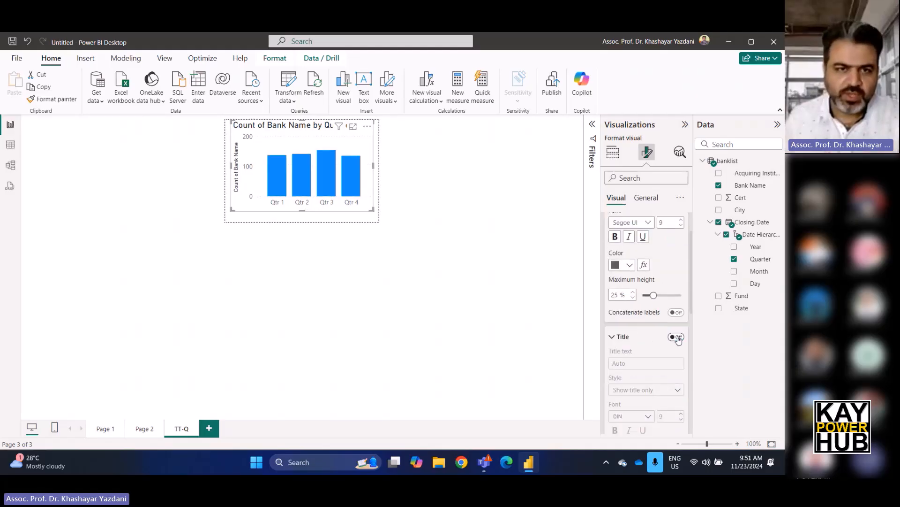
scroll(643, 239, "up", 2)
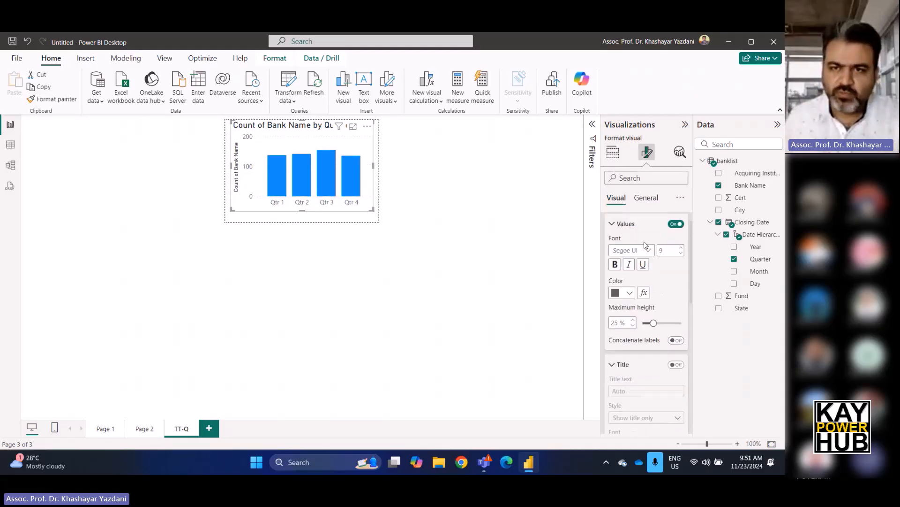
left_click(613, 223)
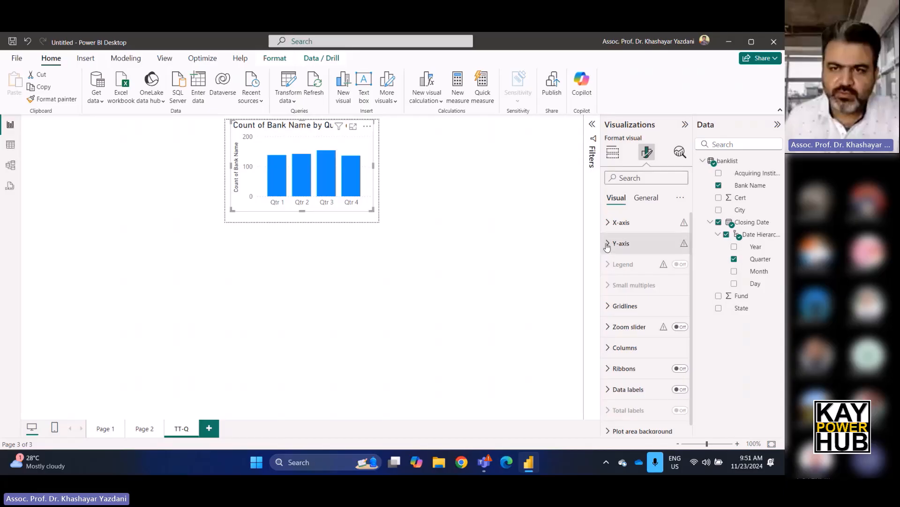
Turn off the Y-axis values and Y-axis title of the quarterly column chart.
left_click(609, 243)
scroll(686, 336, "down", 3)
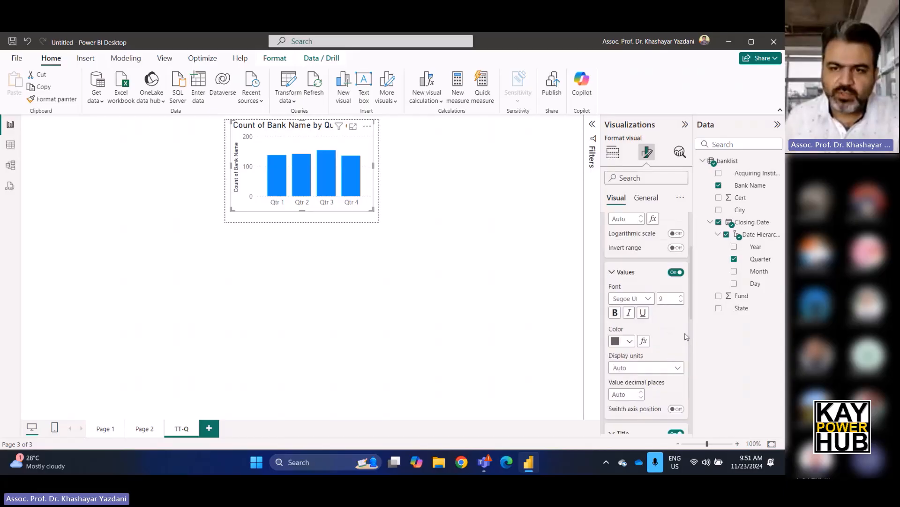
left_click(677, 273)
scroll(678, 328, "down", 1)
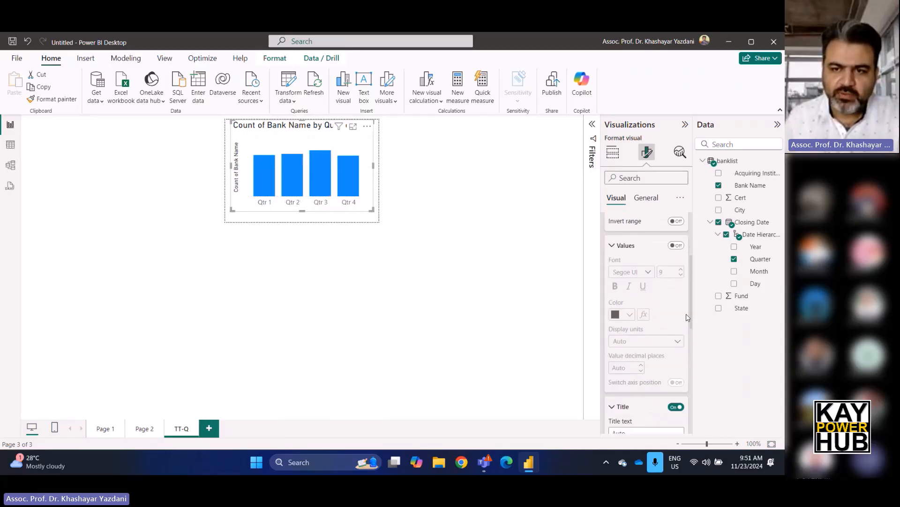
left_click(676, 383)
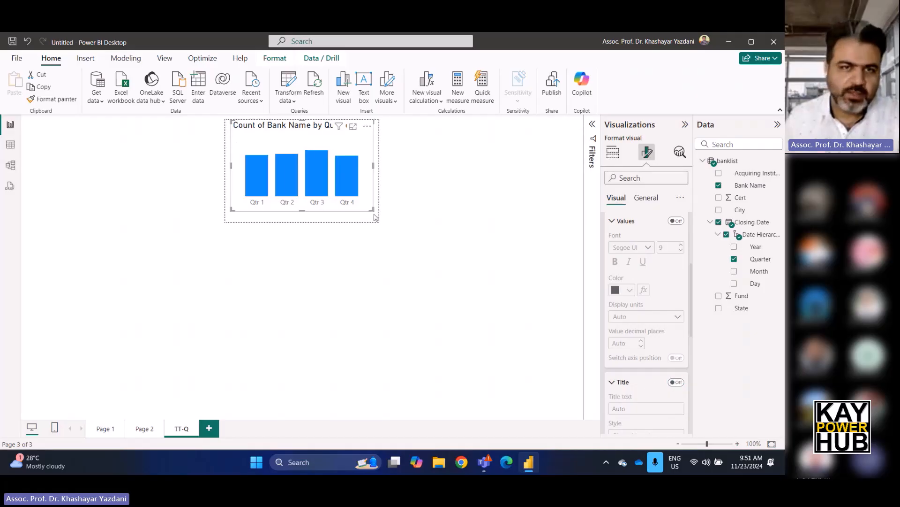
Turn off the quarterly chart's title, stretch the chart down to the canvas's lower edge and return to Page 1.
left_click(648, 198)
left_click(681, 245)
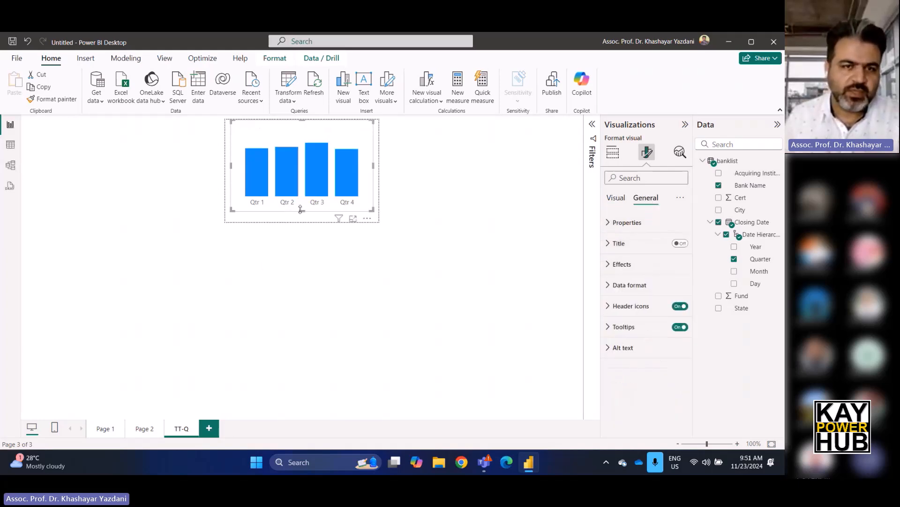
left_click_drag(301, 209, 303, 220)
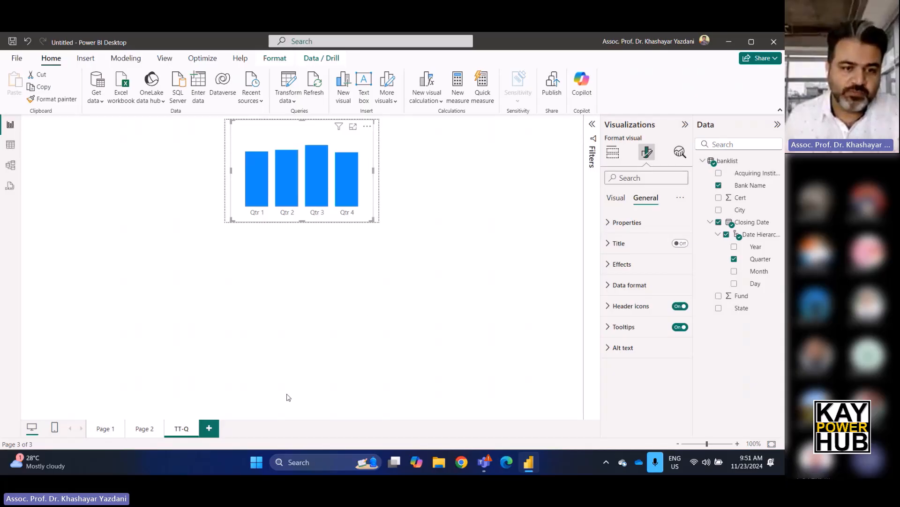
left_click(105, 428)
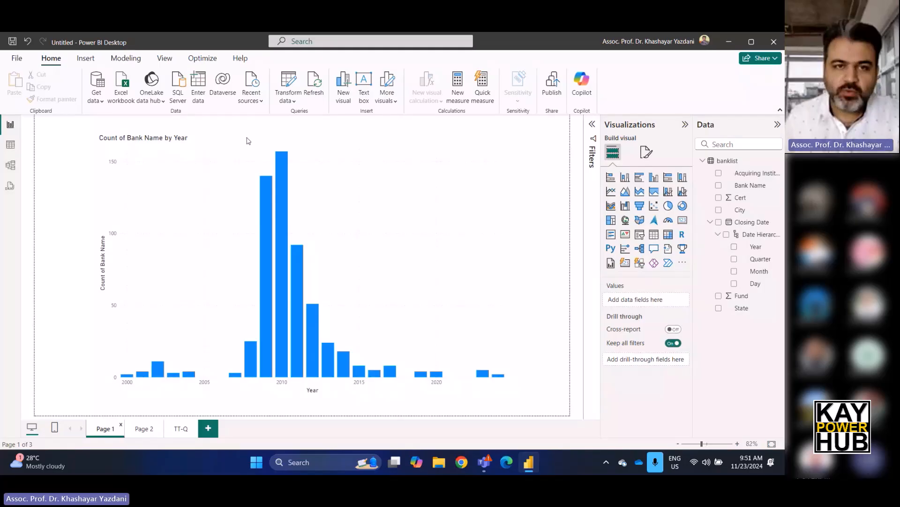
Set the tooltip of the yearly column chart on Page 1 to the report page TT-Q and preview it on the columns.
mouse_move(282, 170)
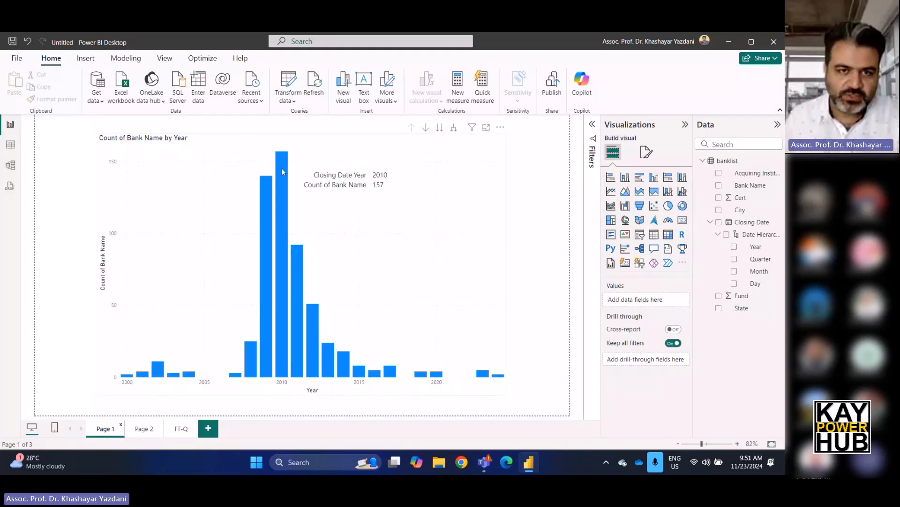
left_click(435, 169)
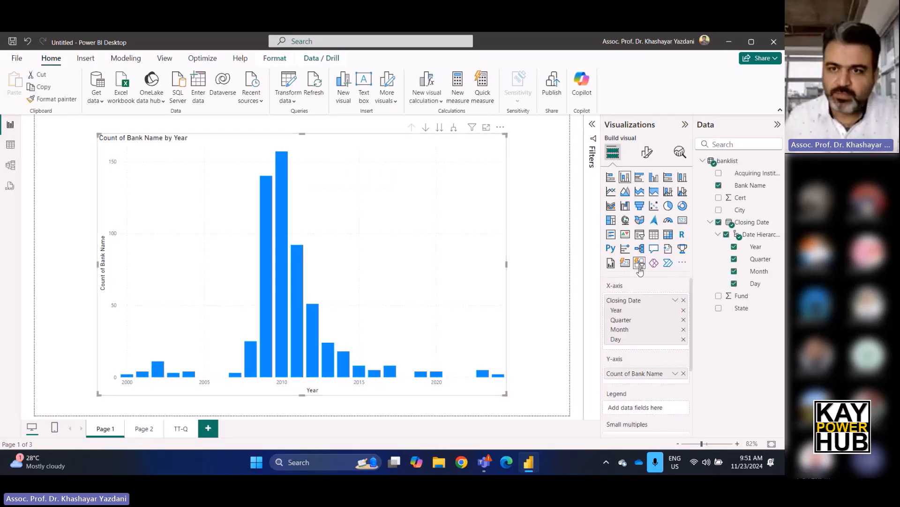
left_click_drag(626, 300, 638, 332)
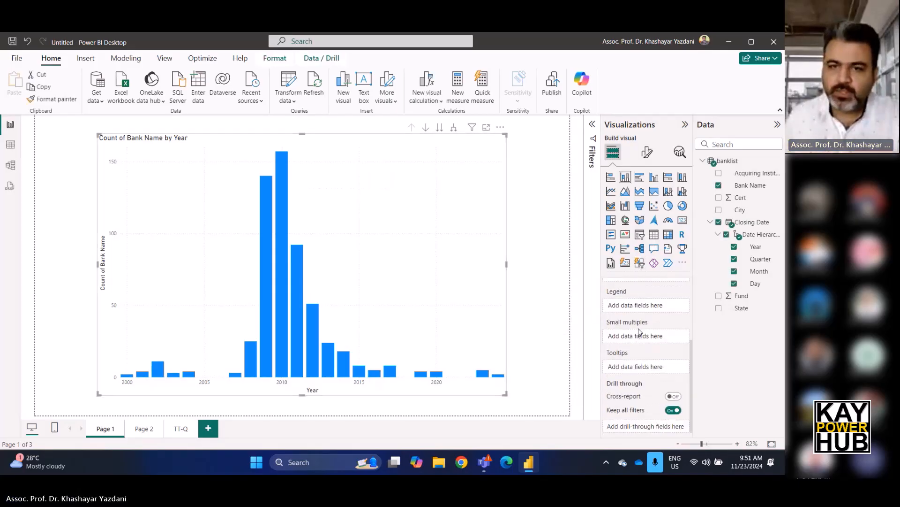
left_click(648, 151)
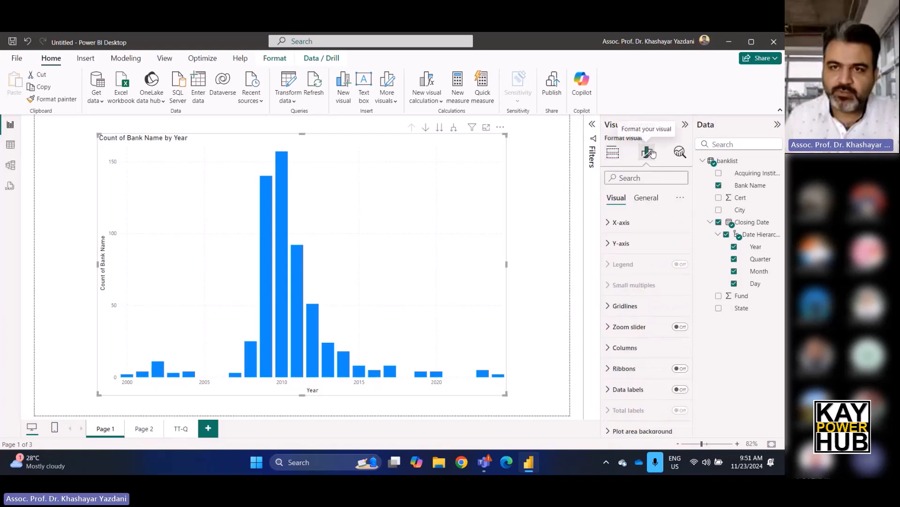
left_click(647, 198)
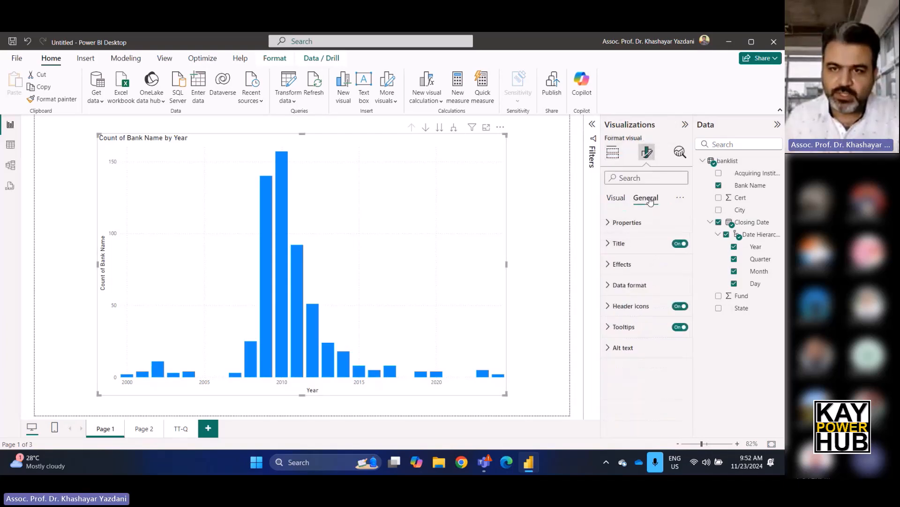
left_click(608, 328)
scroll(644, 295, "down", 1)
scroll(657, 286, "up", 1)
left_click(632, 301)
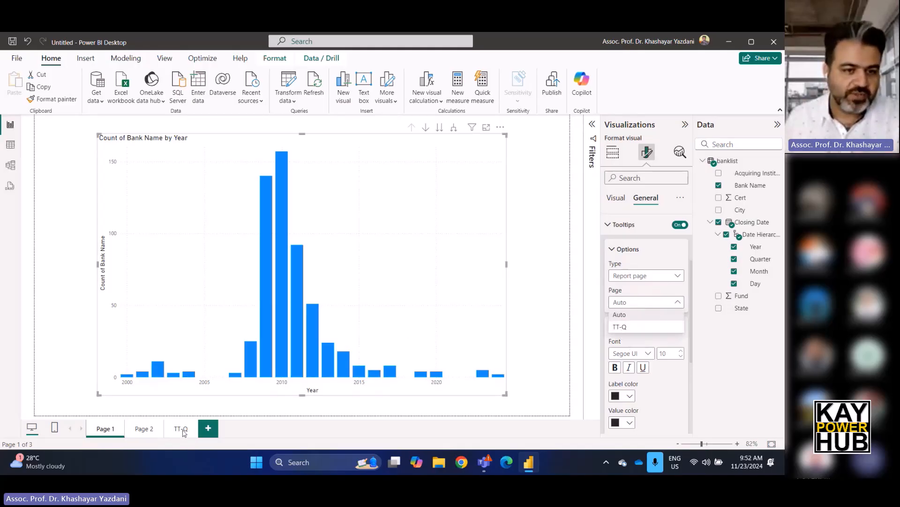
left_click(625, 329)
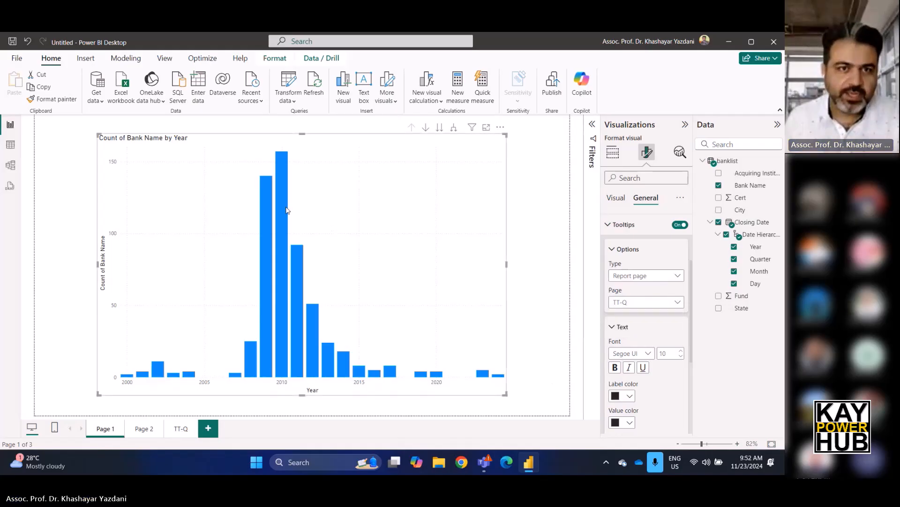
mouse_move(283, 209)
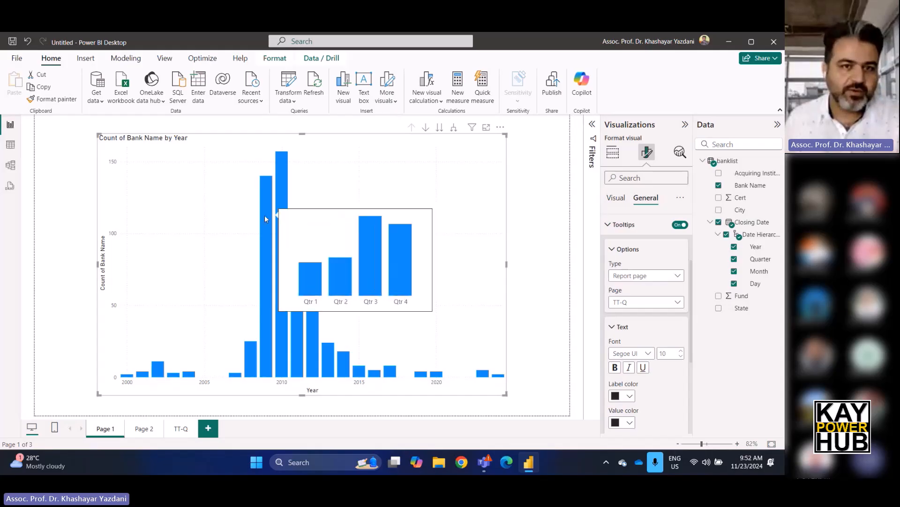
mouse_move(253, 347)
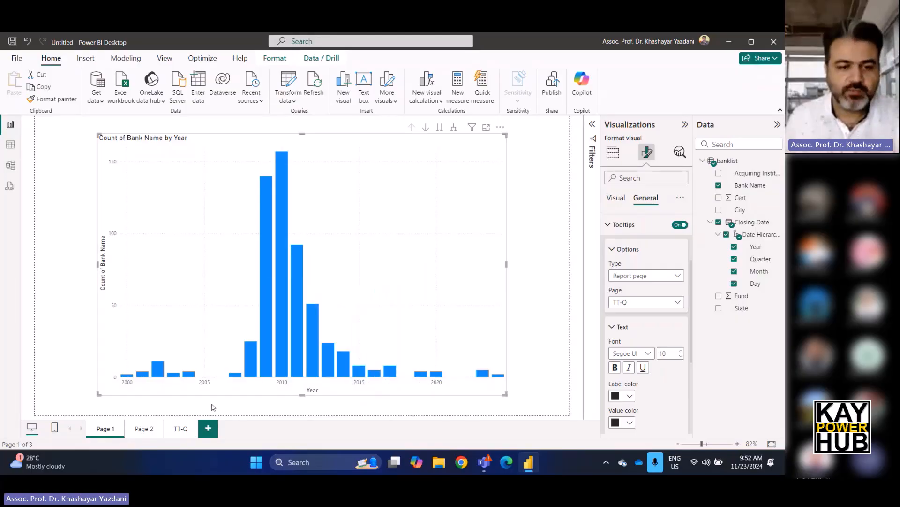
Turn on data labels for the quarterly column chart on the TT-Q page.
left_click(180, 429)
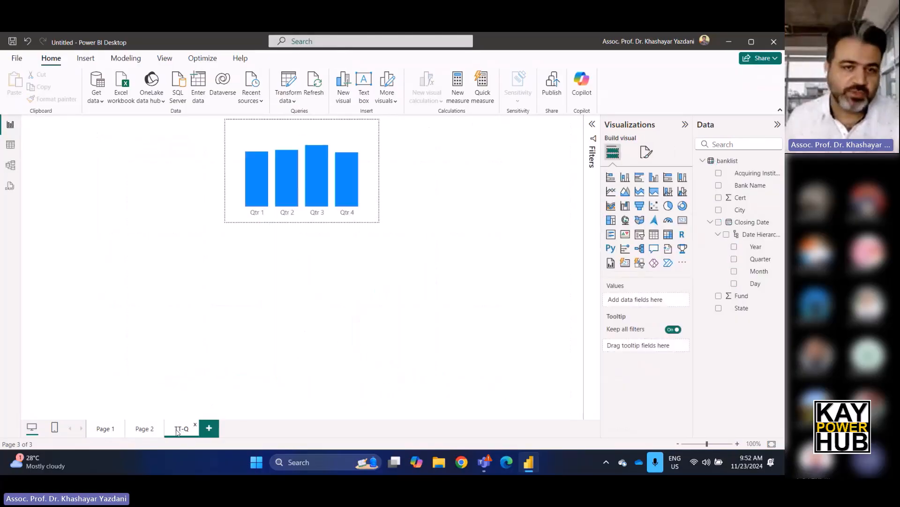
left_click(646, 151)
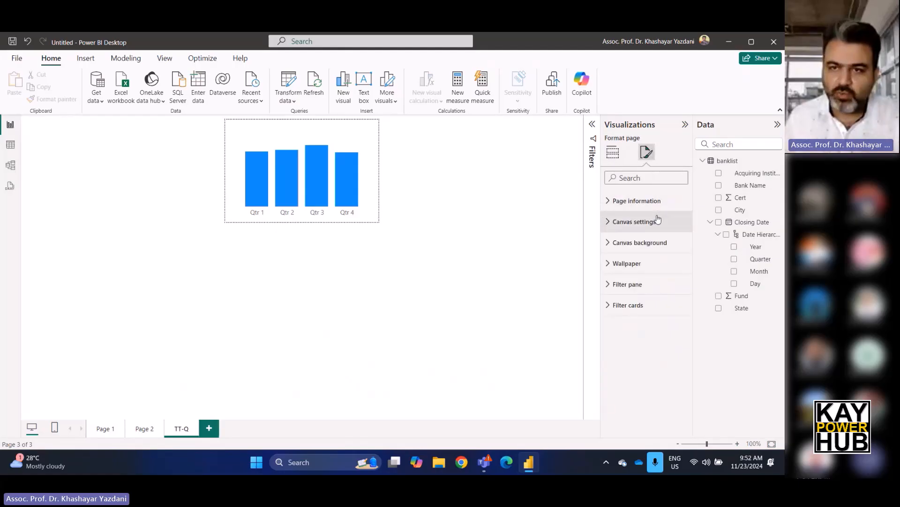
left_click(321, 164)
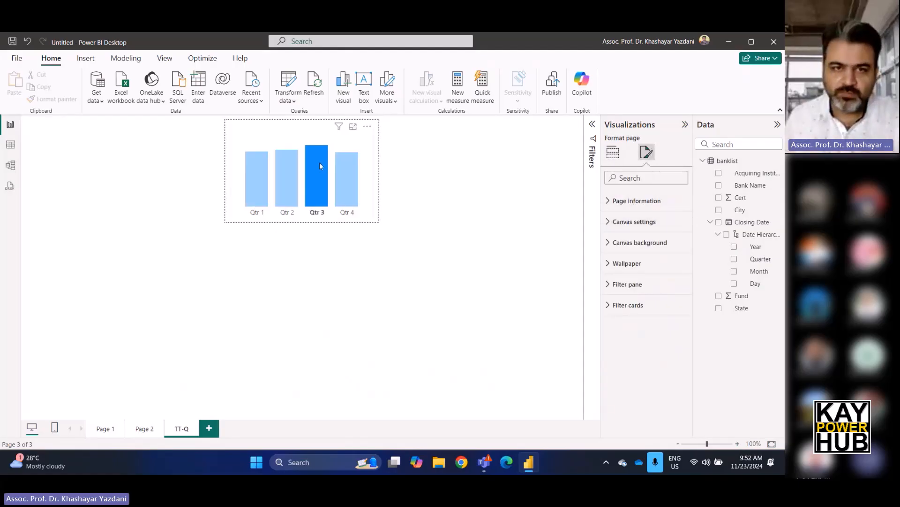
left_click(291, 141)
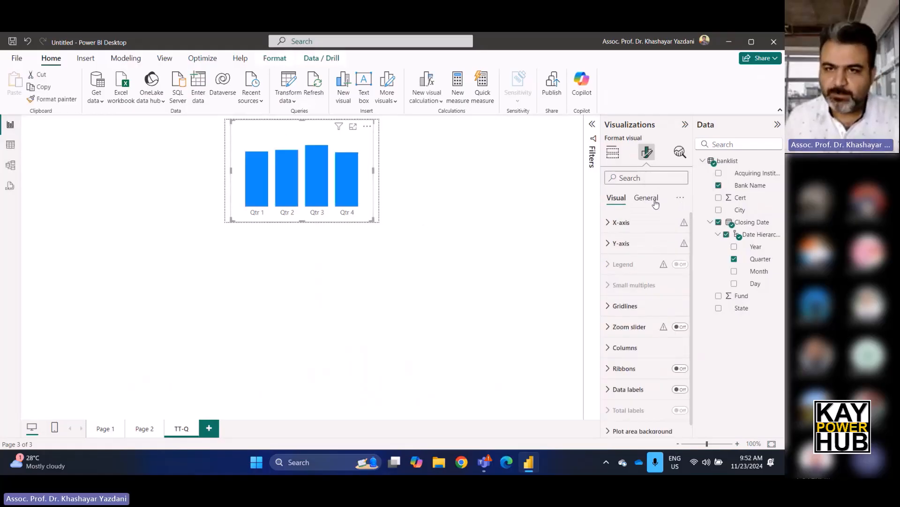
scroll(652, 277, "down", 1)
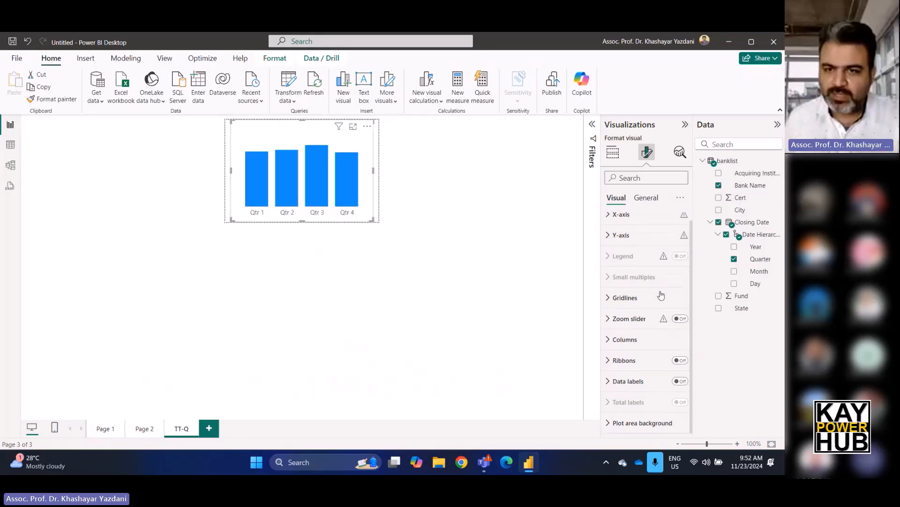
left_click(678, 381)
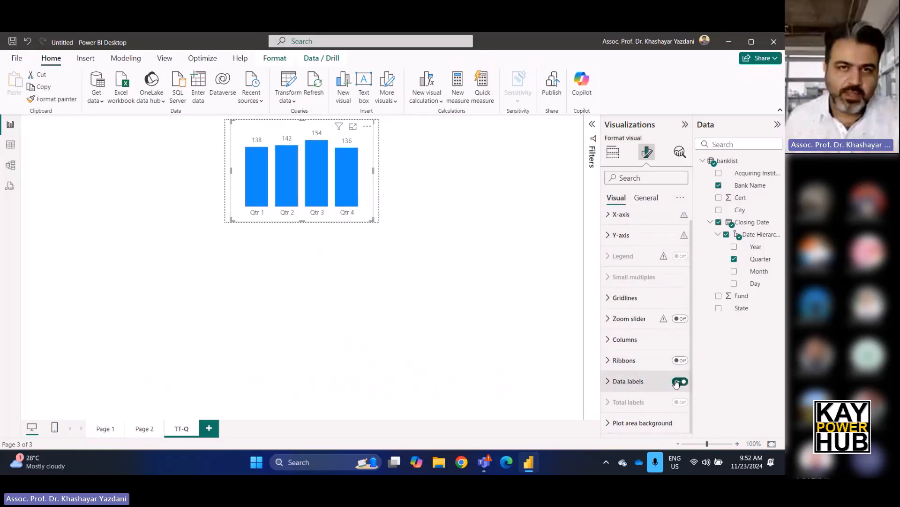
Set the position of the quarterly chart's data labels to Inside end for all series.
left_click(612, 382)
scroll(614, 370, "down", 3)
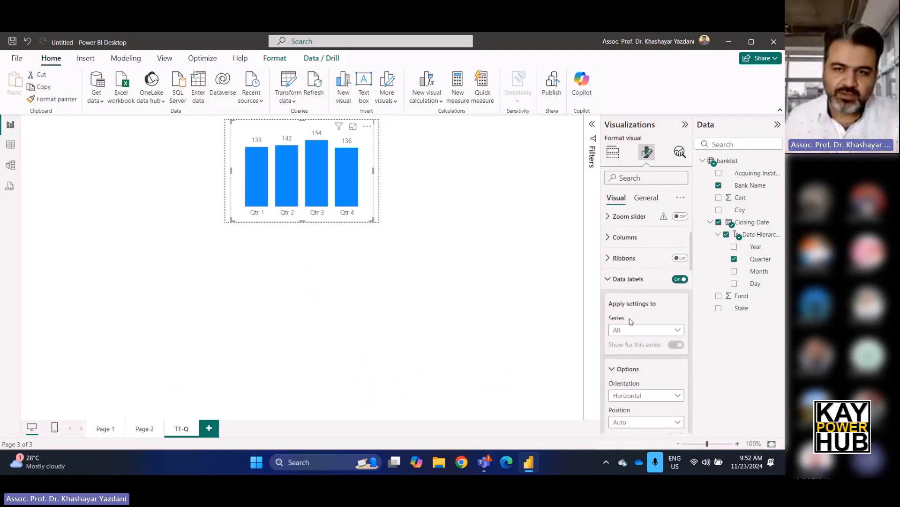
left_click(675, 331)
left_click(676, 334)
scroll(671, 347, "down", 2)
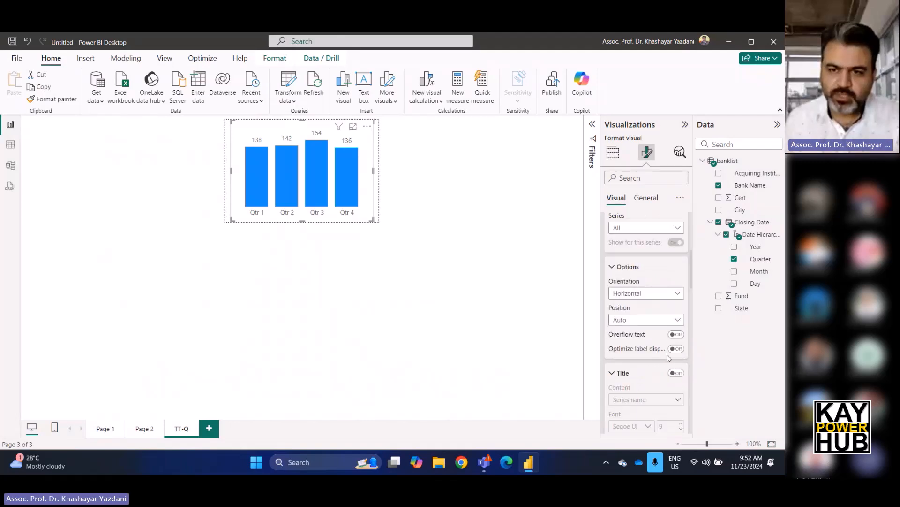
left_click(660, 320)
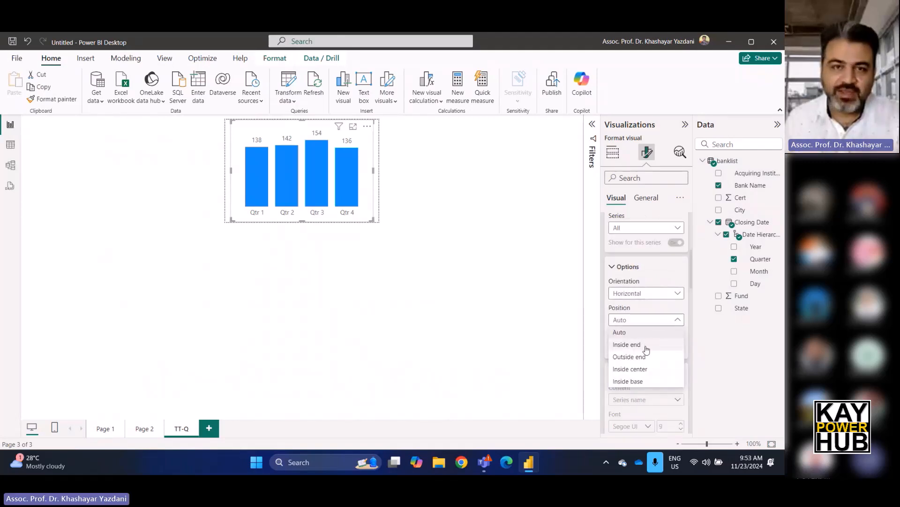
left_click(646, 347)
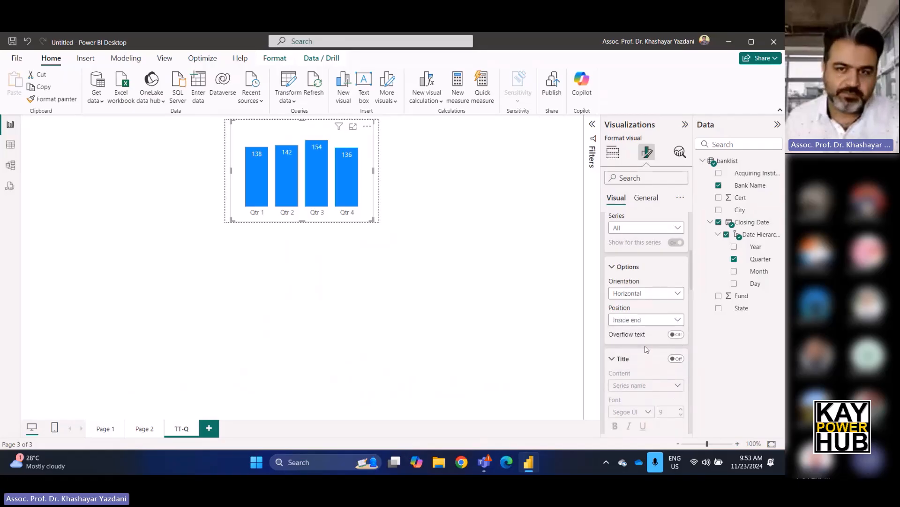
Make the data label values of the quarterly chart bold.
scroll(646, 317, "up", 3)
scroll(648, 319, "down", 3)
scroll(647, 319, "down", 3)
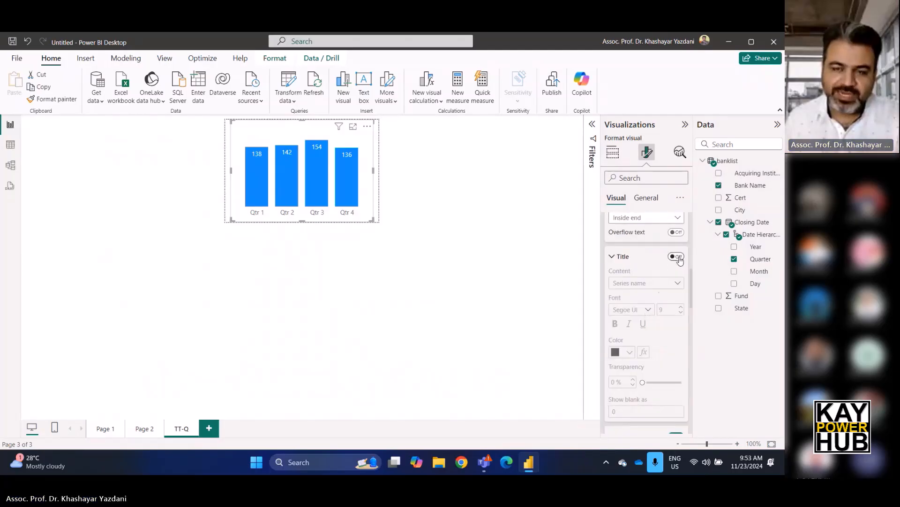
scroll(660, 296, "down", 3)
scroll(661, 296, "down", 3)
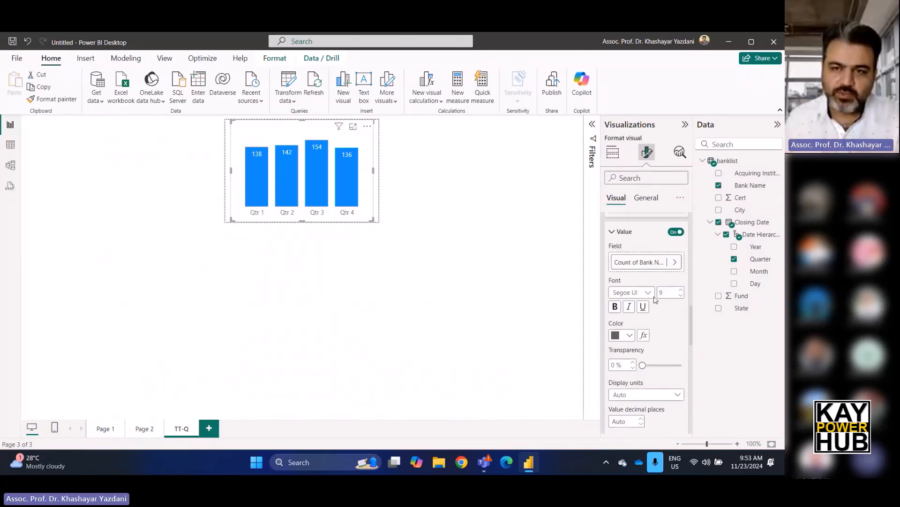
left_click(617, 307)
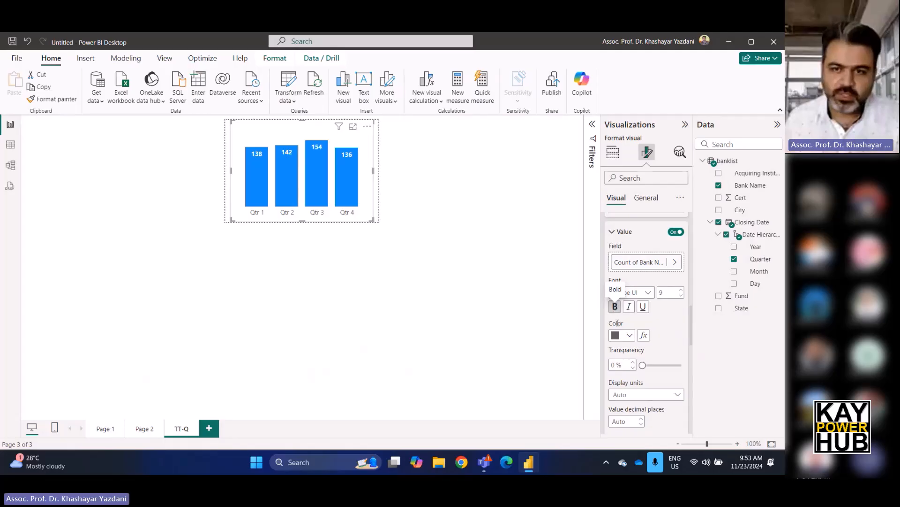
Color the quarterly chart's data label values light pink and preview the tooltip on Page 1's yearly chart.
left_click(629, 336)
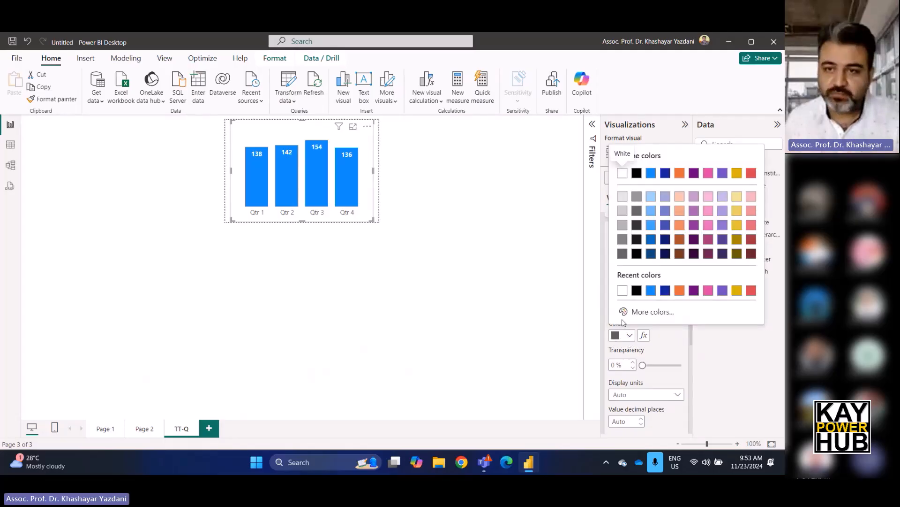
left_click(738, 290)
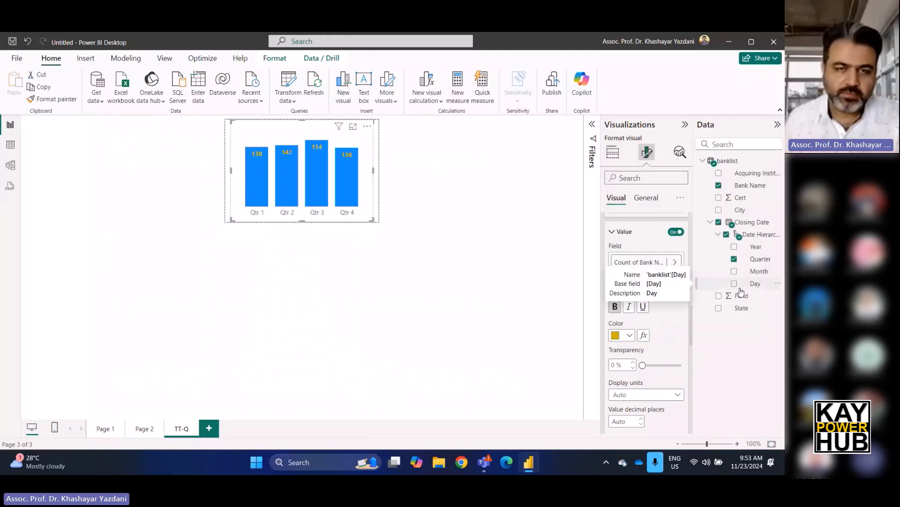
left_click(629, 336)
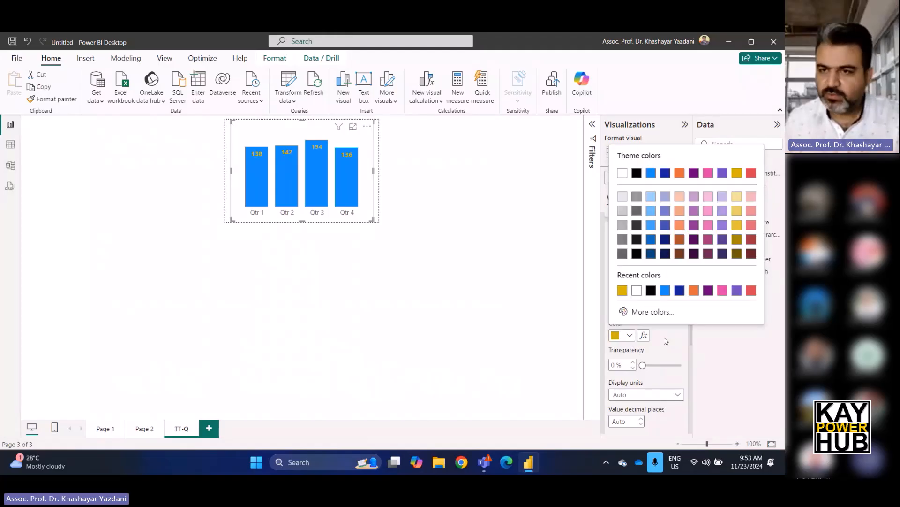
left_click(708, 197)
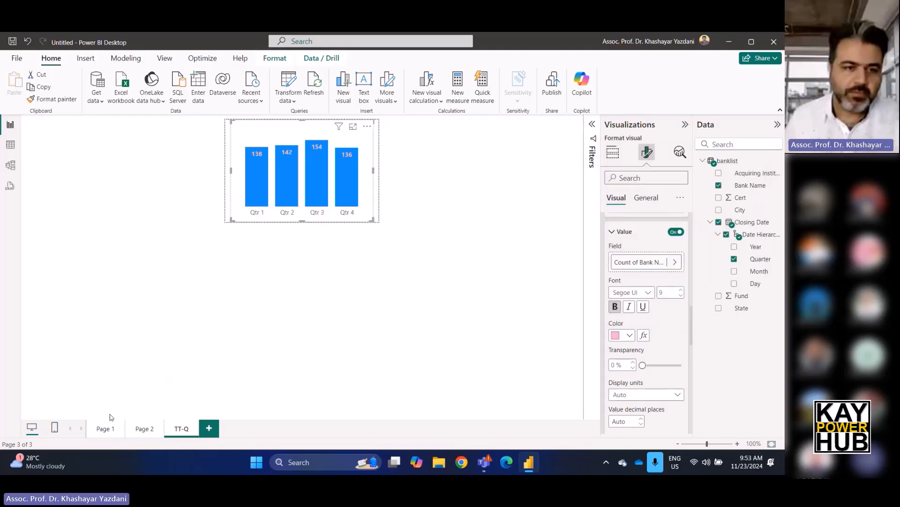
left_click(106, 429)
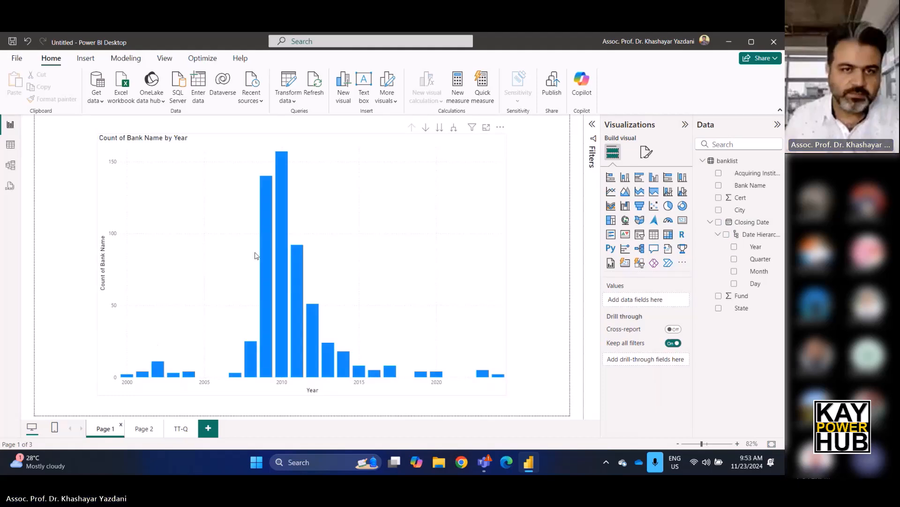
mouse_move(285, 225)
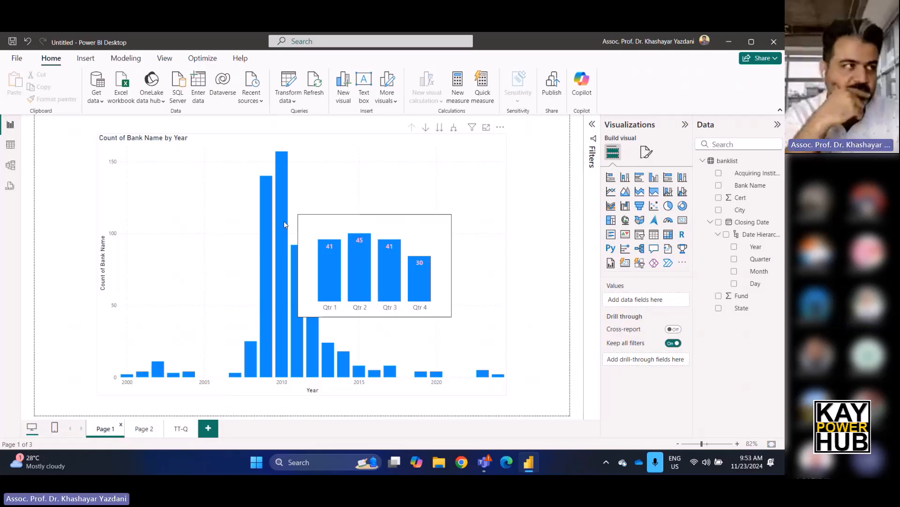
Review the canvas type options of the TT-Q page and the canvas settings of Page 2.
left_click(178, 429)
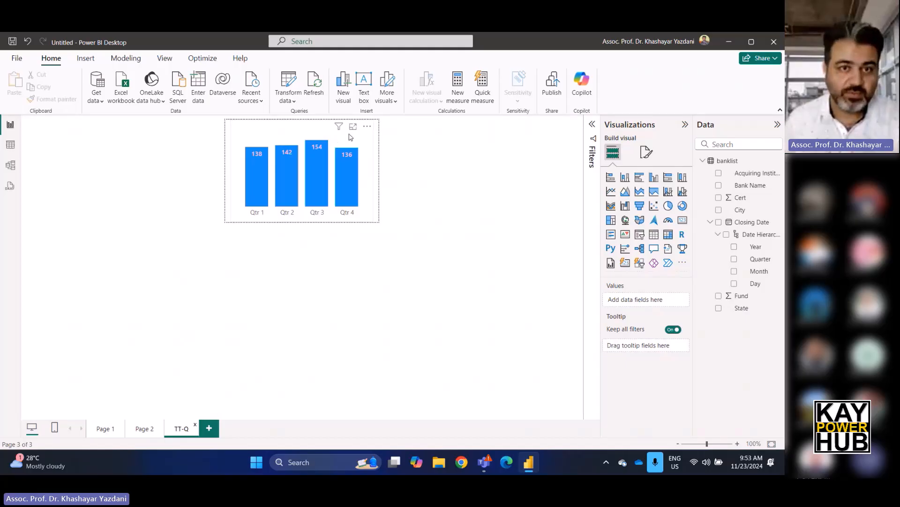
left_click(647, 152)
left_click(635, 221)
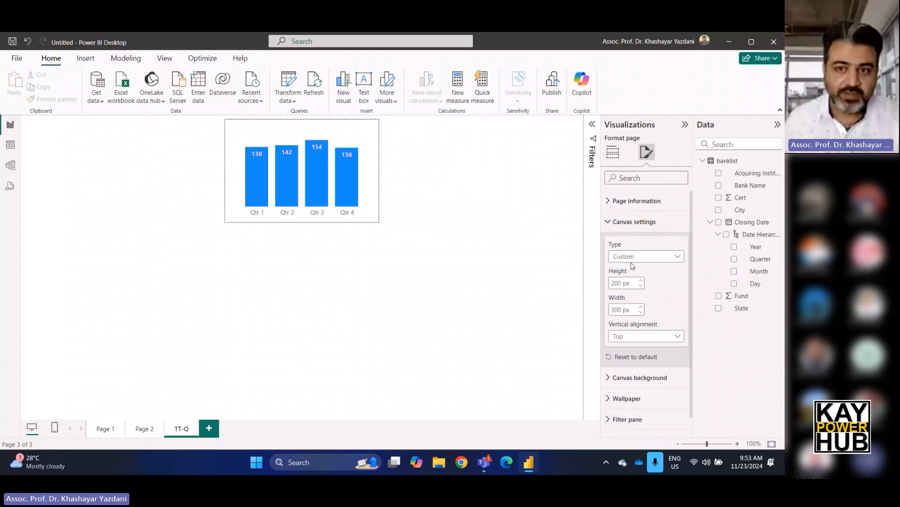
left_click(634, 257)
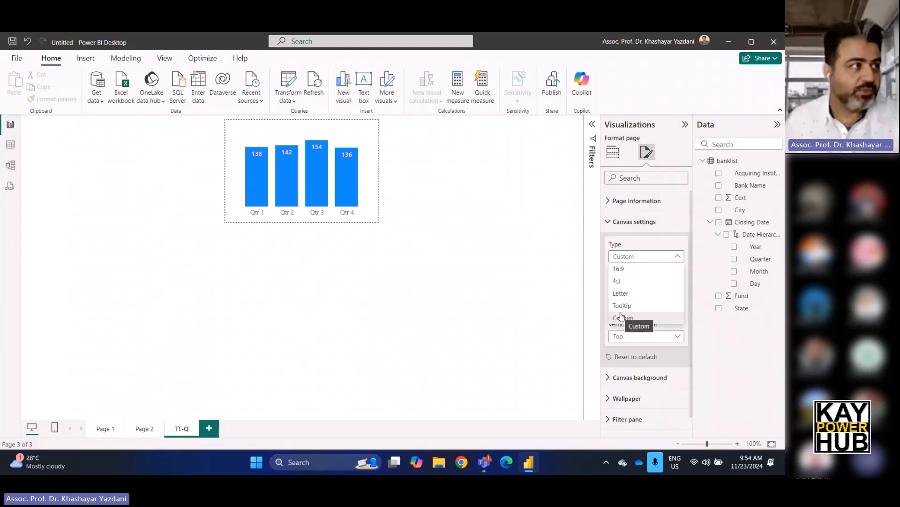
left_click(140, 428)
left_click(132, 431)
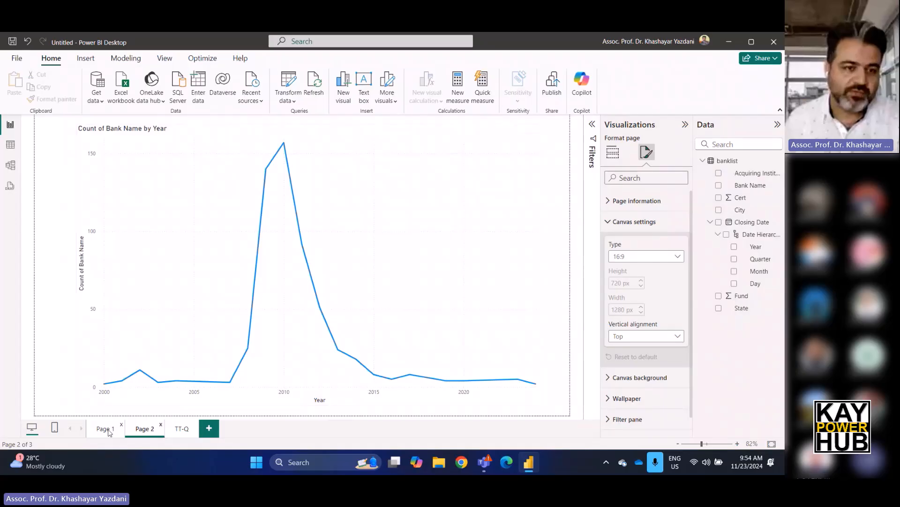
Set the tooltip page of Page 1's yearly column chart to Auto and preview the default tooltip on its columns.
left_click(105, 428)
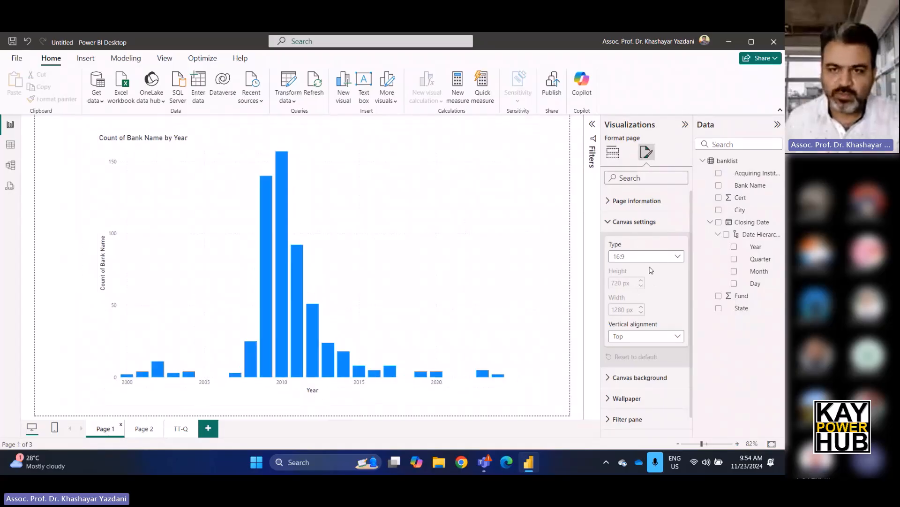
left_click(458, 235)
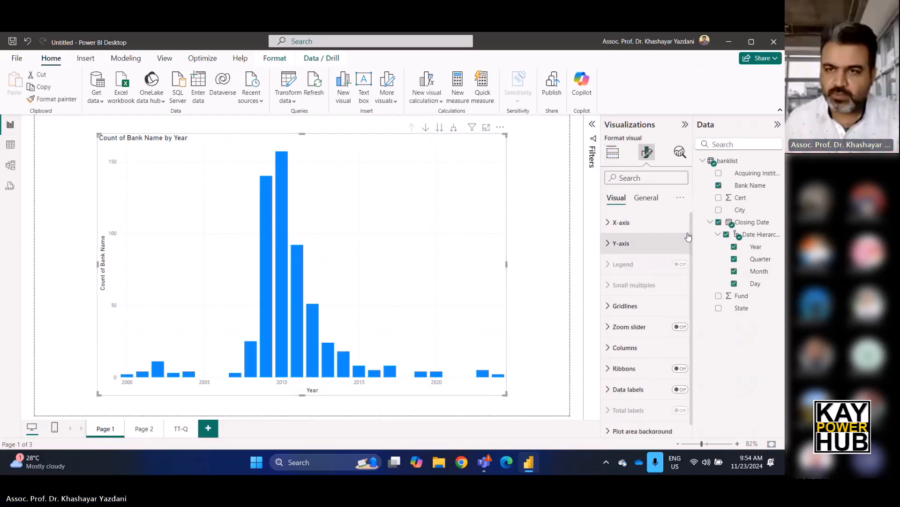
left_click(645, 198)
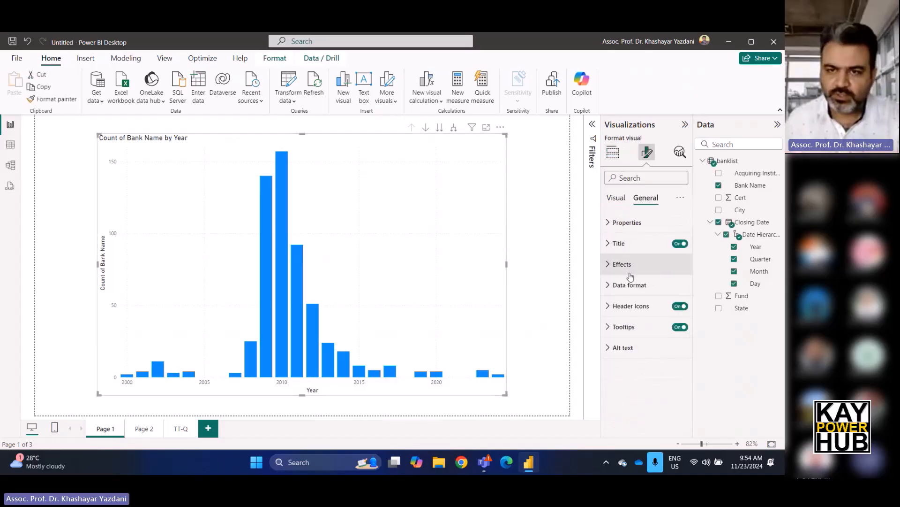
left_click(611, 328)
left_click(629, 302)
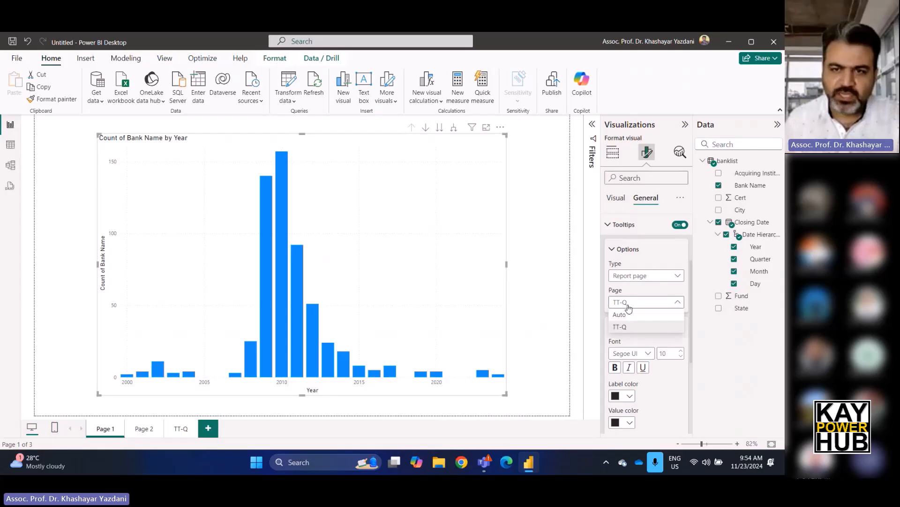
left_click(621, 315)
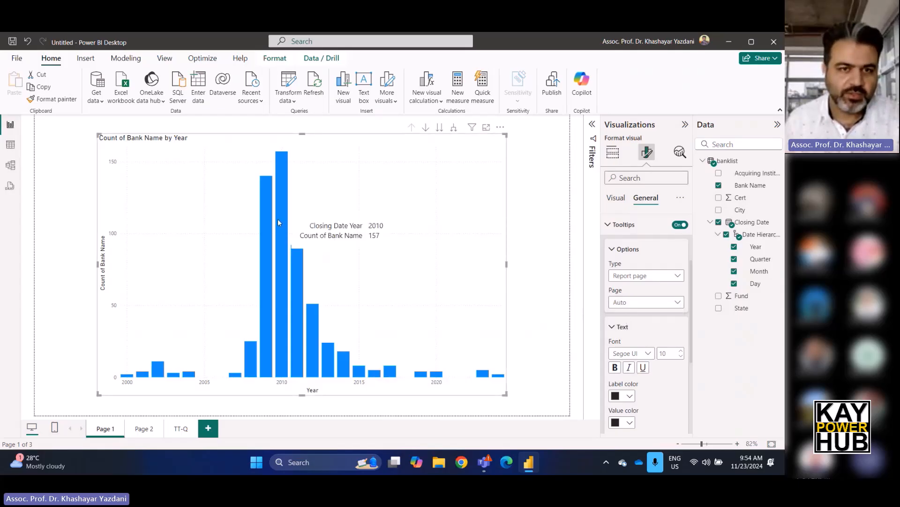
Set the yearly chart's tooltip page back to TT-Q and compare the tooltip preview with the TT-Q page.
left_click(633, 303)
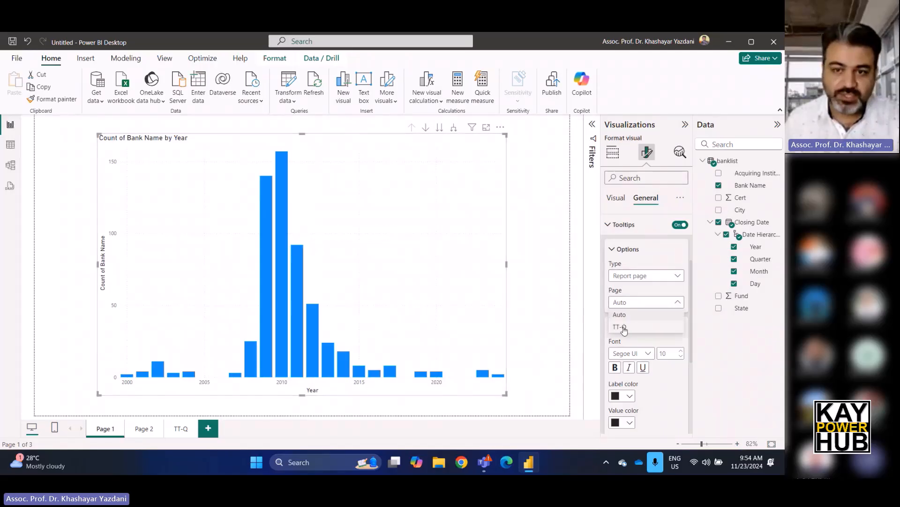
left_click(620, 327)
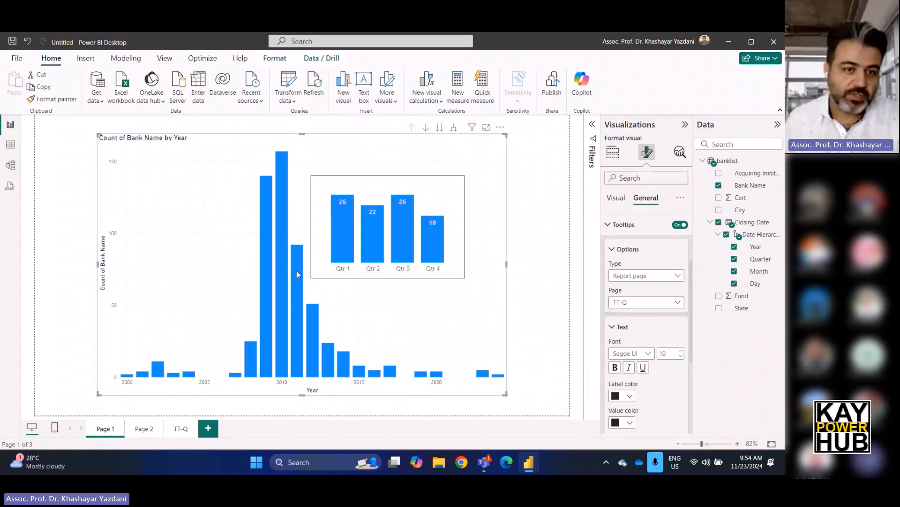
left_click(182, 429)
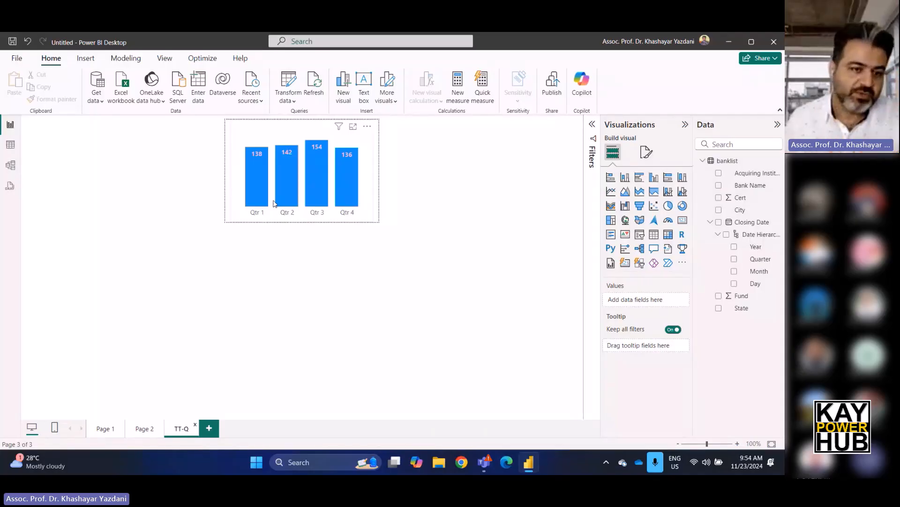
left_click(119, 428)
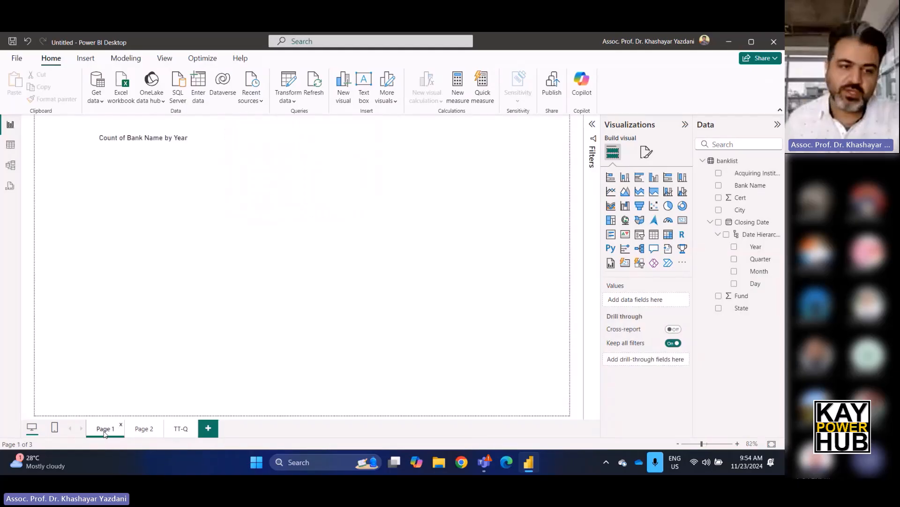
mouse_move(288, 234)
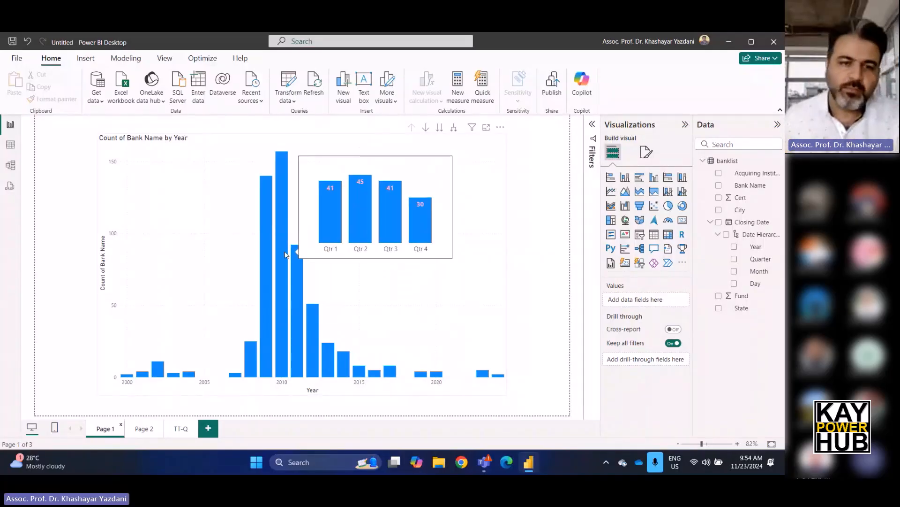
Switch the report page tooltip of Page 1's yearly column chart from TT-Q to Auto.
left_click(280, 176)
left_click(291, 167)
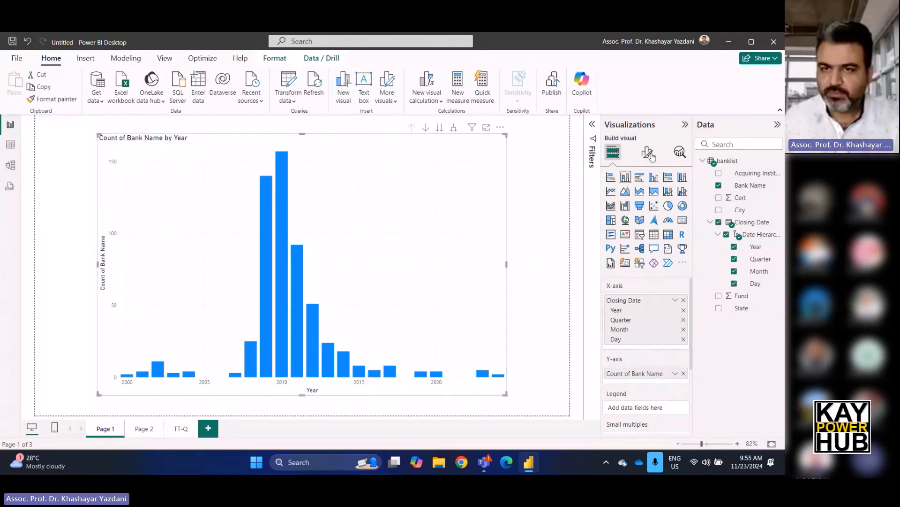
left_click(647, 152)
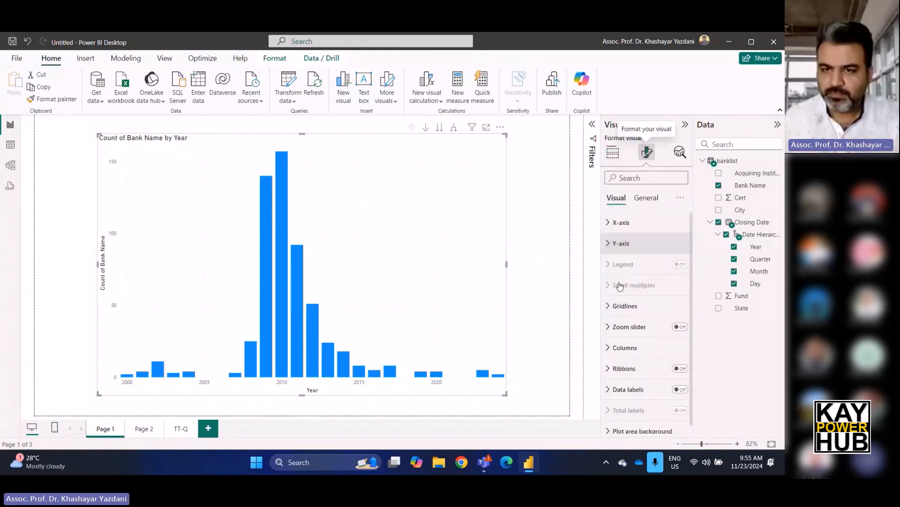
left_click(646, 197)
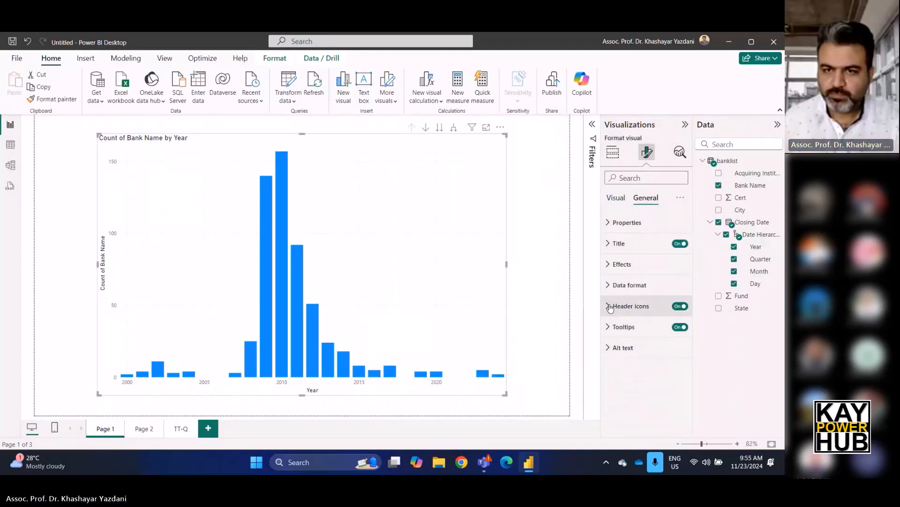
left_click(611, 327)
scroll(640, 389, "down", 1)
left_click(647, 353)
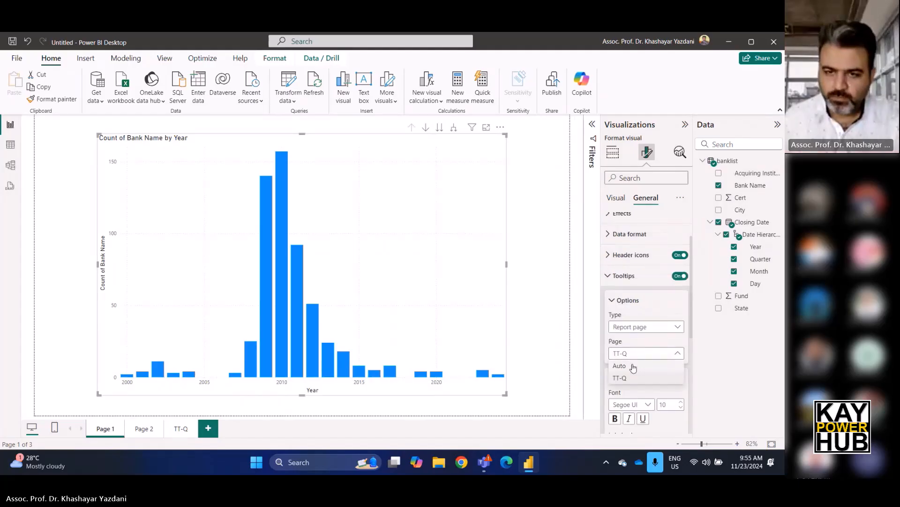
left_click(628, 366)
Highlight the 2011 column, clear the highlight, and check the default tooltip on that column.
left_click(297, 260)
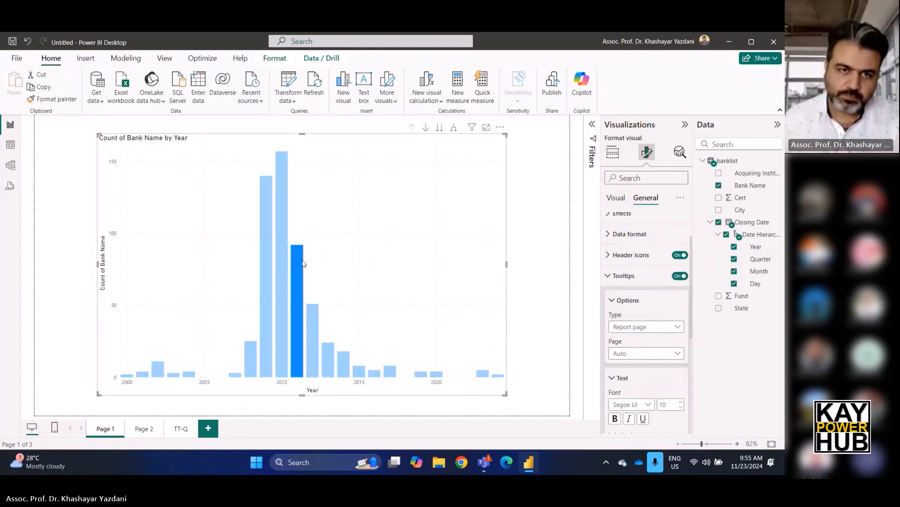
left_click(516, 252)
left_click(500, 254)
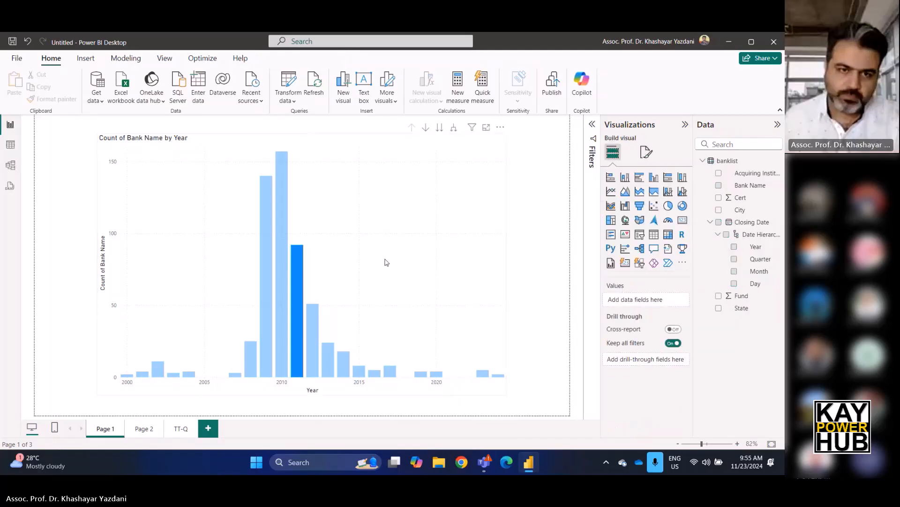
left_click(297, 265)
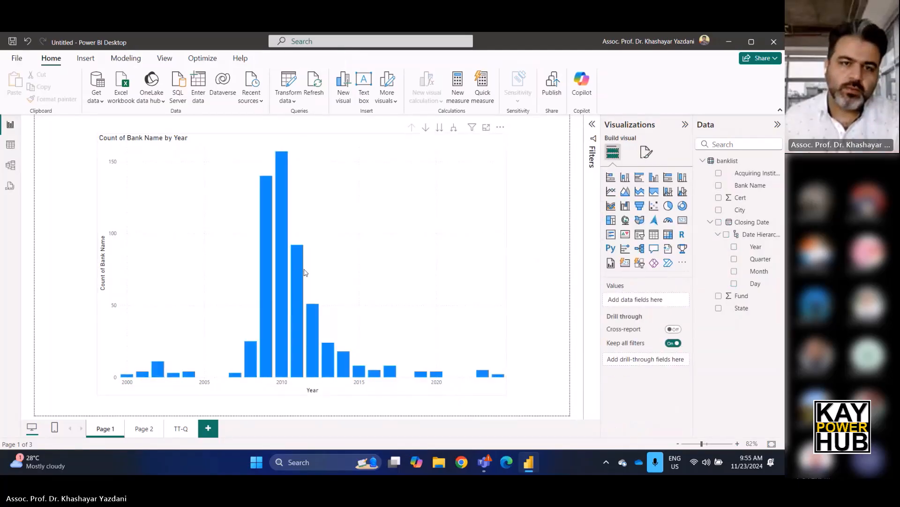
mouse_move(298, 270)
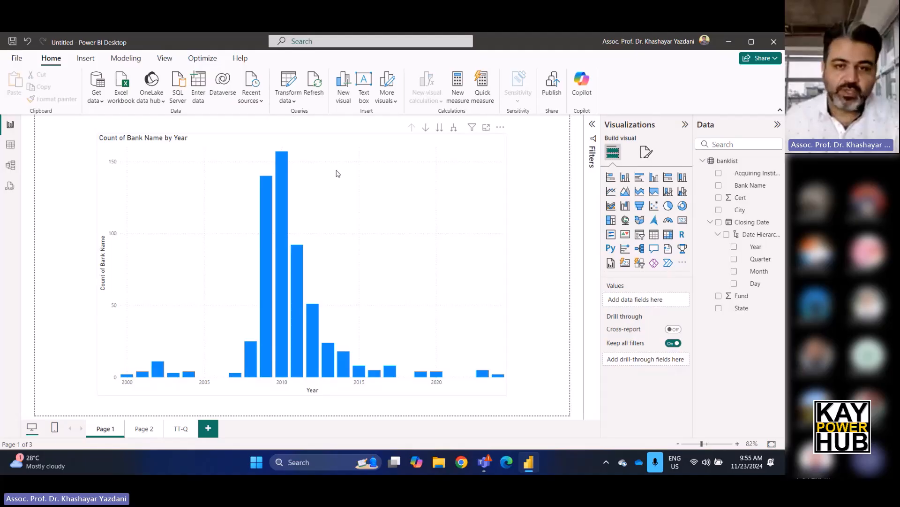
Add the State field to the yearly column chart's tooltips, summarized as Count.
left_click(646, 151)
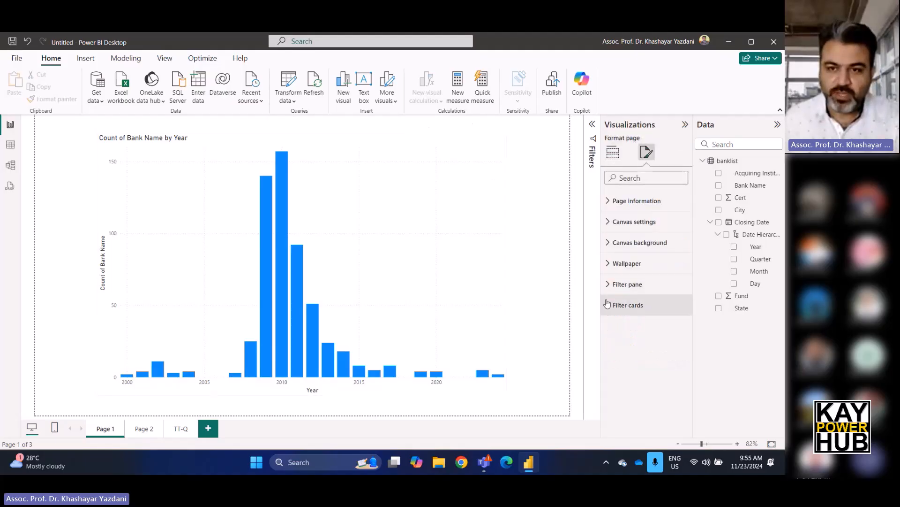
left_click(613, 152)
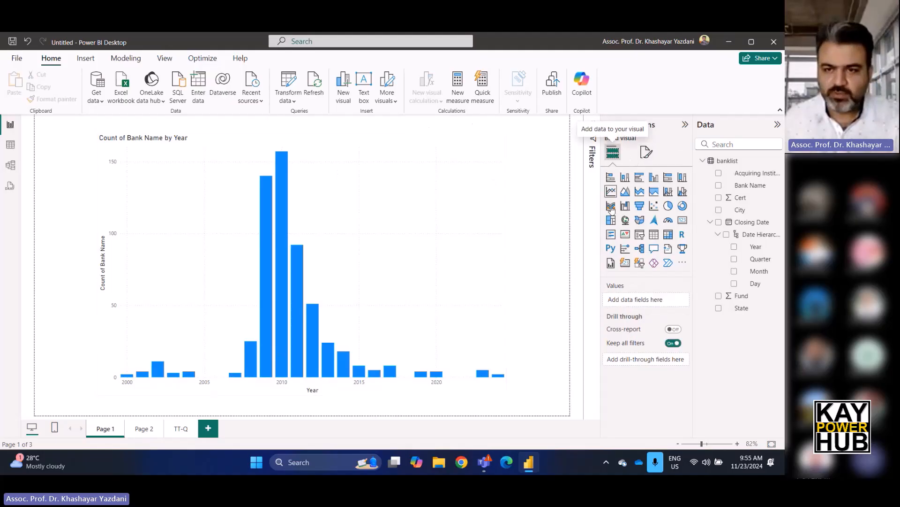
left_click(364, 237)
scroll(634, 324, "down", 3)
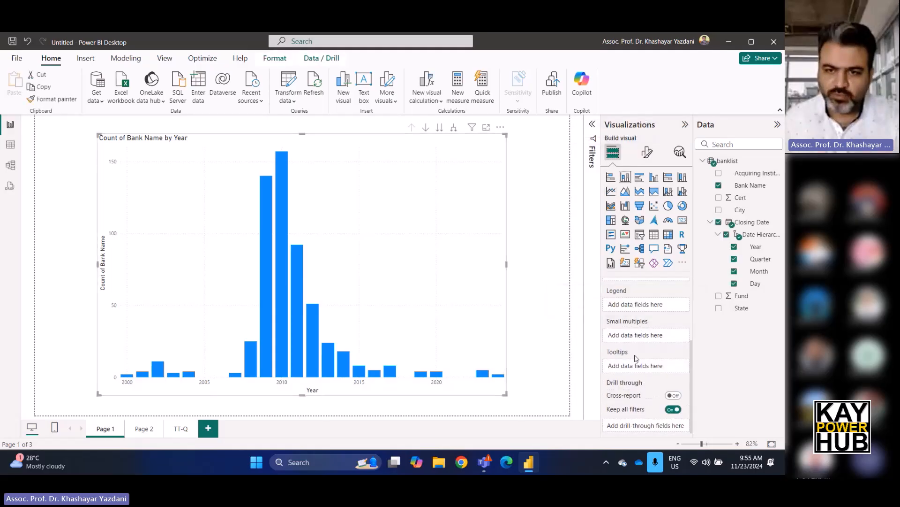
left_click_drag(740, 310, 658, 371)
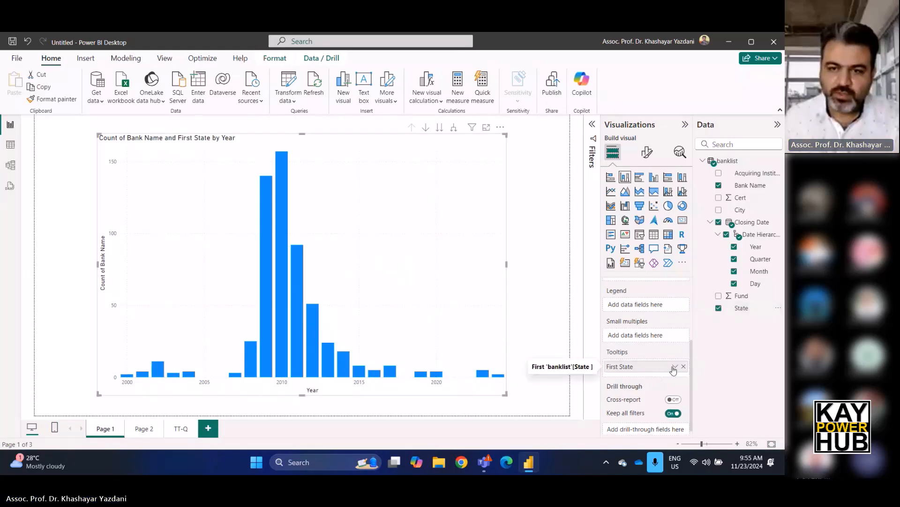
left_click(674, 367)
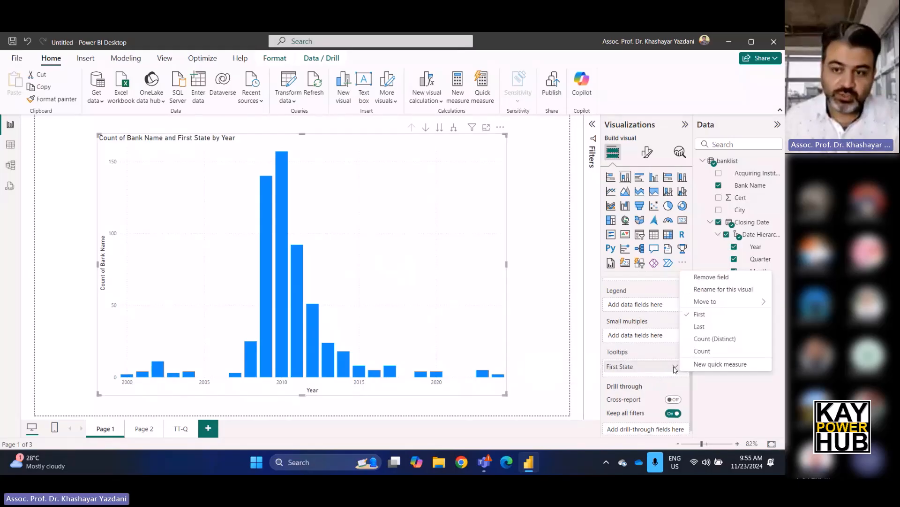
left_click(702, 350)
Add the City field to the chart's tooltips, summarized as Count, and preview the tooltip on the 2010 column.
left_click_drag(745, 210, 652, 373)
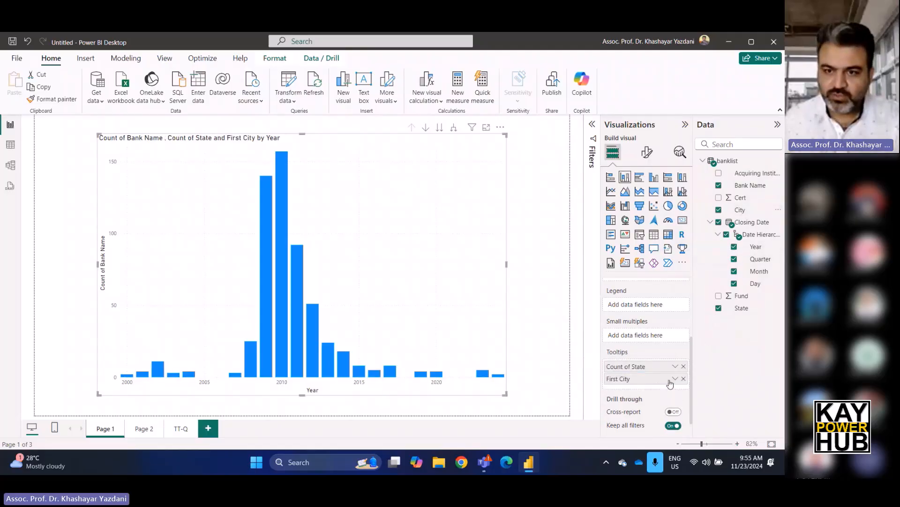
left_click(676, 378)
left_click(702, 363)
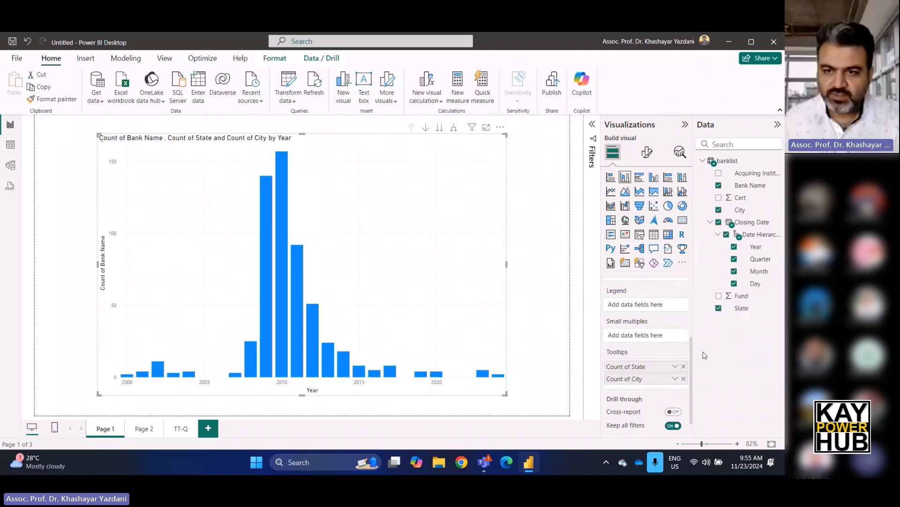
mouse_move(279, 192)
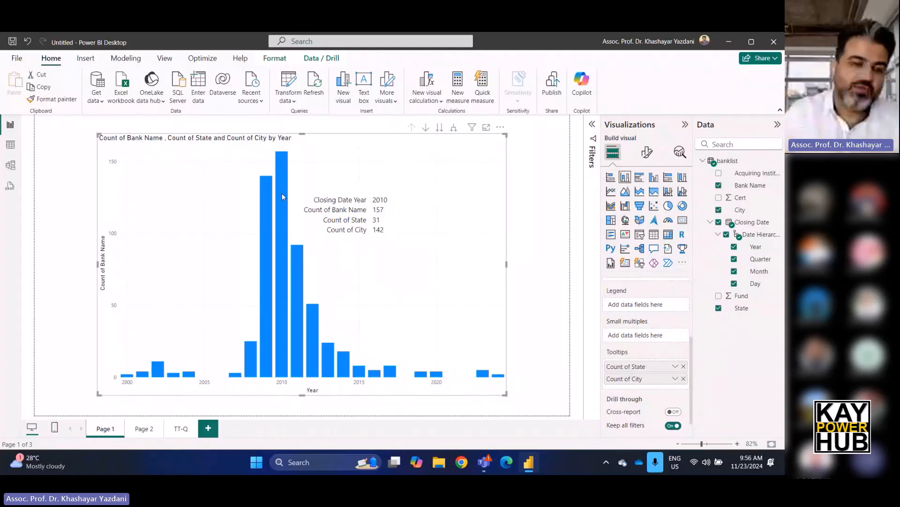
Add a new report page and set its canvas type to Tooltip.
left_click(208, 428)
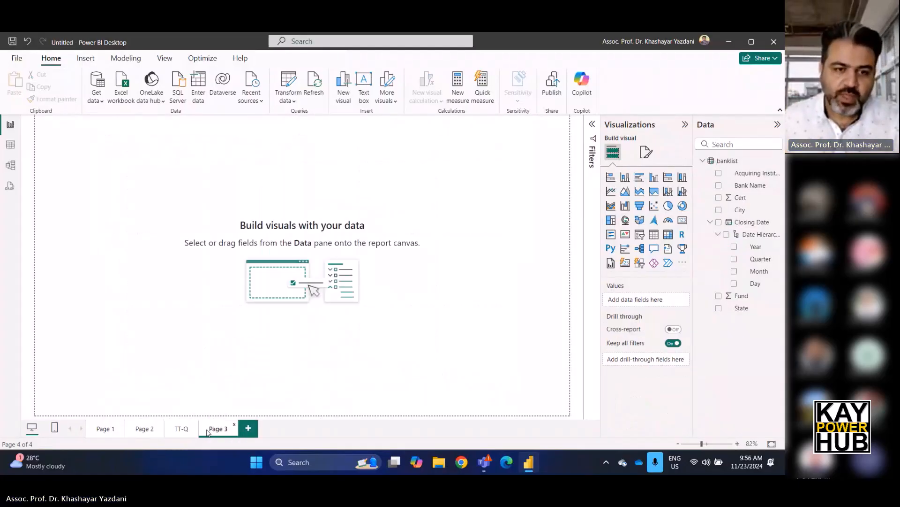
left_click(646, 151)
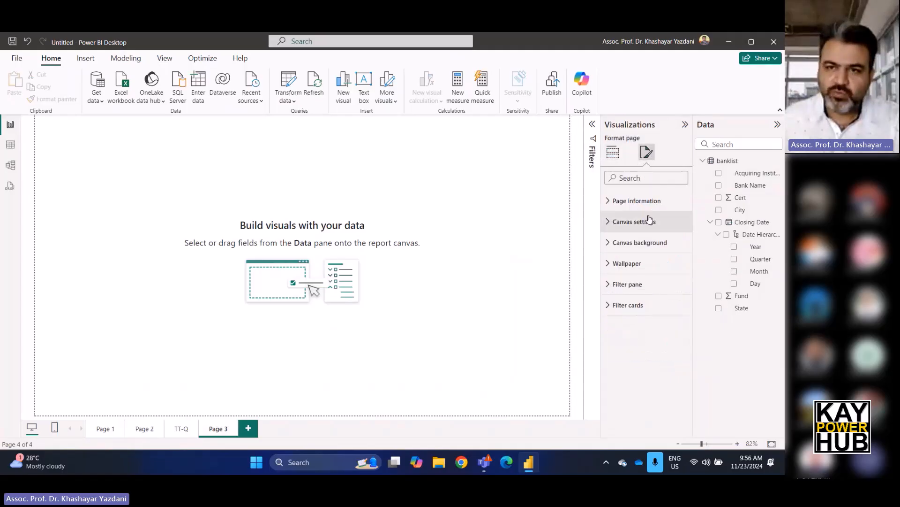
left_click(633, 223)
left_click(631, 257)
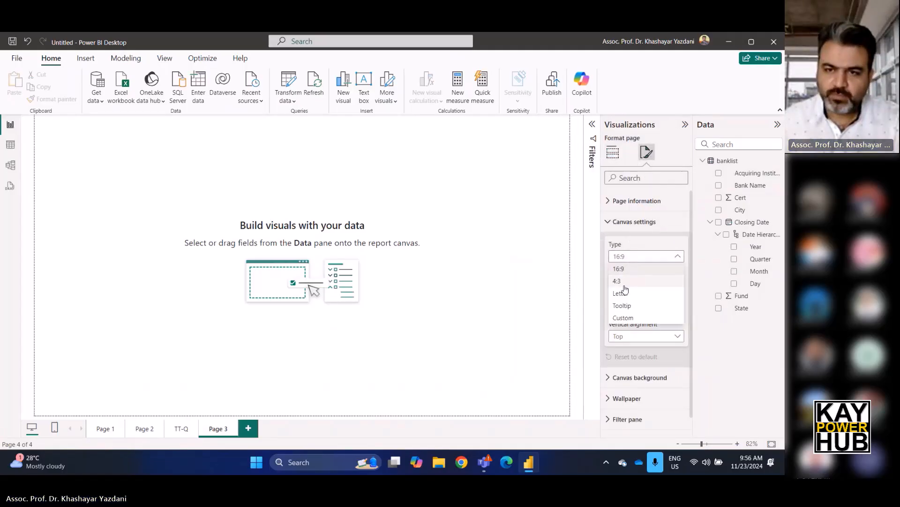
left_click(628, 310)
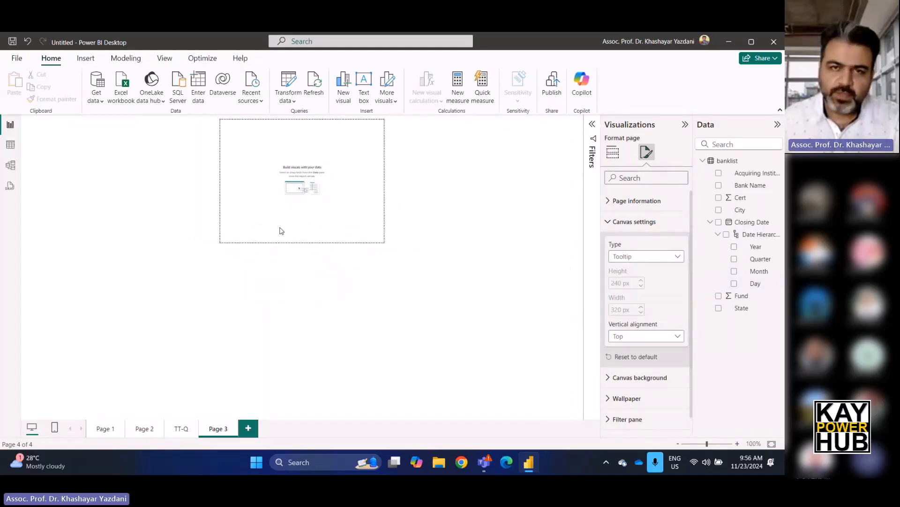
Change the new page's canvas type to Custom, with a height of 120 px and a width of 300 px.
left_click(629, 258)
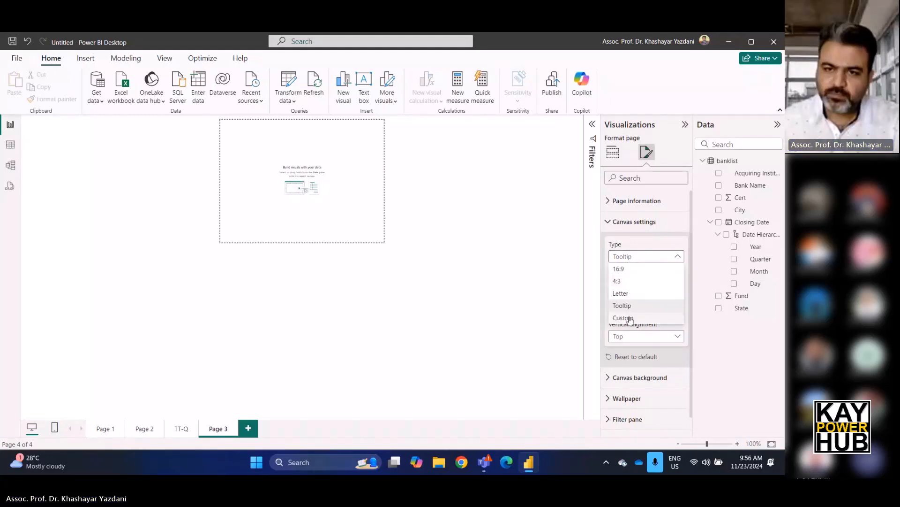
left_click(630, 318)
left_click_drag(623, 283, 602, 282)
type("100")
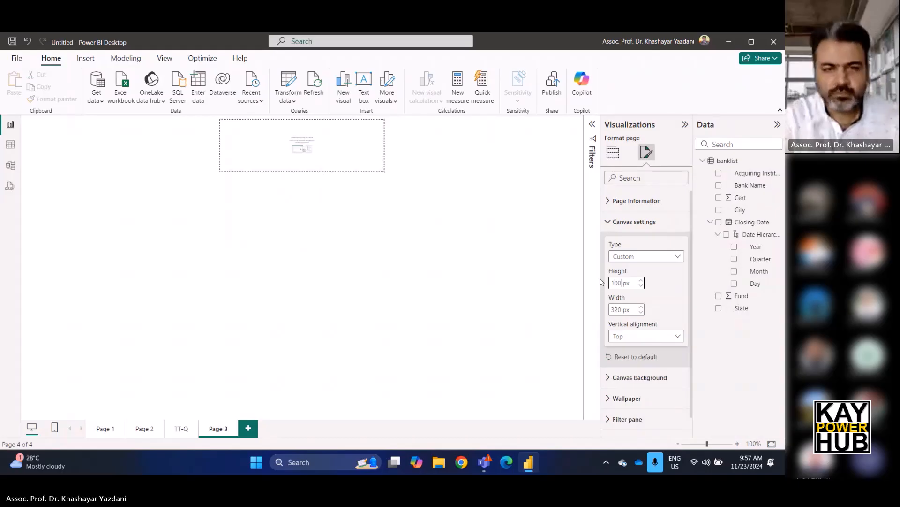
key("BackSpace")
key("BackSpace")
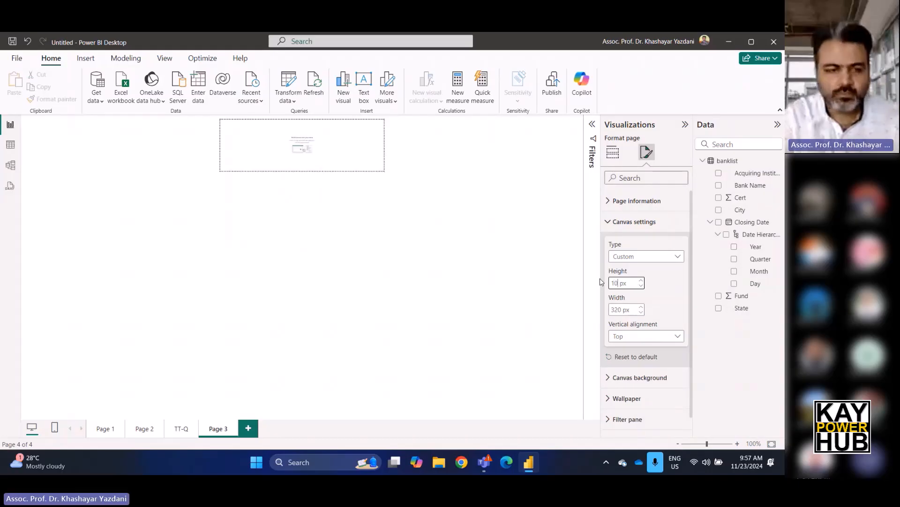
type("20")
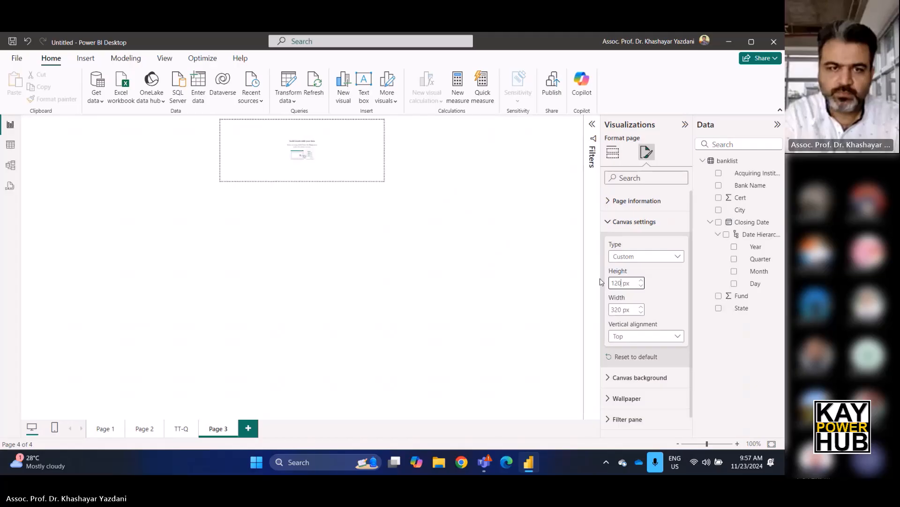
double_click(615, 309)
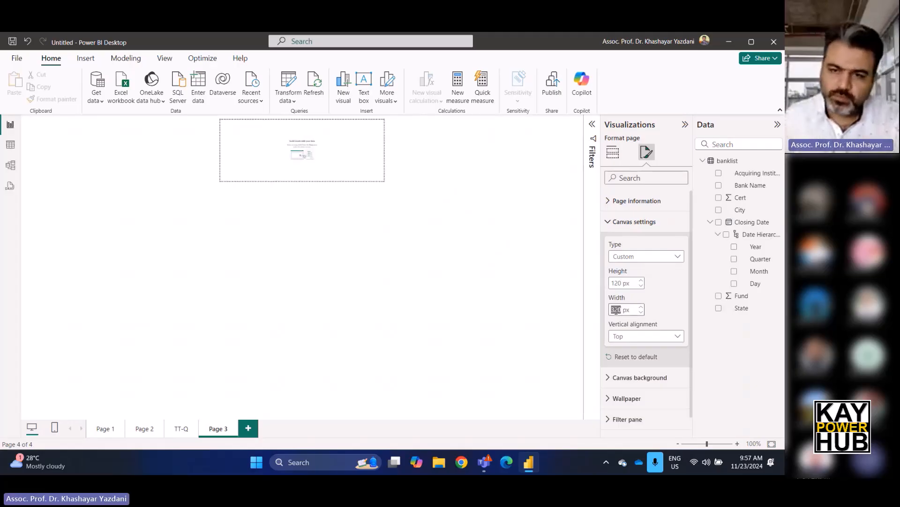
type("300")
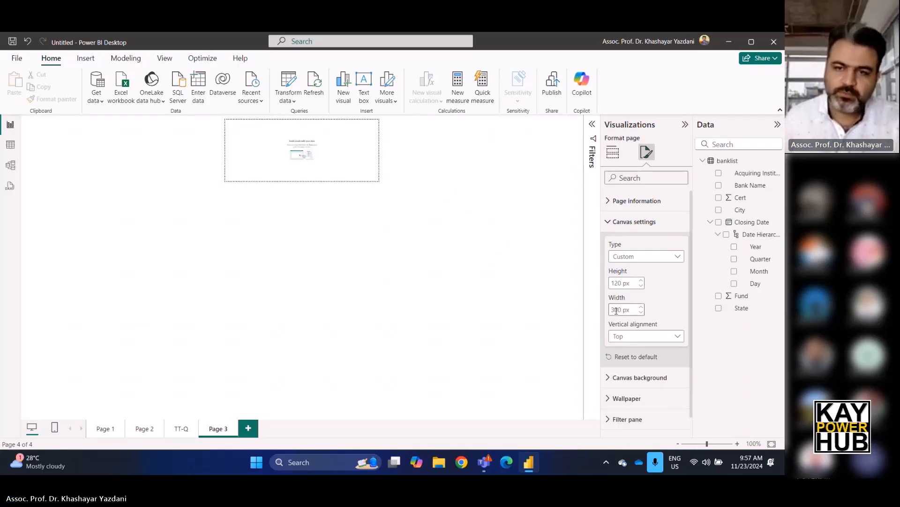
Add a table to the tooltip page with the State and City fields, both summarized as Count (Distinct).
left_click(279, 139)
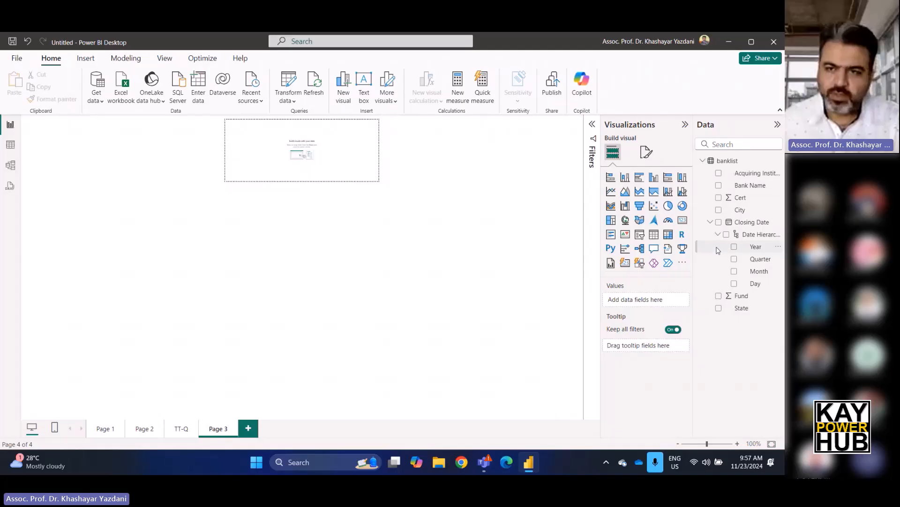
left_click_drag(746, 310, 662, 302)
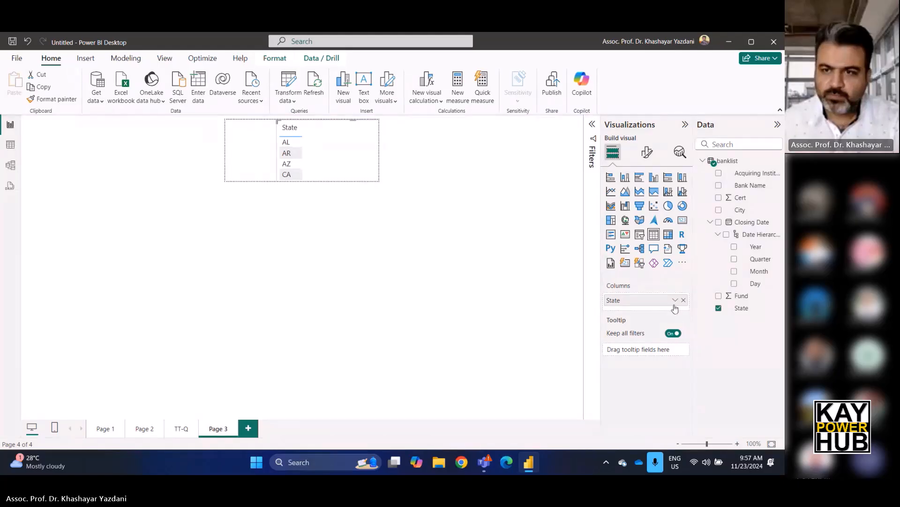
left_click(675, 302)
left_click(707, 386)
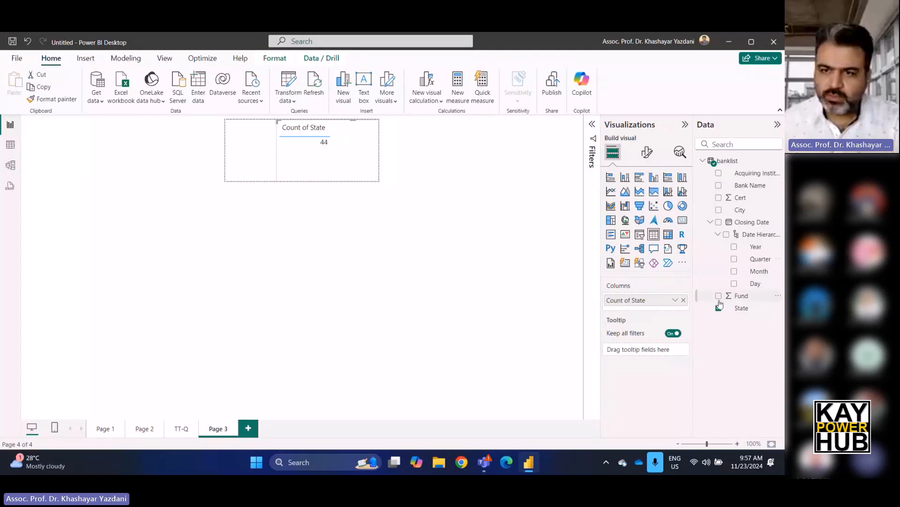
left_click(719, 210)
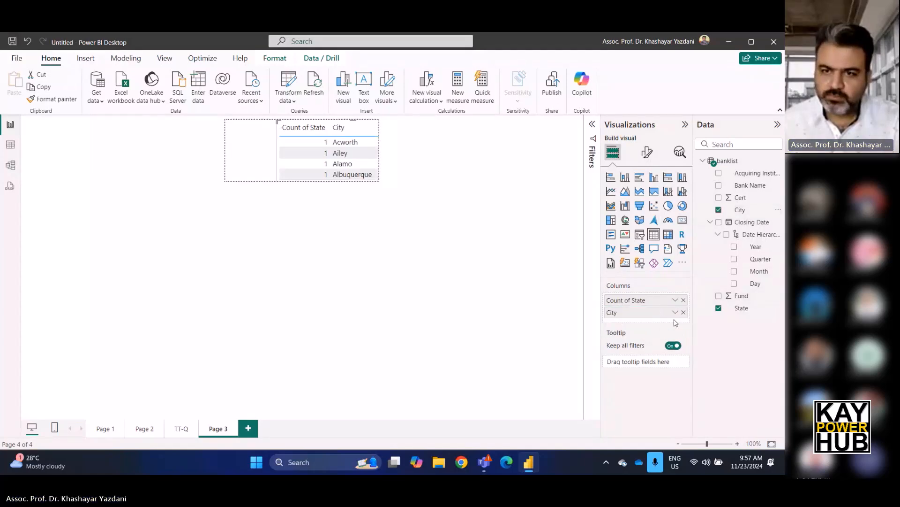
left_click(675, 311)
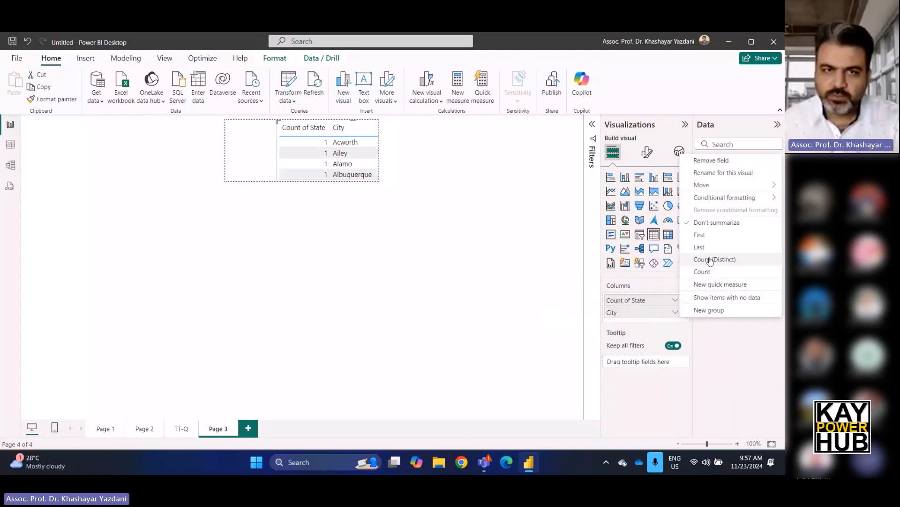
left_click(711, 261)
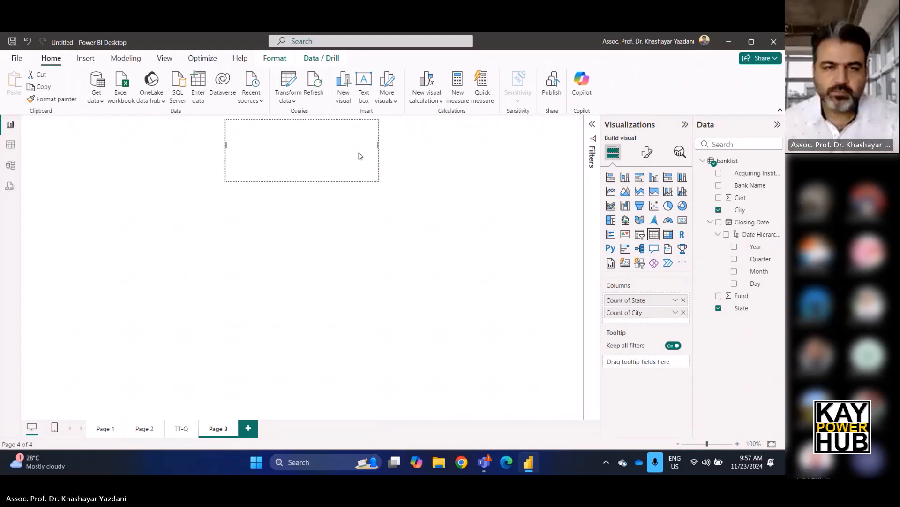
left_click(413, 192)
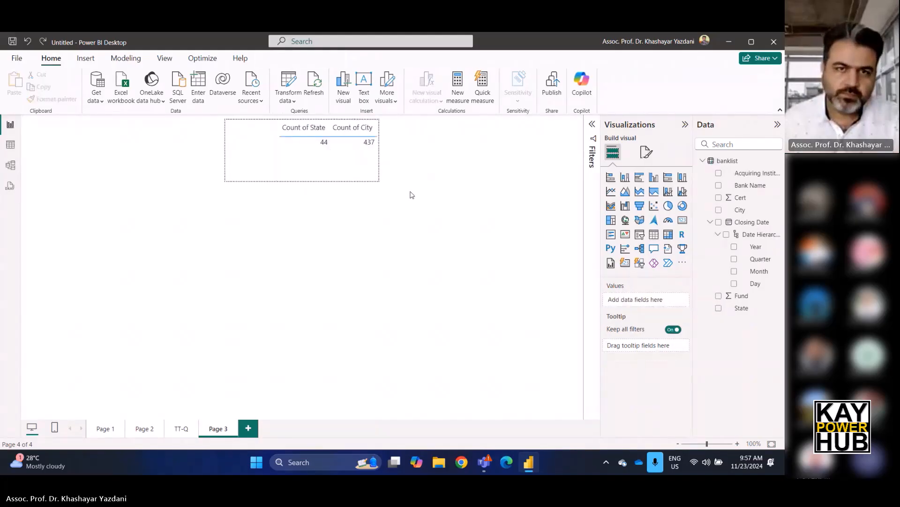
Rename the new tooltip page, Page 3, as TT-SC.
double_click(214, 428)
type("TT-SC")
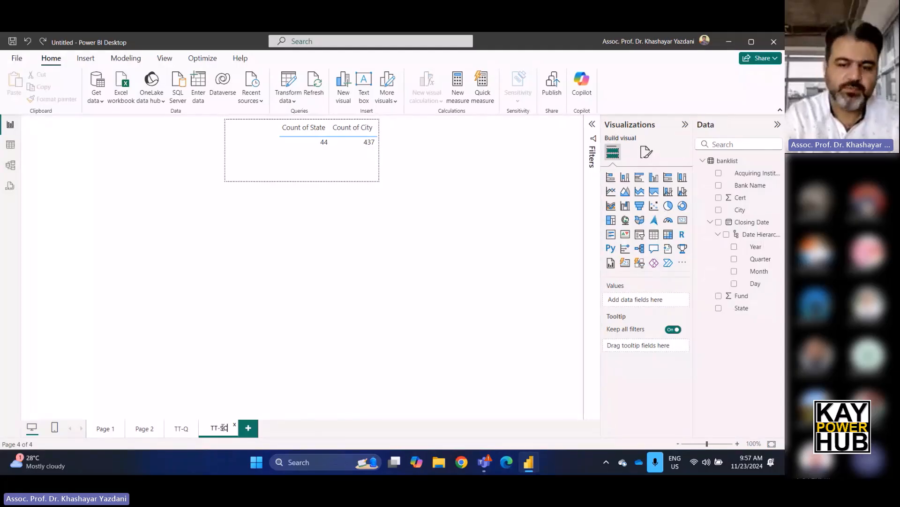
key("Return")
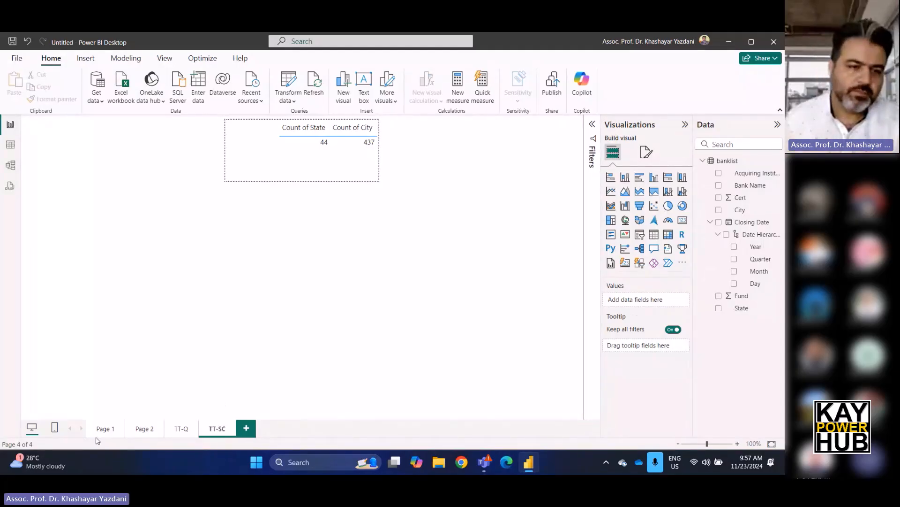
Set the TT-SC report page as the tooltip of the yearly column chart on Page 1 and preview it on a column.
left_click(103, 429)
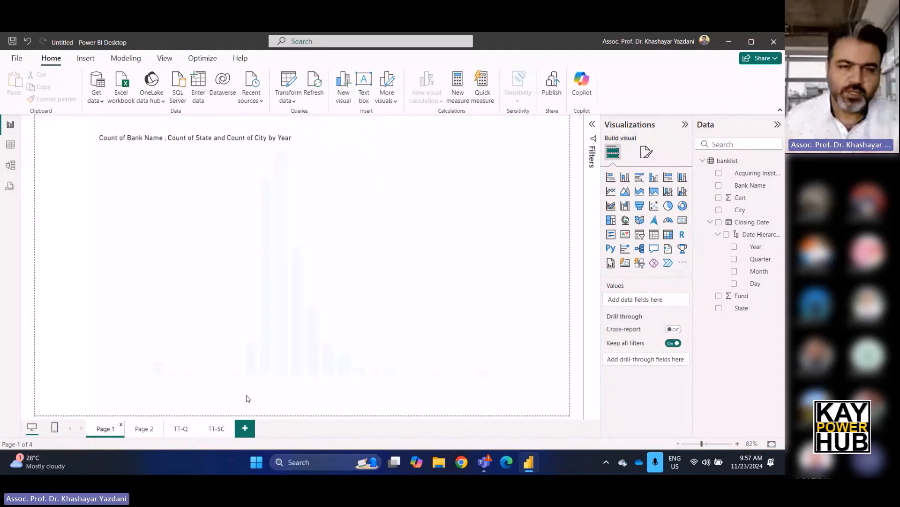
left_click(407, 210)
left_click(647, 152)
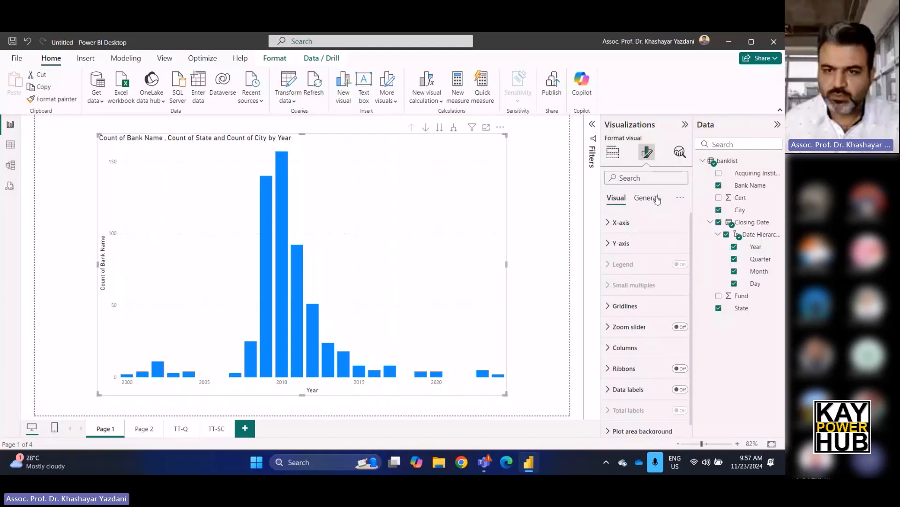
left_click(646, 198)
scroll(638, 370, "down", 1)
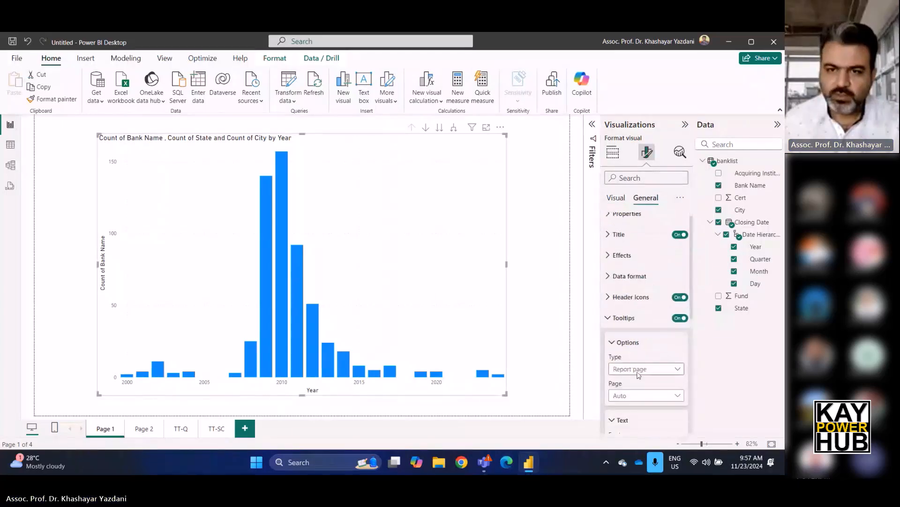
left_click(642, 395)
left_click(637, 344)
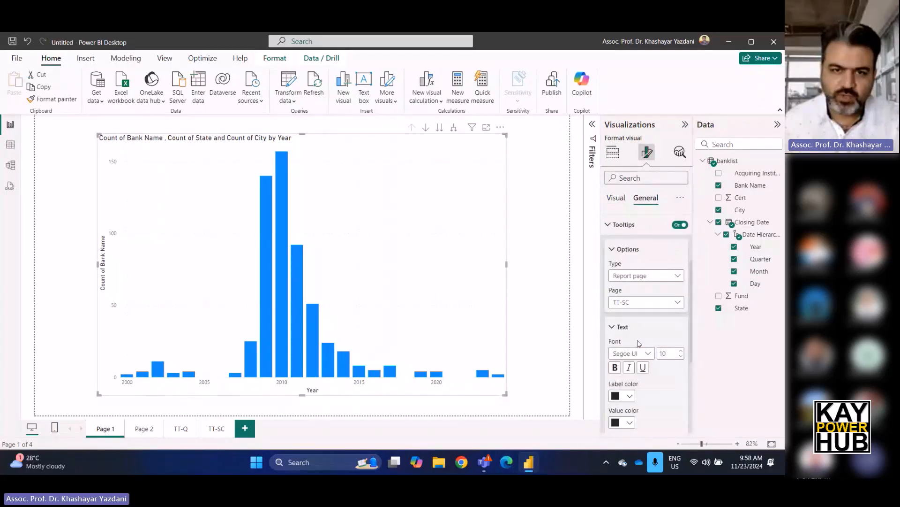
mouse_move(300, 260)
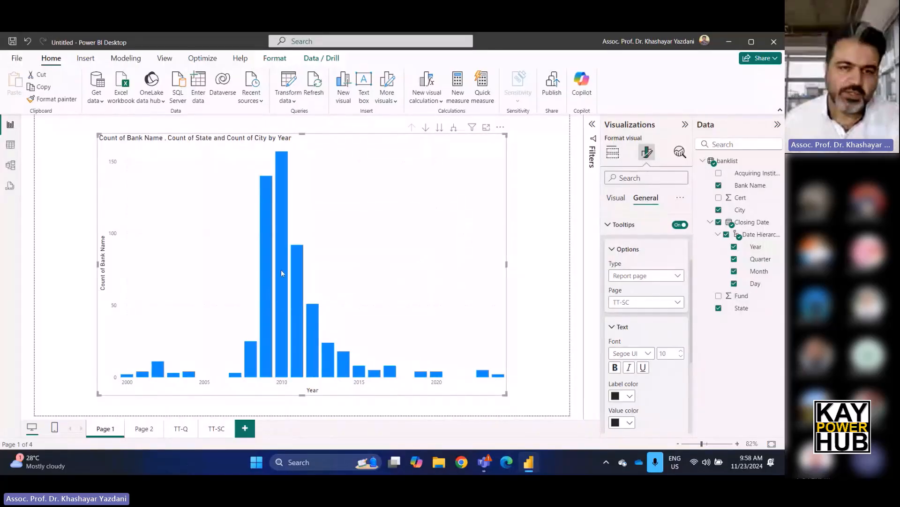
Move the counts table to the left edge of the TT-SC canvas, and preview the tooltip on Page 1's 2010 column.
left_click(216, 428)
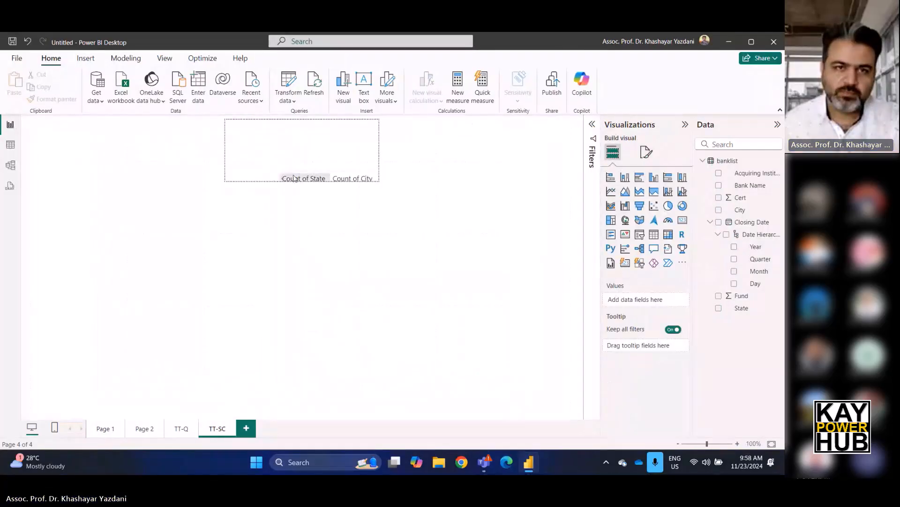
left_click(278, 172)
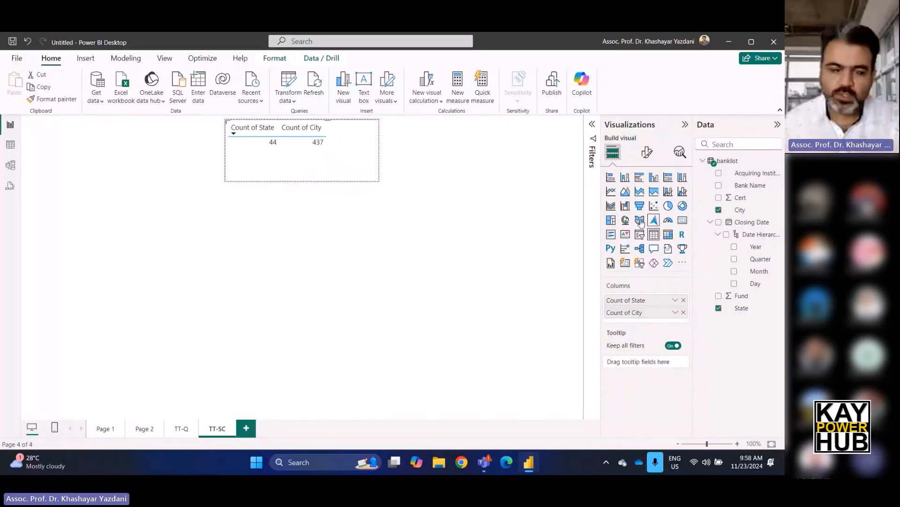
left_click(103, 430)
mouse_move(283, 275)
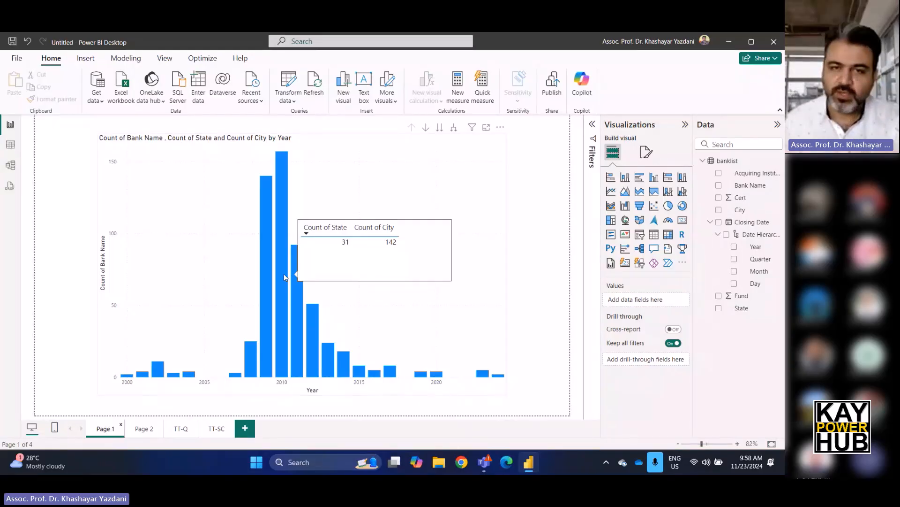
left_click(370, 155)
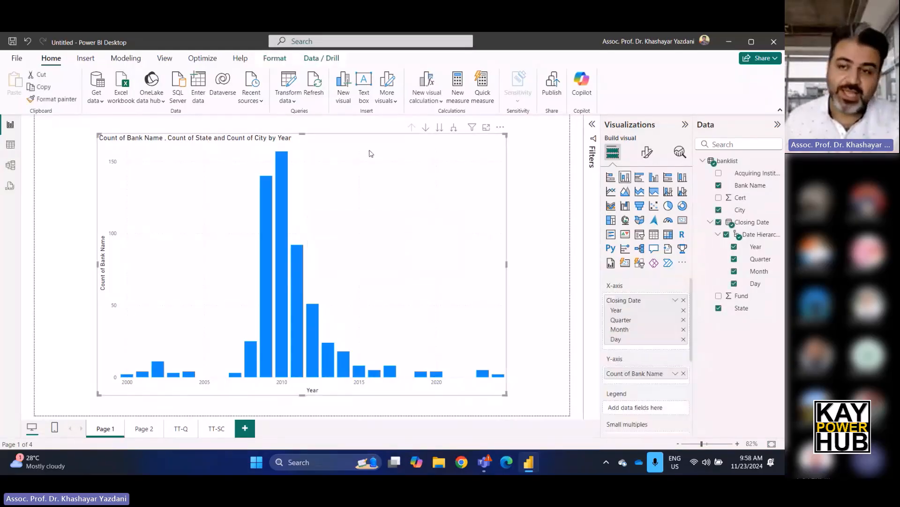
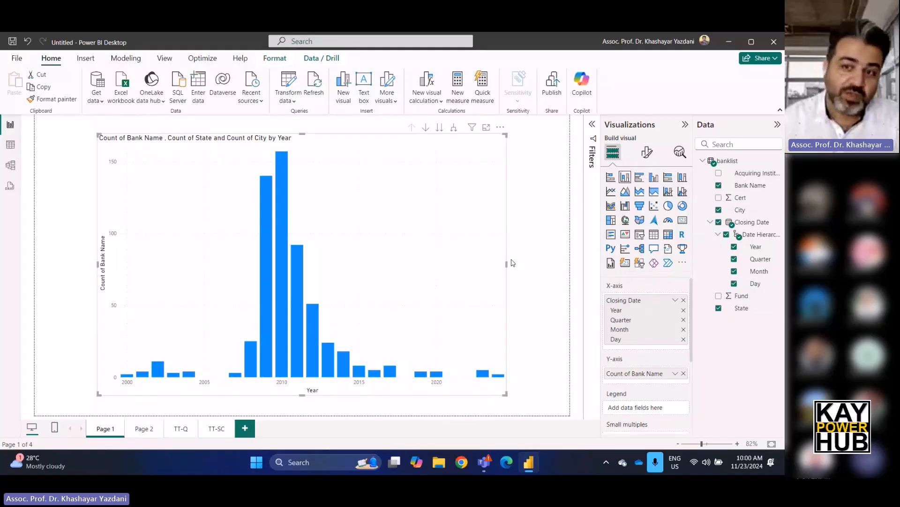
left_click(216, 429)
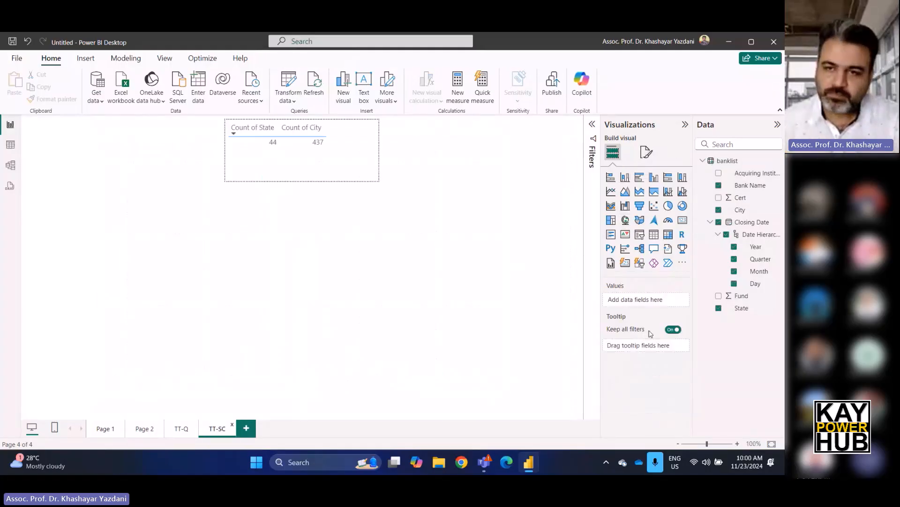
left_click(649, 152)
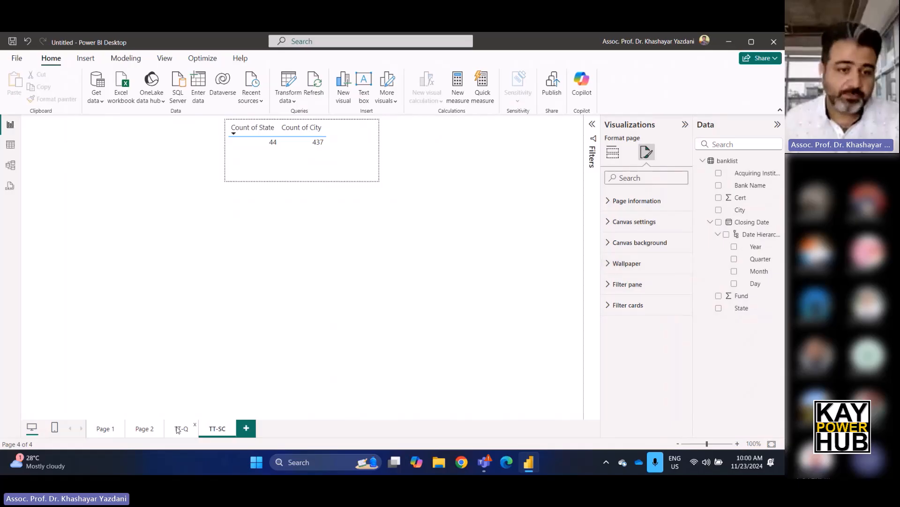
left_click(142, 428)
left_click(105, 428)
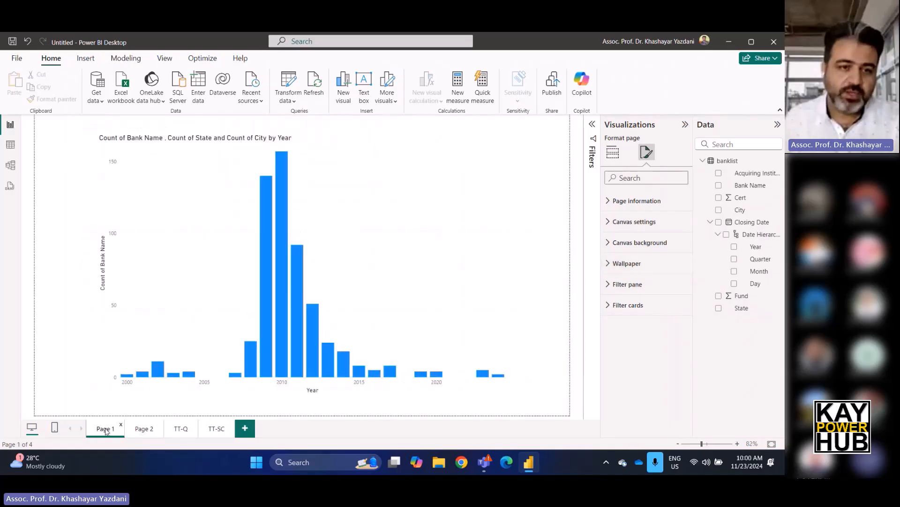
Set the TT-Q report page as the tooltip of the yearly line chart on Page 2 and preview it at 2011.
left_click(142, 428)
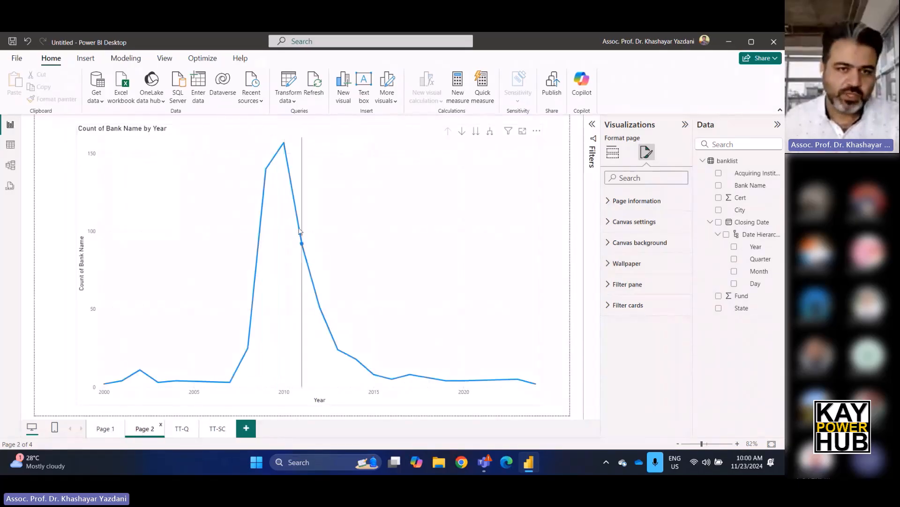
mouse_move(303, 247)
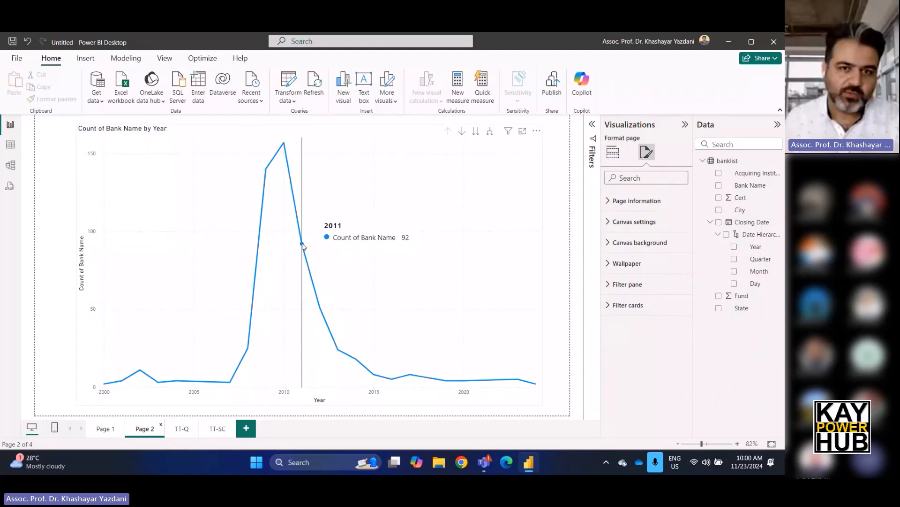
left_click(302, 247)
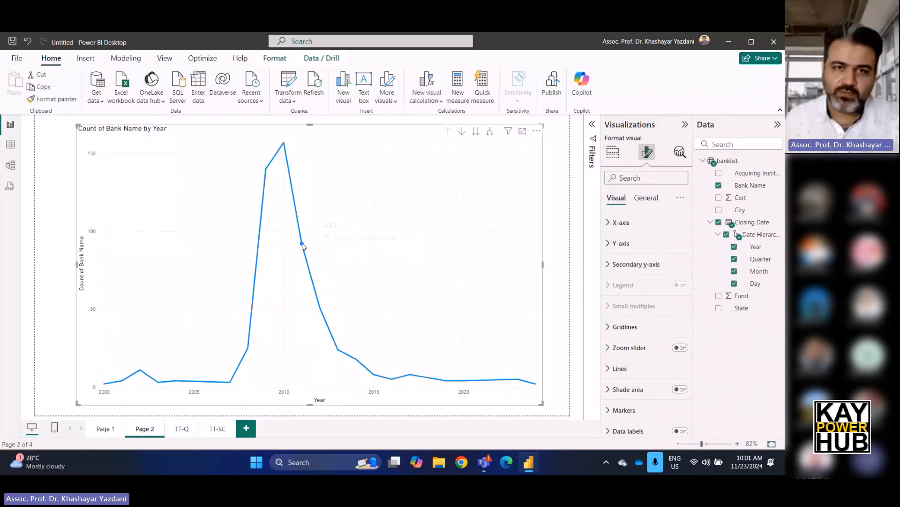
left_click(640, 197)
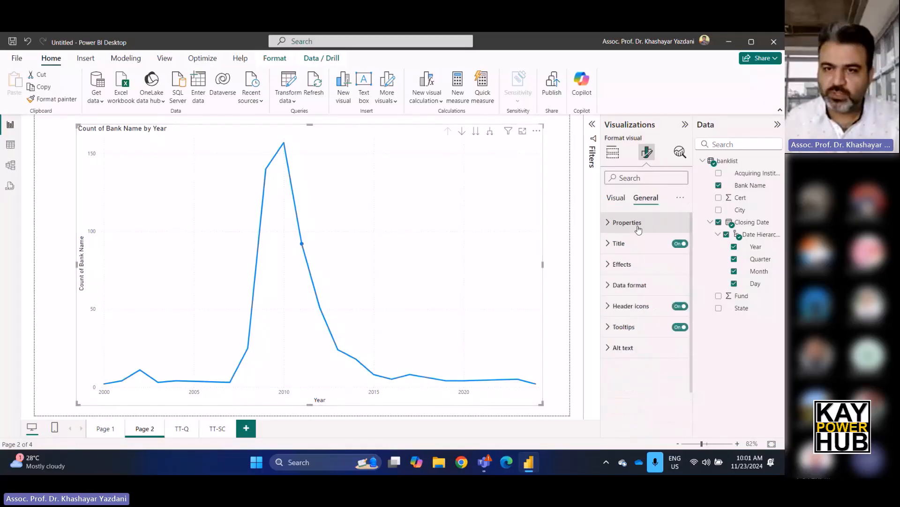
left_click(610, 330)
left_click(634, 405)
left_click(620, 428)
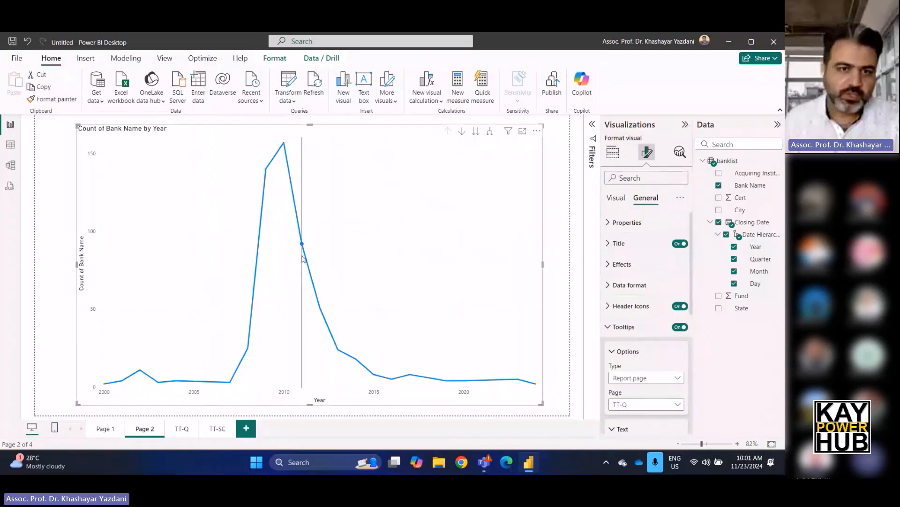
mouse_move(303, 245)
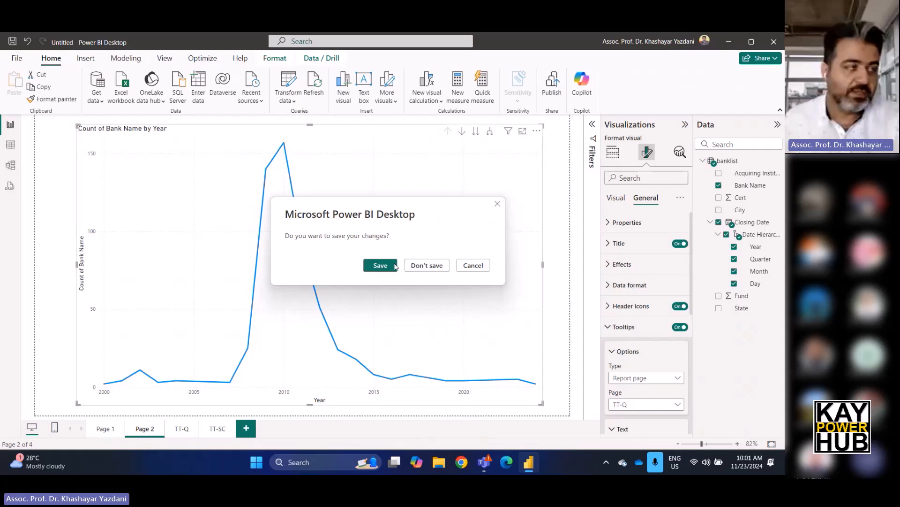
Keep the report open and save it as UBA Class, a Power BI file (*.pbix), in the Downloads folder.
left_click(473, 266)
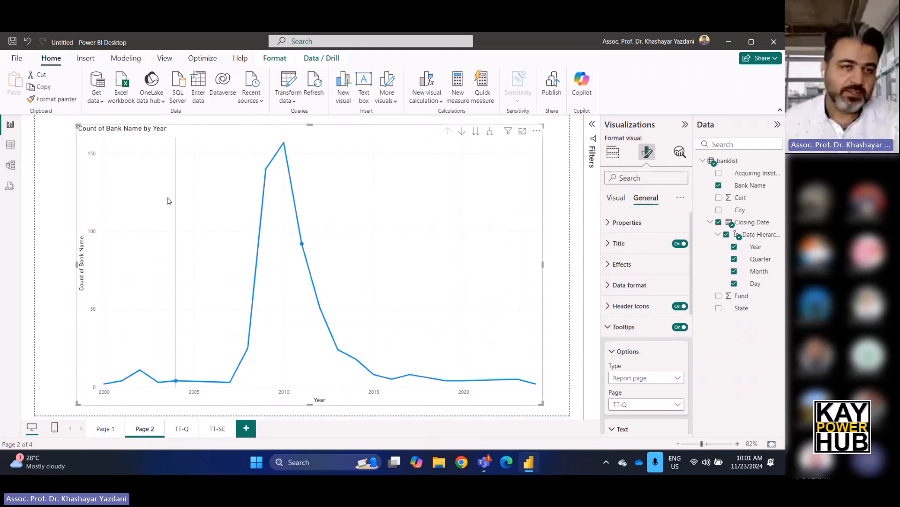
mouse_move(167, 198)
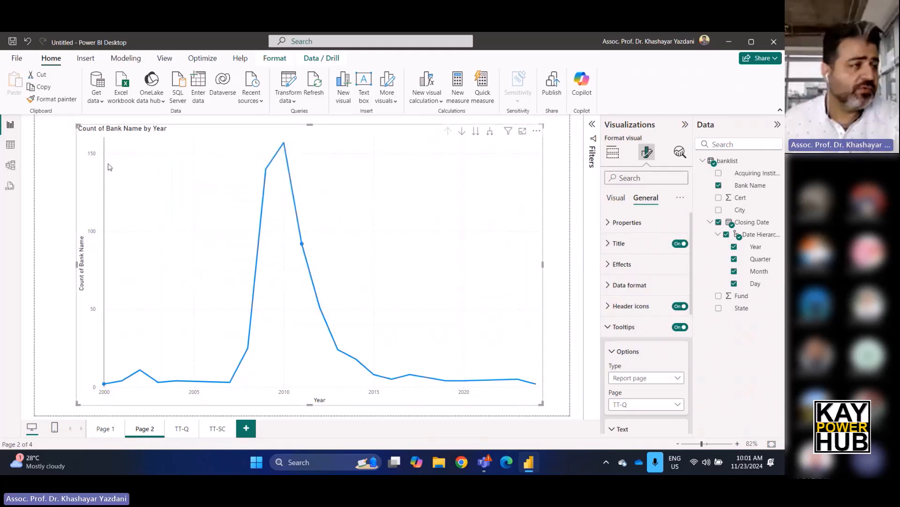
mouse_move(150, 252)
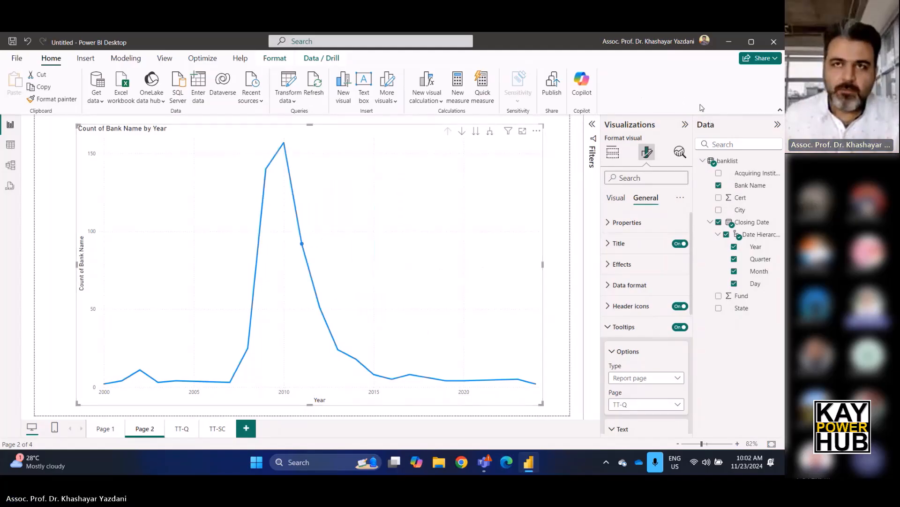
left_click(11, 43)
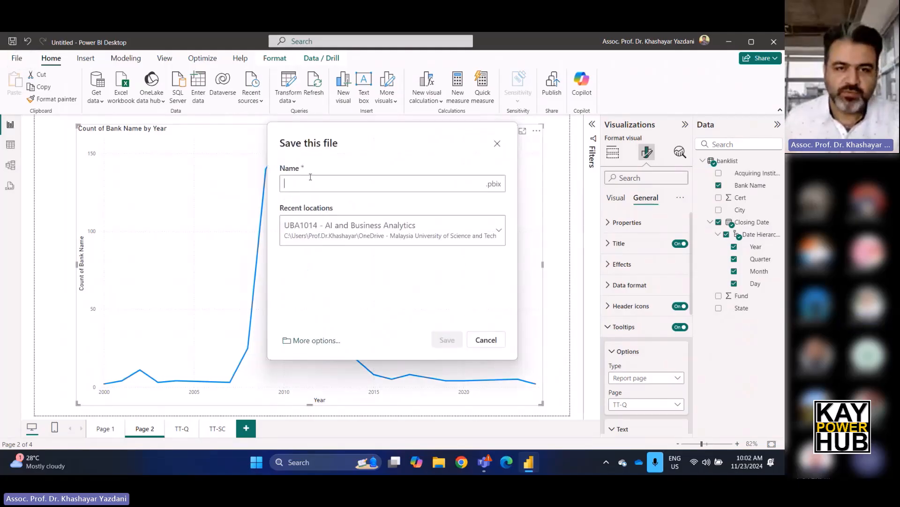
left_click(317, 342)
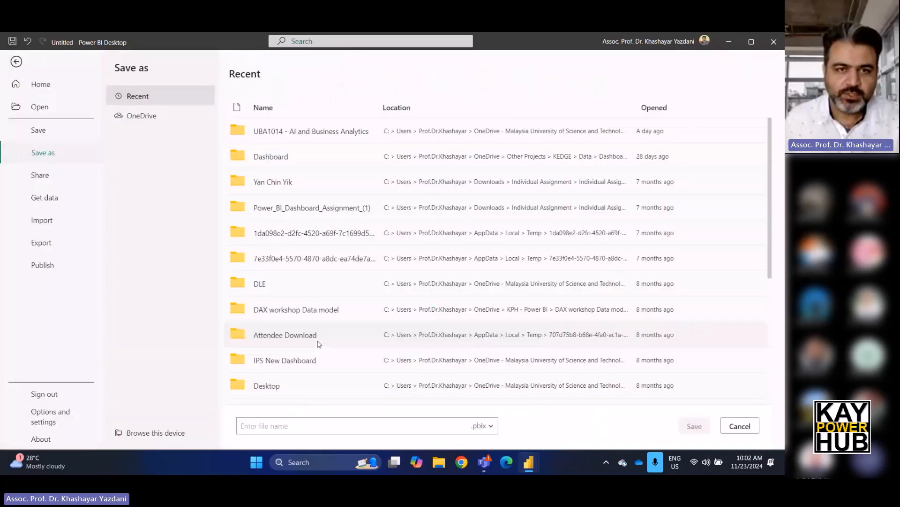
left_click(159, 437)
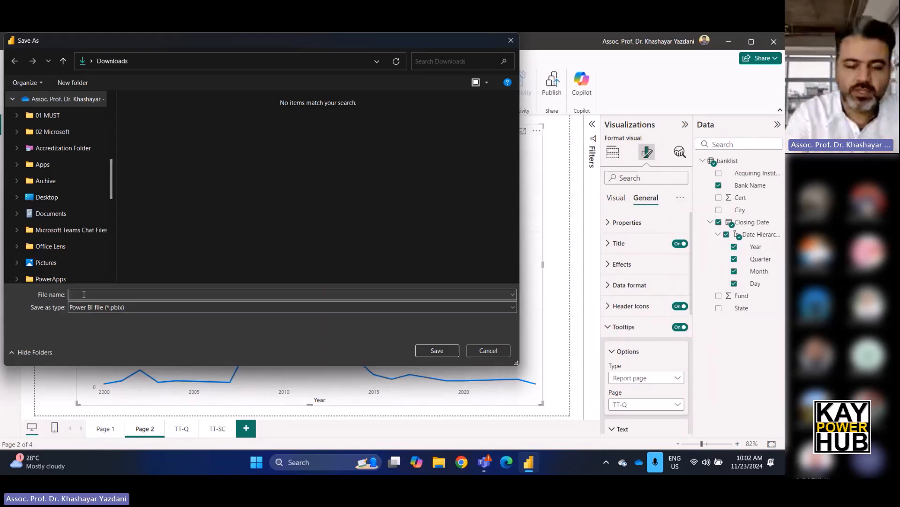
type("UBA Class")
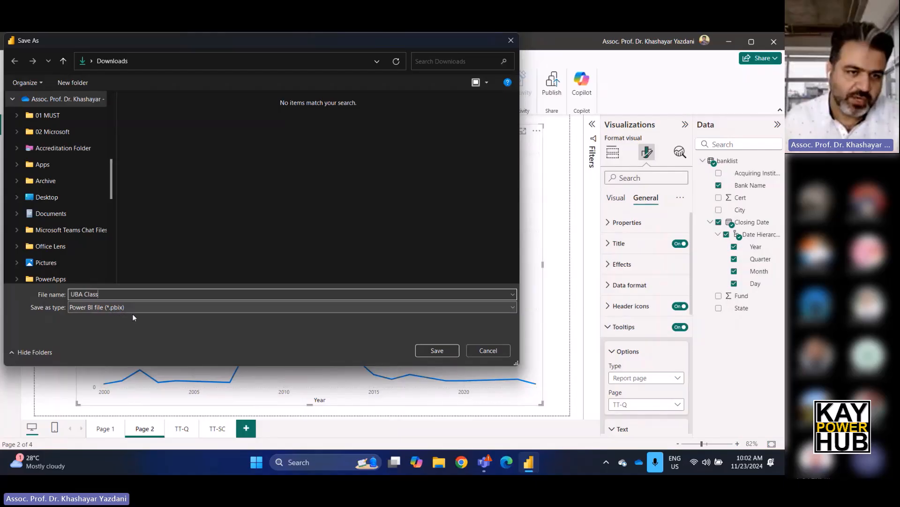
left_click(438, 351)
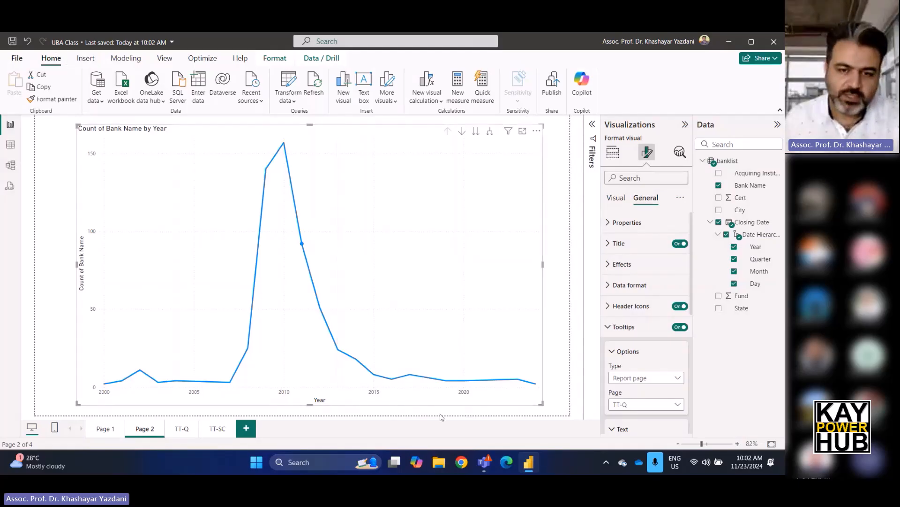
Switch to File Explorer, check the Downloads folder for the saved UBA Class file, and close the window.
left_click(439, 463)
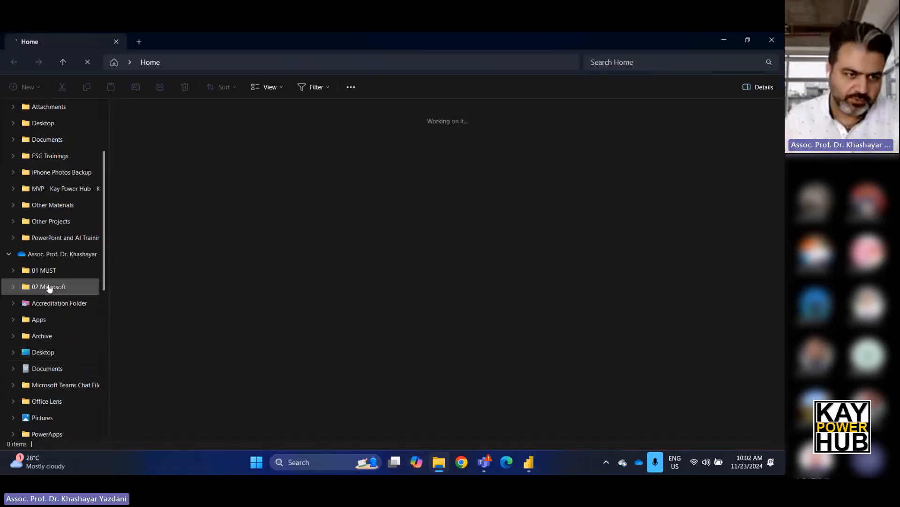
left_click(49, 287)
scroll(66, 381, "down", 3)
left_click(44, 352)
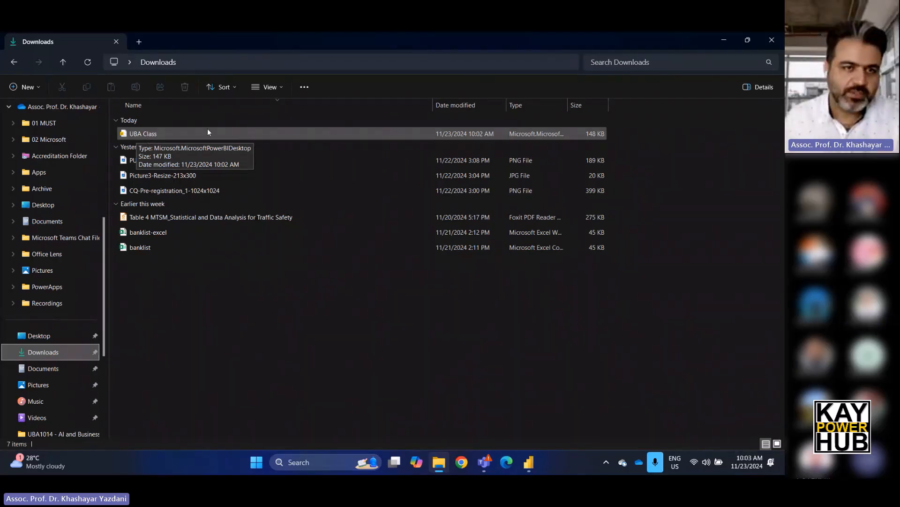
left_click(771, 44)
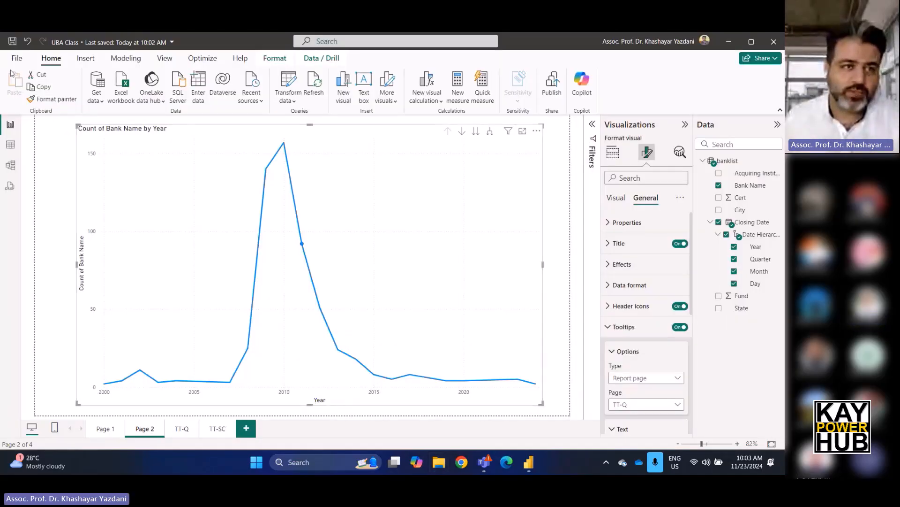
left_click(16, 58)
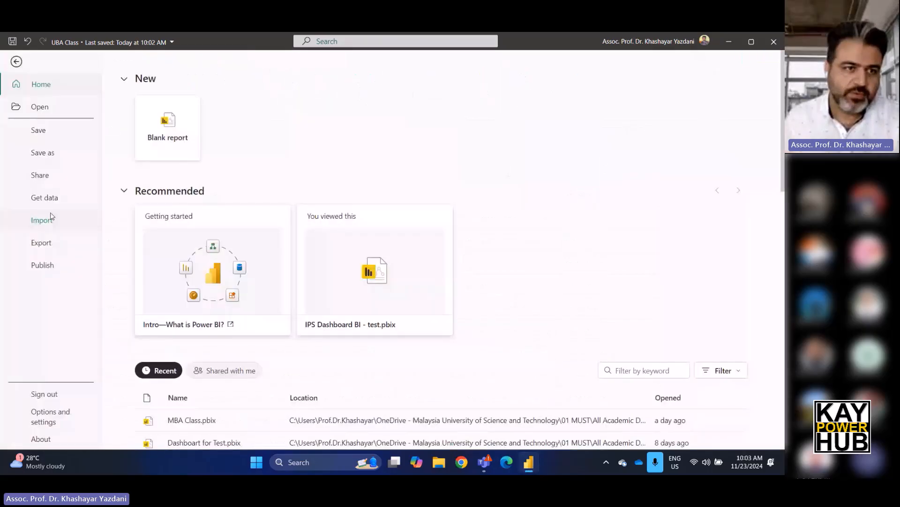
left_click(46, 159)
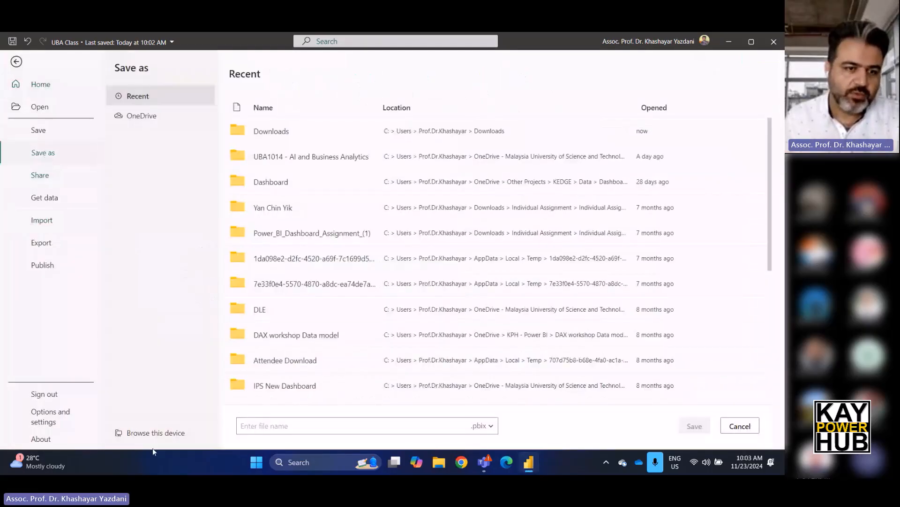
left_click(151, 434)
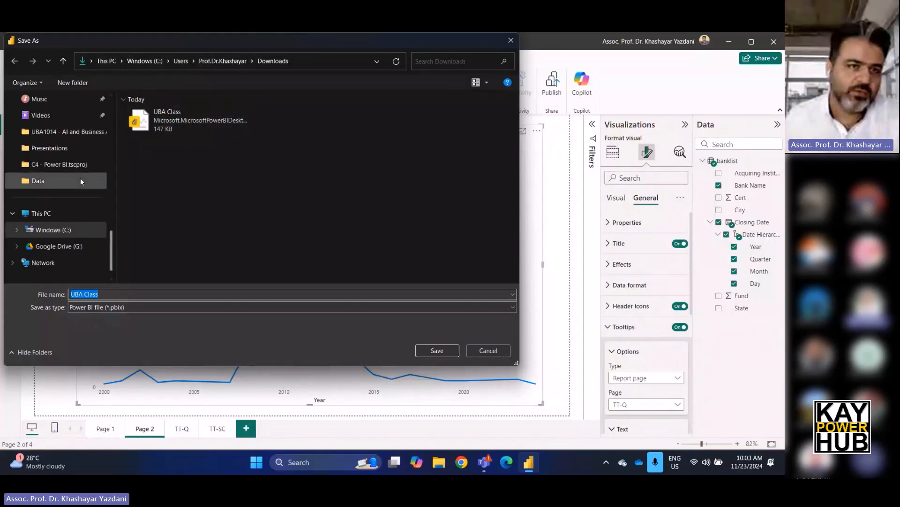
scroll(80, 179, "up", 7)
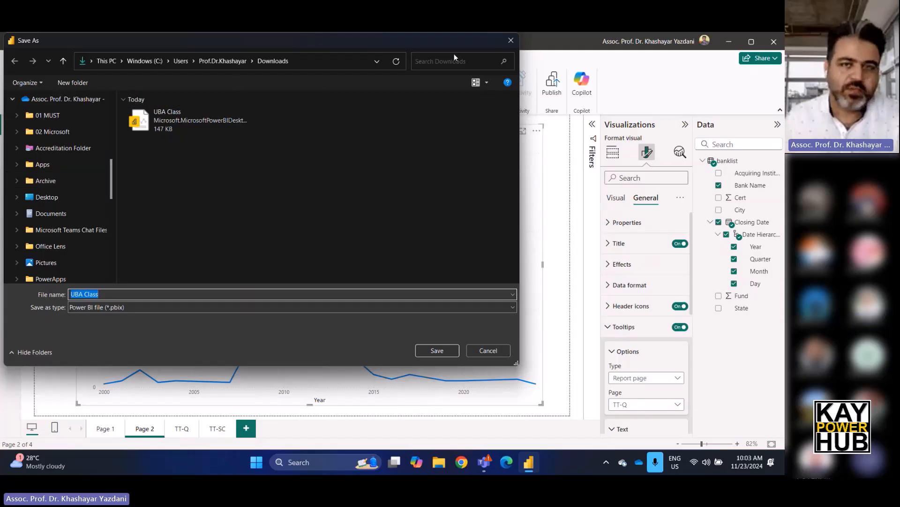
left_click(489, 351)
mouse_move(491, 355)
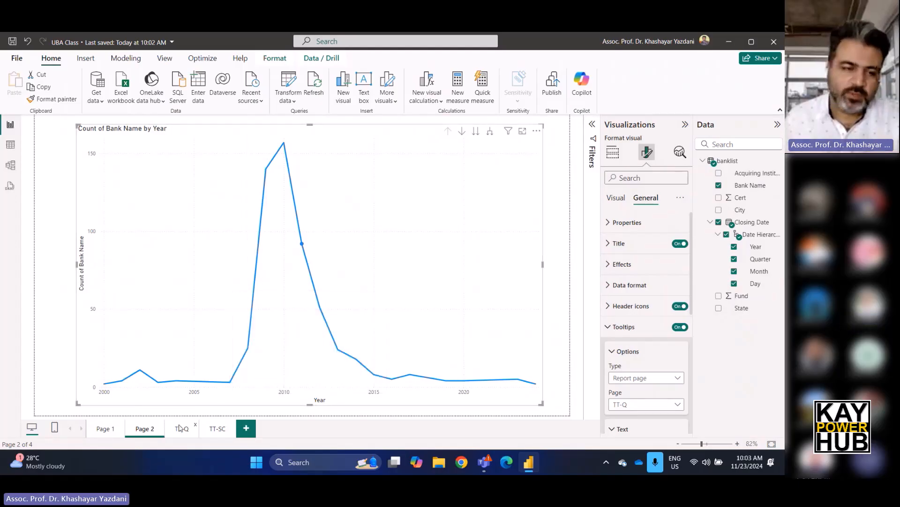
Add a new report page and paste a copy of Page 1's yearly column chart onto it.
left_click(246, 427)
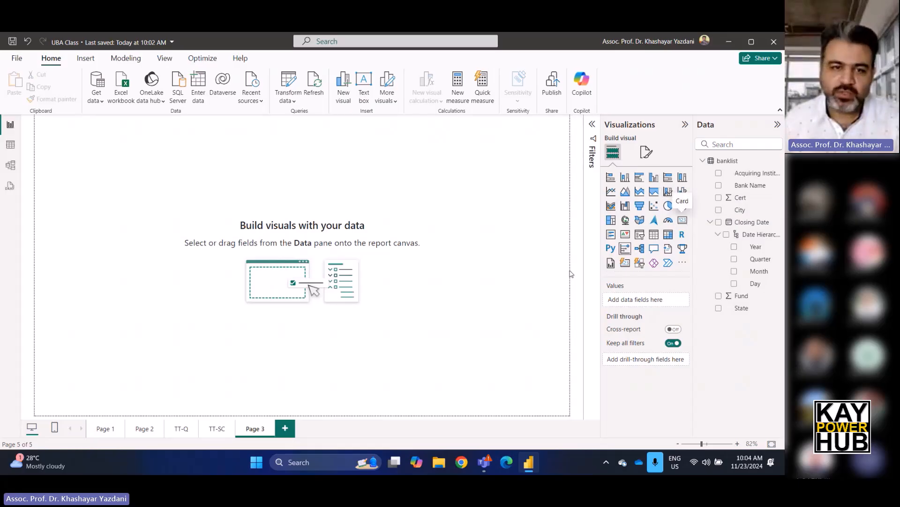
left_click(108, 429)
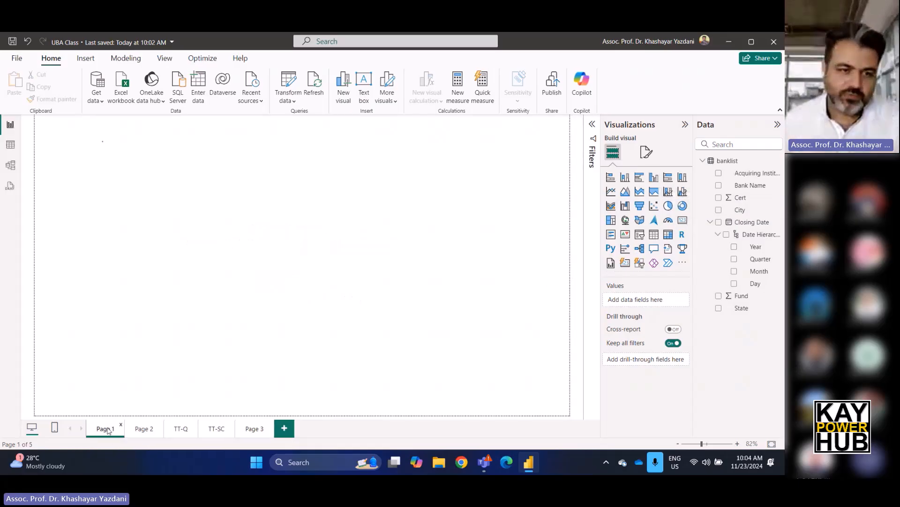
left_click(174, 200)
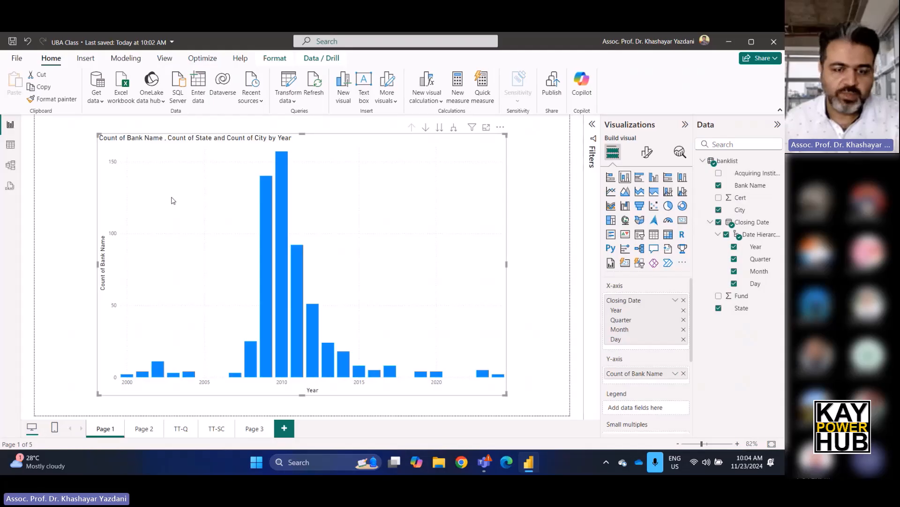
left_click(254, 428)
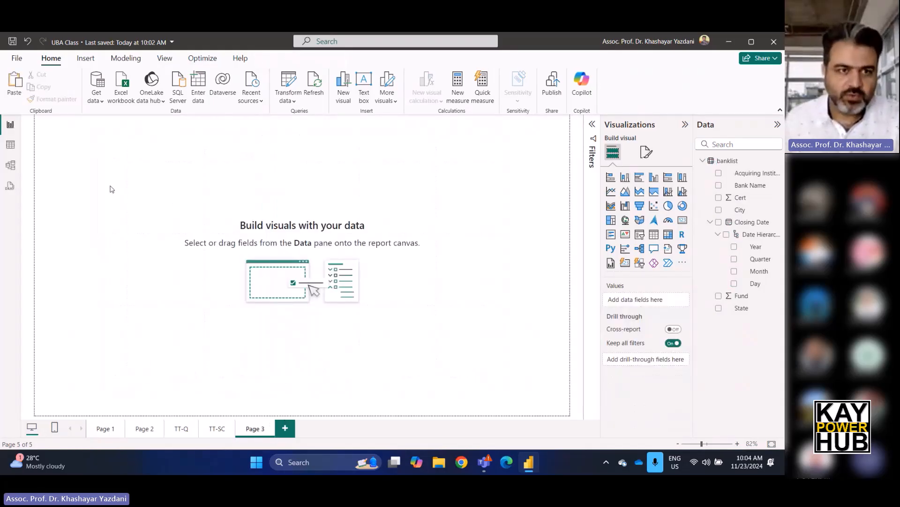
key("ctrl+v")
Shrink the pasted column chart to roughly half the canvas width and place it in the canvas's upper-left corner.
left_click_drag(473, 382, 342, 281)
left_click_drag(296, 234, 237, 211)
left_click(249, 396)
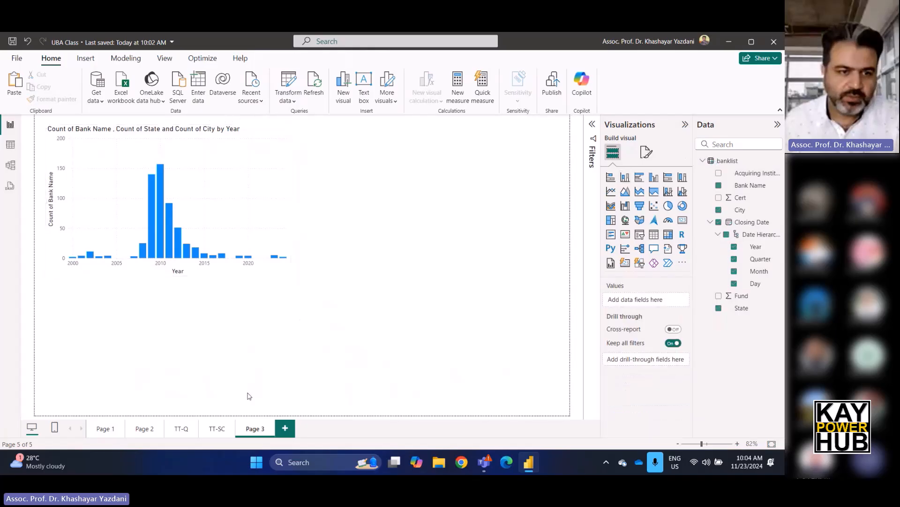
Copy the yearly line chart from Page 2 and paste it onto Page 3.
left_click(143, 428)
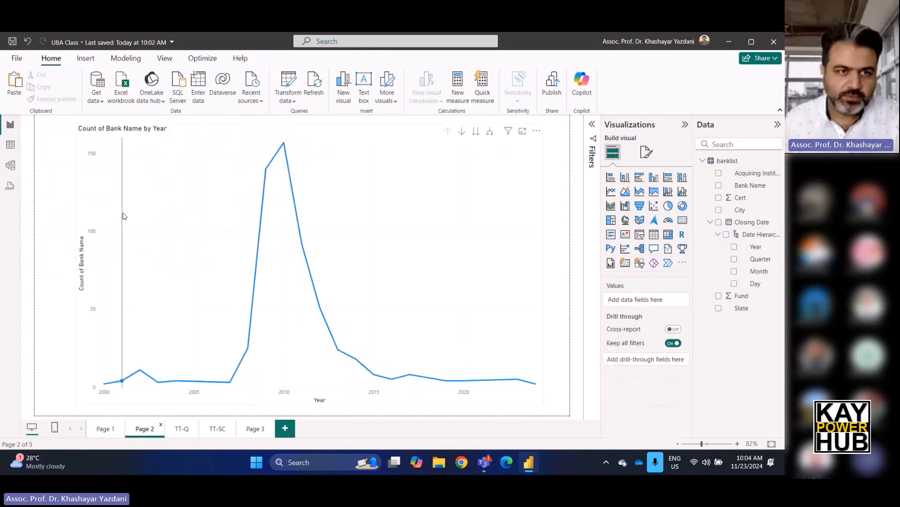
left_click(130, 201)
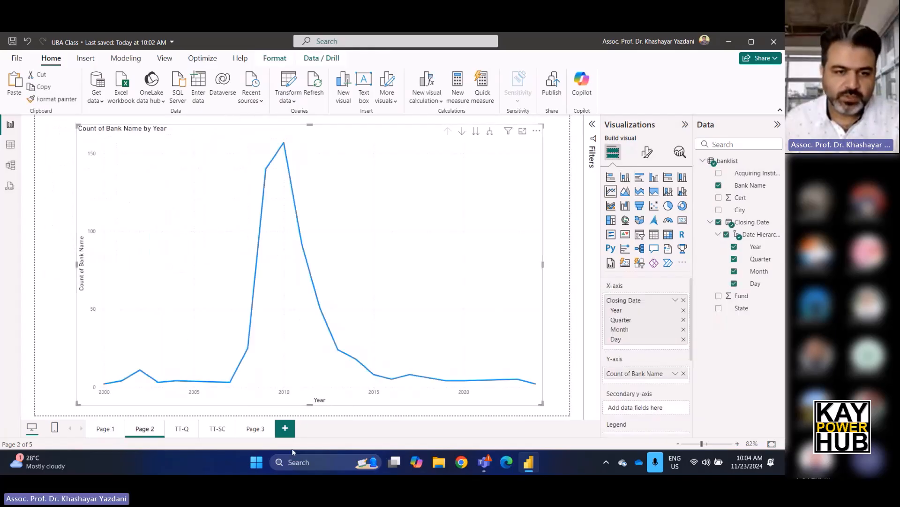
left_click(255, 431)
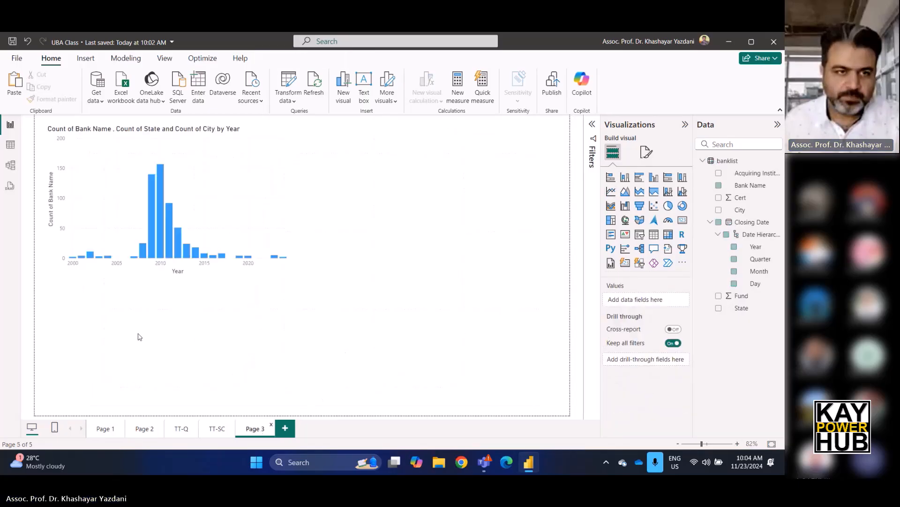
key("ctrl+v")
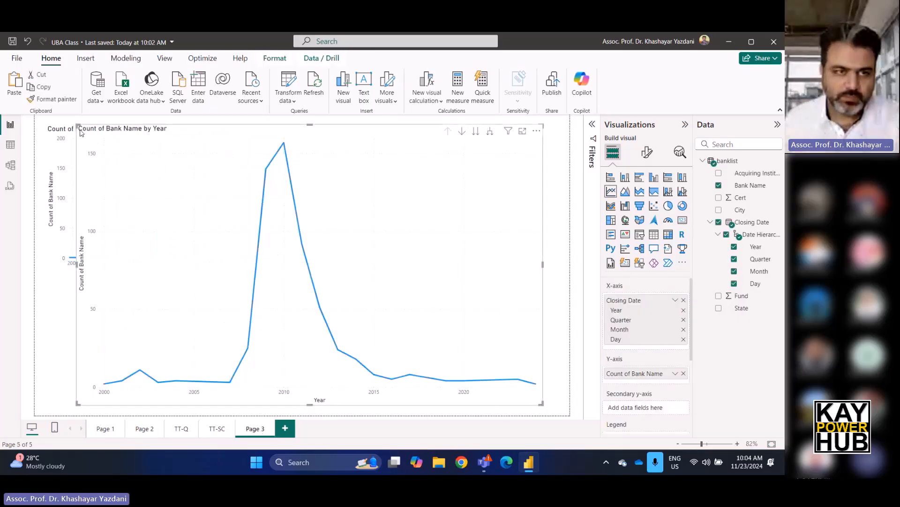
Shrink the pasted line chart to about half size and place it directly below the column chart, aligned to its left edge.
left_click_drag(78, 127, 311, 278)
left_click_drag(352, 312, 90, 314)
mouse_move(90, 314)
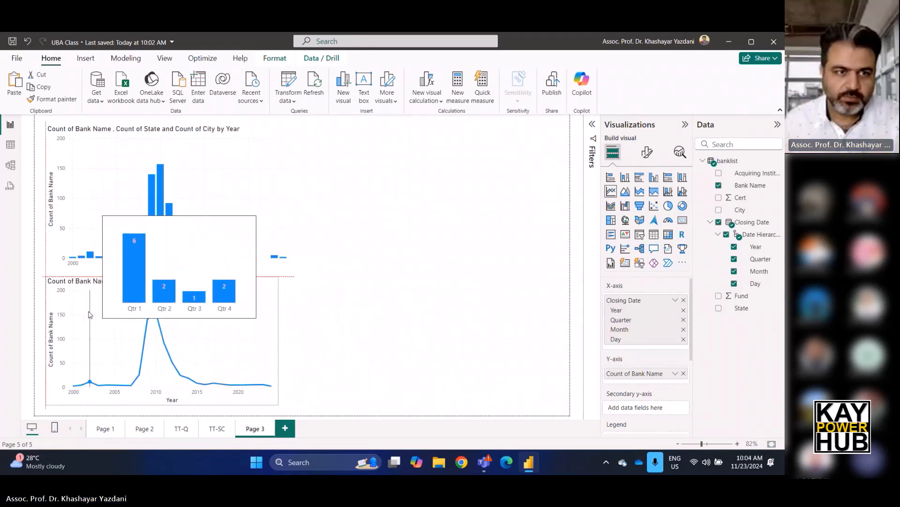
Widen the yearly line chart to match the width of the column chart above it.
left_click_drag(279, 342, 290, 344)
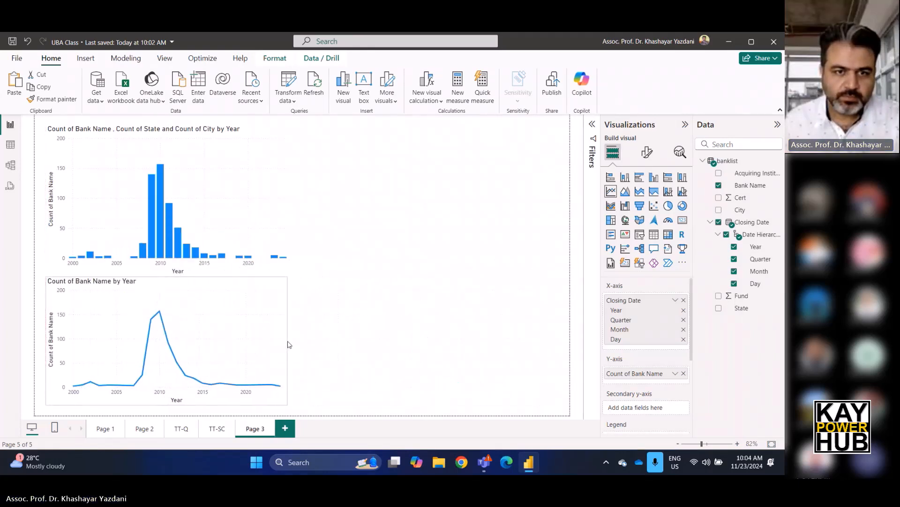
left_click(357, 338)
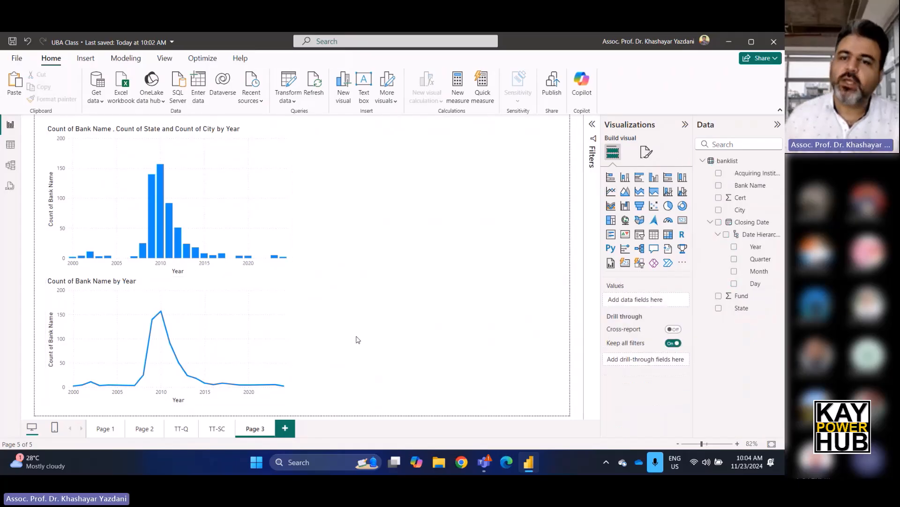
Add a card visual showing the Bank Name field summarized as Count.
left_click(683, 225)
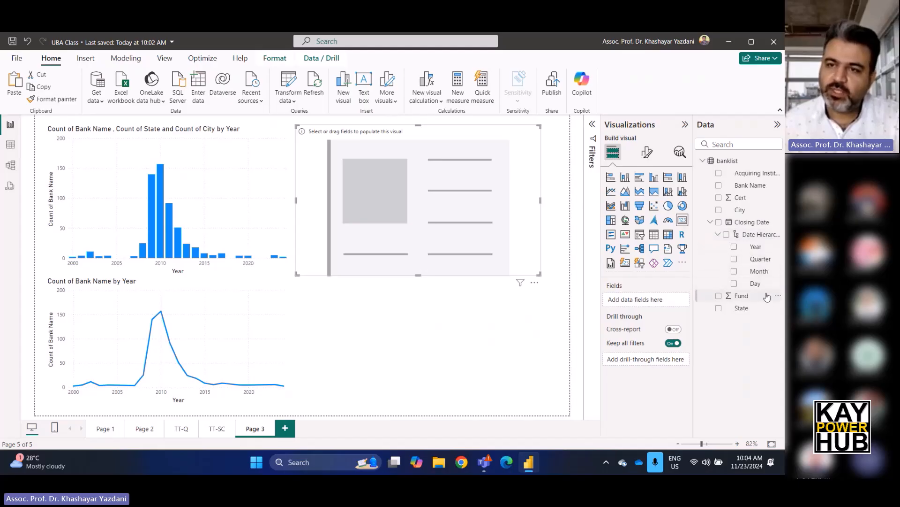
left_click_drag(751, 190, 656, 304)
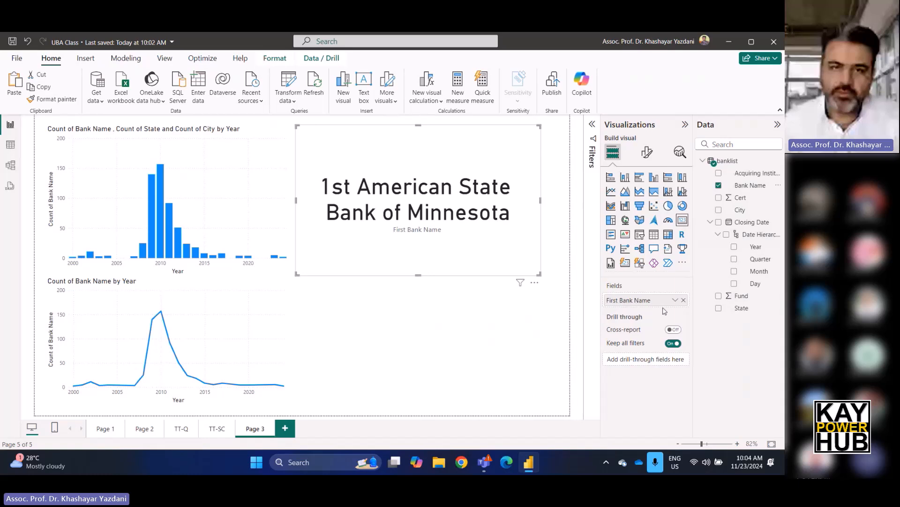
left_click(675, 300)
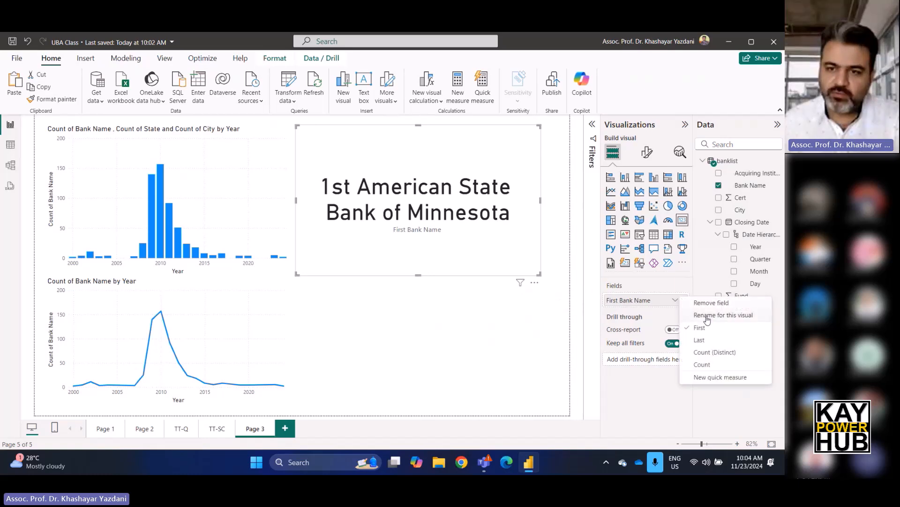
left_click(702, 365)
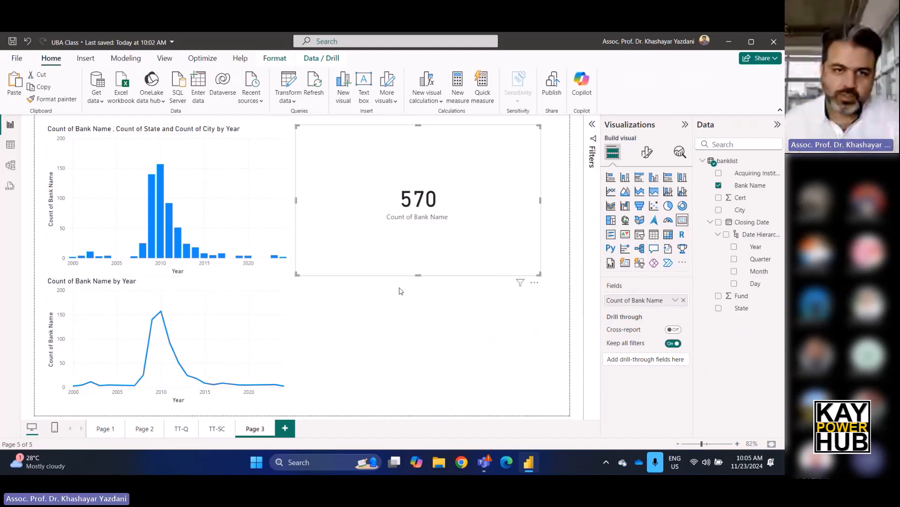
Shrink the Bank Name card to a small tile and place it just beside the column chart's upper right.
left_click_drag(421, 275, 420, 178)
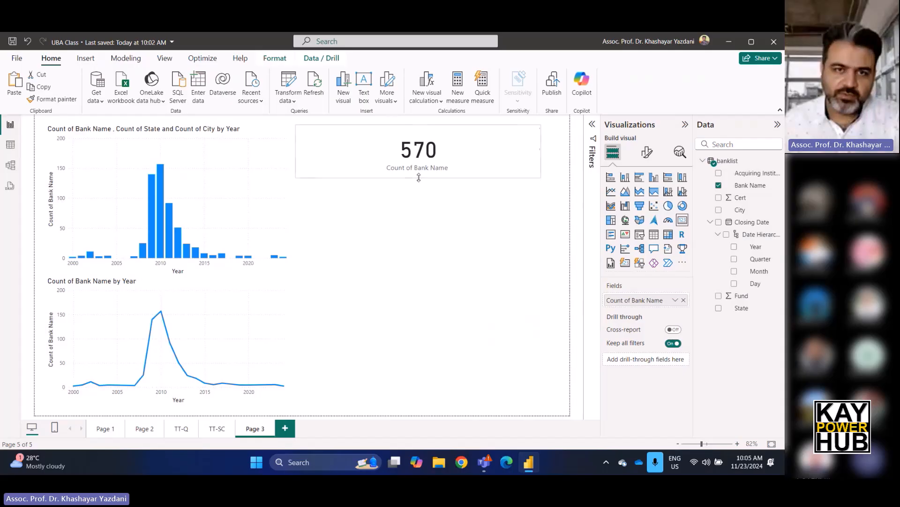
left_click(294, 148)
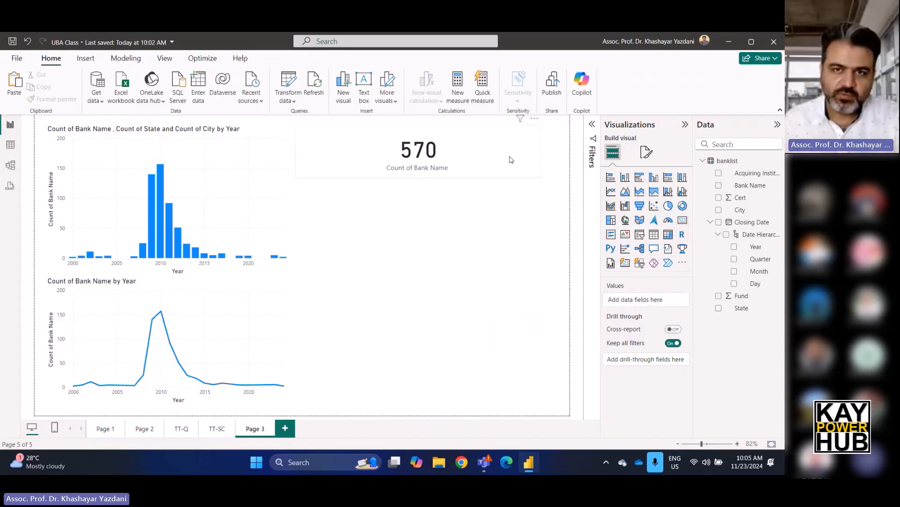
left_click(538, 152)
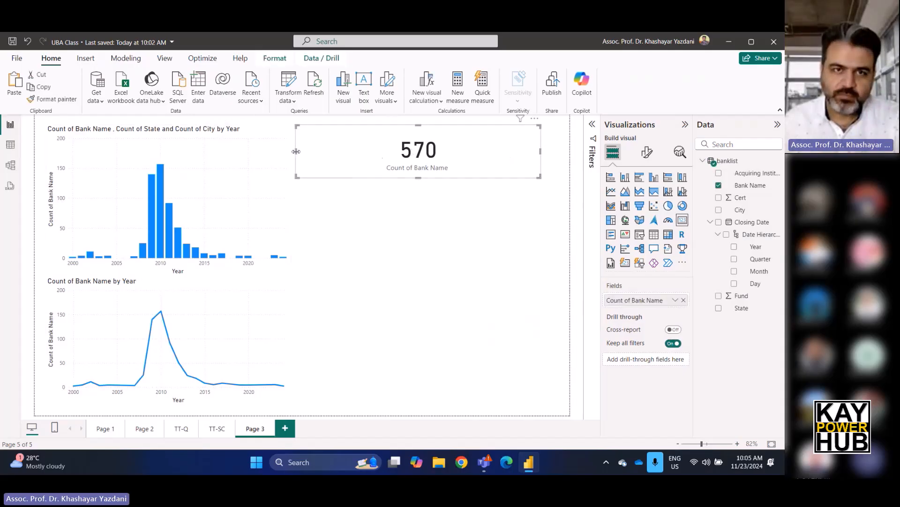
left_click_drag(540, 150, 385, 151)
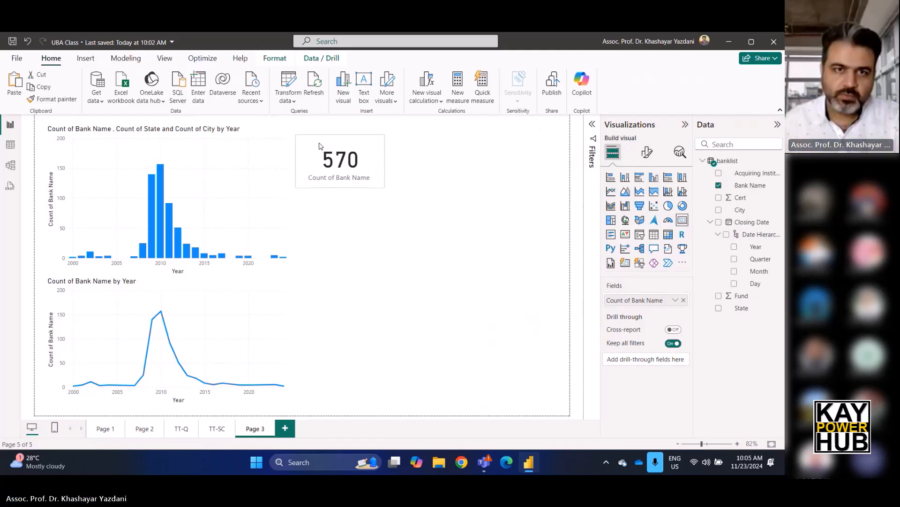
left_click_drag(320, 138, 326, 138)
left_click(336, 226)
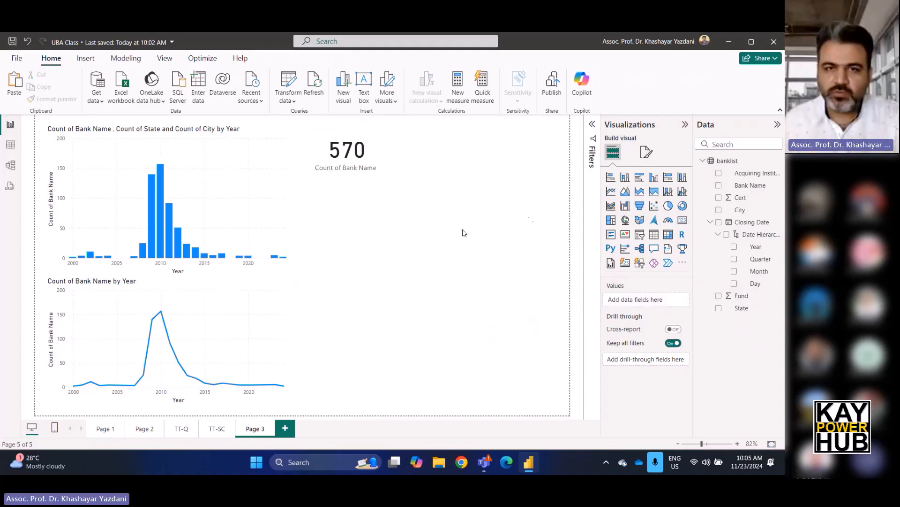
Duplicate the Bank Name card directly below the original and replace its field with State, summarized as Count.
left_click(334, 151)
key("ctrl+c")
key("ctrl+v")
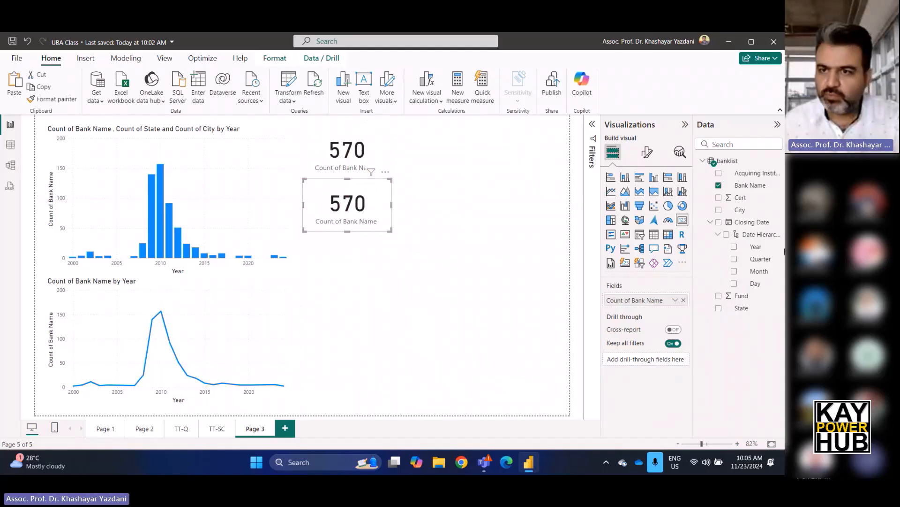
left_click(684, 301)
left_click_drag(742, 308, 650, 302)
left_click(676, 301)
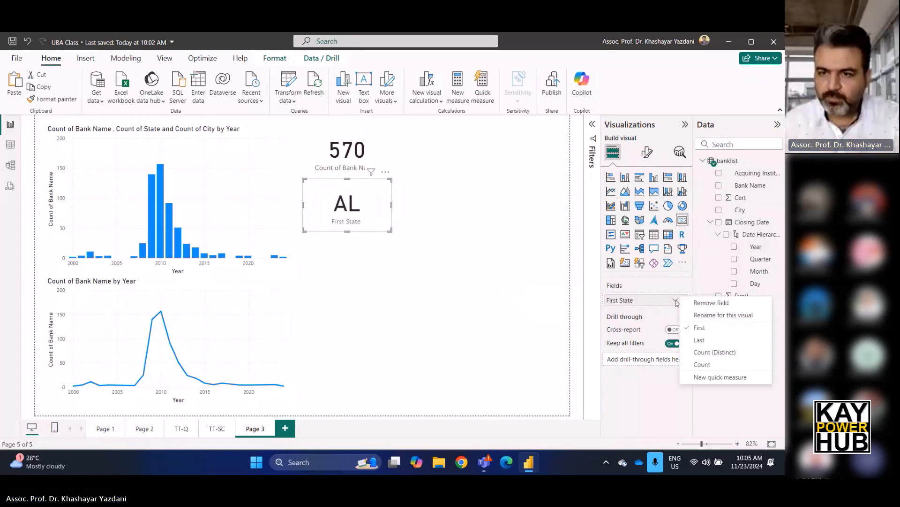
left_click(711, 365)
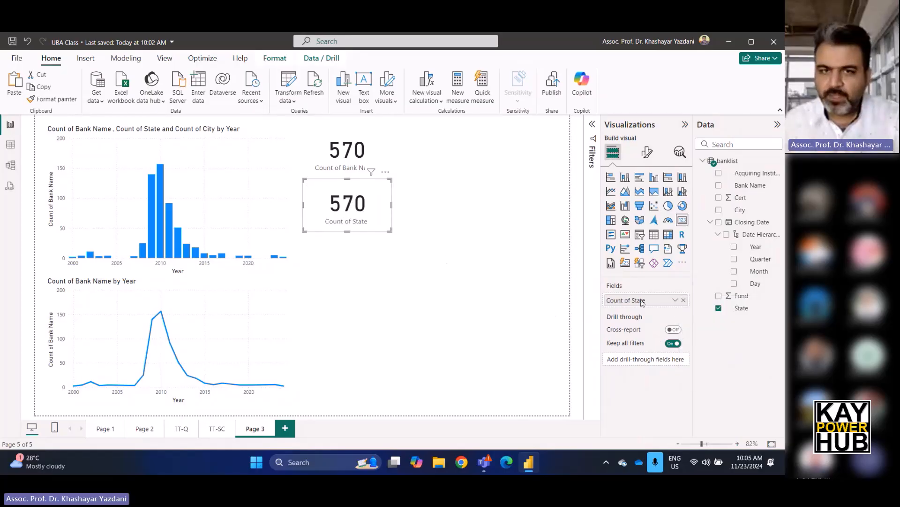
Place another copy of the Bank Name card below the State card and replace its field with the sum of Fund.
left_click(414, 258)
left_click_drag(354, 160, 353, 271)
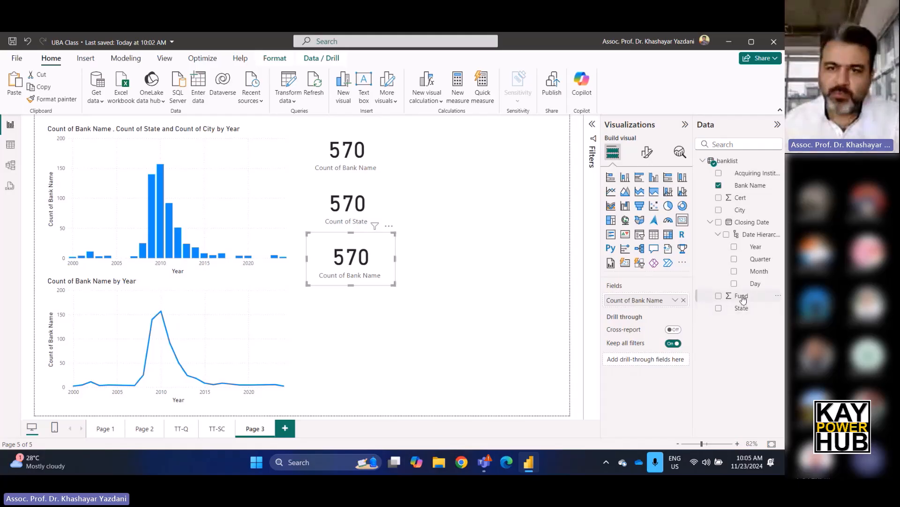
left_click_drag(743, 299, 624, 300)
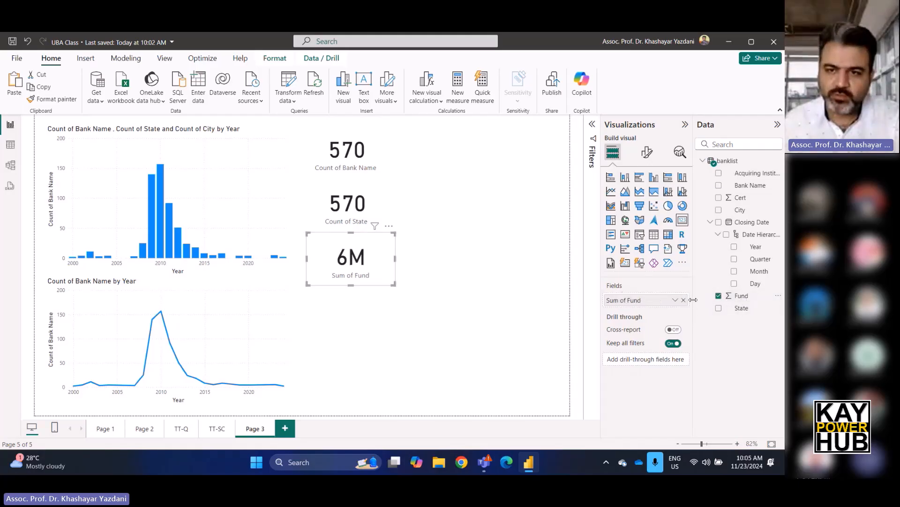
left_click(683, 301)
left_click_drag(740, 299, 659, 300)
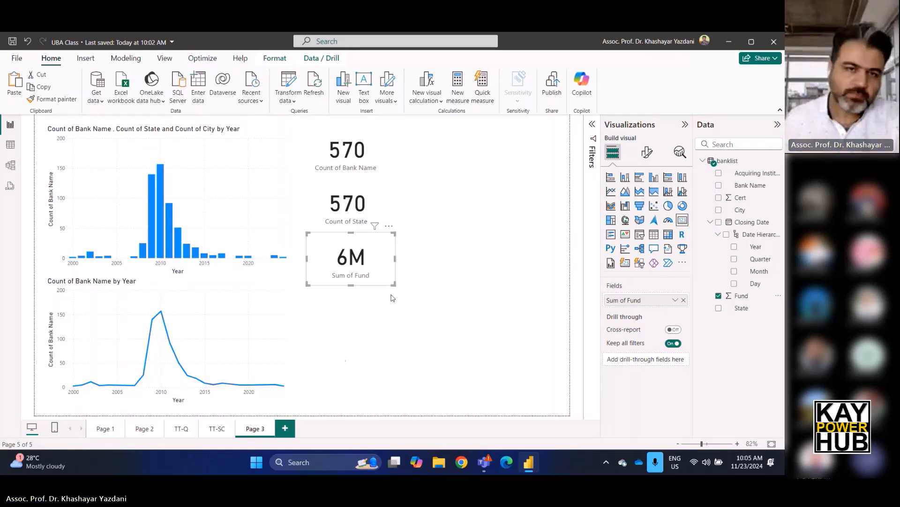
Cross-filter the page by the 2010 and 2011 columns in turn to check how the cards respond.
left_click(162, 178)
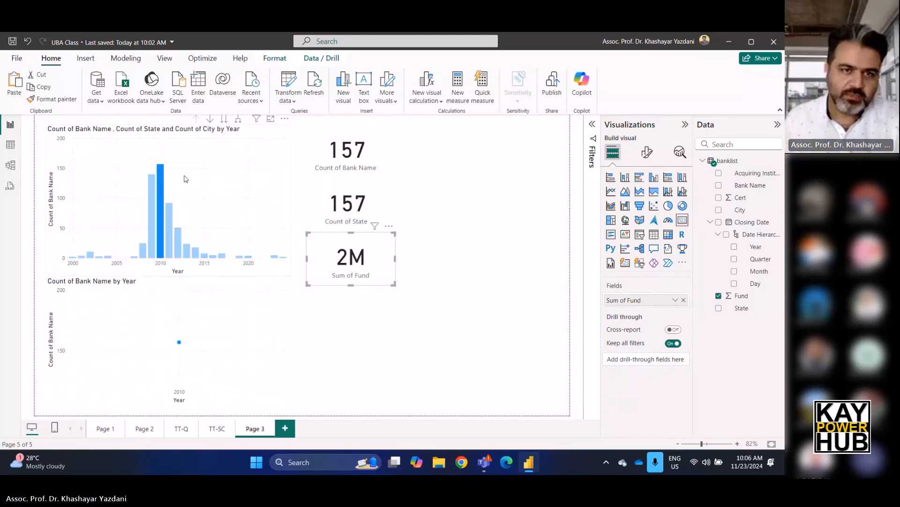
left_click(169, 232)
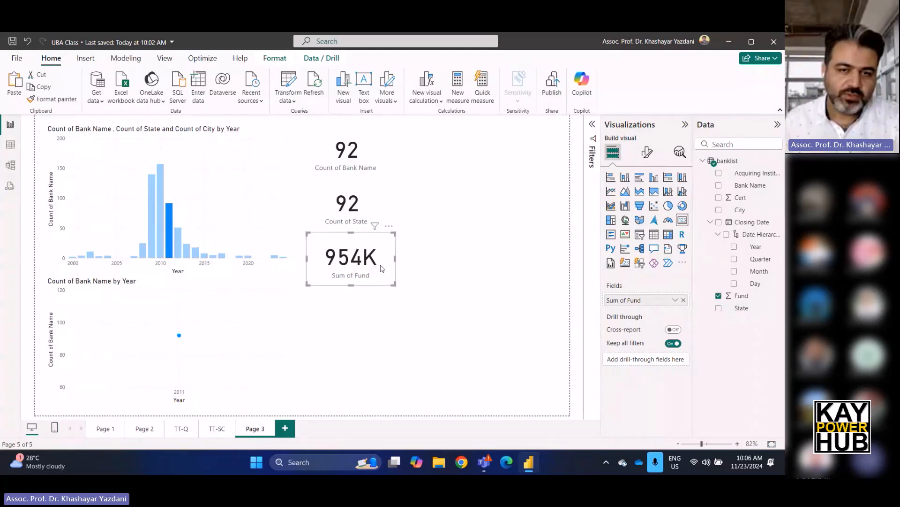
Change the summarization of the Bank Name and State cards to Count (Distinct).
left_click(348, 157)
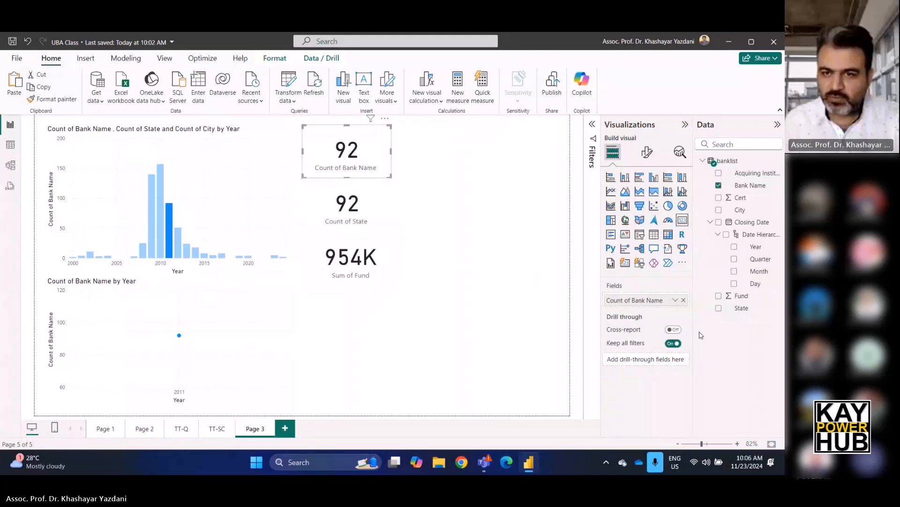
left_click(675, 300)
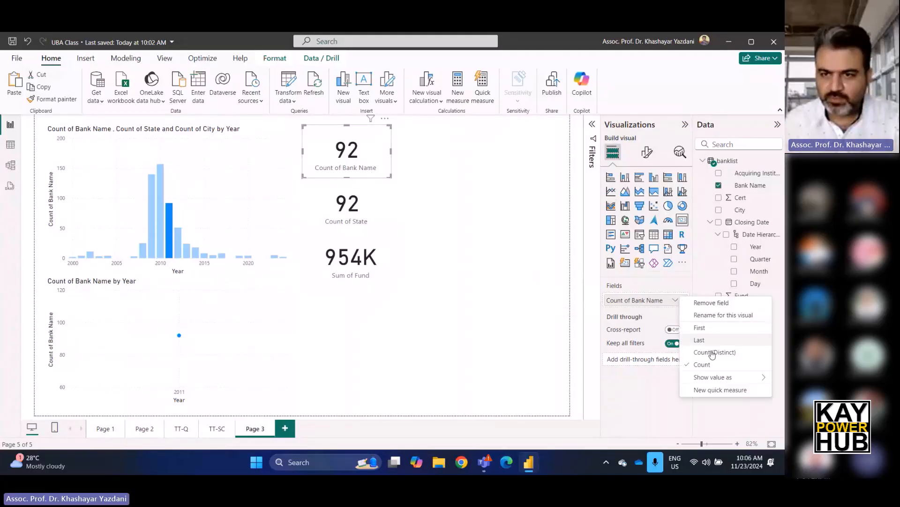
left_click(713, 353)
left_click(367, 212)
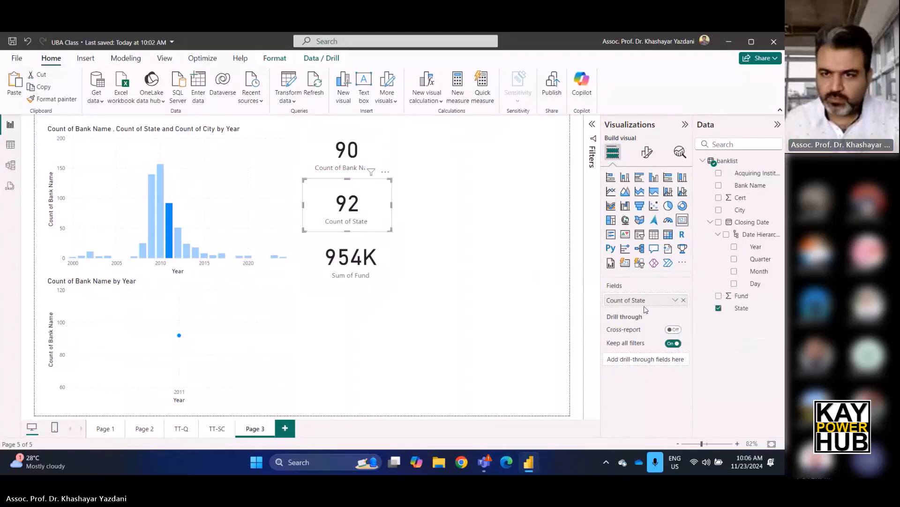
left_click(676, 300)
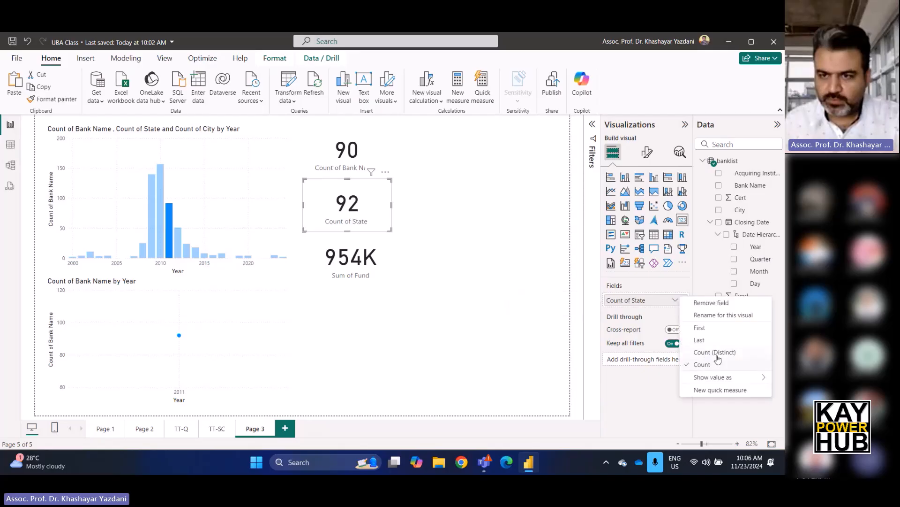
left_click(708, 353)
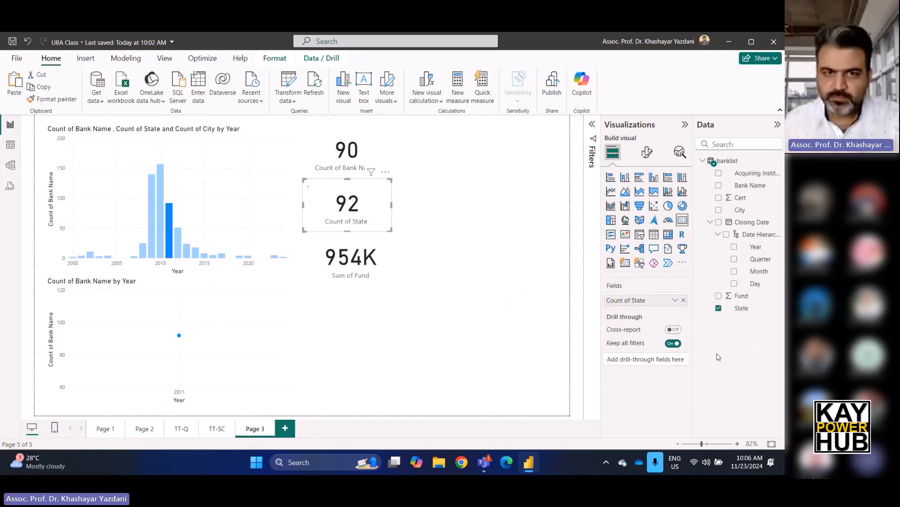
Check the cards by cross-filtering on single years in the column chart and the 2012 line point, clearing the filter each time.
left_click(178, 241)
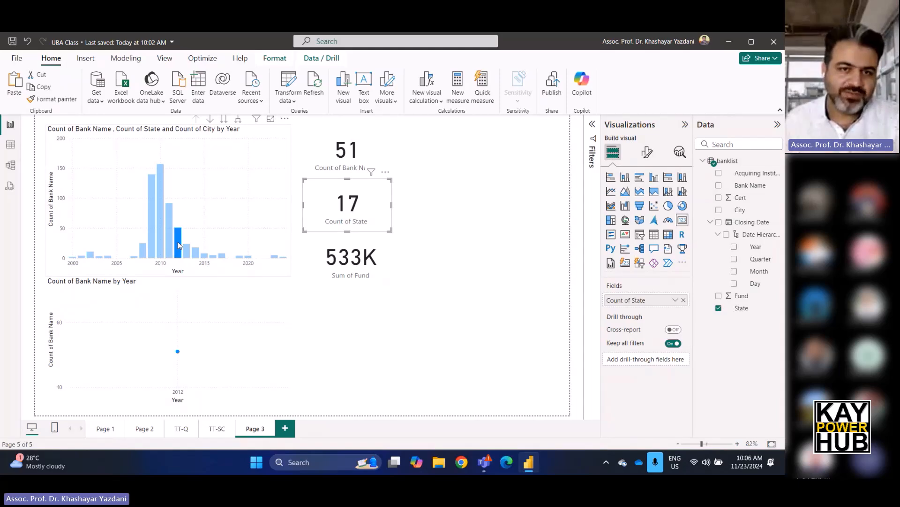
left_click(196, 254)
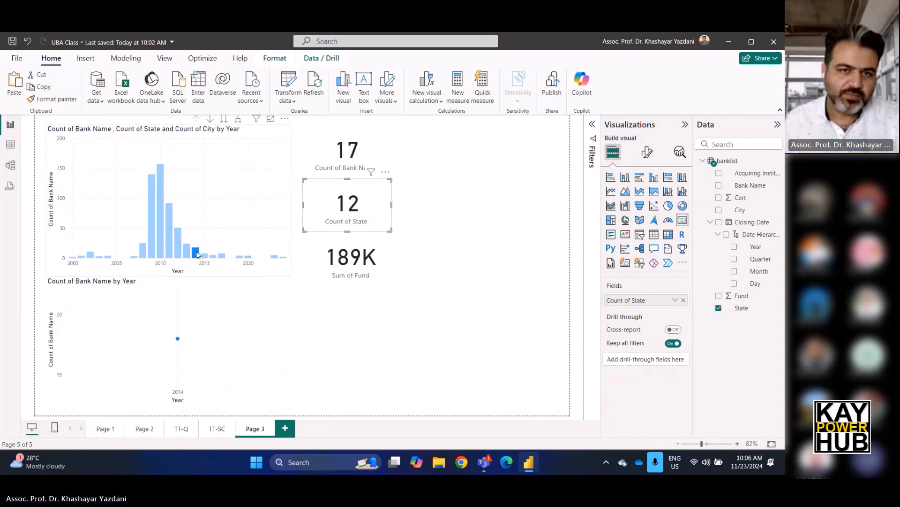
left_click(168, 232)
left_click(160, 229)
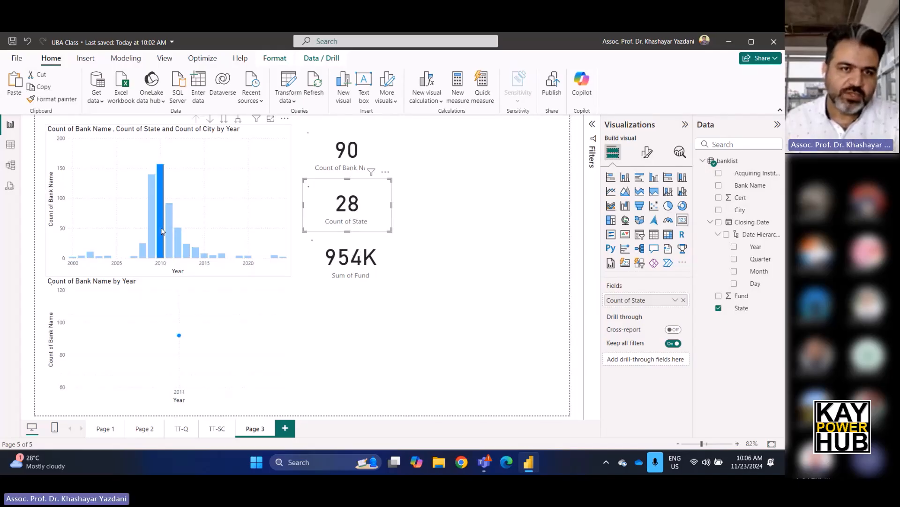
left_click(153, 227)
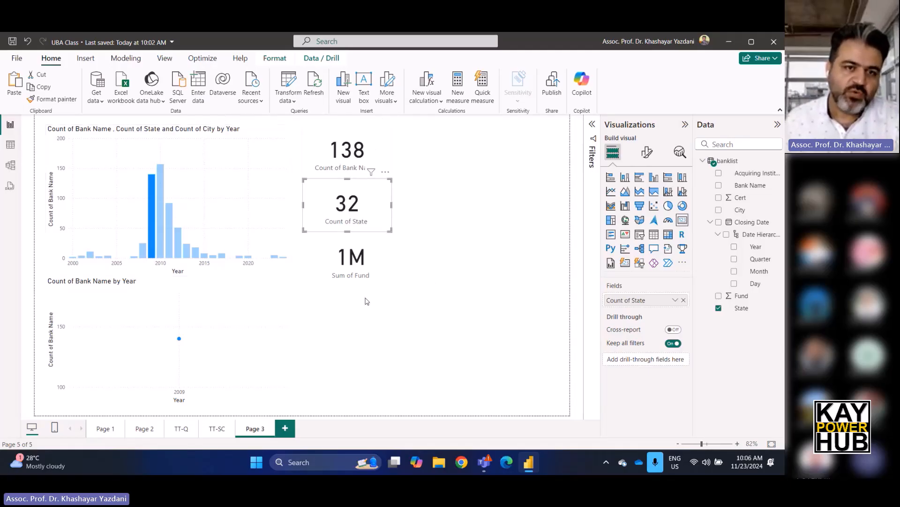
left_click(196, 198)
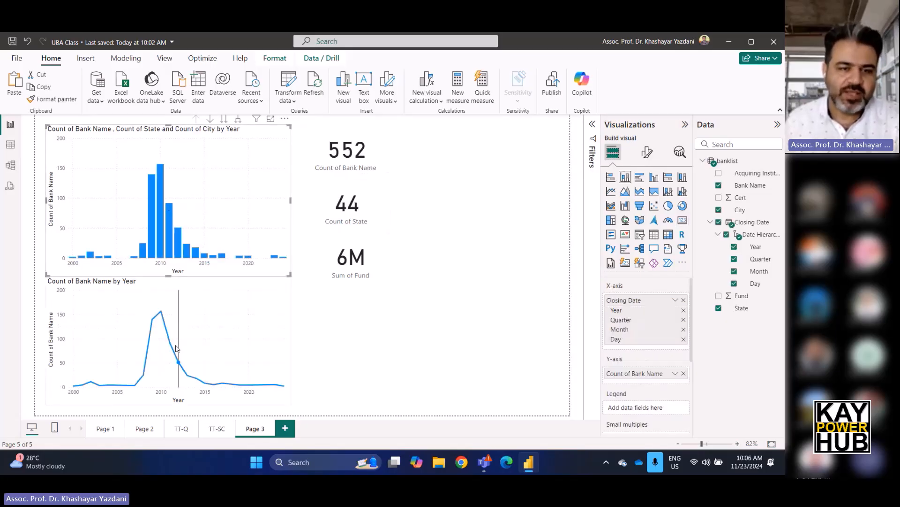
left_click(180, 364)
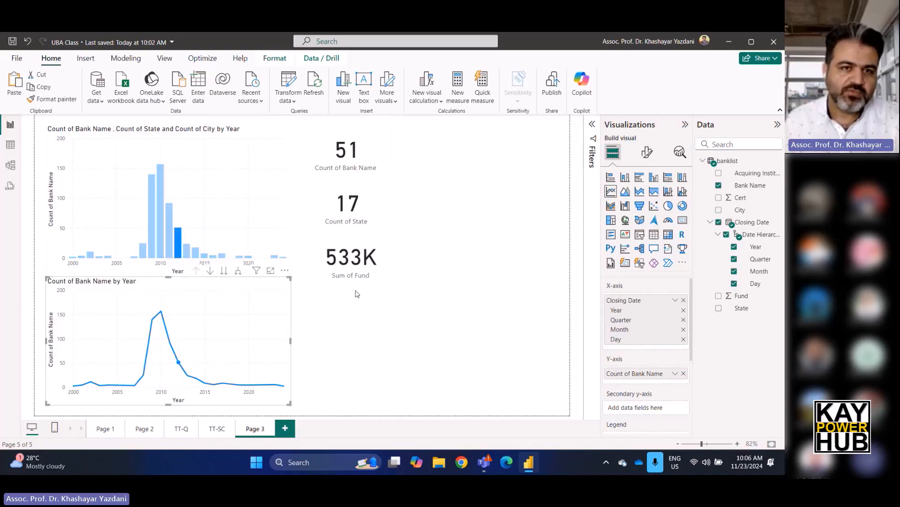
left_click(179, 364)
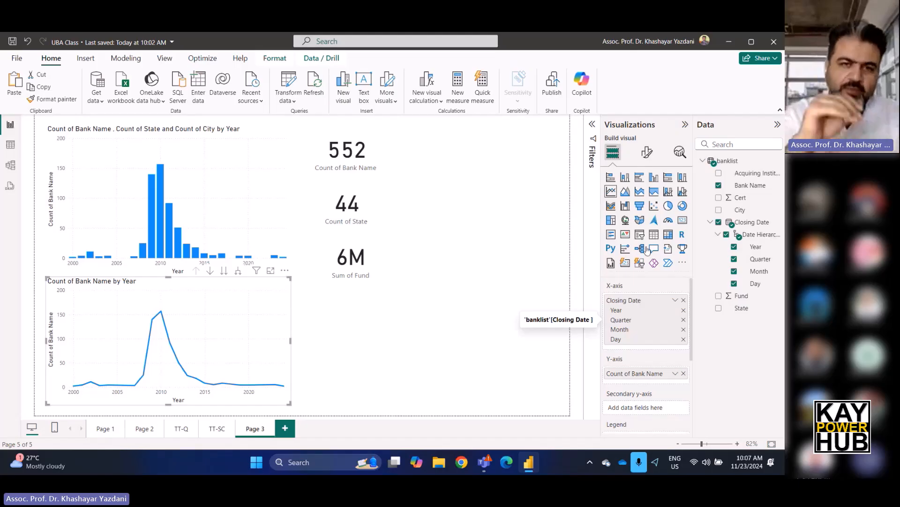
Duplicate the Sum of Fund card and place the copy immediately to the right of the original.
left_click(372, 262)
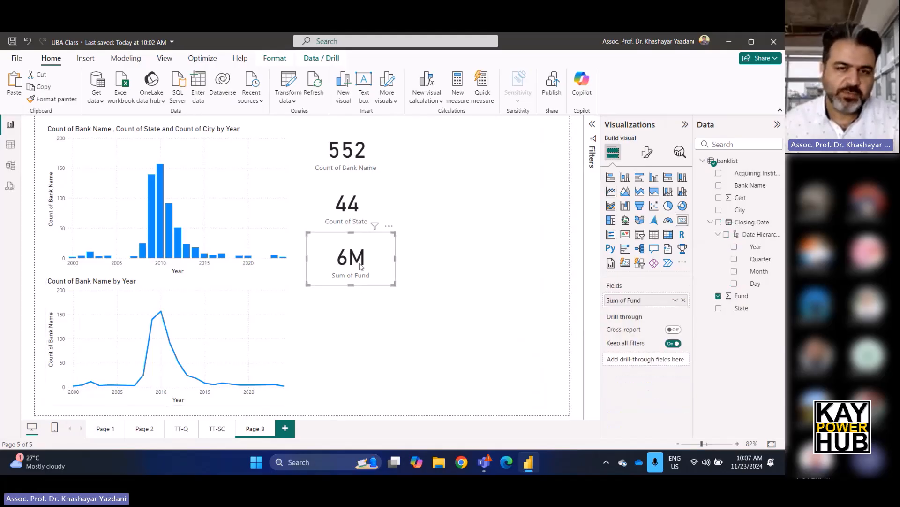
key("ctrl+v")
left_click_drag(376, 263, 436, 280)
left_click(428, 316)
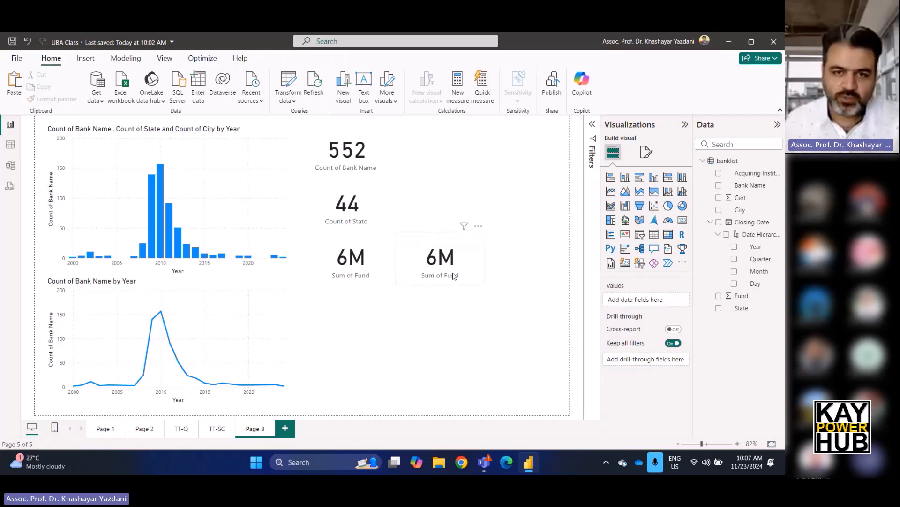
Turn on the title of the duplicated Sum of Fund card and set its text to "Total".
left_click(449, 258)
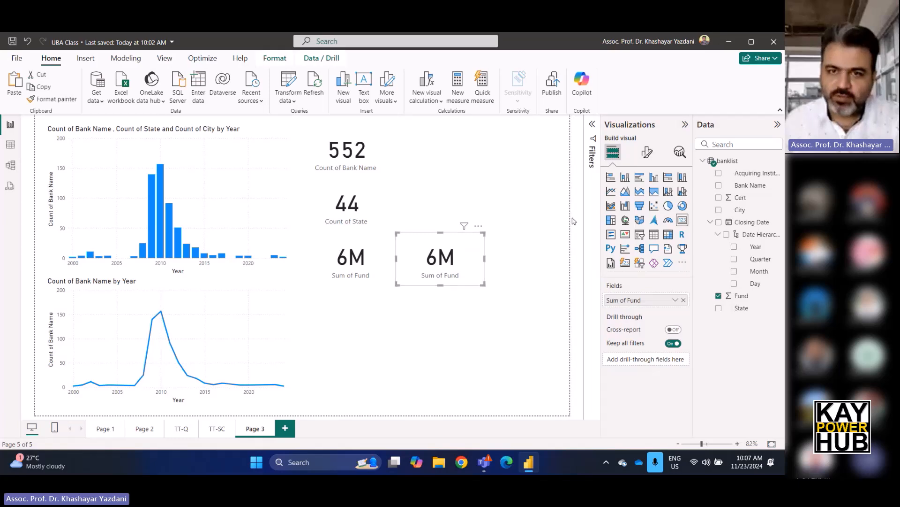
left_click(647, 152)
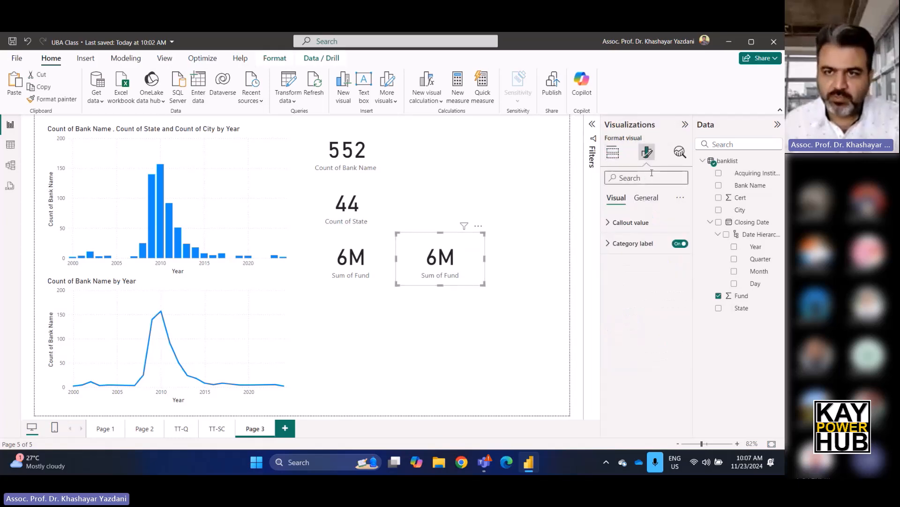
left_click(646, 197)
left_click(679, 243)
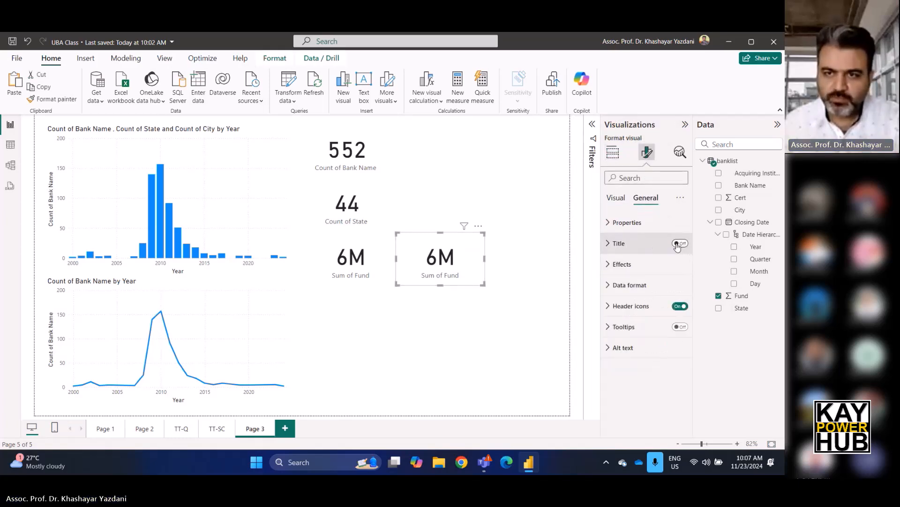
left_click(651, 250)
left_click(632, 296)
type("T")
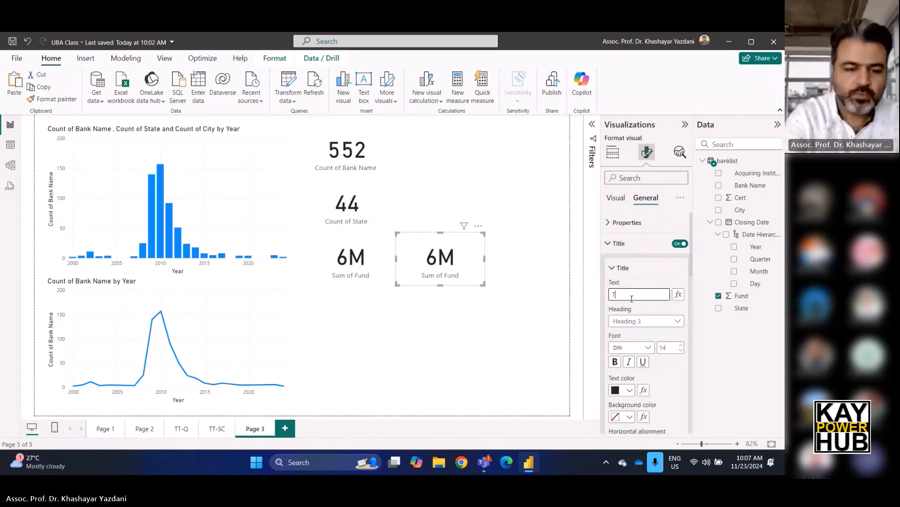
type("otal")
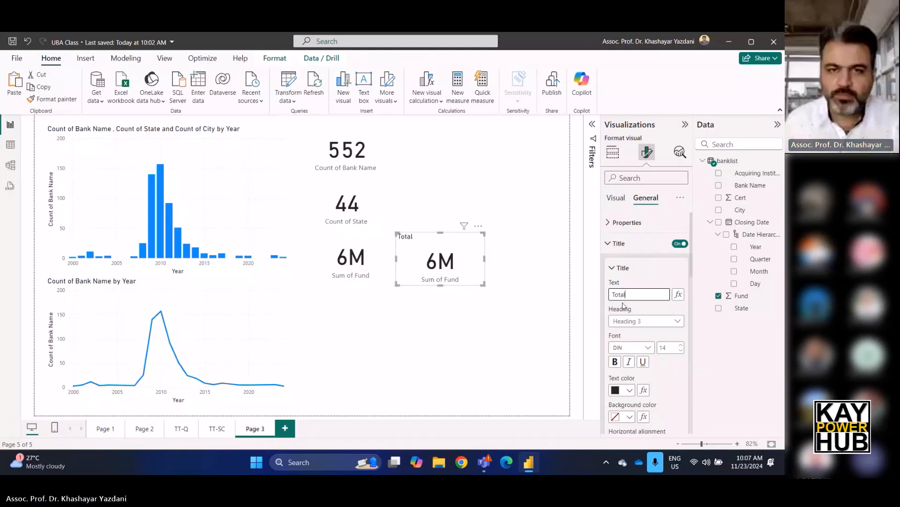
Centre the Total card's title and set its text colour to the red theme colour.
scroll(647, 389, "down", 2)
left_click(629, 393)
left_click(618, 341)
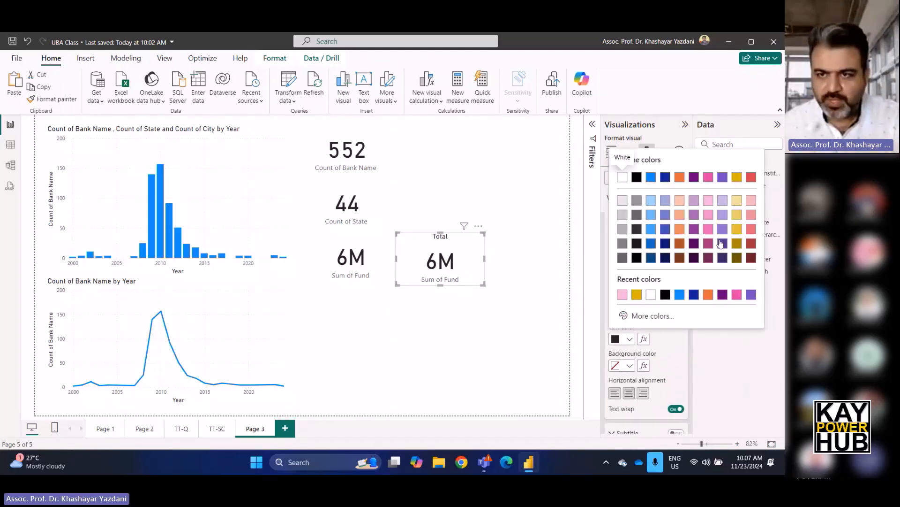
left_click(751, 177)
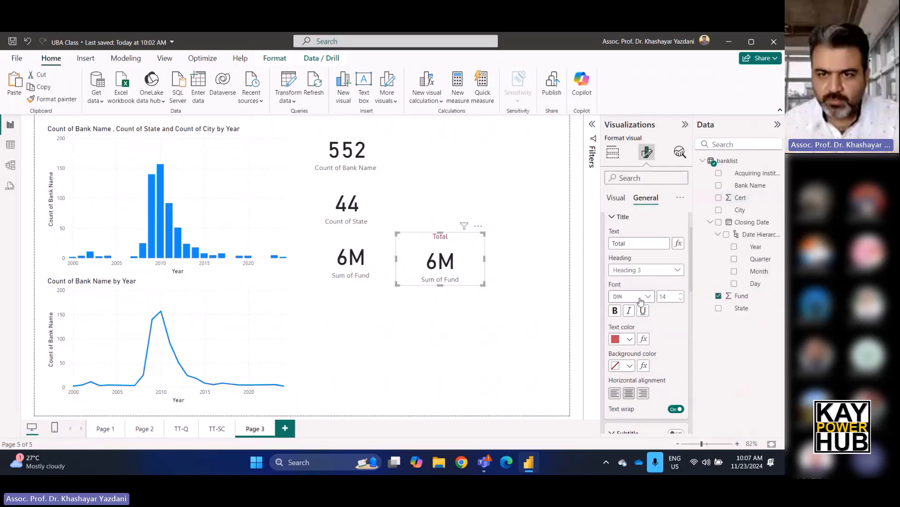
left_click(506, 302)
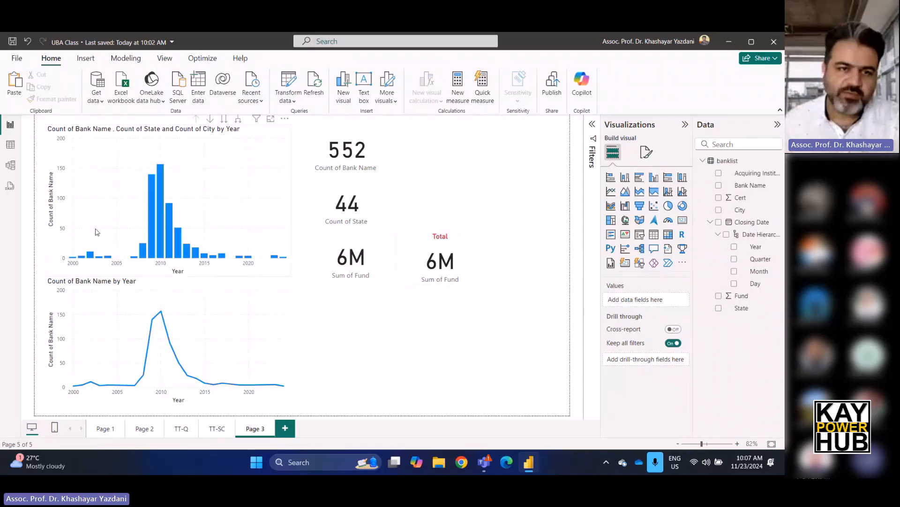
Cross-filter the page by the 2011 and 2010 columns in turn to check both fund cards, ending with the filter cleared.
left_click(175, 230)
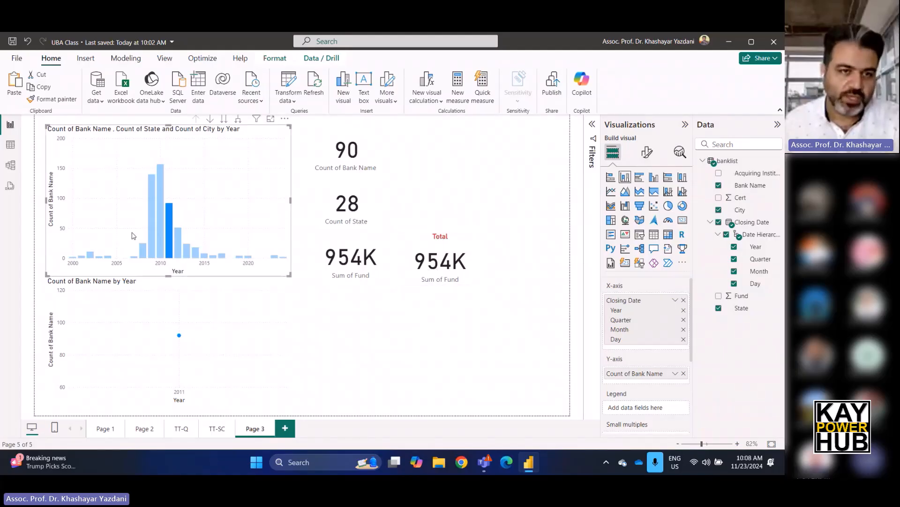
left_click(162, 230)
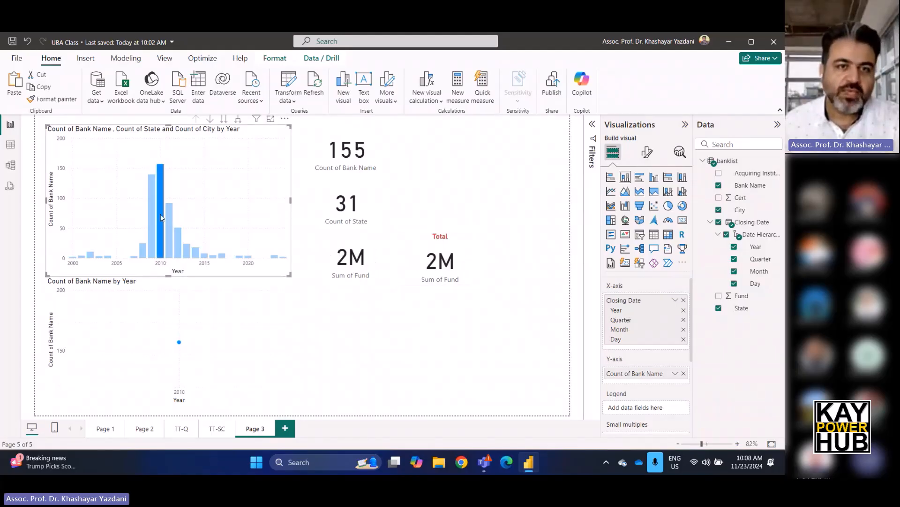
left_click(161, 217)
Move the Total card up slightly so its figure lines up with the adjacent Sum of Fund card.
left_click(428, 263)
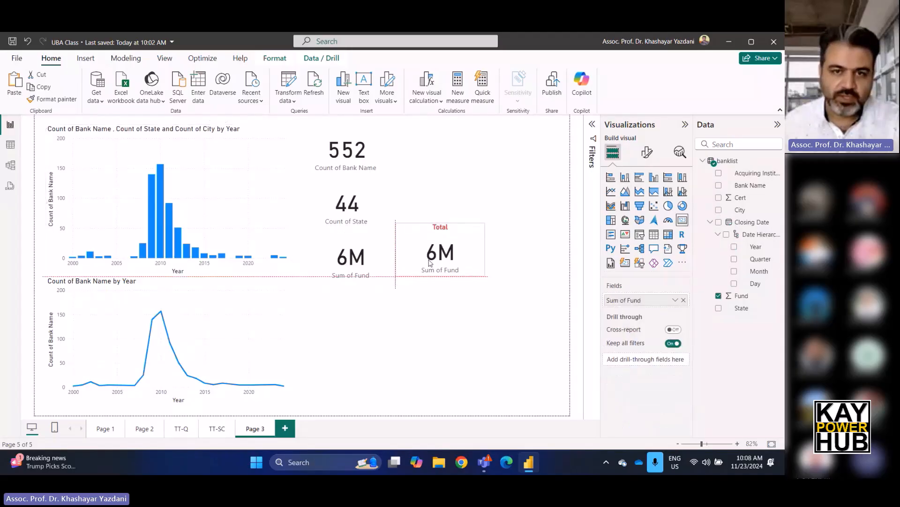
left_click(501, 305)
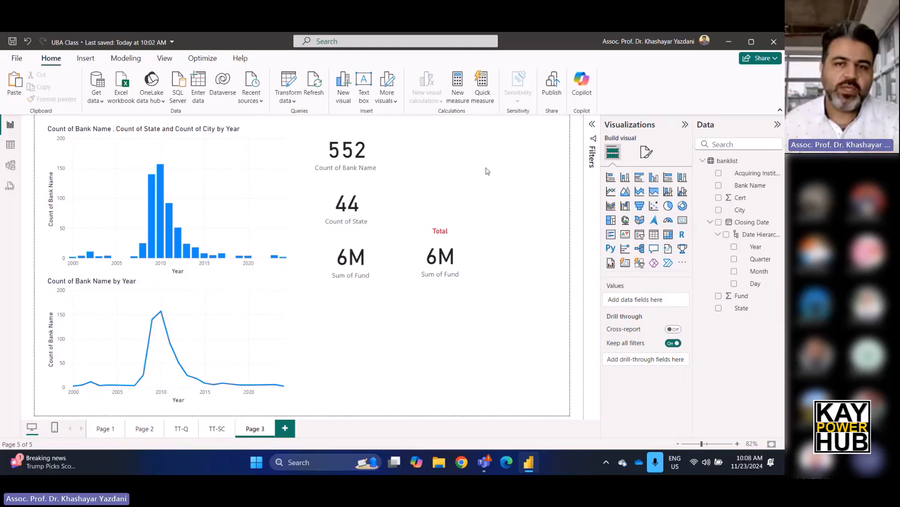
left_click(353, 216)
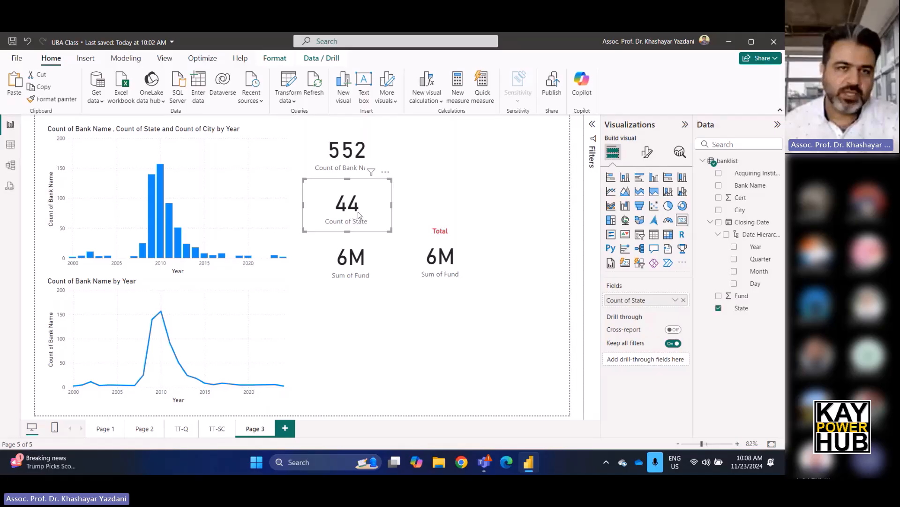
left_click(274, 60)
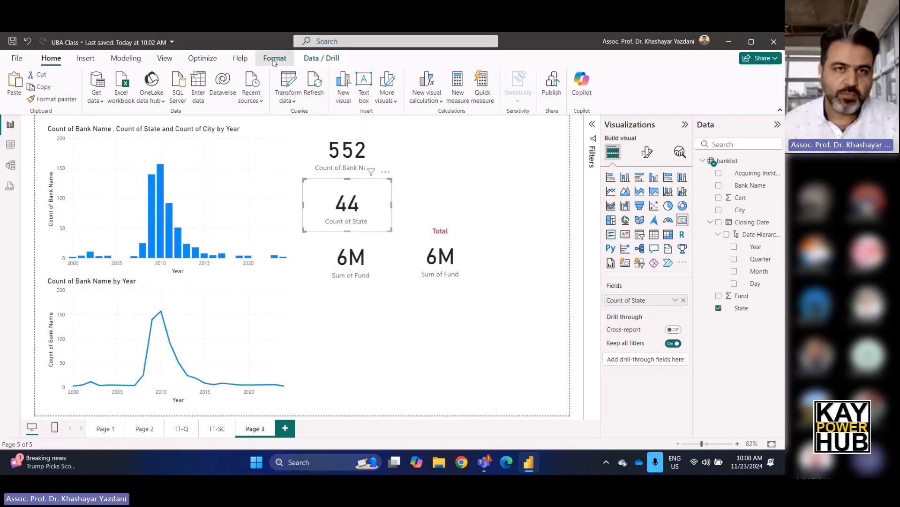
left_click(422, 144)
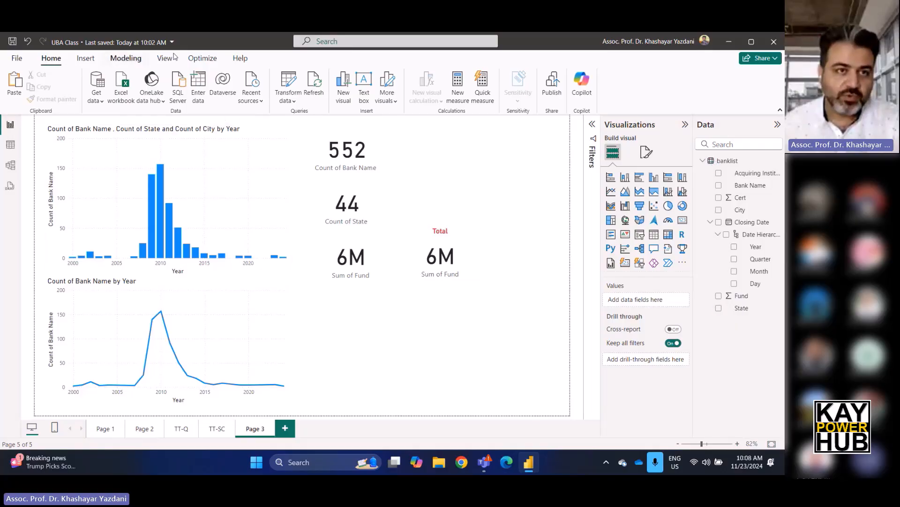
Turn on interaction editing and set the yearly column chart to have no effect on the Total card.
left_click(367, 212)
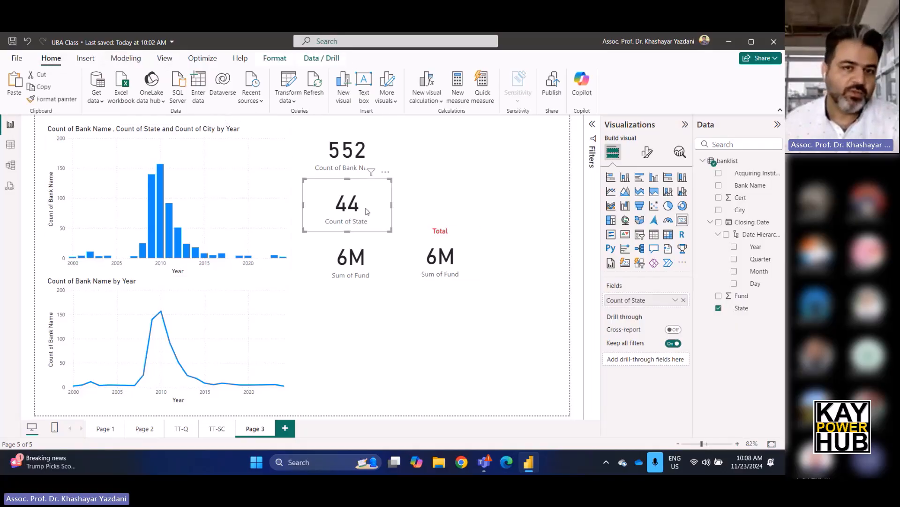
left_click(275, 60)
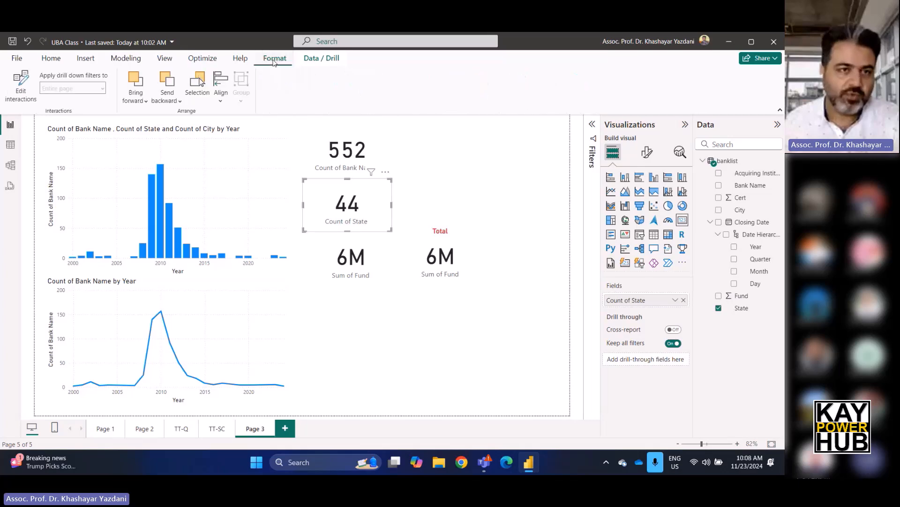
left_click(21, 87)
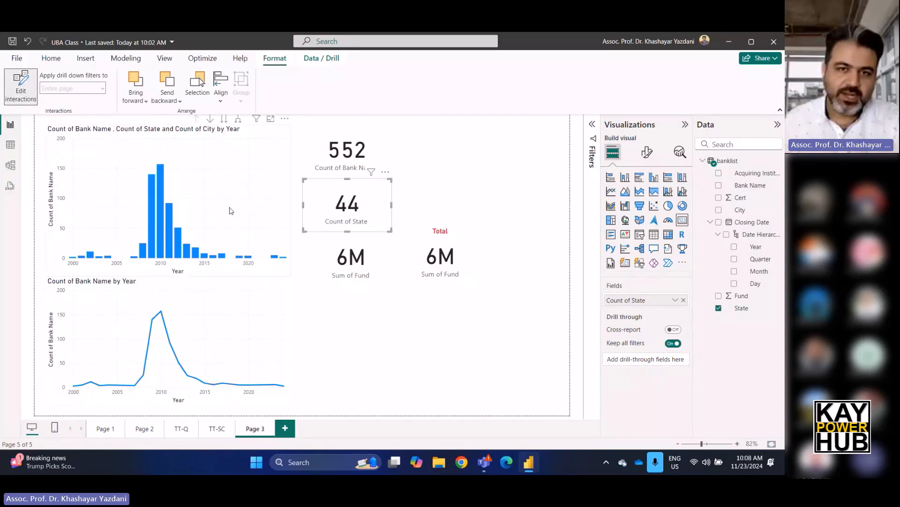
left_click(239, 161)
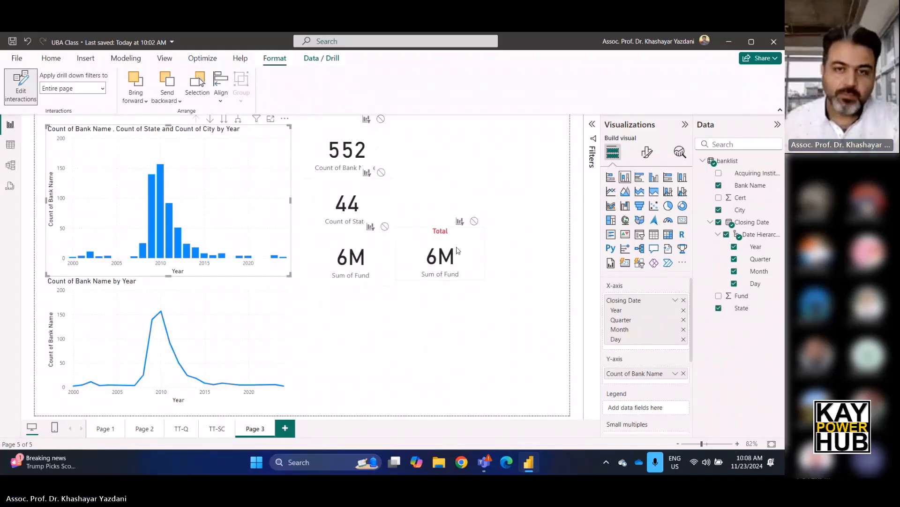
left_click(475, 224)
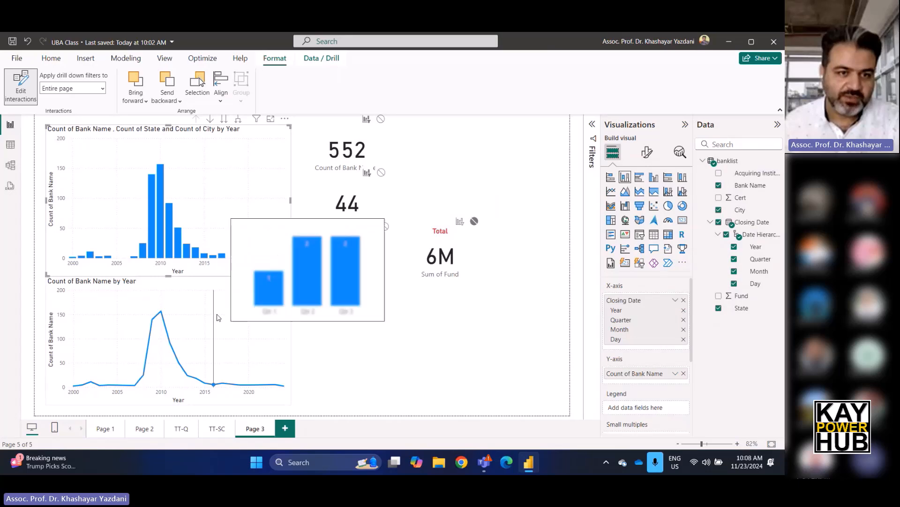
Set the yearly line chart's interaction with the Total card to None.
left_click(217, 318)
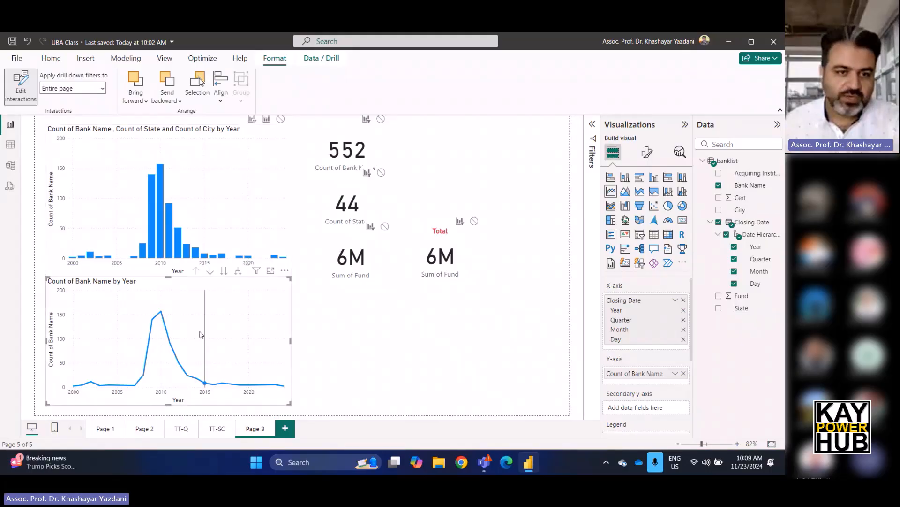
left_click(474, 221)
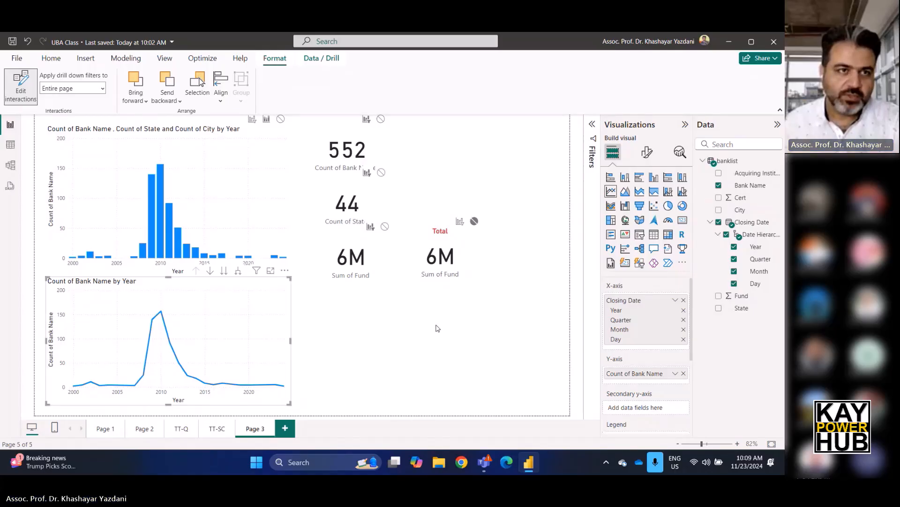
left_click(436, 328)
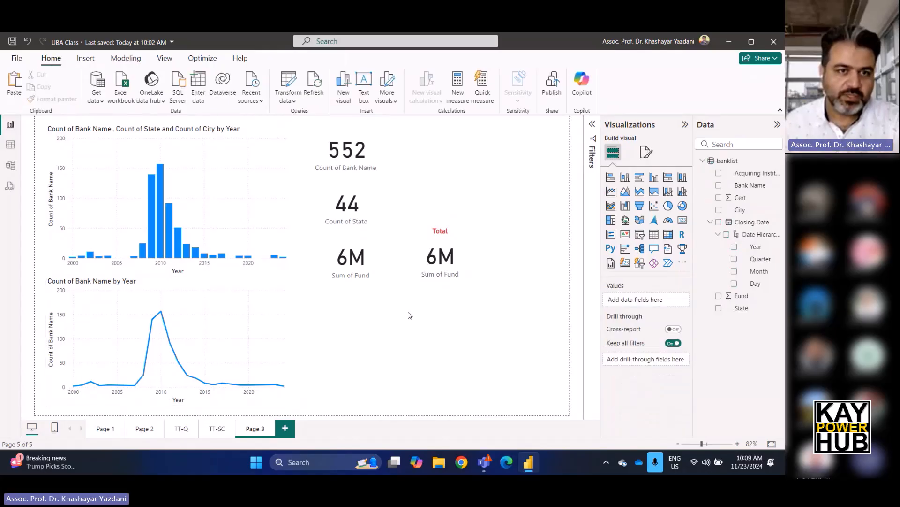
Check the Total card's interactions by cross-filtering on the 2010 and 2012 columns and the 2009 line point.
left_click(161, 177)
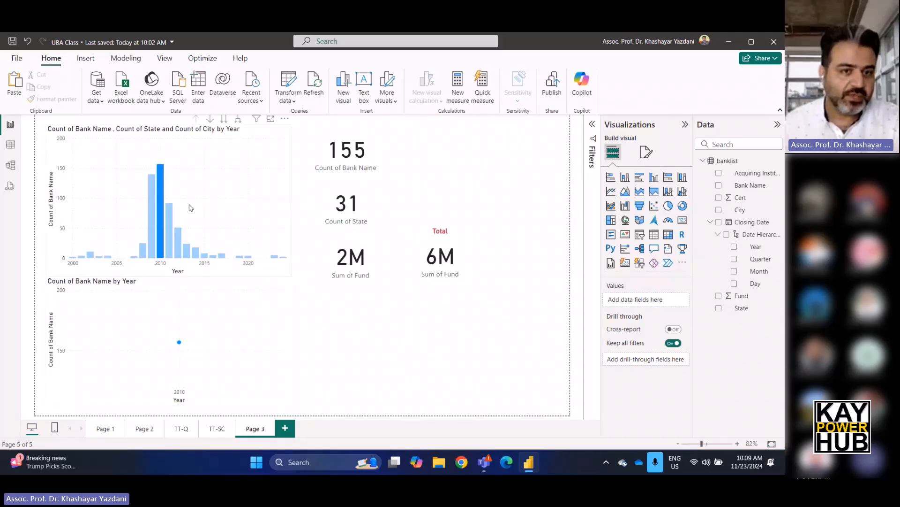
left_click(164, 218)
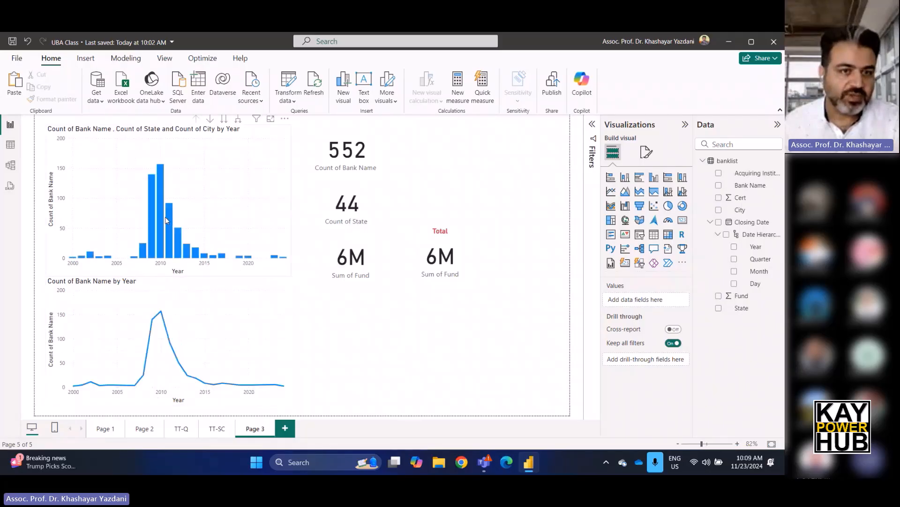
left_click(180, 247)
mouse_move(184, 316)
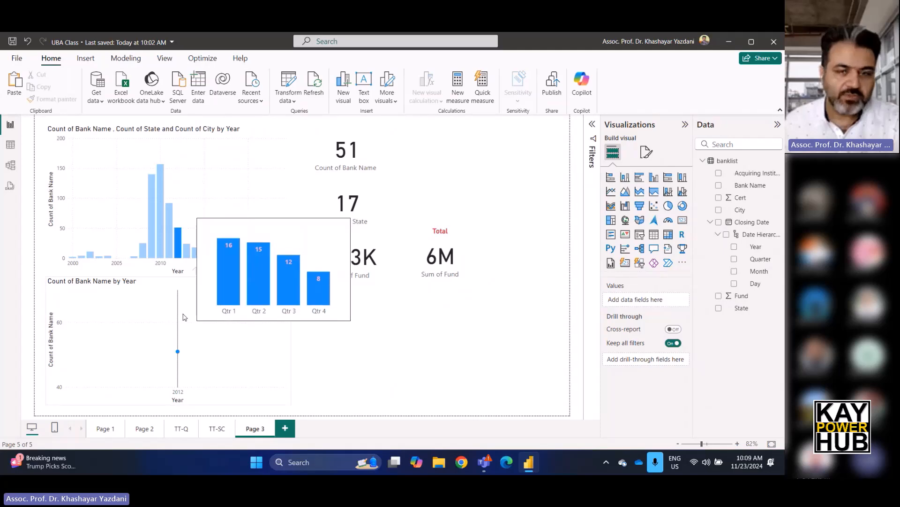
left_click(180, 352)
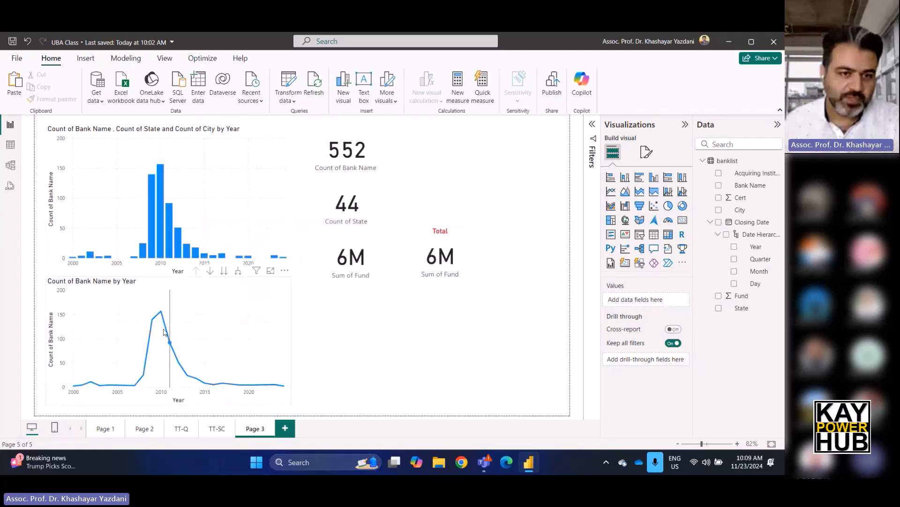
left_click(152, 322)
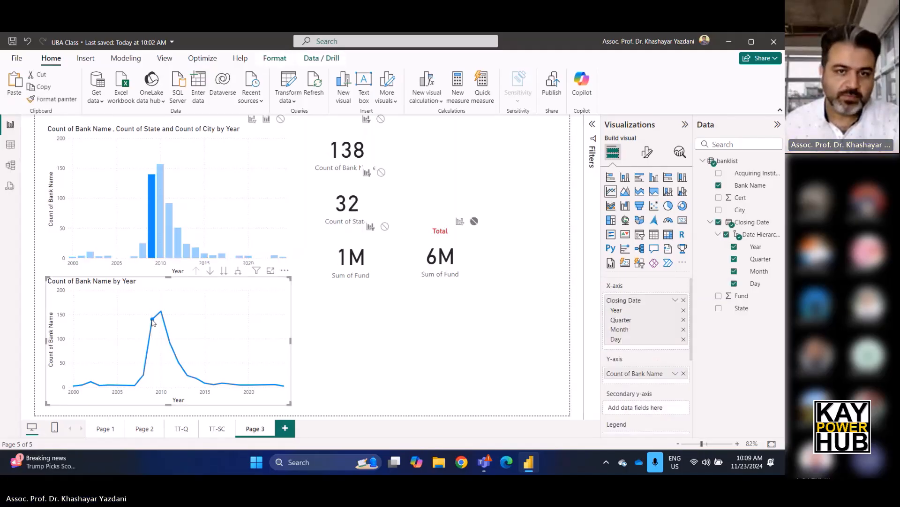
left_click(424, 334)
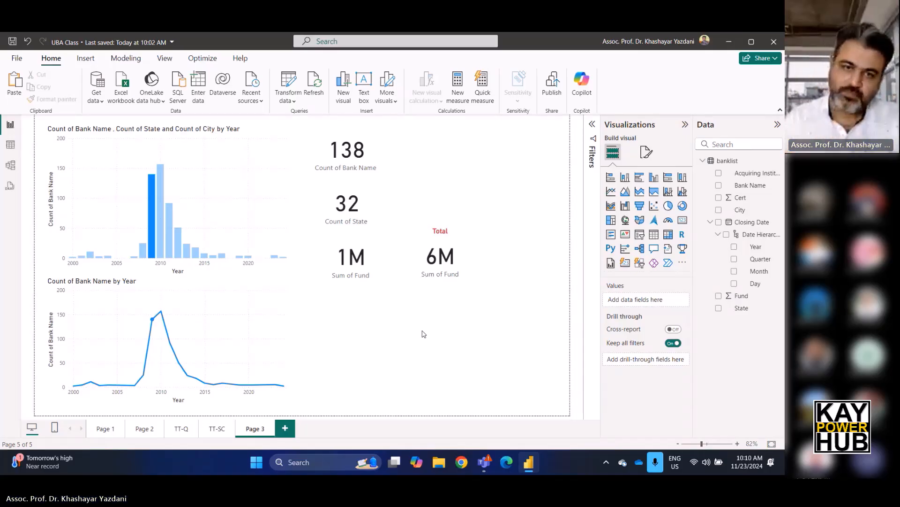
Move the Total card to the top of the page, beside the Count of Bank Name card.
left_click_drag(435, 265, 345, 327)
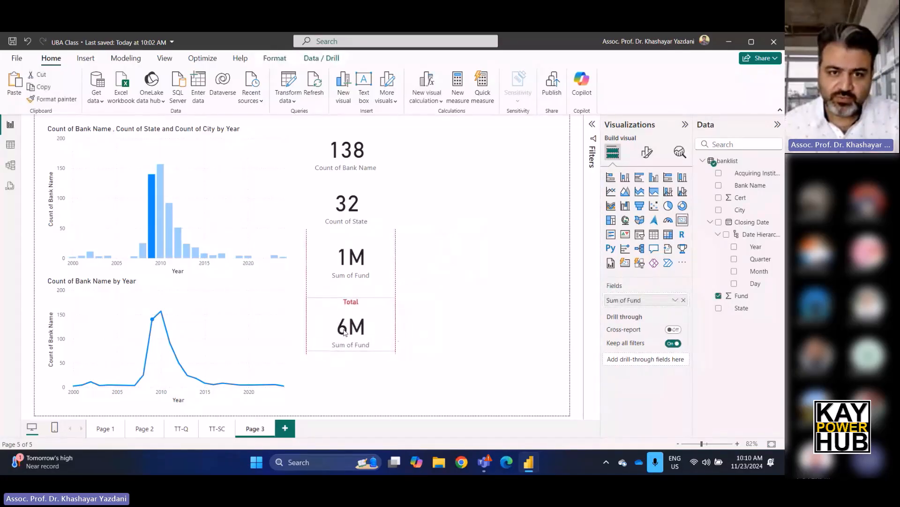
left_click(520, 309)
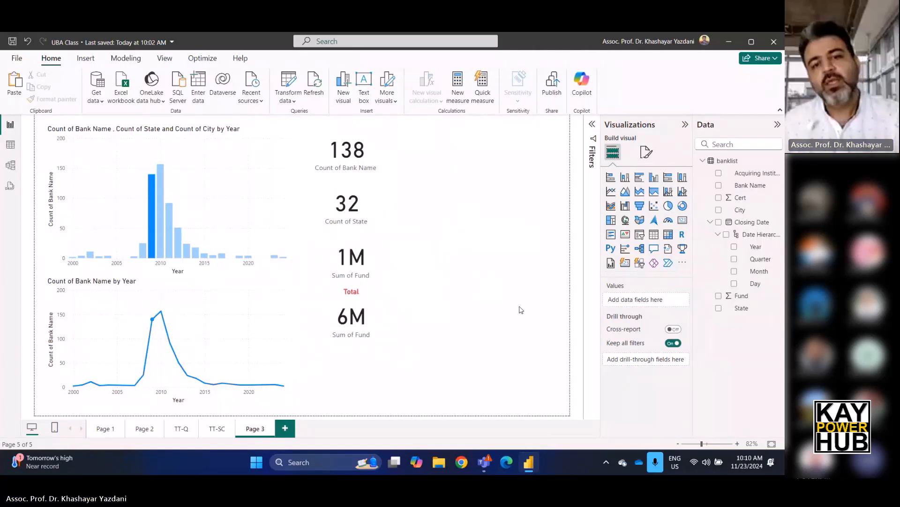
left_click_drag(350, 315, 430, 157)
left_click(544, 234)
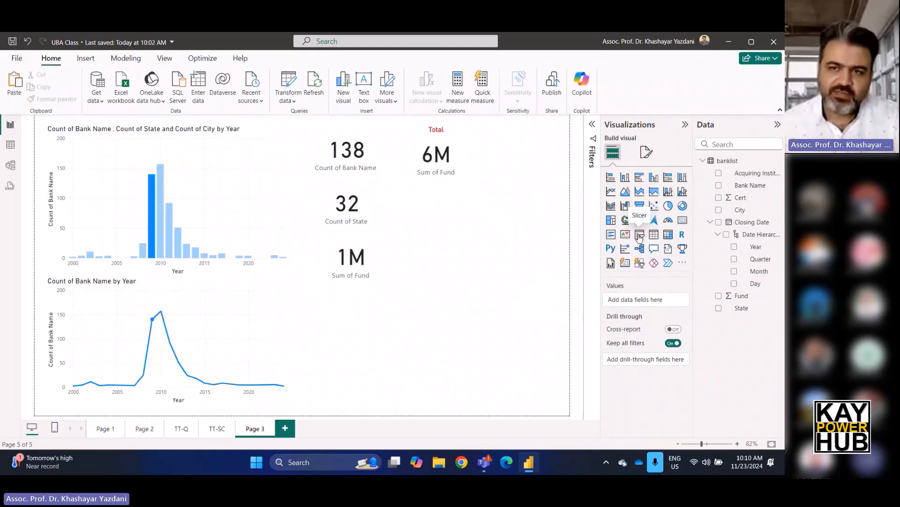
Add a slicer for the Closing Date Month at the page's right edge and shorten it to fit the month list.
left_click(639, 235)
left_click_drag(451, 280, 540, 382)
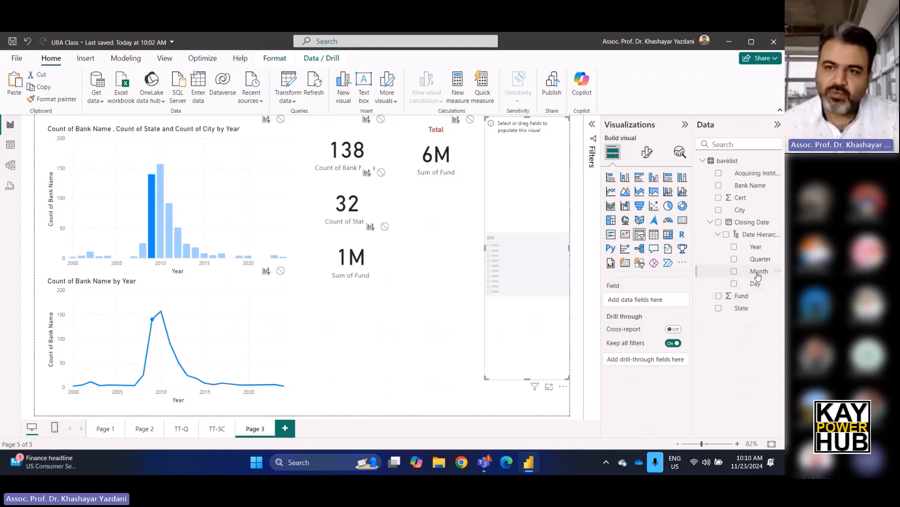
left_click_drag(756, 272, 671, 300)
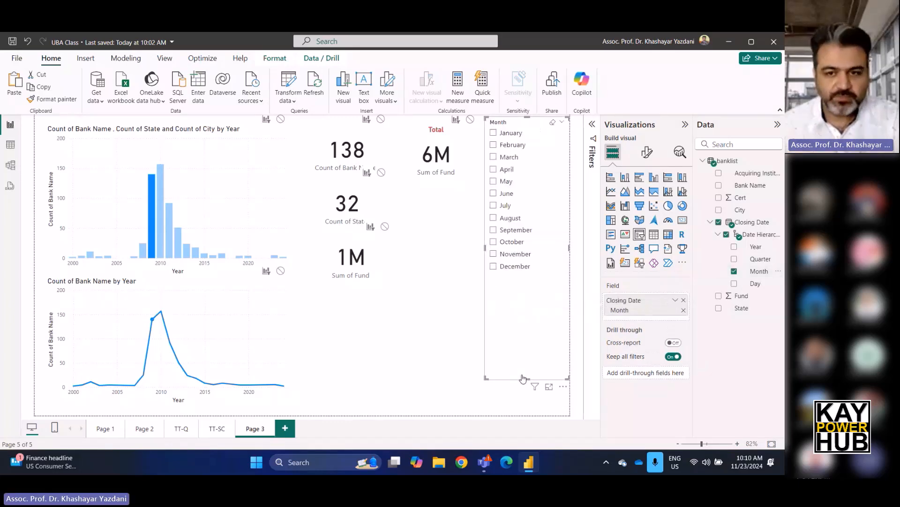
left_click_drag(527, 375, 539, 283)
left_click(472, 360)
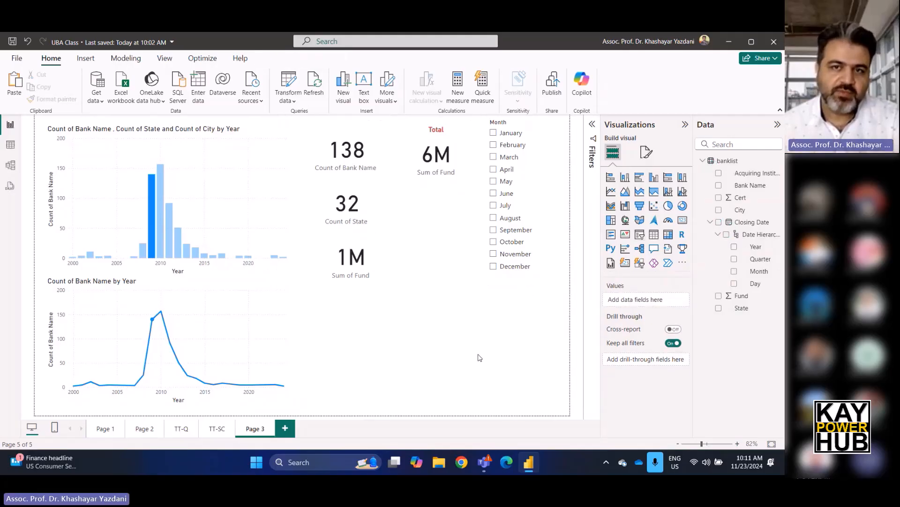
Filter the page on March and on June in the Month slicer, and set the slicer's interaction with the Total card to None.
left_click(493, 157)
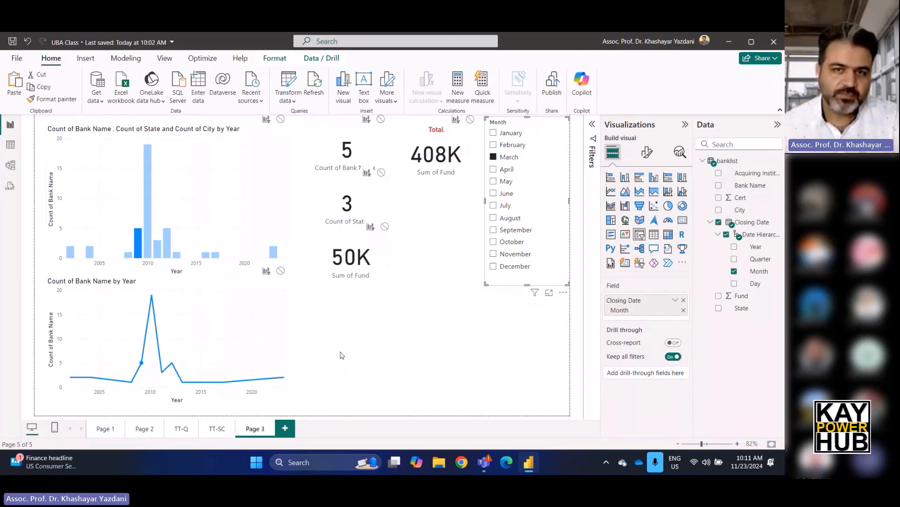
left_click(493, 193)
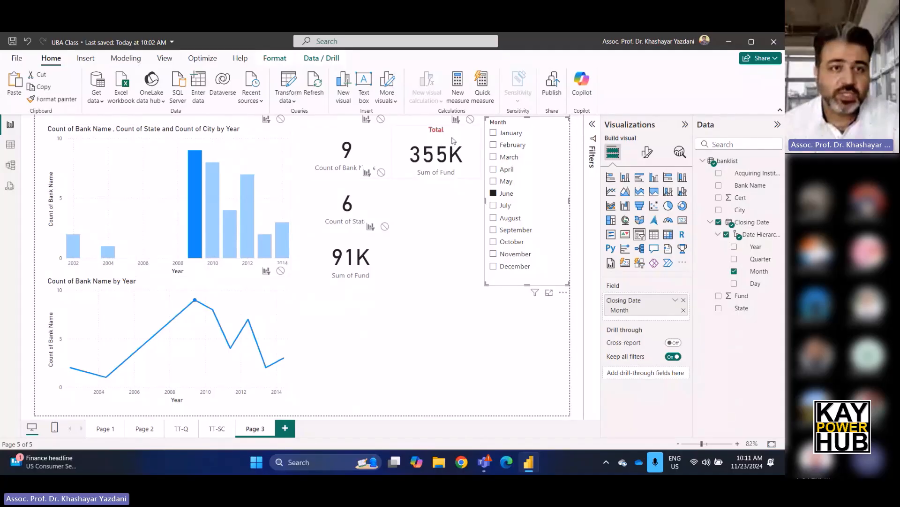
left_click(471, 119)
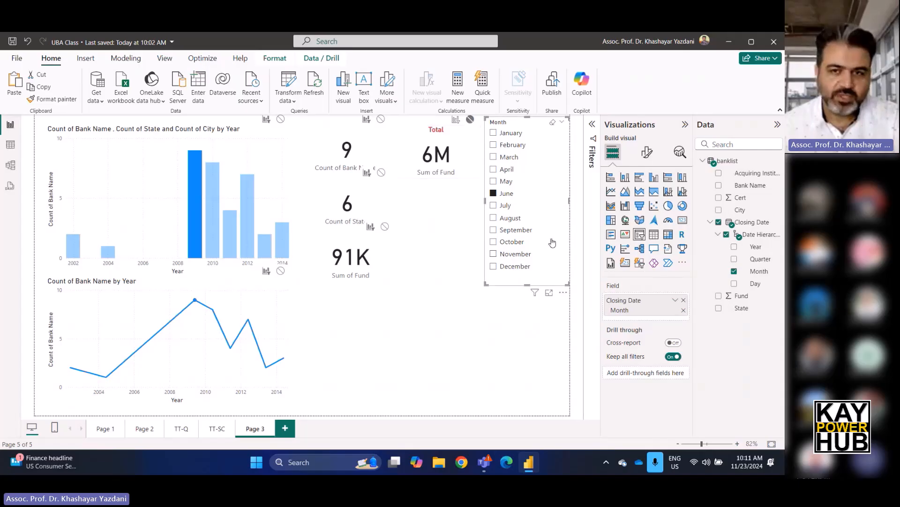
Check the Total card against the Month slicer by filtering on September and on February.
left_click(515, 231)
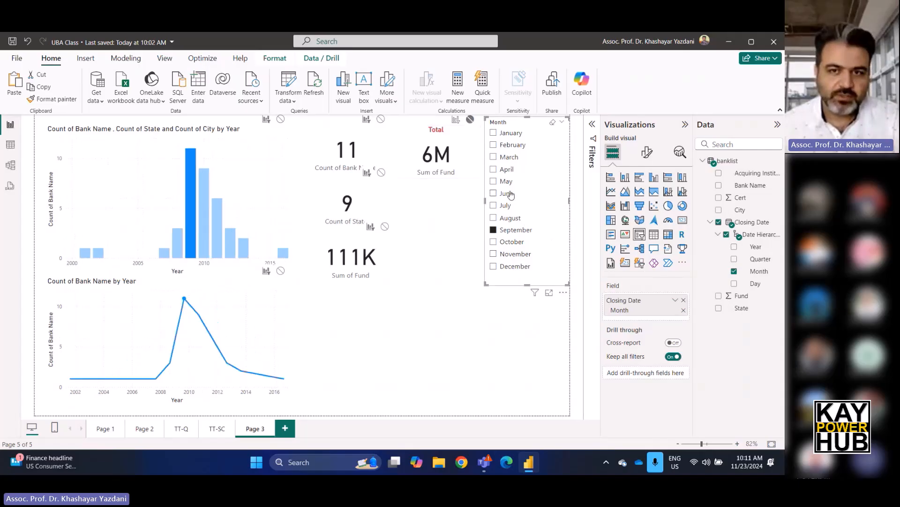
left_click(510, 145)
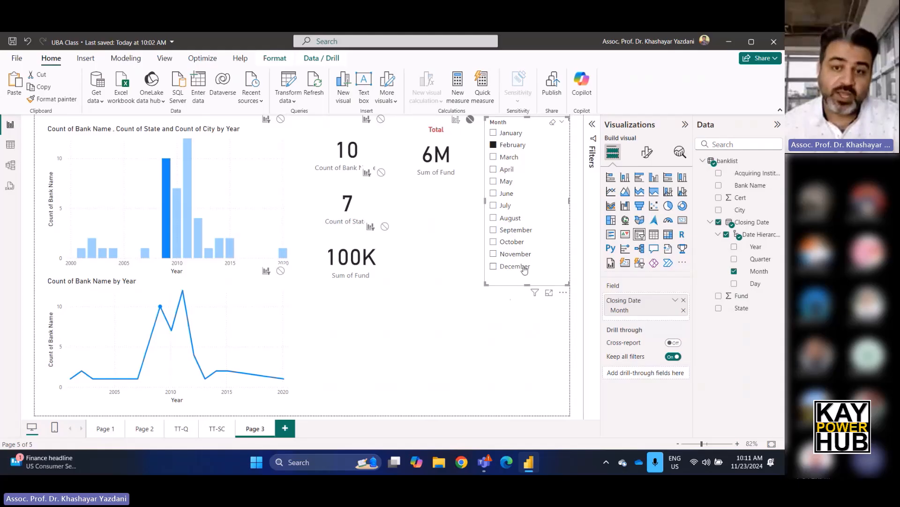
left_click(523, 310)
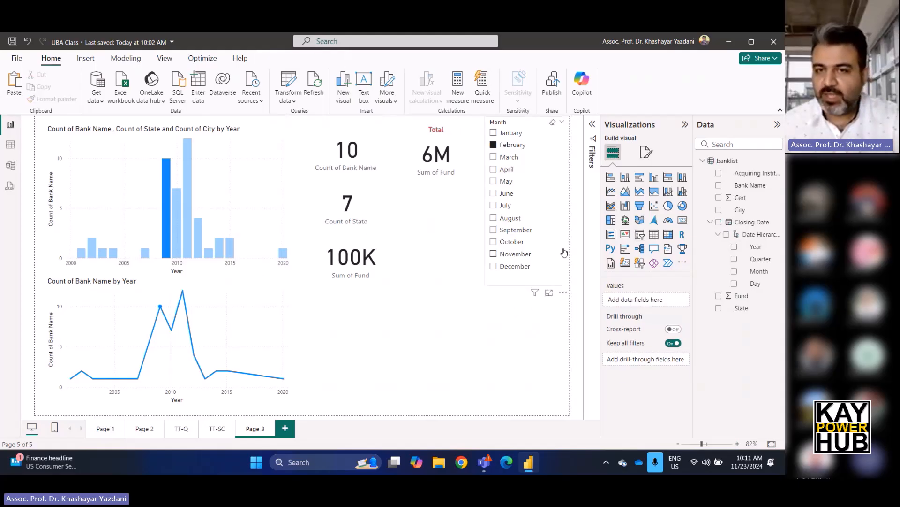
Check multiple selection in the Month slicer by filtering on May, June and July together.
left_click(536, 182)
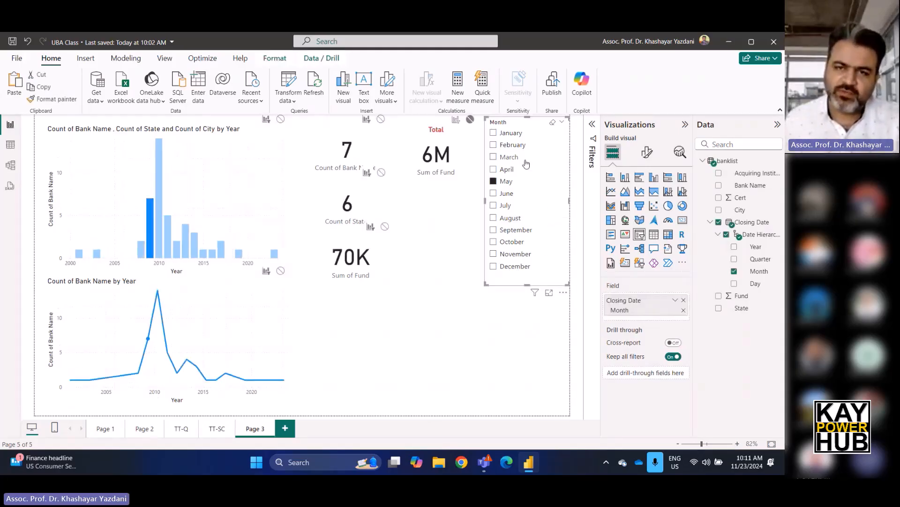
left_click(493, 194, "ctrl")
left_click(493, 206, "ctrl")
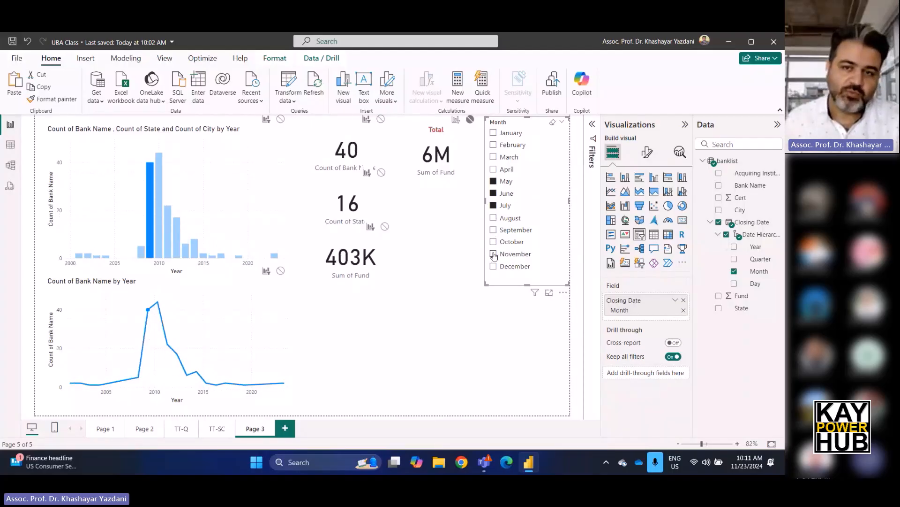
Test the Month slicer with December alone, with October, May and February added, and with April alone.
left_click(494, 254, "ctrl")
left_click(519, 267)
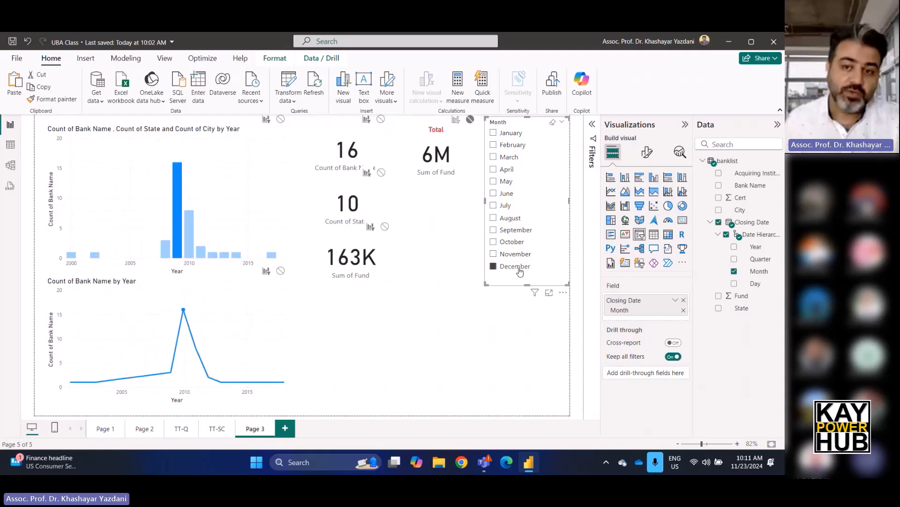
left_click(494, 242, "ctrl")
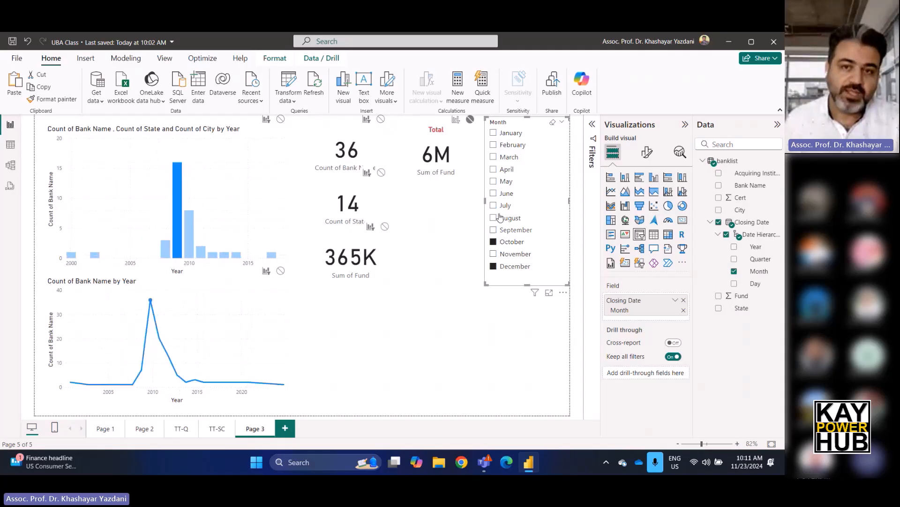
left_click(493, 181, "ctrl")
left_click(493, 145, "ctrl")
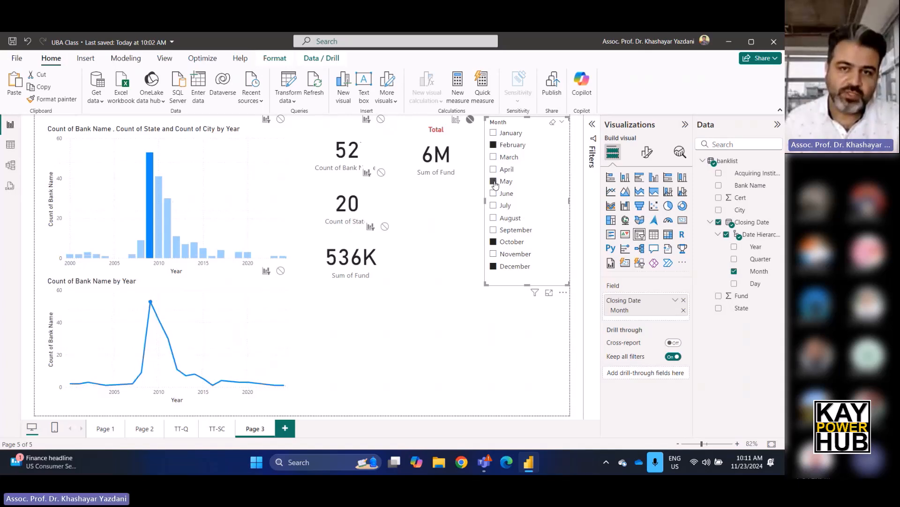
left_click(493, 169)
left_click(493, 170)
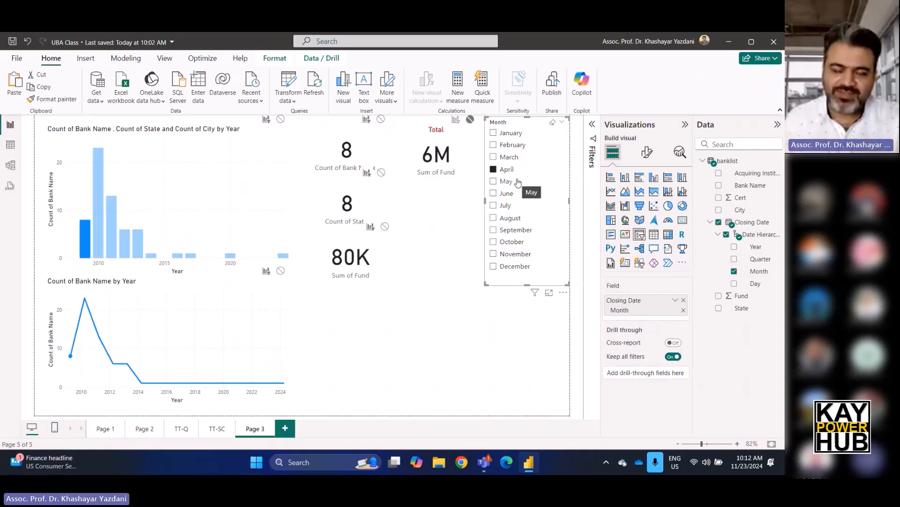
Change the Month slicer's style to Dropdown and shorten the visual to fit the single selection box.
left_click_drag(528, 284, 526, 276)
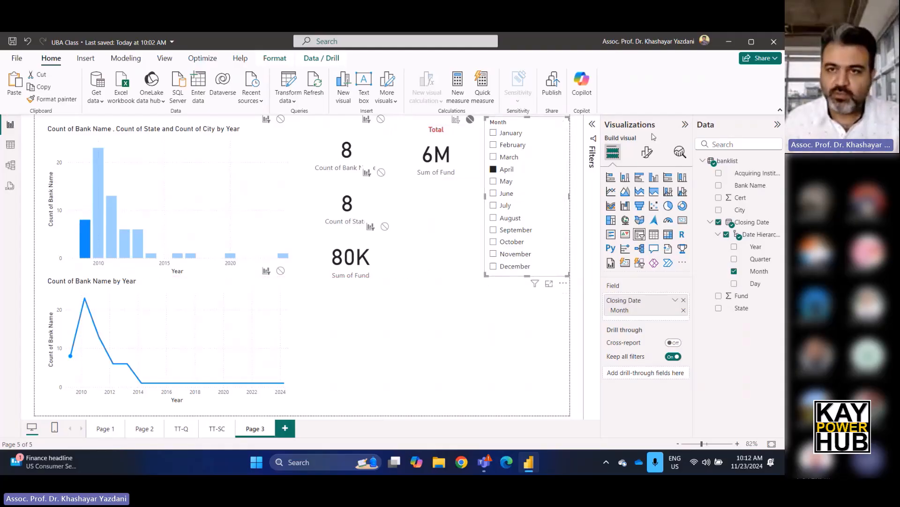
left_click(647, 155)
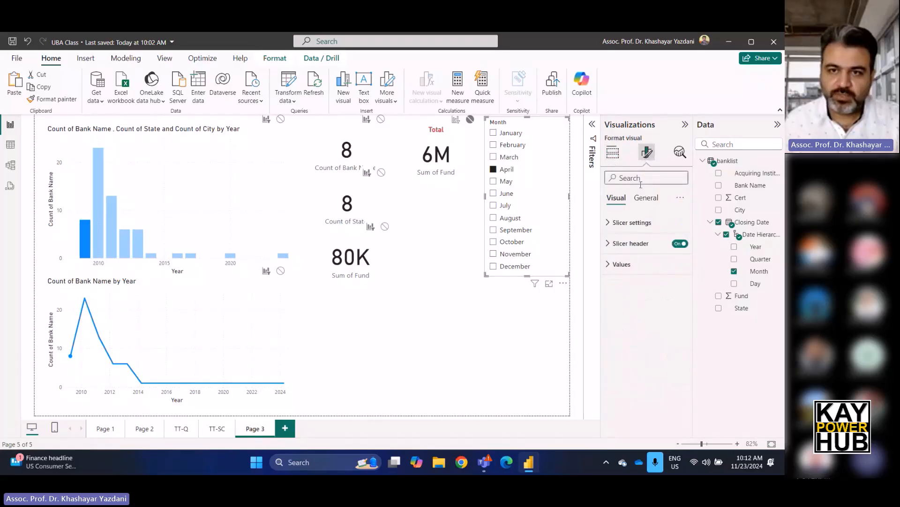
left_click(633, 223)
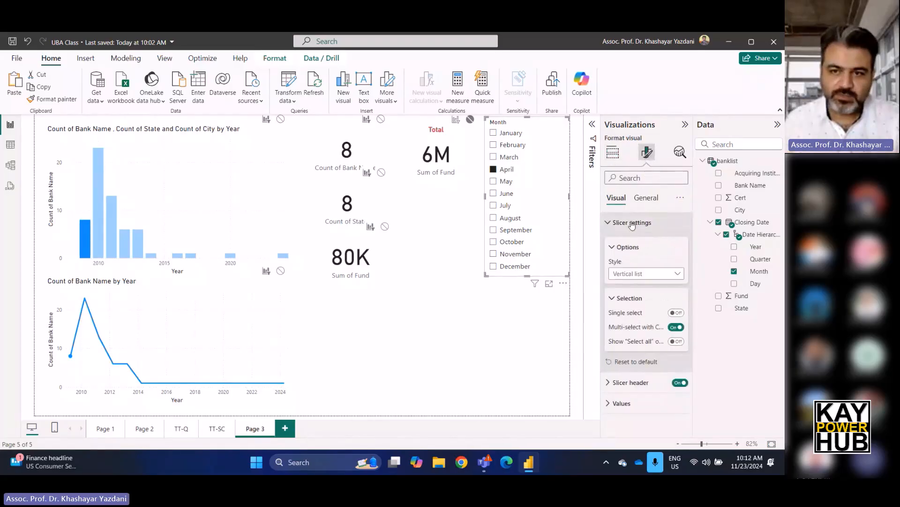
left_click(627, 276)
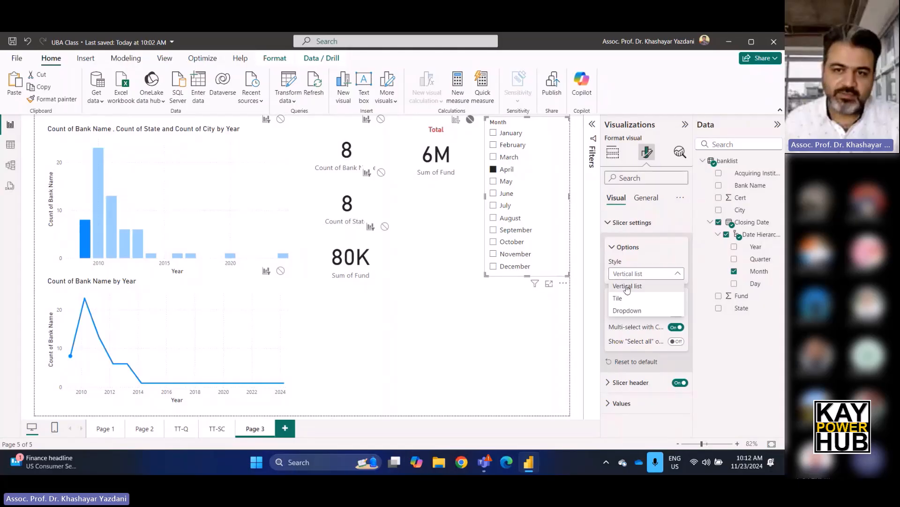
left_click(628, 310)
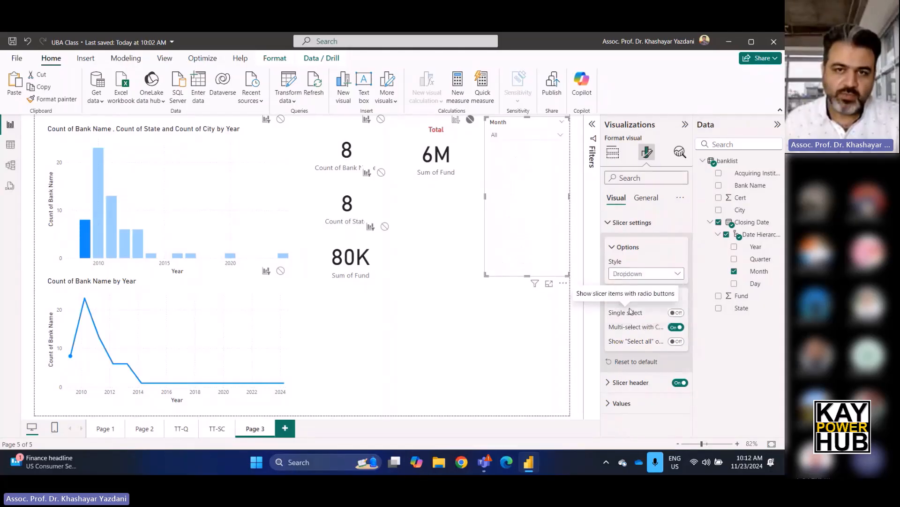
left_click_drag(527, 276, 527, 151)
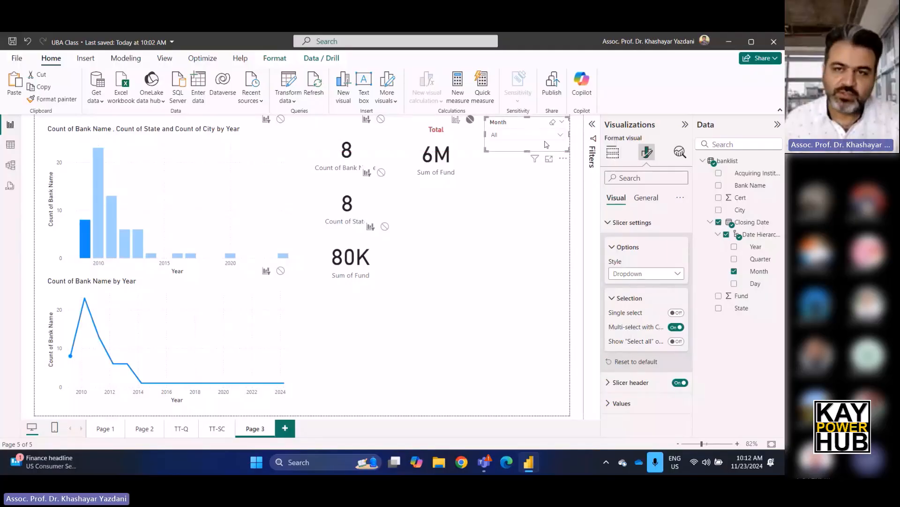
Check the dropdown-style Month slicer by filtering the page on October.
left_click(561, 135)
scroll(525, 190, "down", 3)
left_click(525, 193)
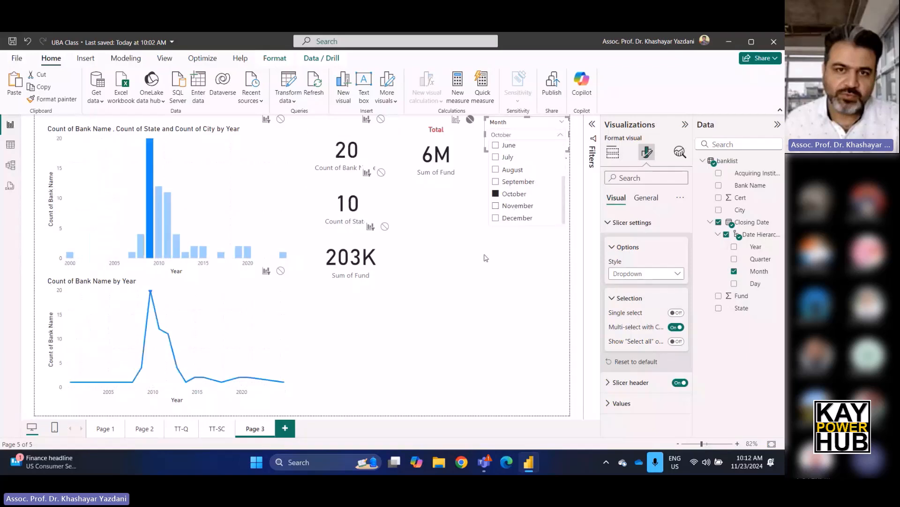
left_click(516, 278)
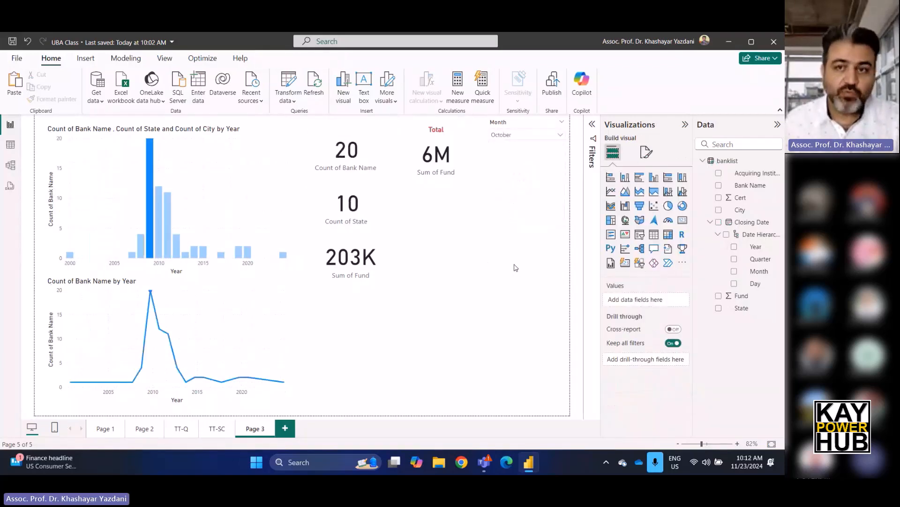
Change the Month slicer's style to Tile and stretch it down to the page's lower edge so all twelve months fit.
left_click(524, 126)
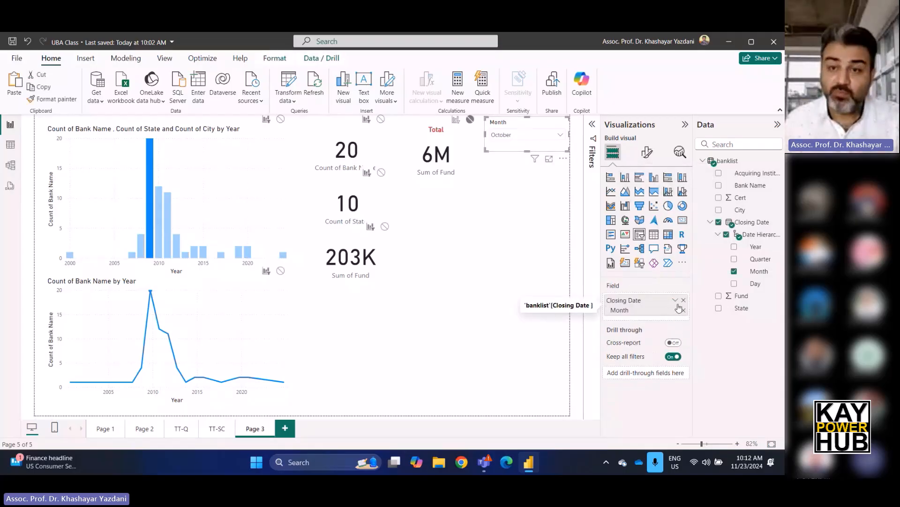
left_click(648, 151)
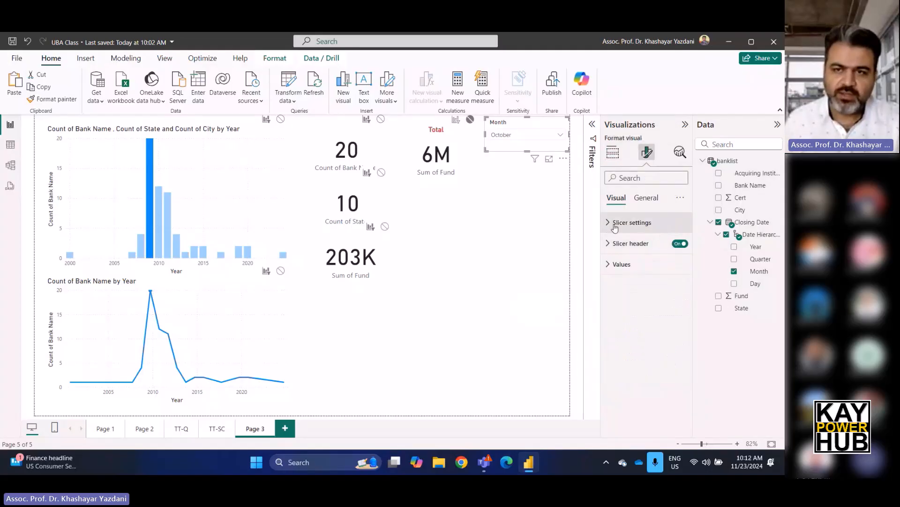
left_click(615, 223)
left_click(664, 273)
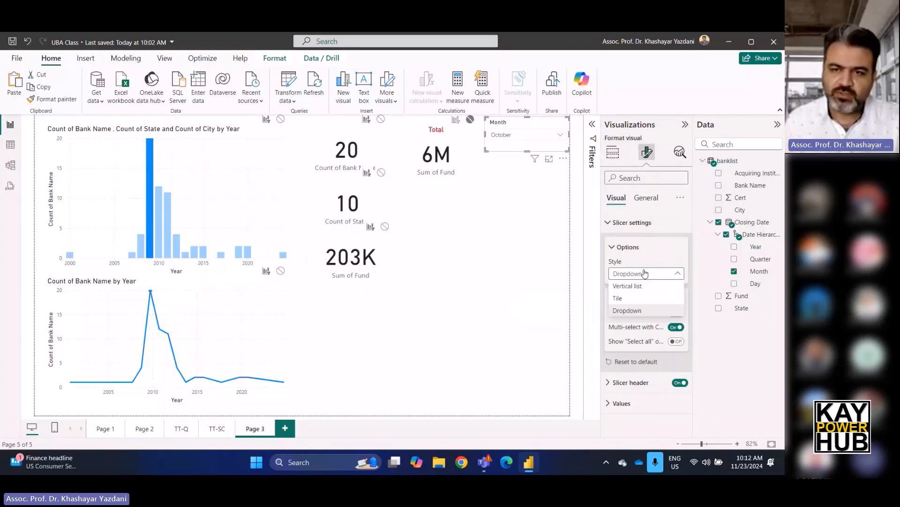
left_click(625, 300)
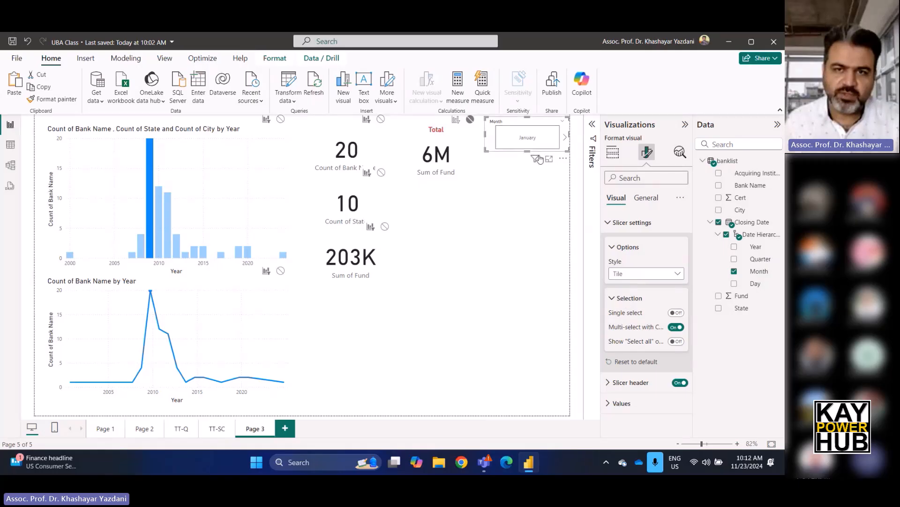
left_click_drag(527, 152, 517, 411)
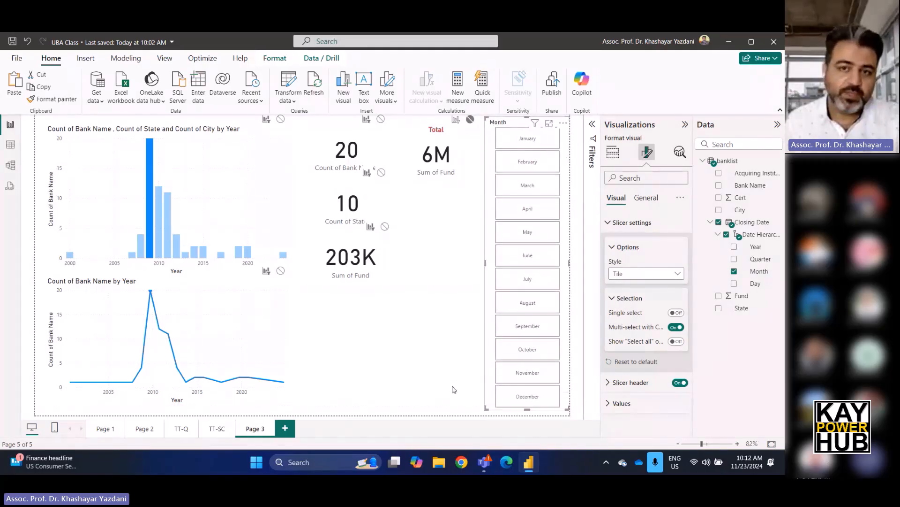
left_click(466, 308)
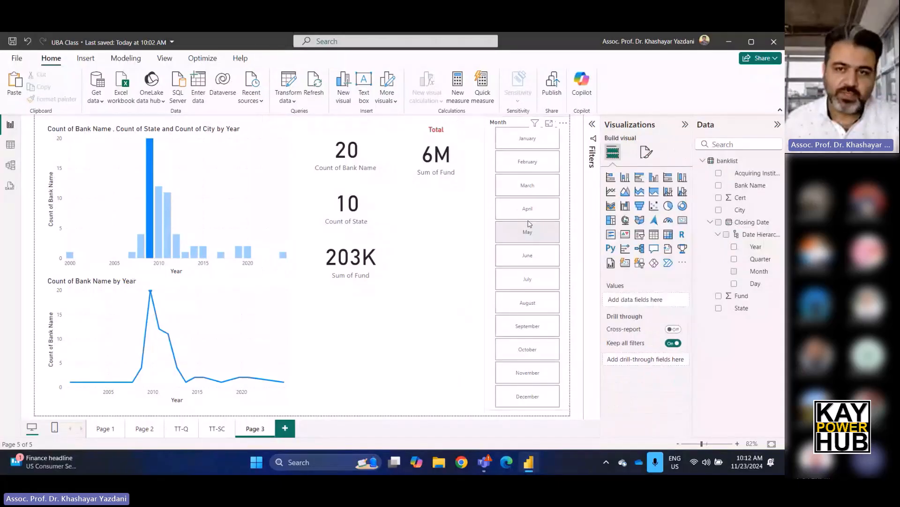
Check the Month tiles by filtering on April, August and October, ending with April selected.
left_click(528, 213)
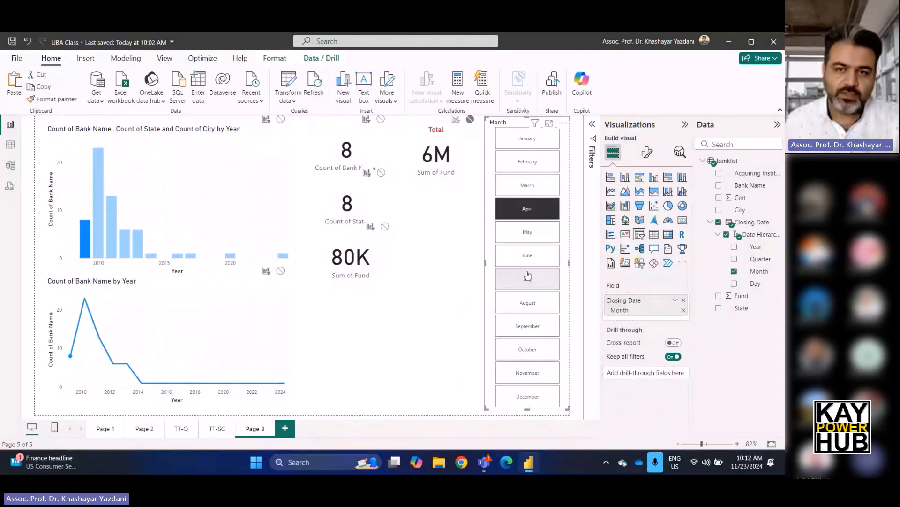
left_click(514, 304)
left_click(523, 355)
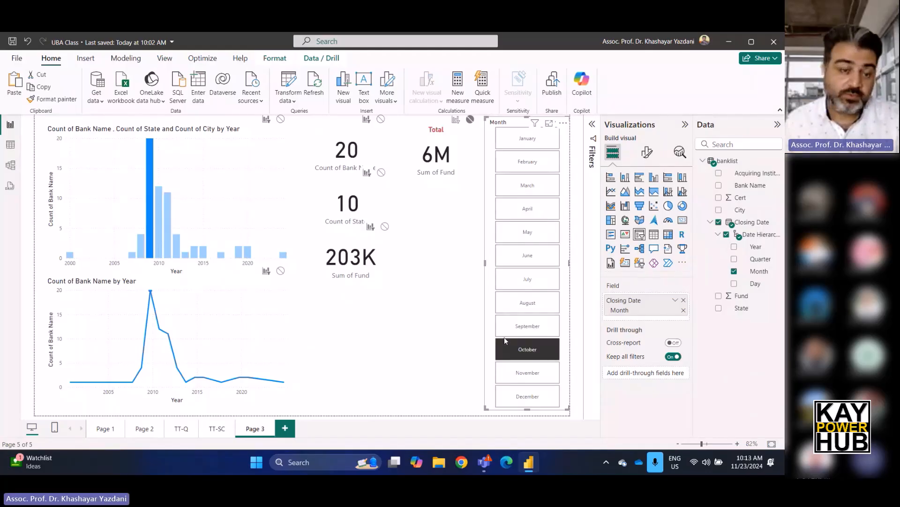
left_click(528, 215)
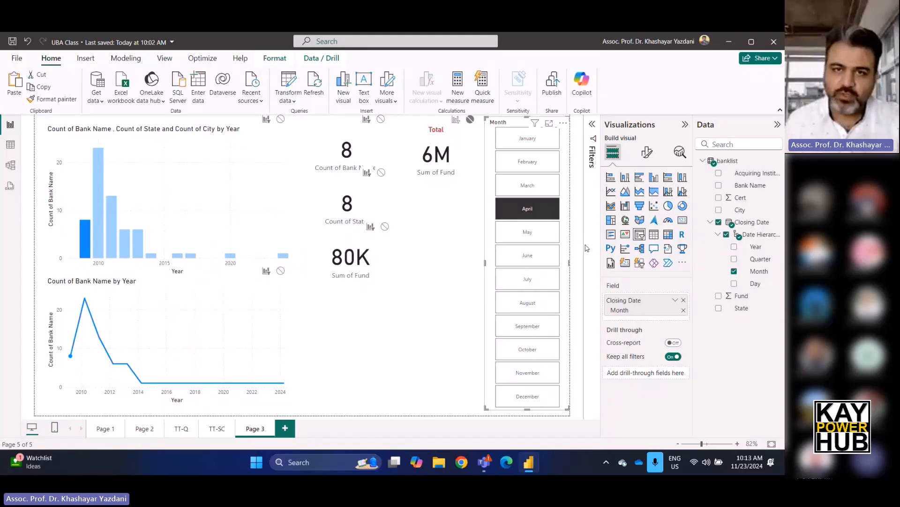
left_click(471, 239)
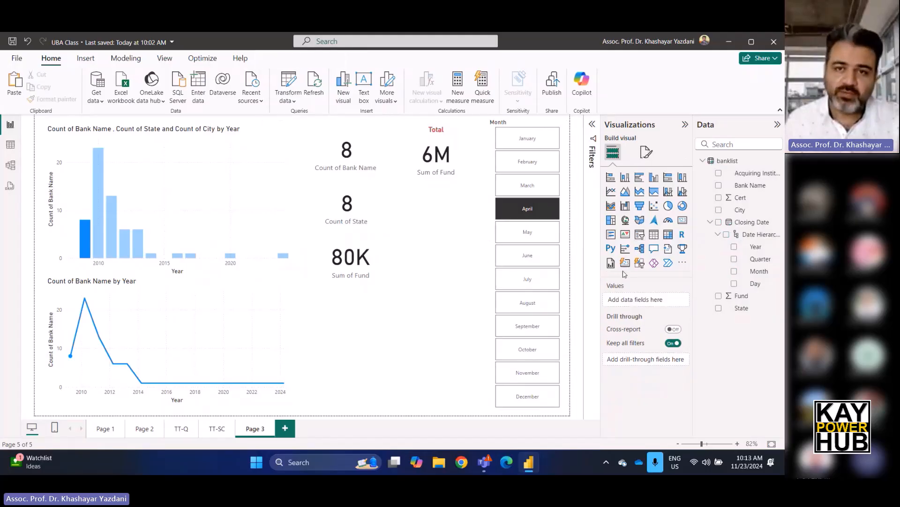
Add a slicer for the Closing Date Quarter between the Sum of Fund card and the Month tiles.
left_click(640, 234)
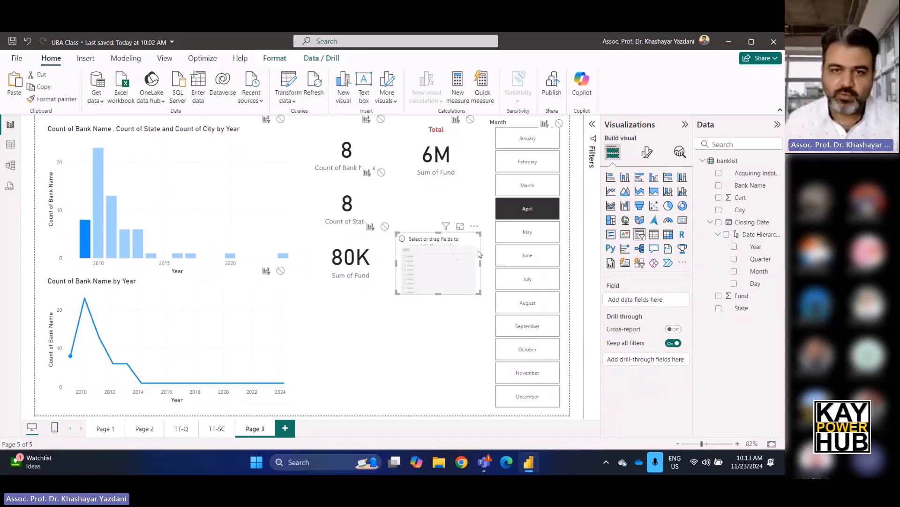
left_click_drag(454, 255, 462, 269)
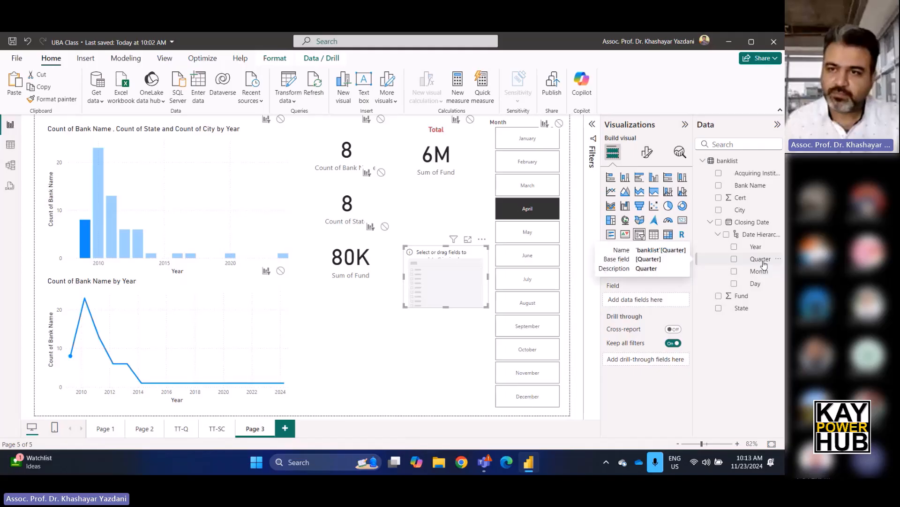
left_click_drag(763, 264, 670, 307)
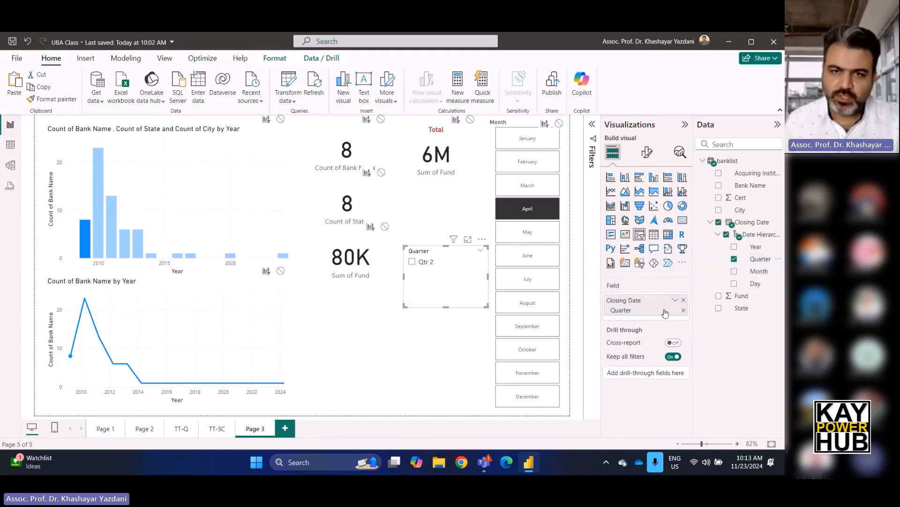
Change the Quarter slicer's style to Tile and stretch it down to the page's lower edge.
left_click(648, 151)
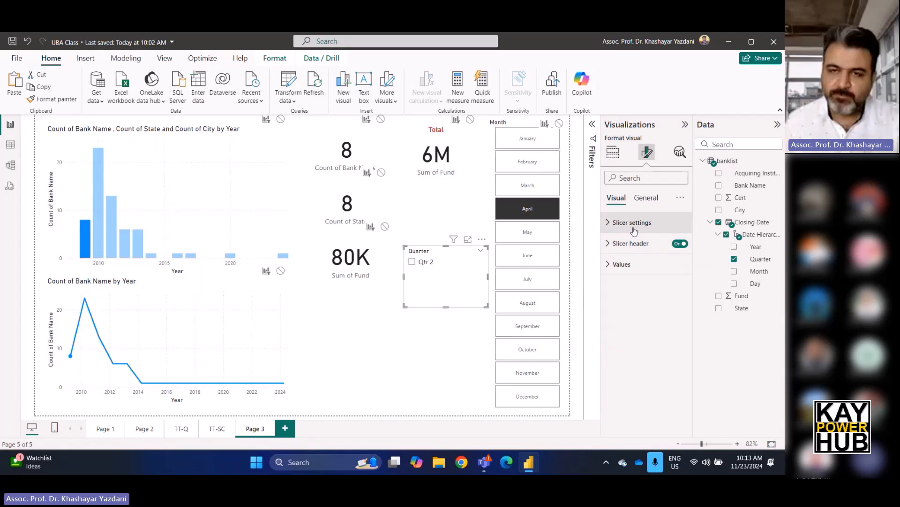
left_click(608, 223)
left_click(646, 273)
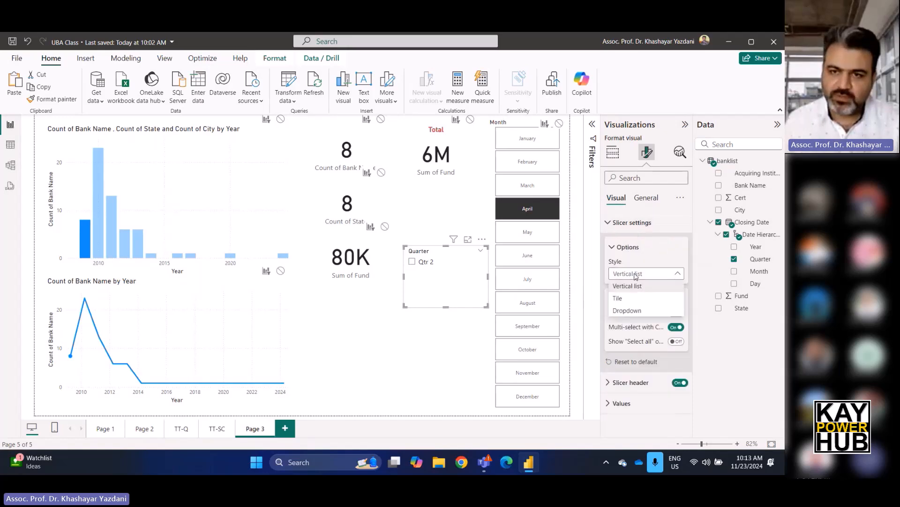
left_click(624, 293)
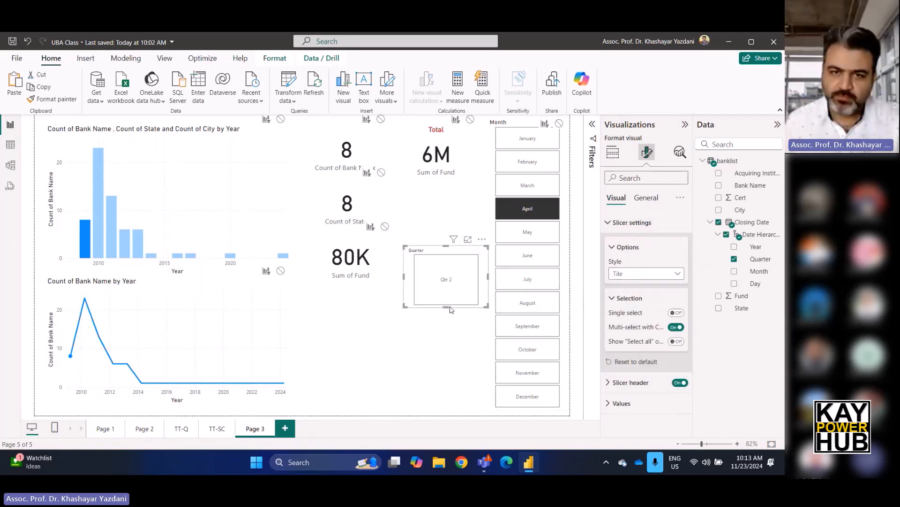
left_click_drag(448, 307, 447, 409)
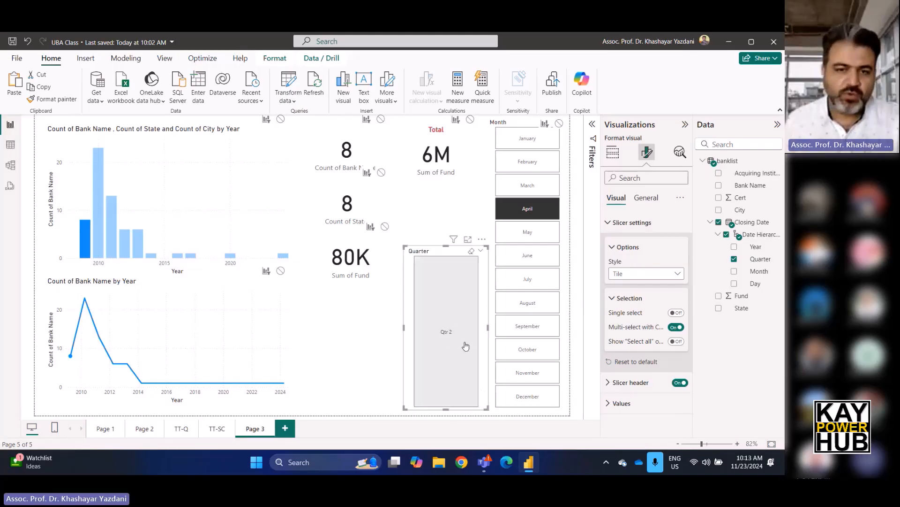
Clear the April filter and check the Quarter and Month tiles together by filtering on Qtr 1 and January.
left_click(532, 211)
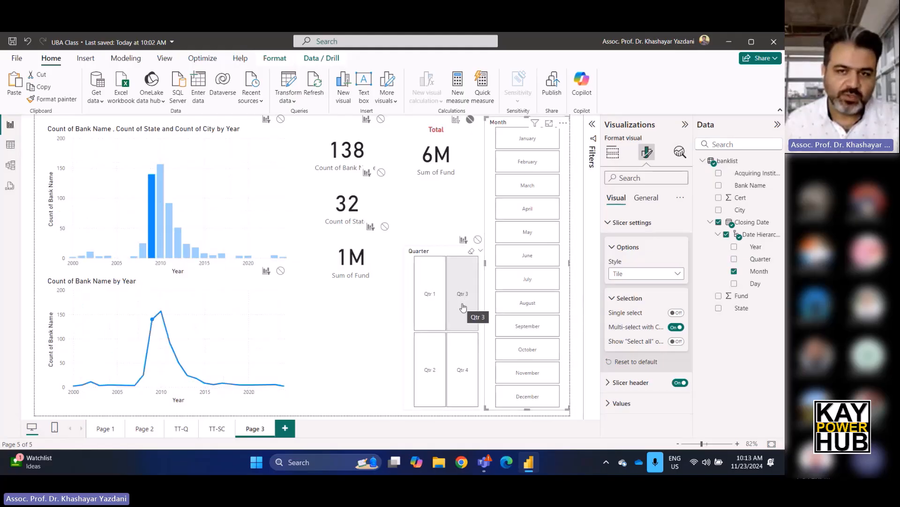
left_click(436, 296)
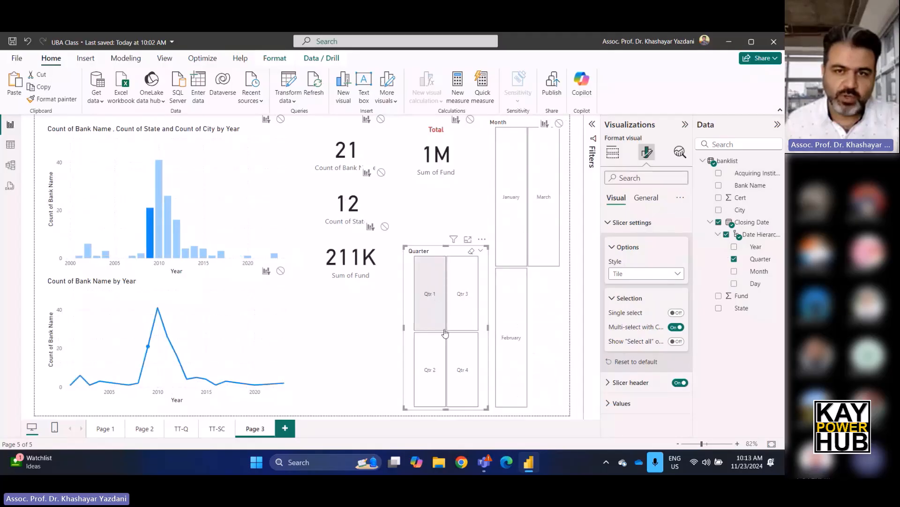
left_click(512, 235)
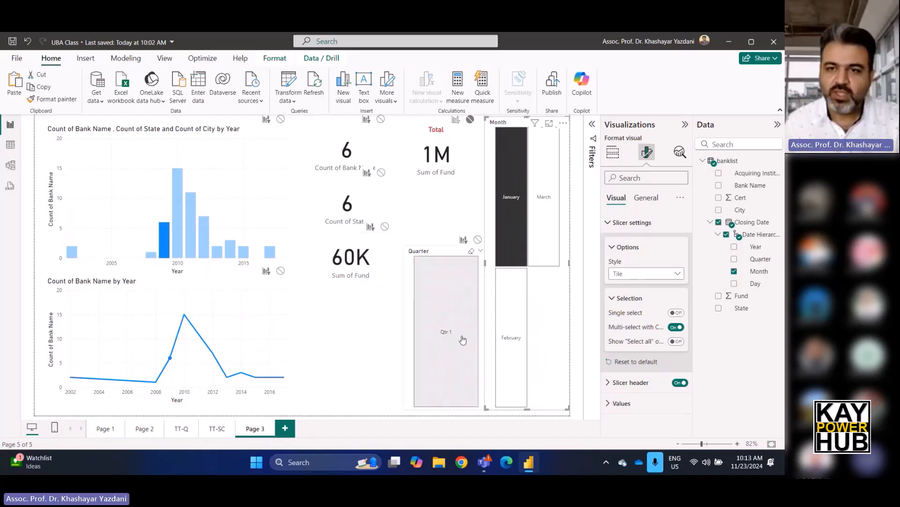
Change the style of both the Month and Quarter slicers to Vertical list.
left_click(643, 274)
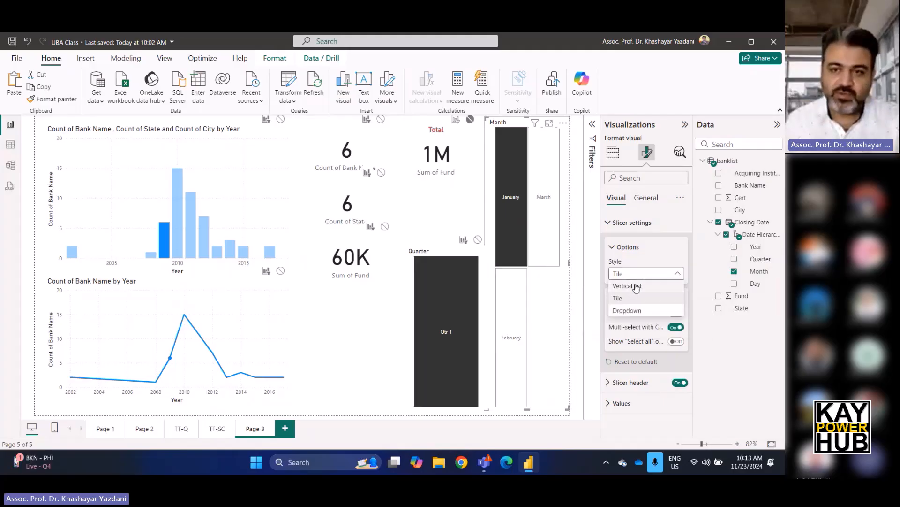
left_click(637, 286)
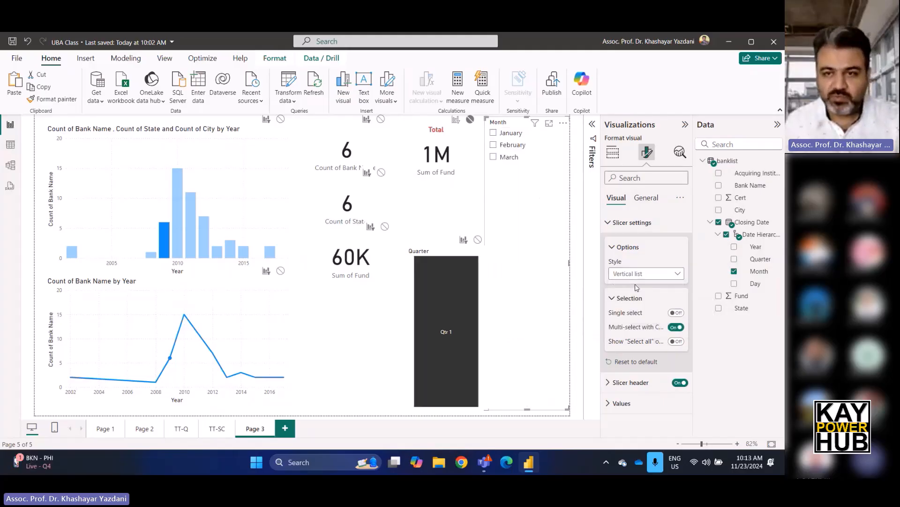
left_click(469, 290)
left_click(631, 274)
left_click(631, 288)
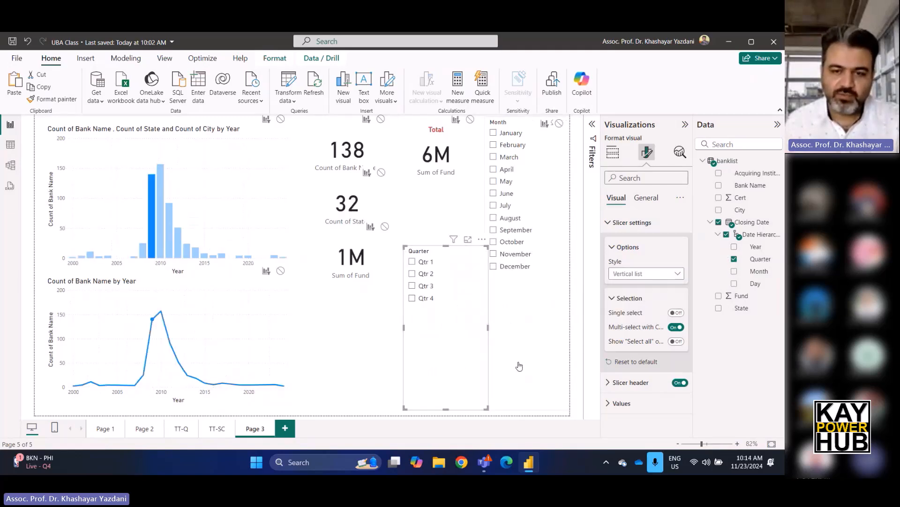
Shorten the Month slicer to fit its twelve months and place a shortened Quarter slicer directly below it.
left_click(519, 367)
left_click_drag(527, 412, 540, 278)
left_click_drag(469, 296, 530, 312)
left_click_drag(533, 359, 533, 358)
left_click_drag(528, 251, 533, 305)
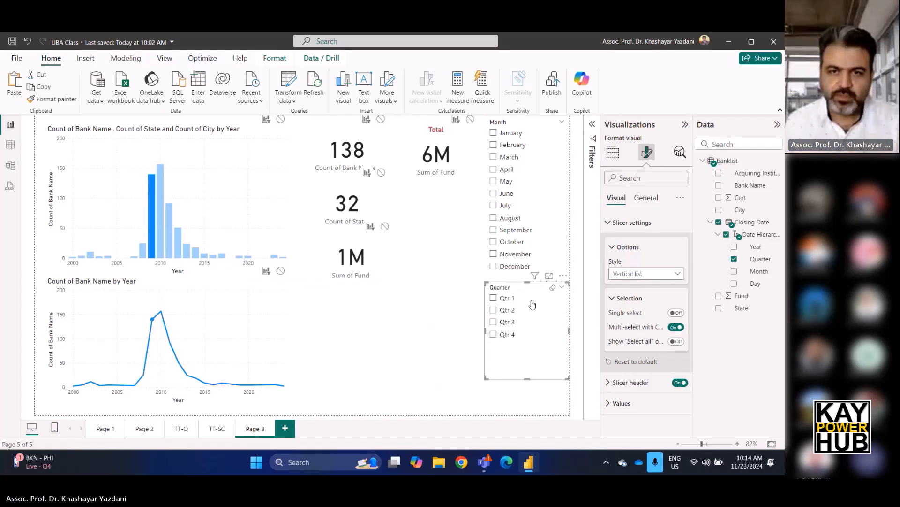
Check both list slicers by filtering on May and clearing it, and by filtering on Qtr 3 with August.
left_click(463, 307)
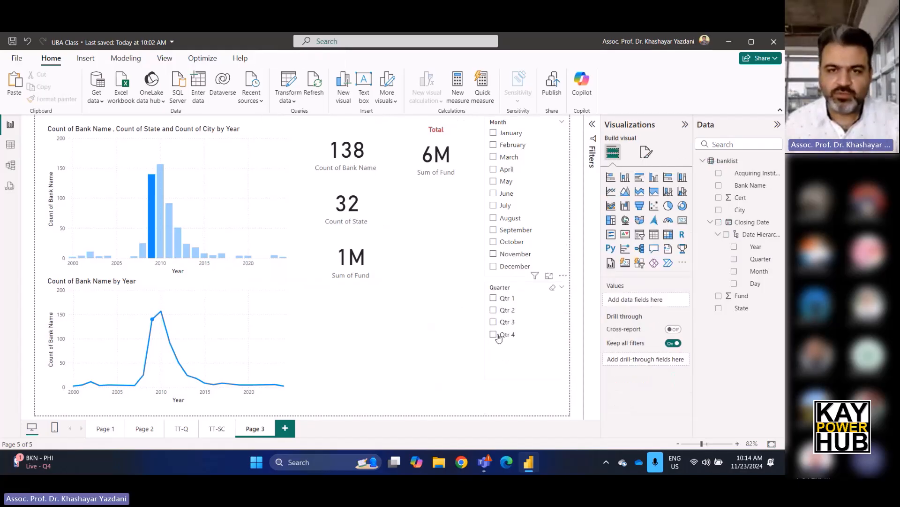
left_click(494, 183)
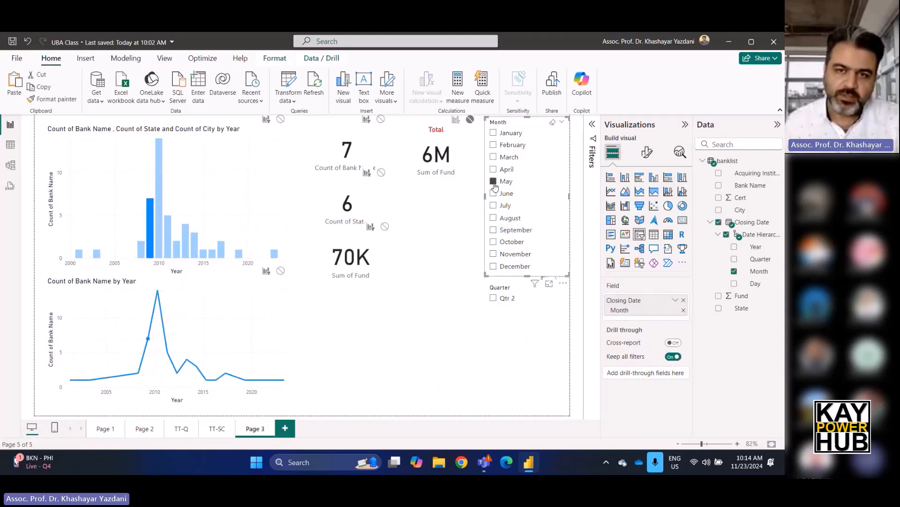
left_click(494, 183)
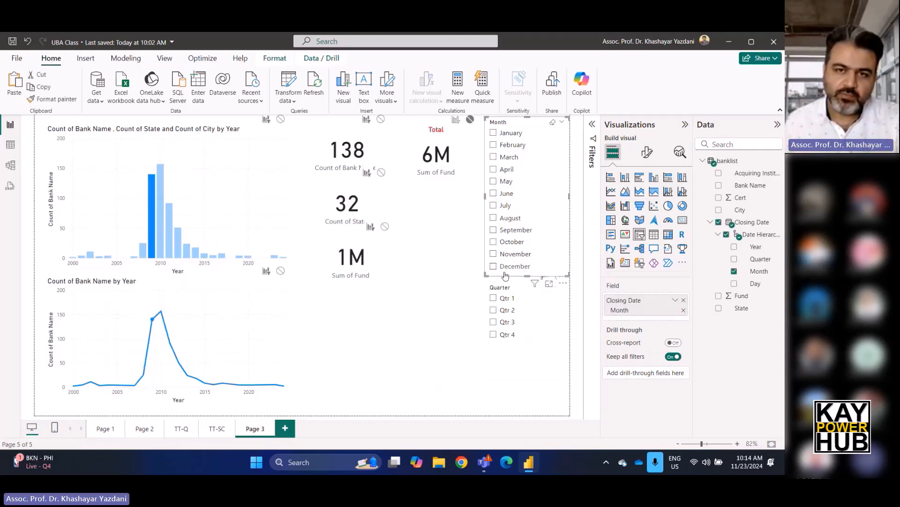
left_click(494, 322)
left_click(493, 145)
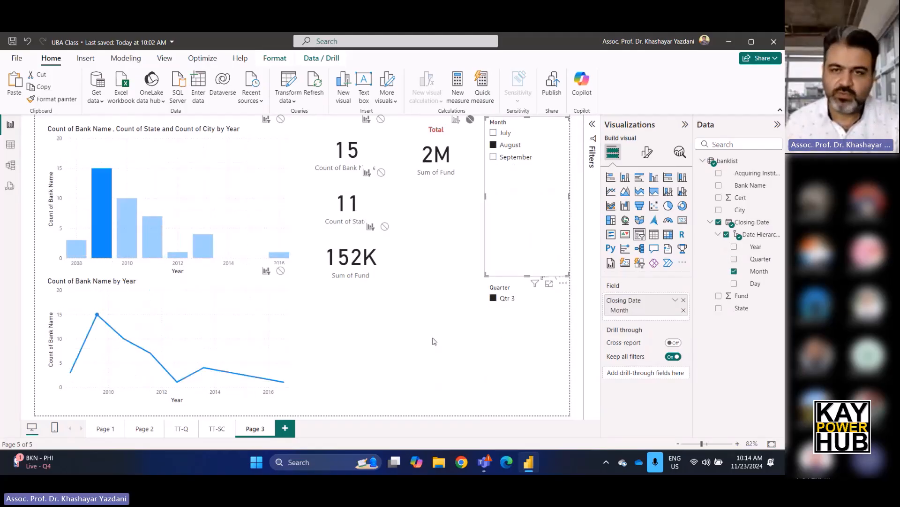
left_click(423, 352)
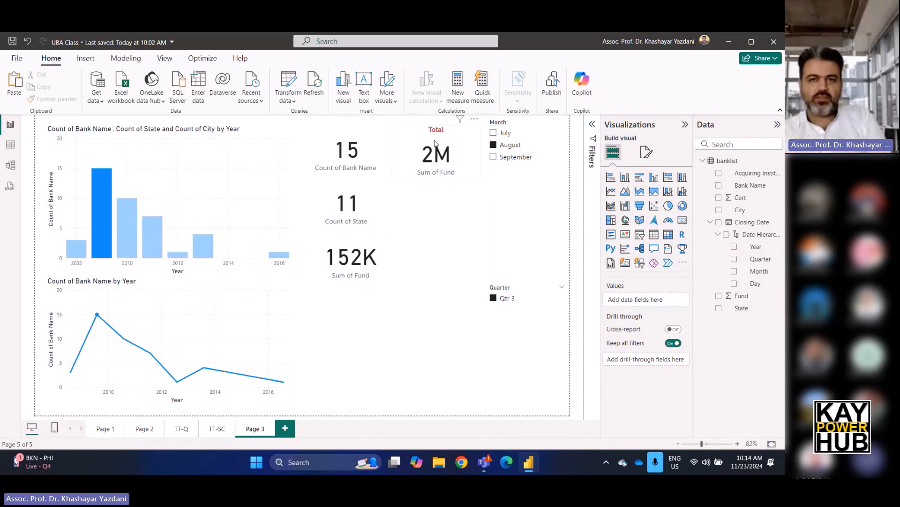
Set the Quarter slicer's interaction with the Total card to None.
left_click(533, 295)
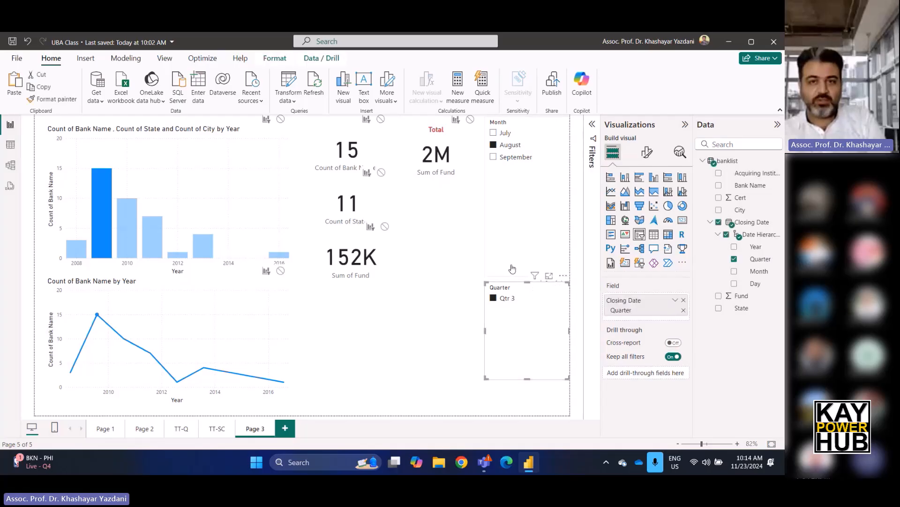
left_click(471, 119)
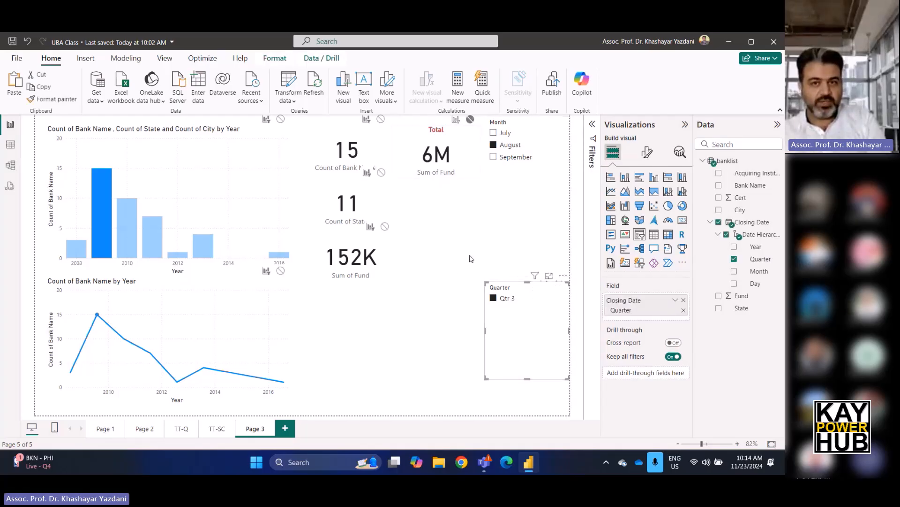
left_click(472, 305)
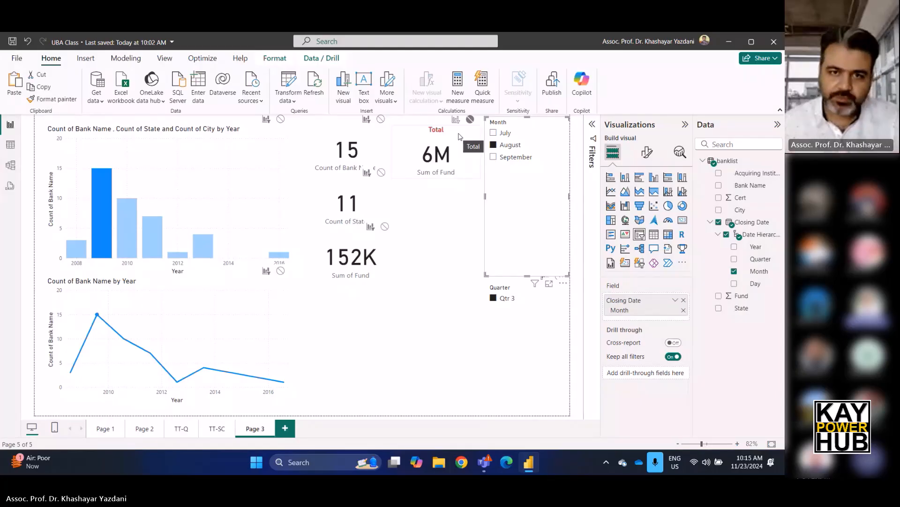
left_click(434, 246)
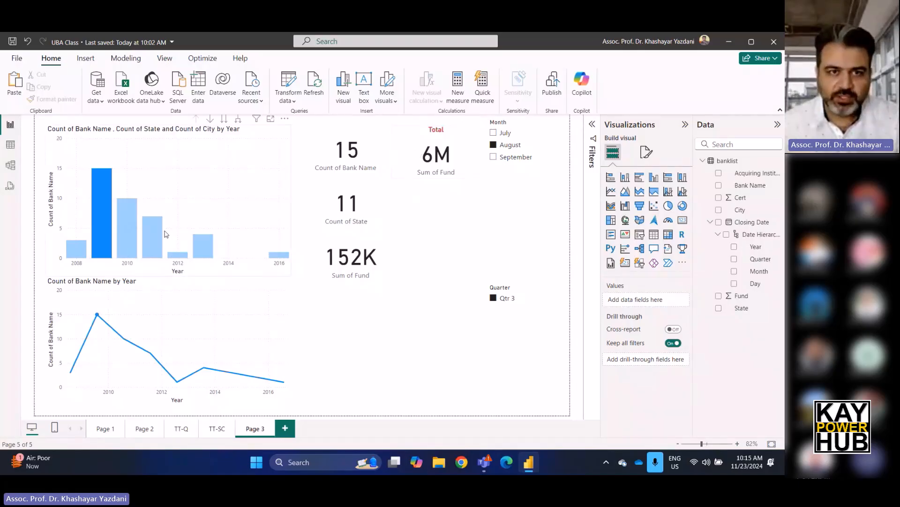
Edit the interactions so that neither the line chart nor the column chart filters the Count of Bank Name card.
left_click(416, 141)
left_click(275, 60)
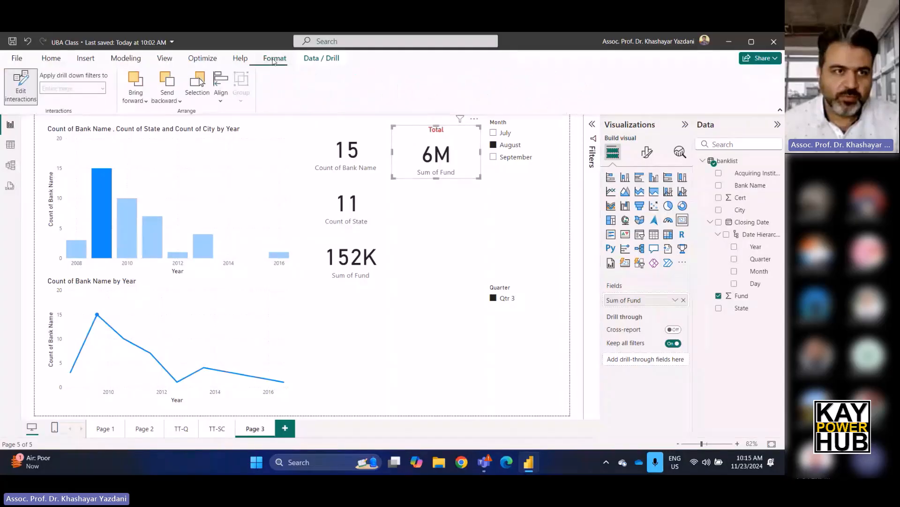
left_click(21, 92)
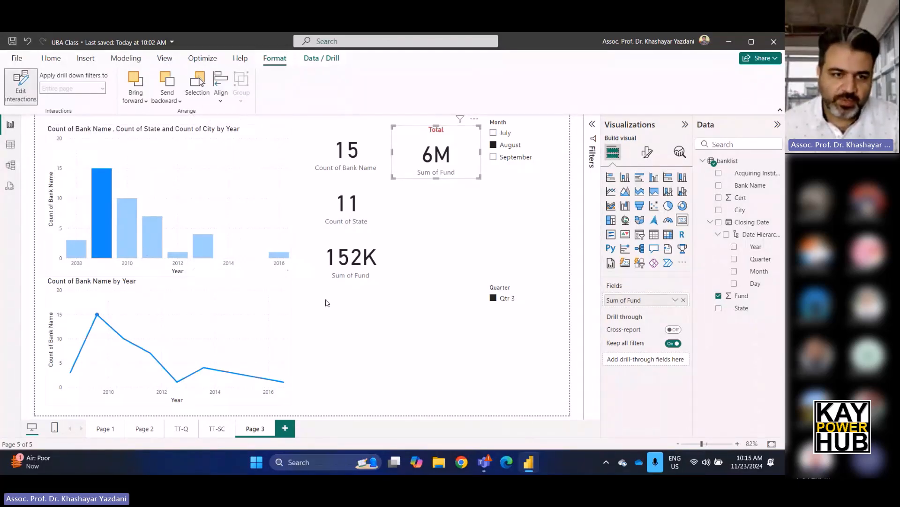
left_click(265, 300)
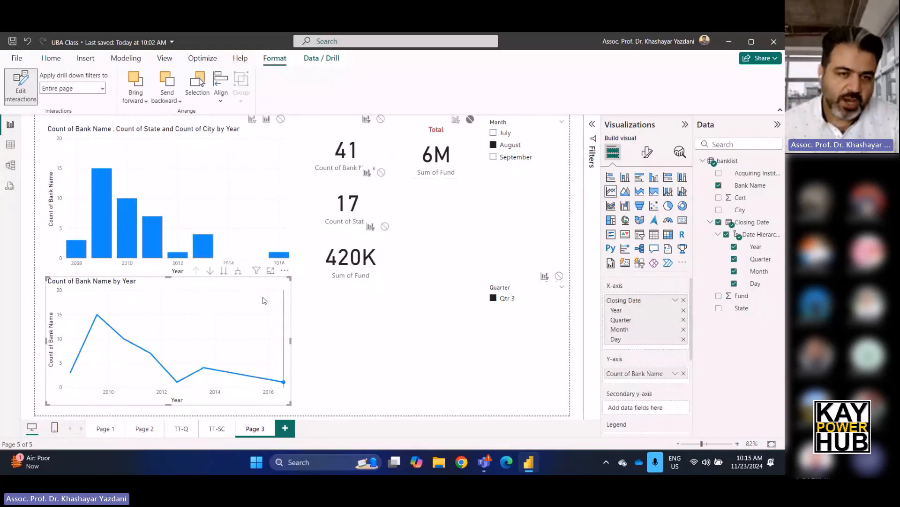
mouse_move(258, 309)
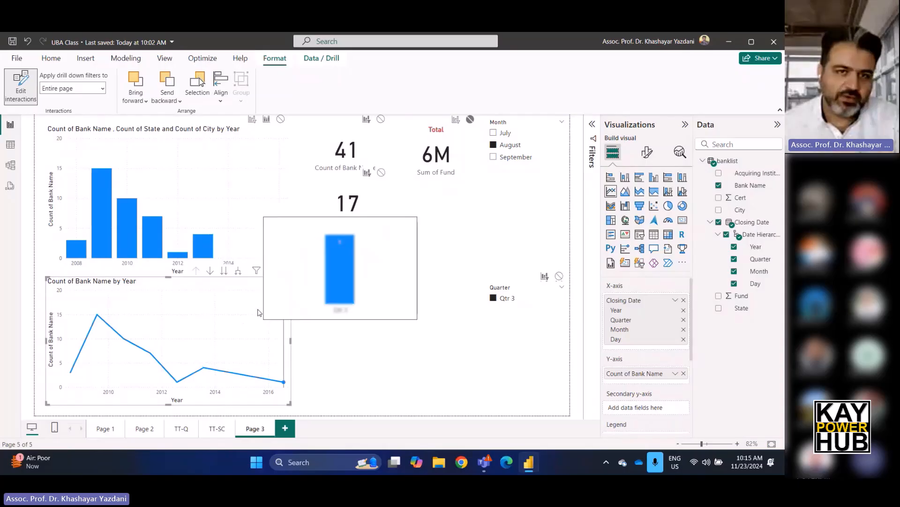
left_click(381, 120)
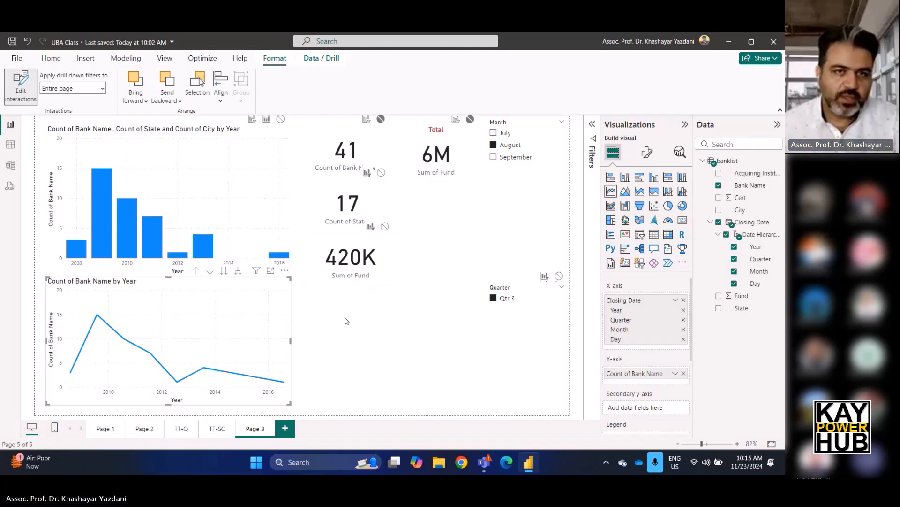
left_click(250, 160)
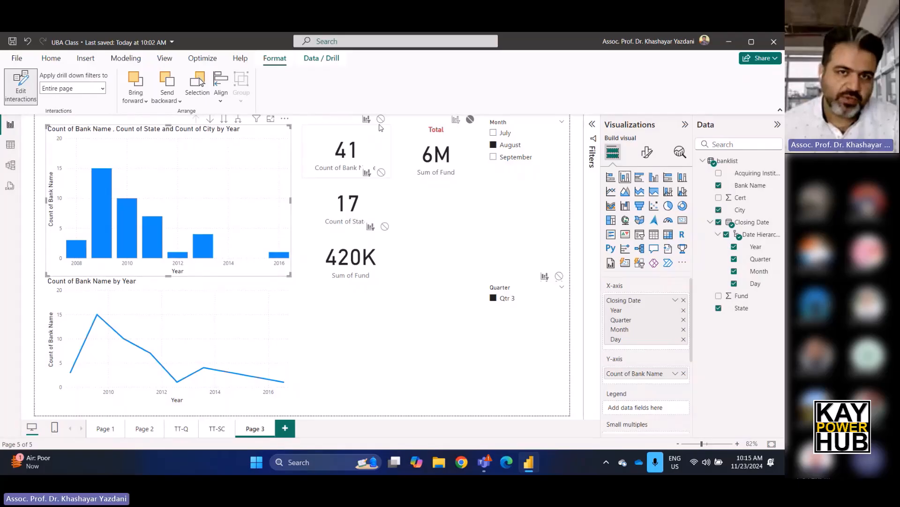
left_click(380, 119)
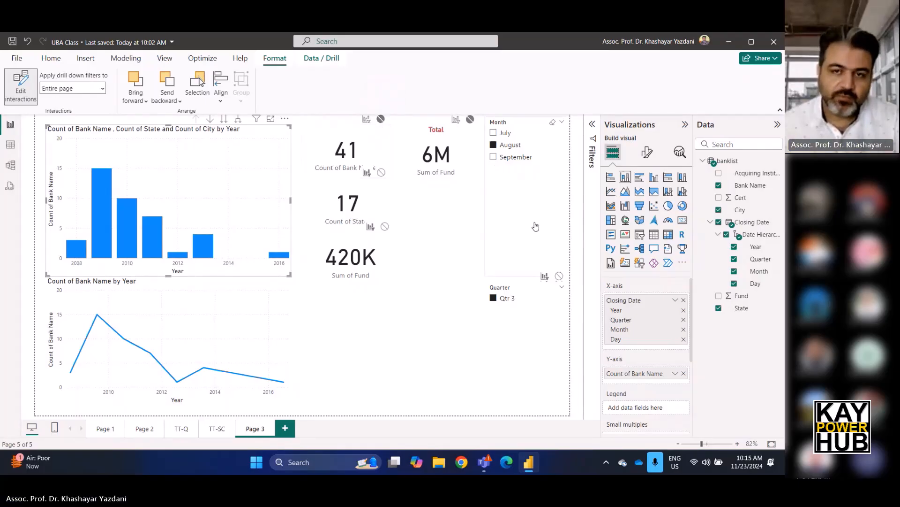
Set the Month and Quarter slicers' interactions with the Count of Bank Name card to None and leave interaction editing.
left_click(536, 227)
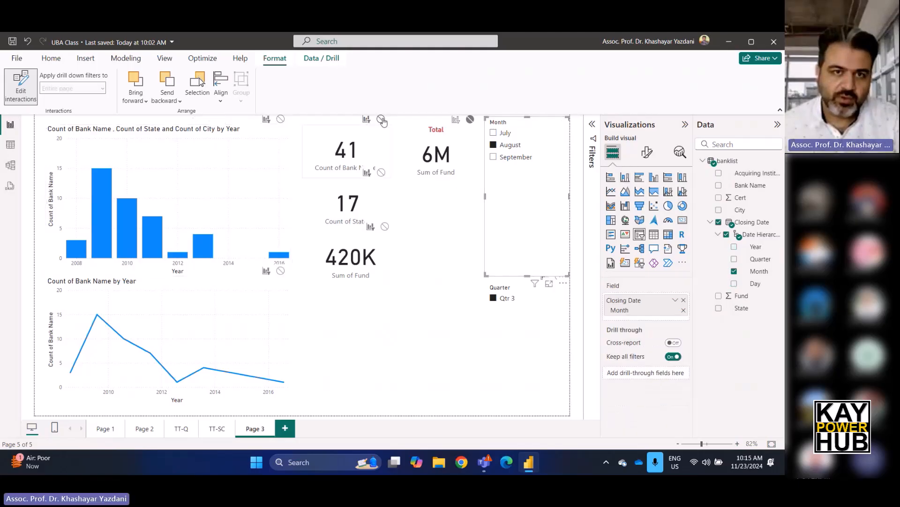
left_click(381, 120)
left_click(526, 357)
left_click(381, 118)
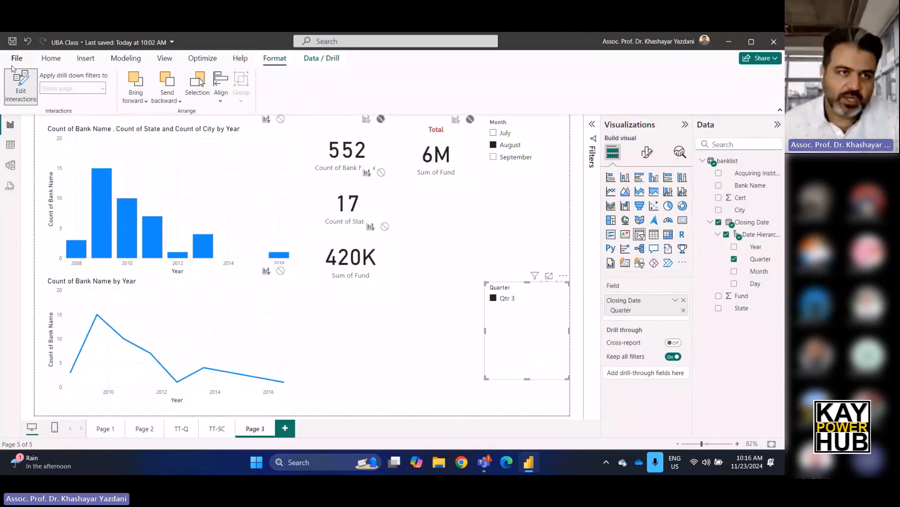
left_click(21, 91)
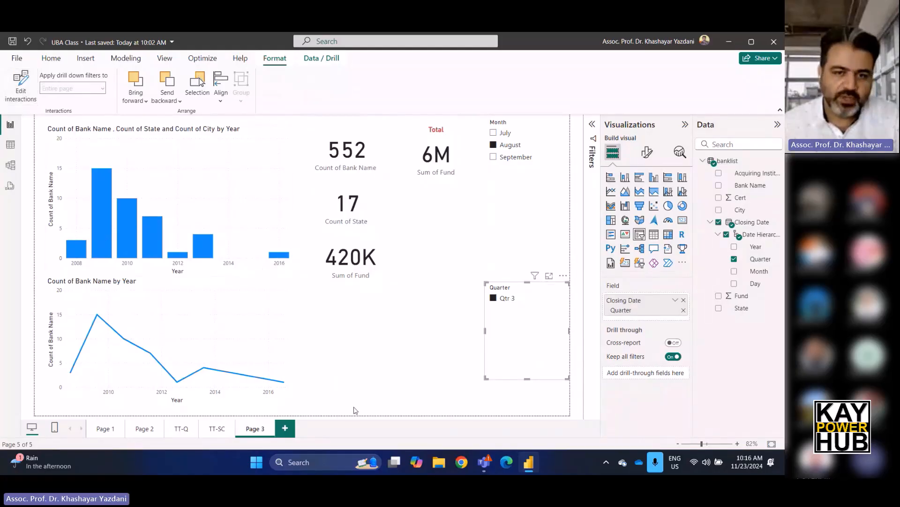
Clear the Qtr 3 and August filters, and check the cards by selecting and deselecting the 2011 column.
left_click(399, 367)
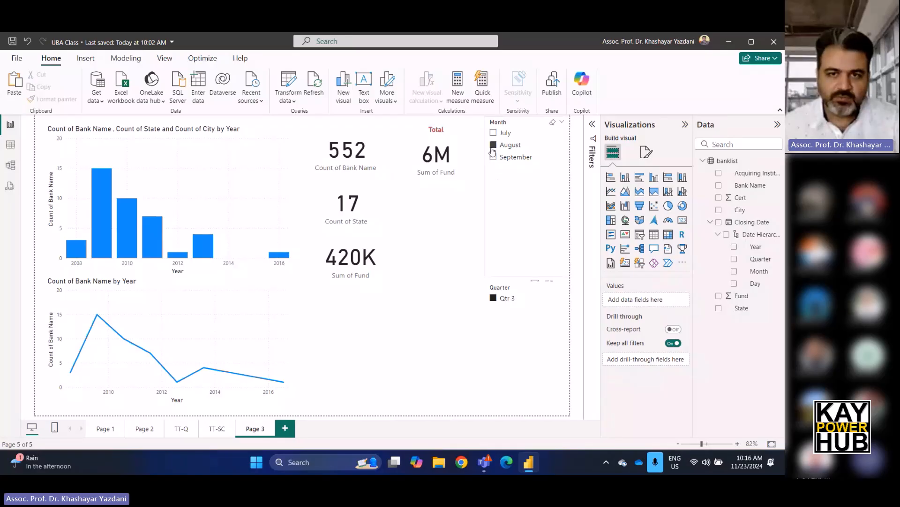
left_click(492, 299)
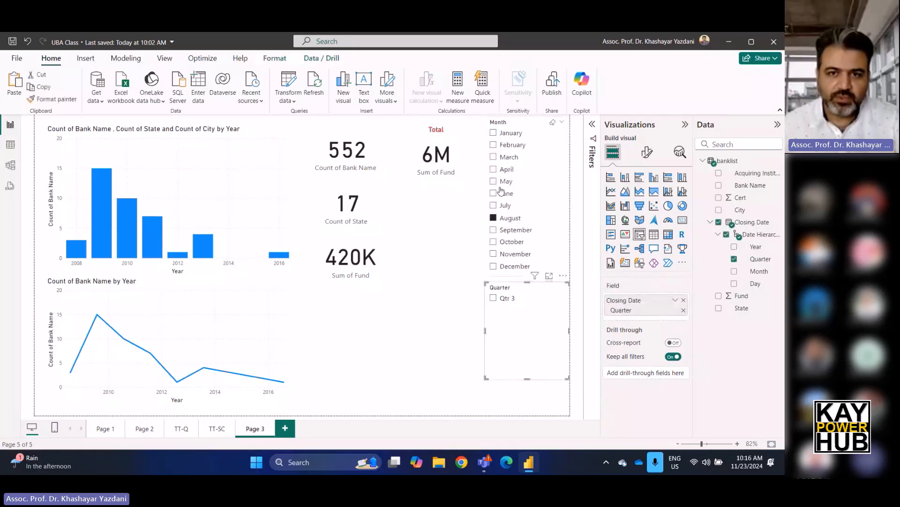
left_click(493, 218)
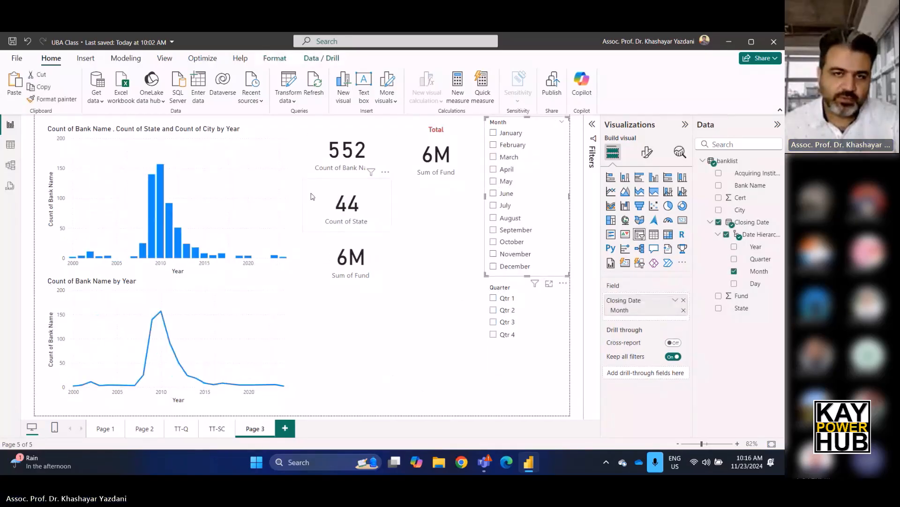
left_click(168, 217)
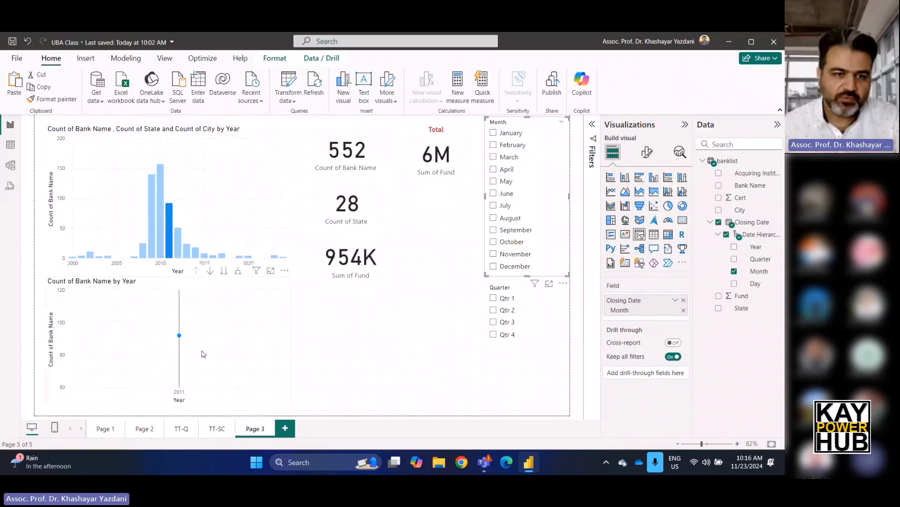
left_click(167, 201)
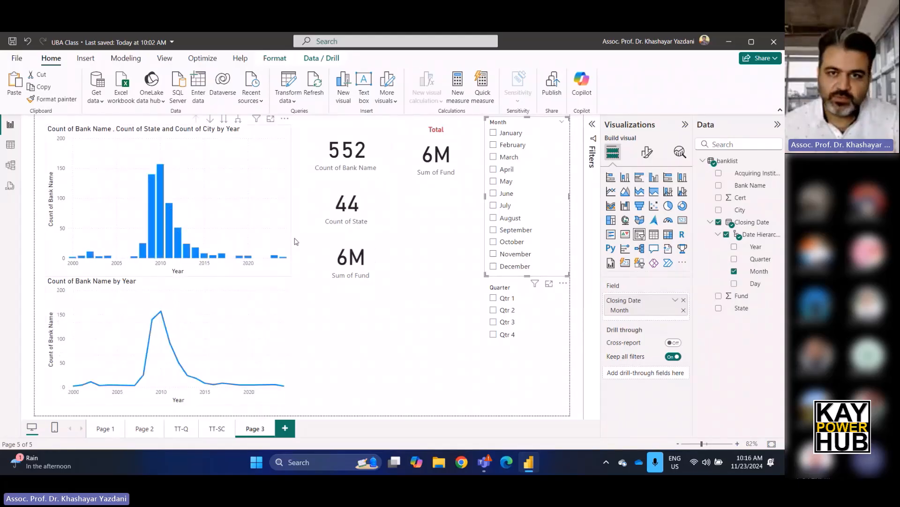
Filter the page to June and December in the Month slicer and Qtr 4 in the Quarter slicer.
left_click(493, 192)
left_click(492, 266)
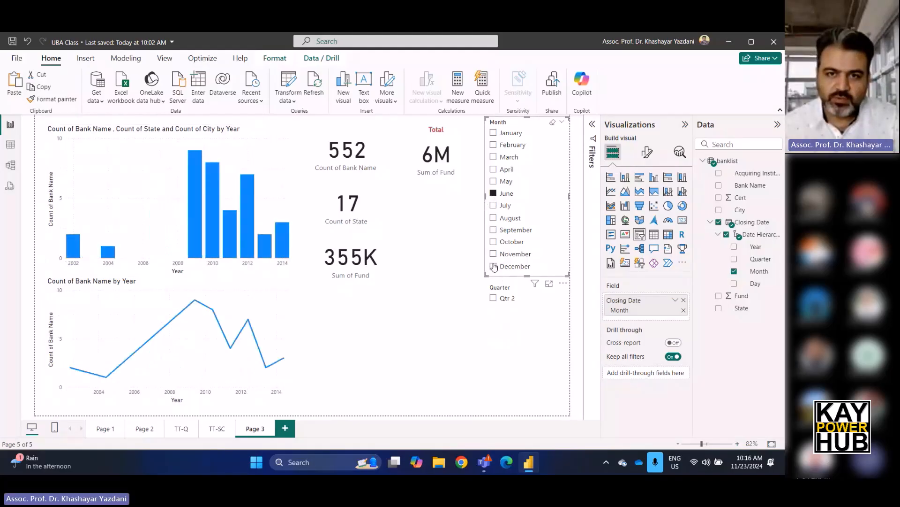
left_click(492, 311)
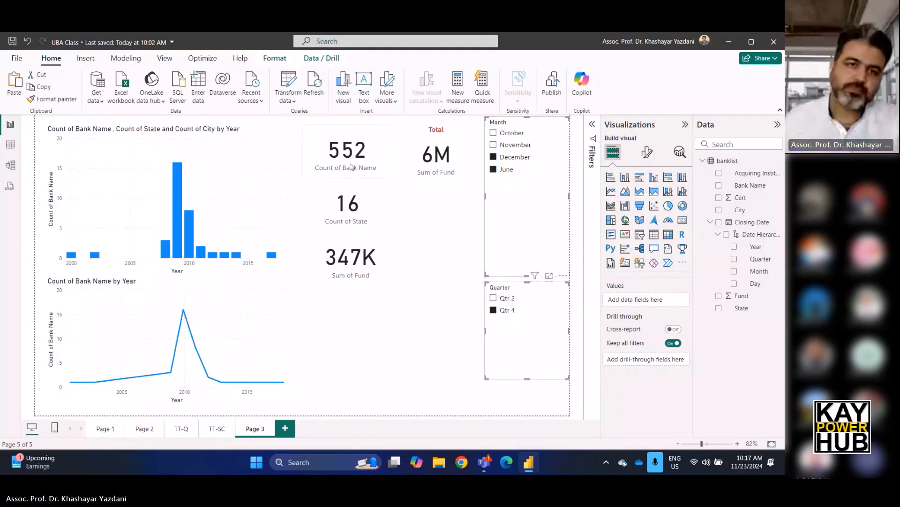
Turn on interaction editing and review the interactions of the Count of State card and the column chart.
left_click(275, 58)
left_click(21, 86)
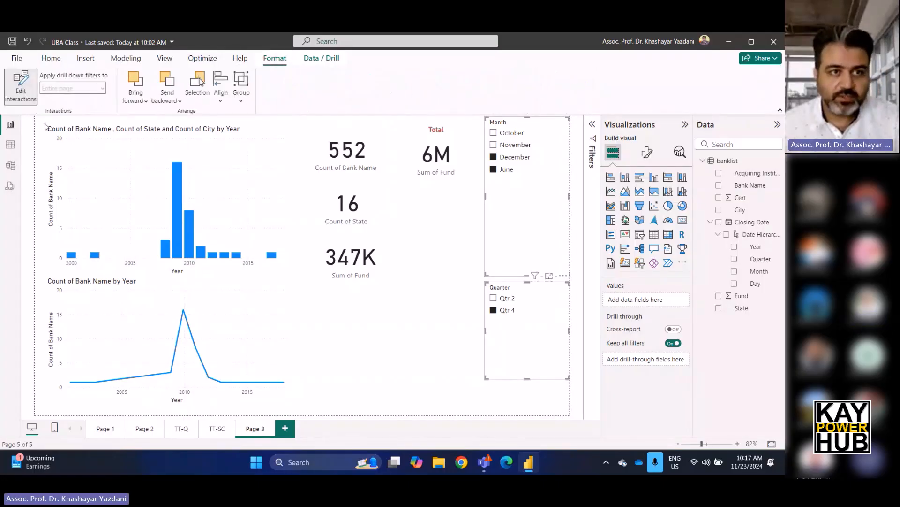
left_click(346, 204)
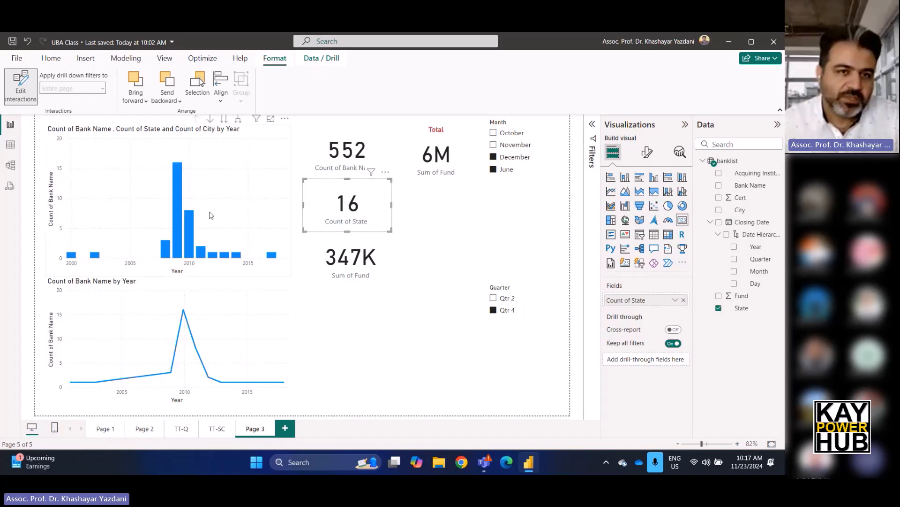
left_click(226, 180)
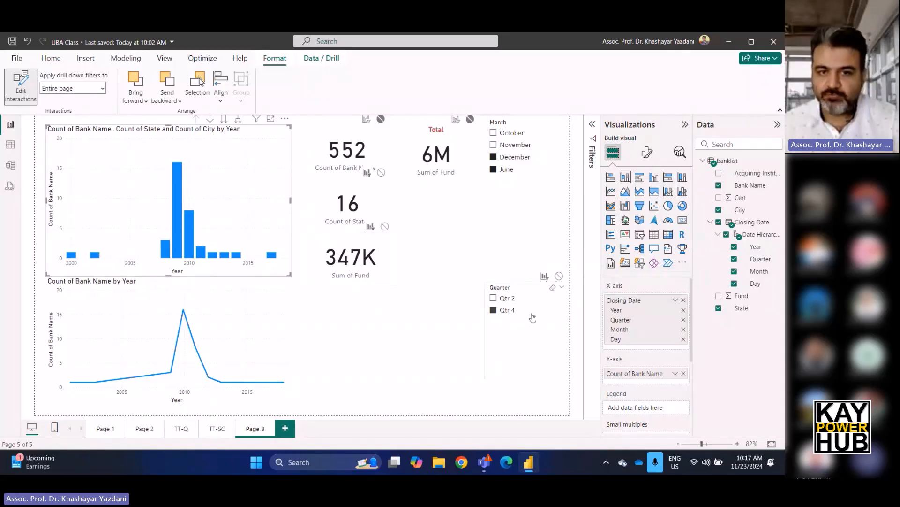
left_click(428, 340)
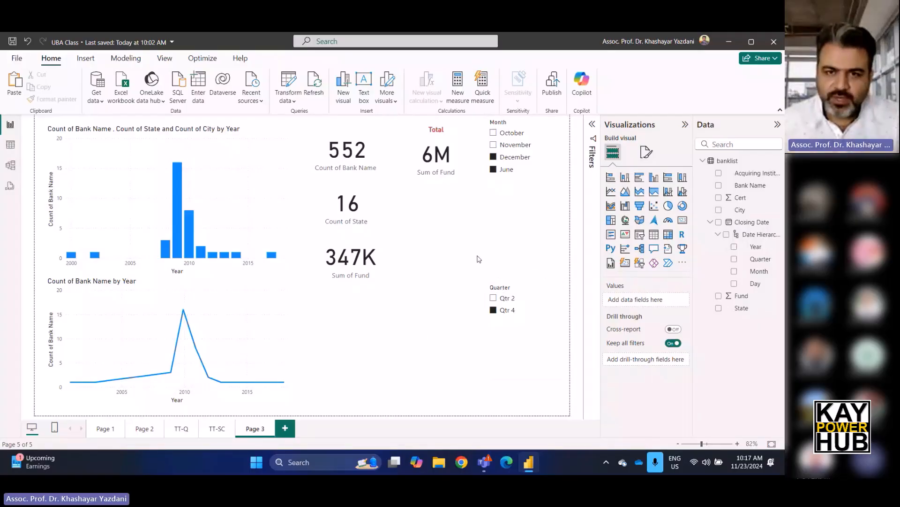
Remove the Quarter slicer from the page and clear the June and December selections in the Month slicer.
left_click(522, 248)
left_click(509, 288)
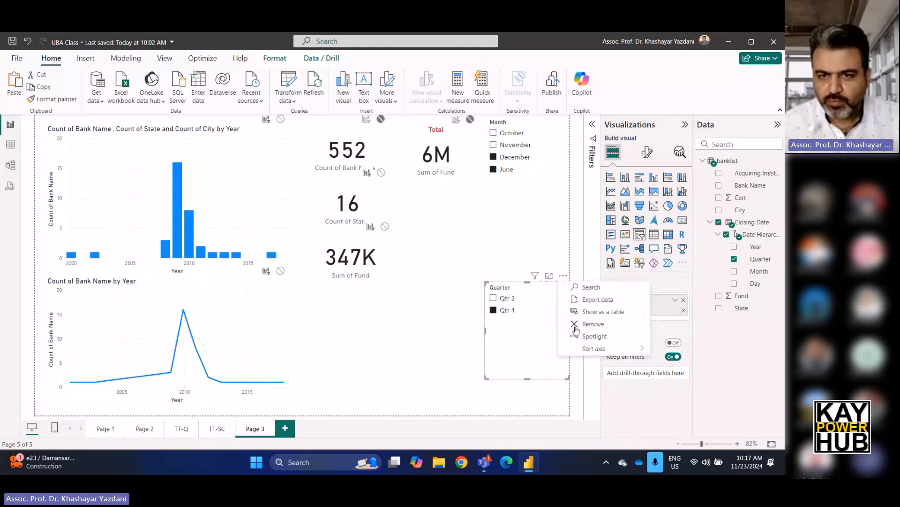
left_click(573, 328)
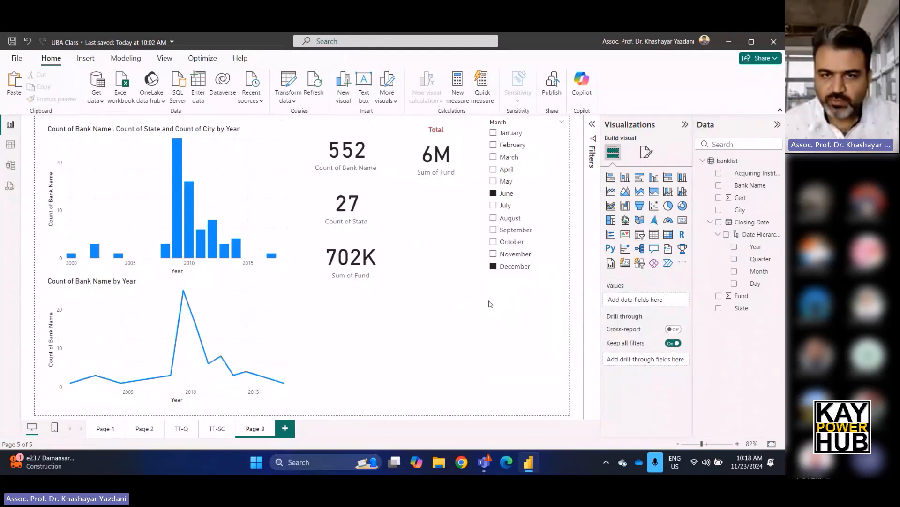
left_click(493, 193)
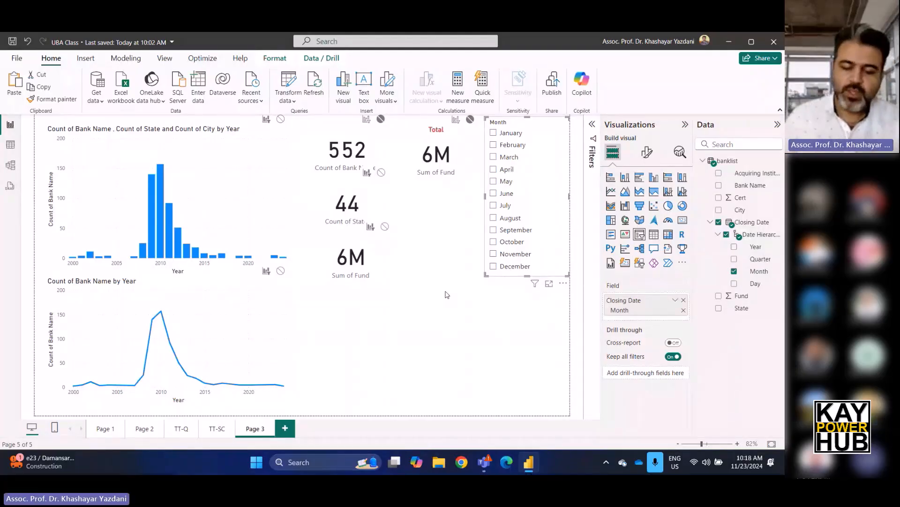
left_click(491, 318)
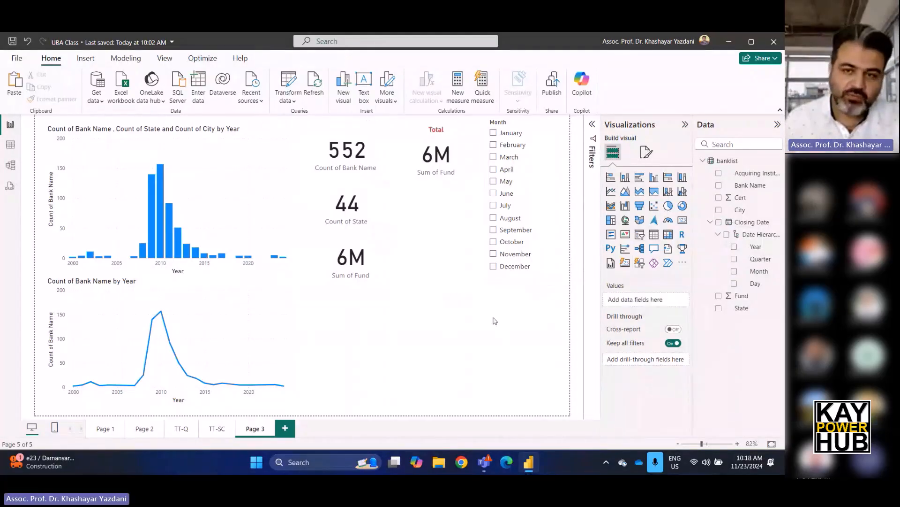
Add a table beneath the cards and Month slicer, enlarge it to fill the empty area, and use Bank Name as its column.
left_click(655, 237)
left_click_drag(414, 253, 329, 315)
left_click_drag(384, 347, 566, 414)
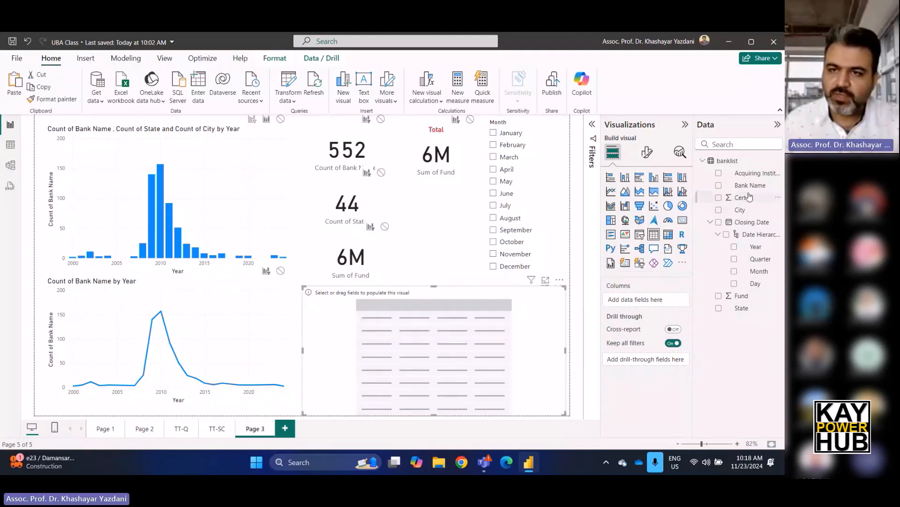
left_click_drag(750, 186, 661, 301)
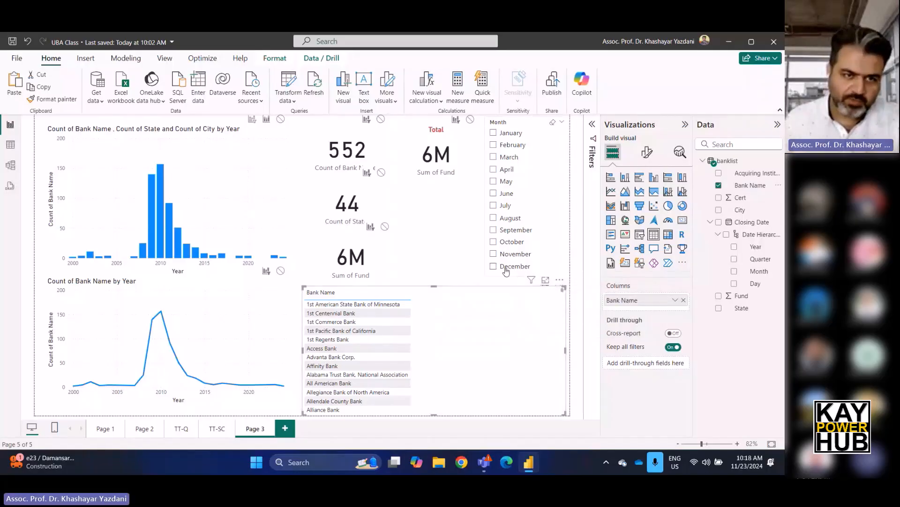
Filter the bank table by the 2010 column and June, and add State and City as its columns after Bank Name.
left_click(160, 203)
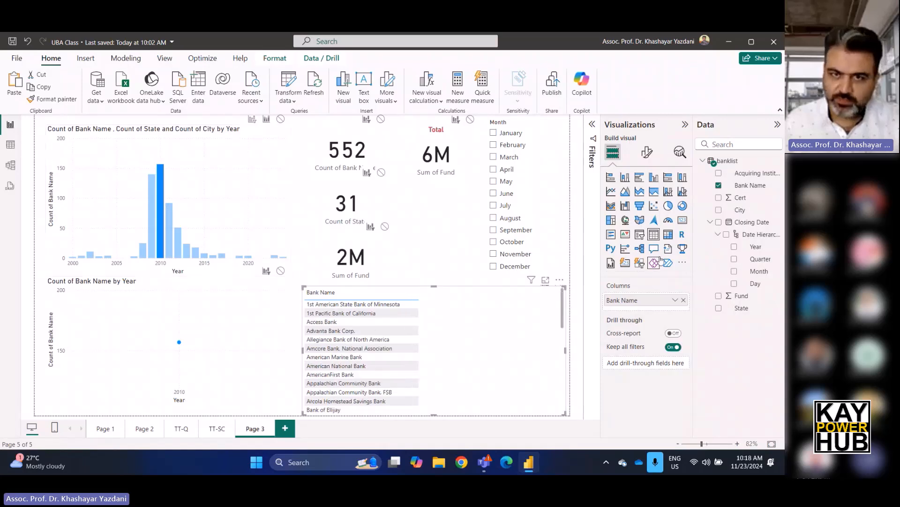
left_click(502, 194)
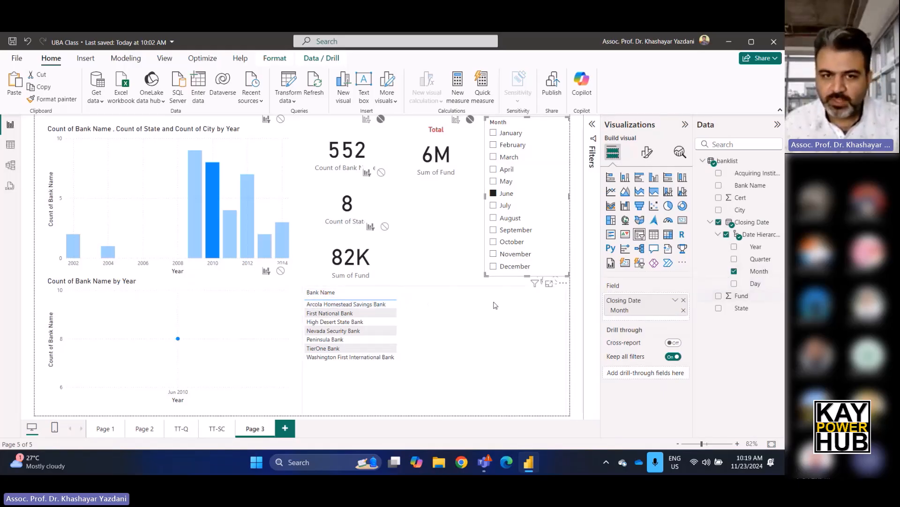
left_click(407, 291)
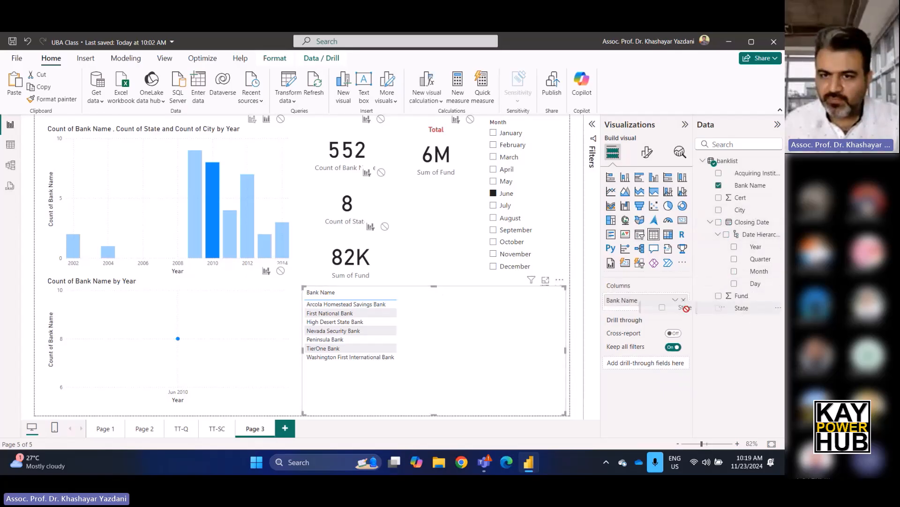
left_click_drag(652, 315, 652, 315)
left_click_drag(751, 211, 633, 324)
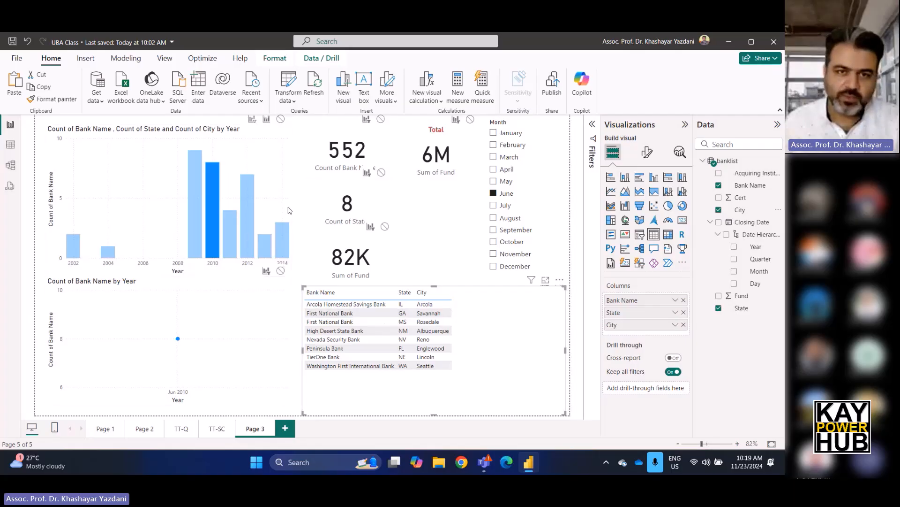
Check the bank table by selecting the 2012 column, switching the month to August, clearing August and browsing the listed banks.
left_click(249, 202)
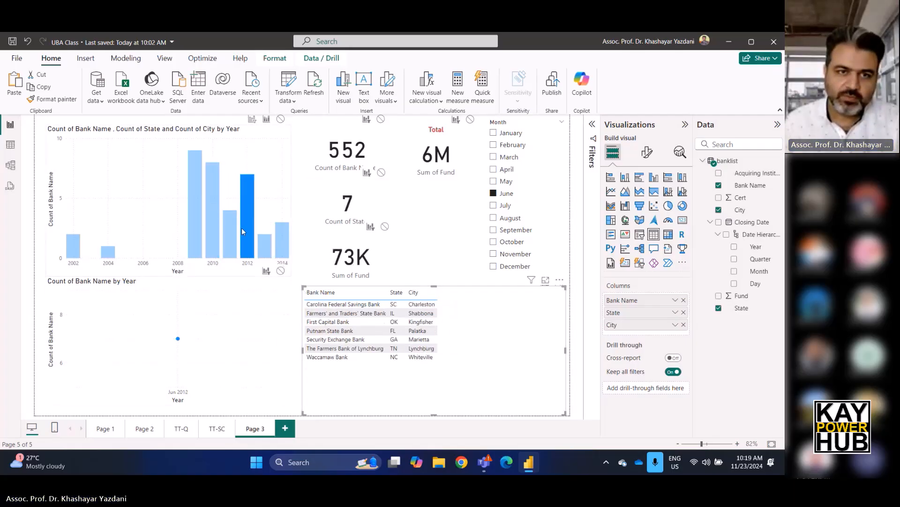
left_click(504, 218)
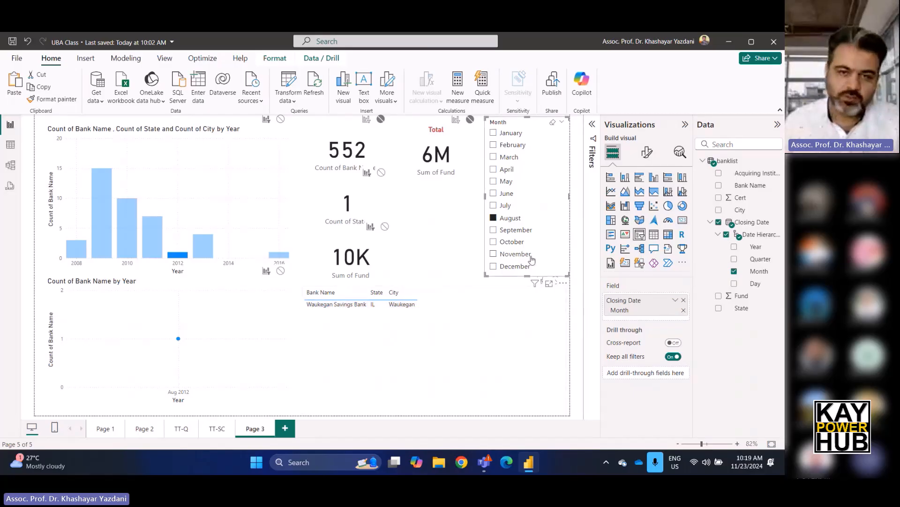
left_click(493, 218)
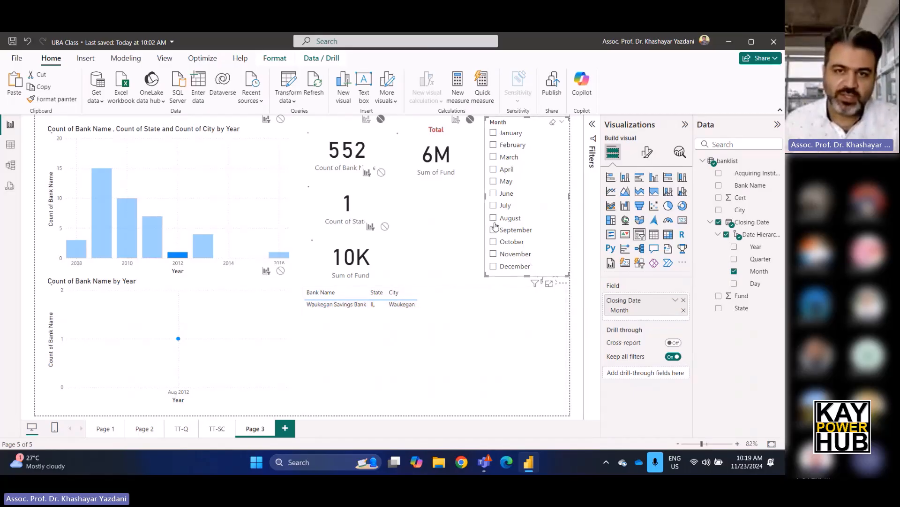
scroll(496, 353, "down", 3)
scroll(496, 352, "down", 10)
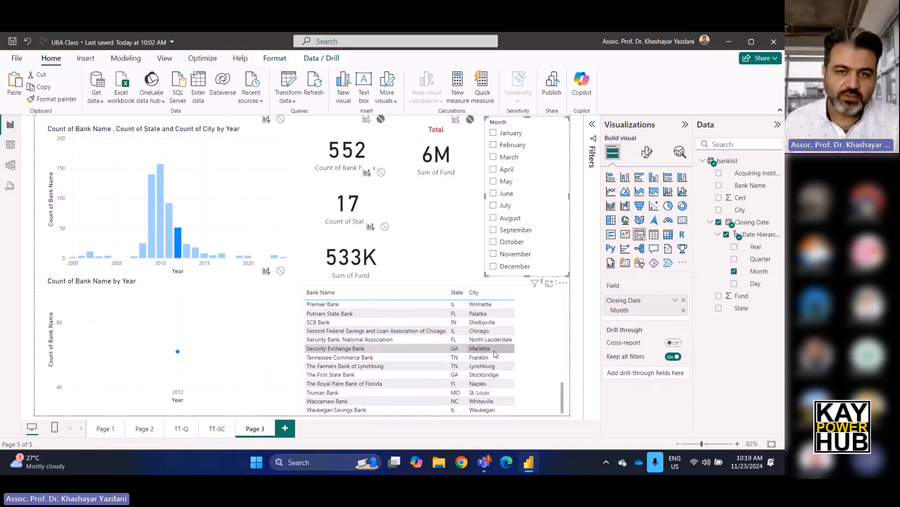
scroll(497, 352, "up", 12)
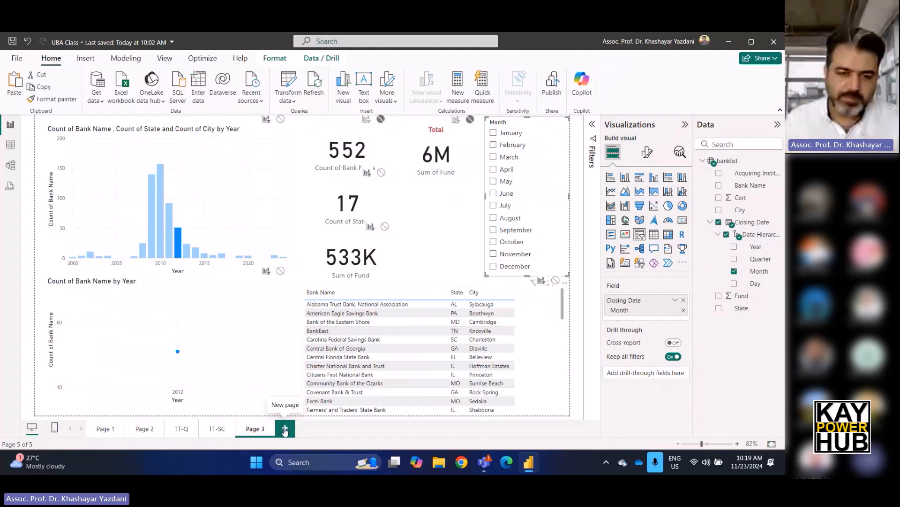
Clear the 2012 selection, copy the column chart onto a new page, and narrow the copy slightly.
left_click(166, 146)
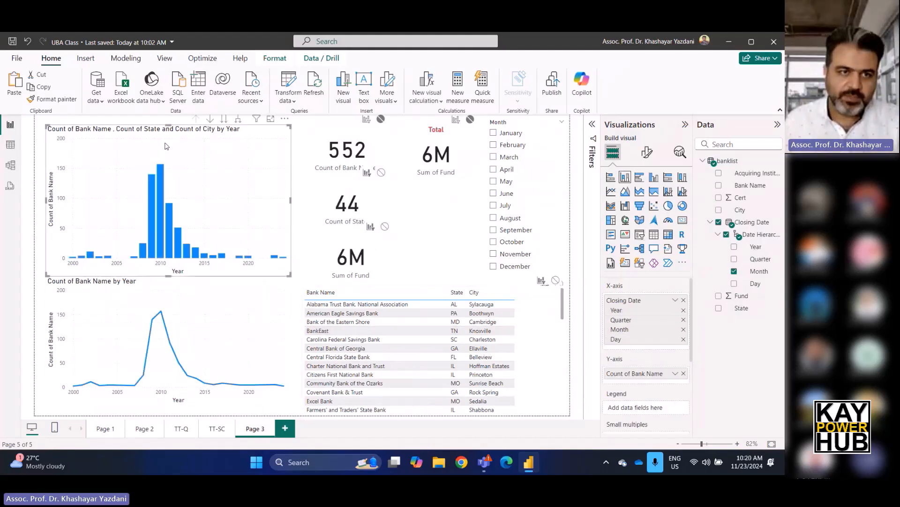
left_click(285, 429)
key("ctrl+v")
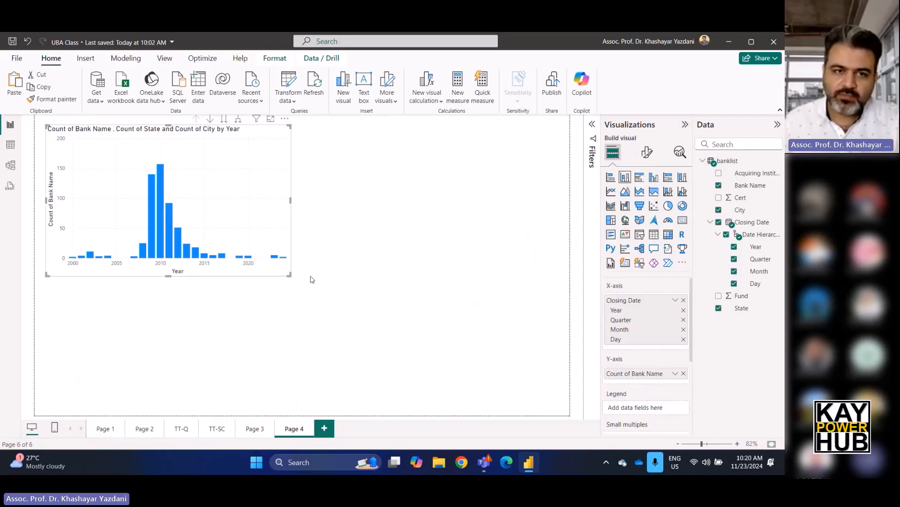
mouse_move(291, 201)
left_mouse_down()
mouse_move(555, 195)
mouse_move(275, 201)
mouse_move(311, 201)
mouse_move(289, 202)
left_mouse_up()
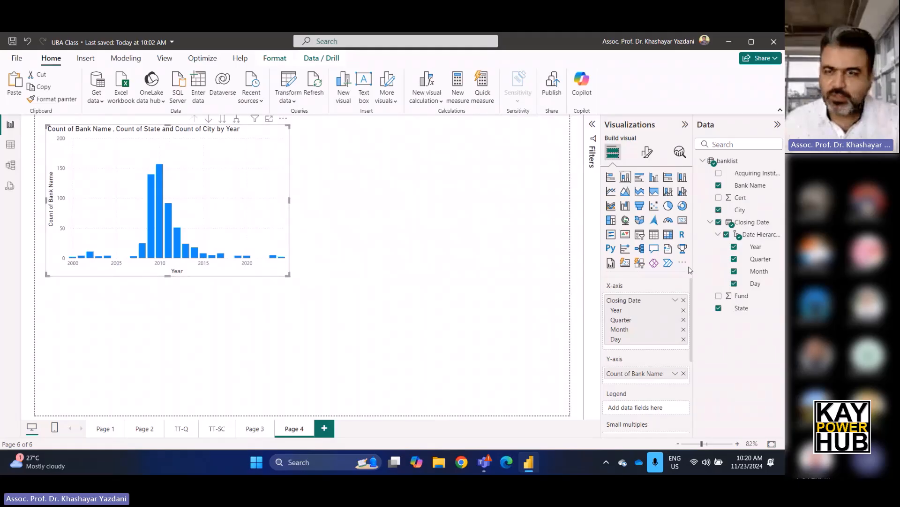
Add a Map visual below the copied column chart with State as its location.
left_click(474, 237)
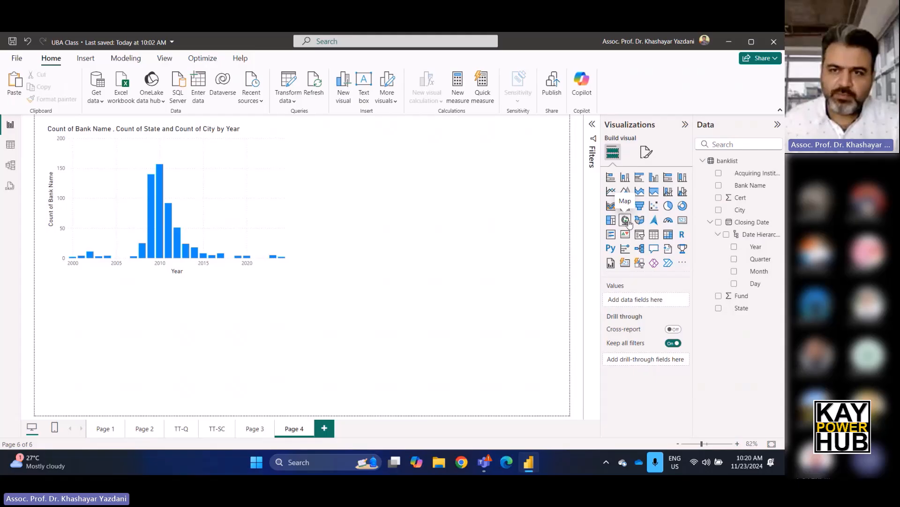
left_click(626, 220)
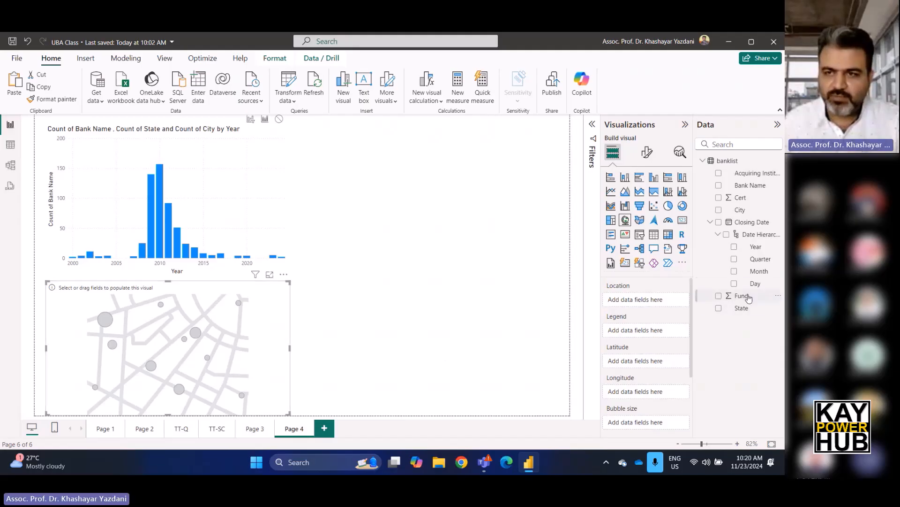
left_click_drag(741, 308, 668, 305)
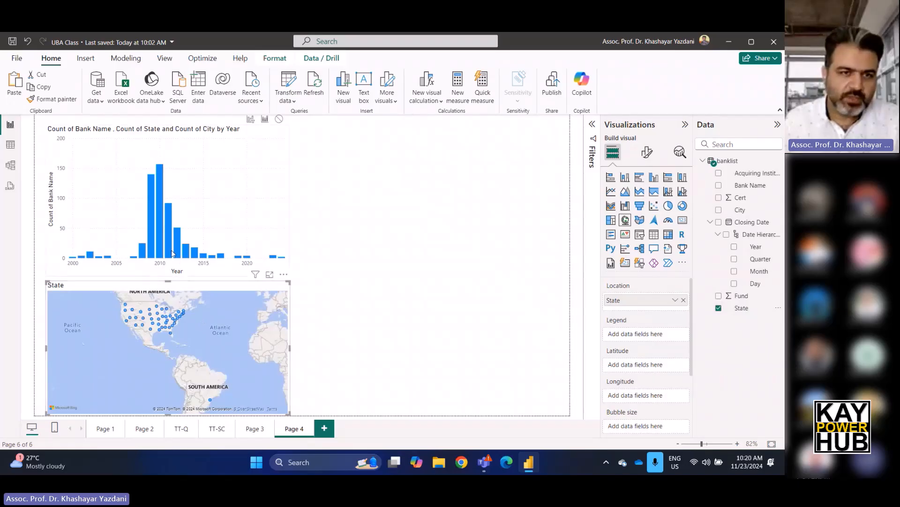
Focus the State map on the United States and examine the states shown for the 2012 column.
left_click_drag(212, 336, 233, 357)
scroll(232, 356, "up", 5)
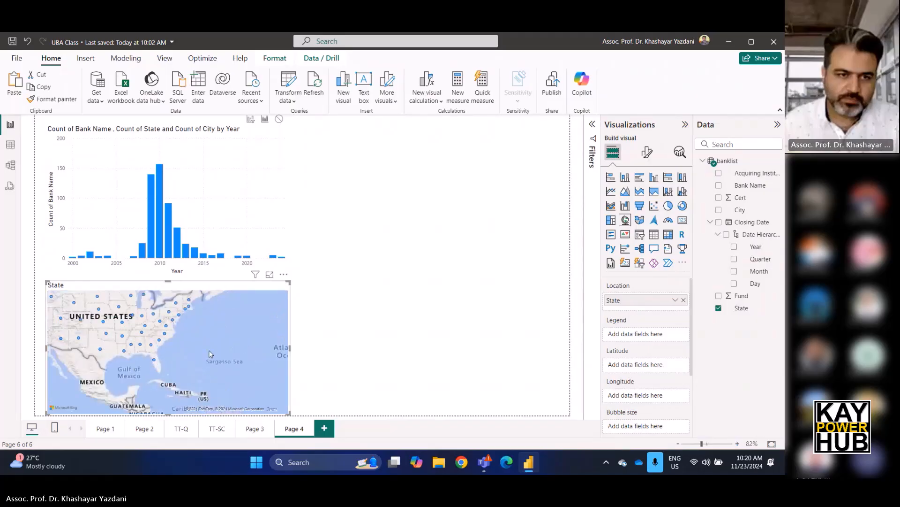
scroll(258, 378, "down", 4)
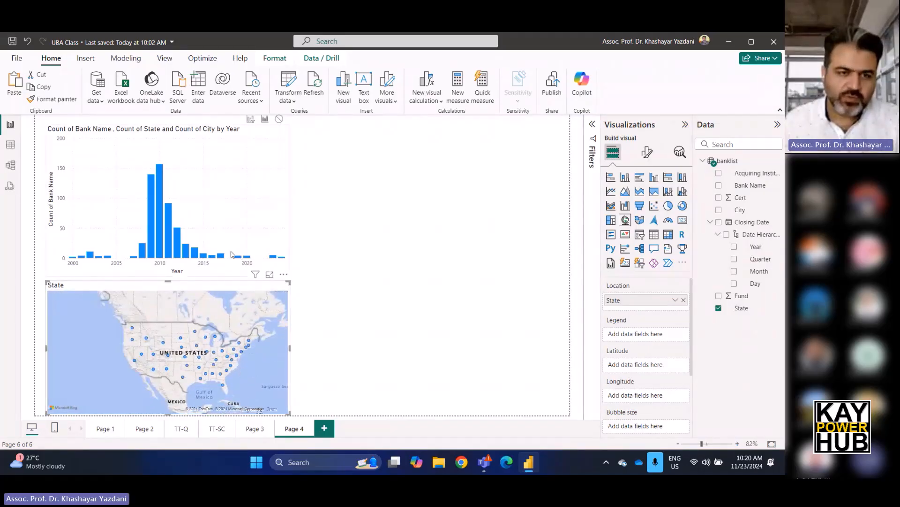
mouse_move(180, 251)
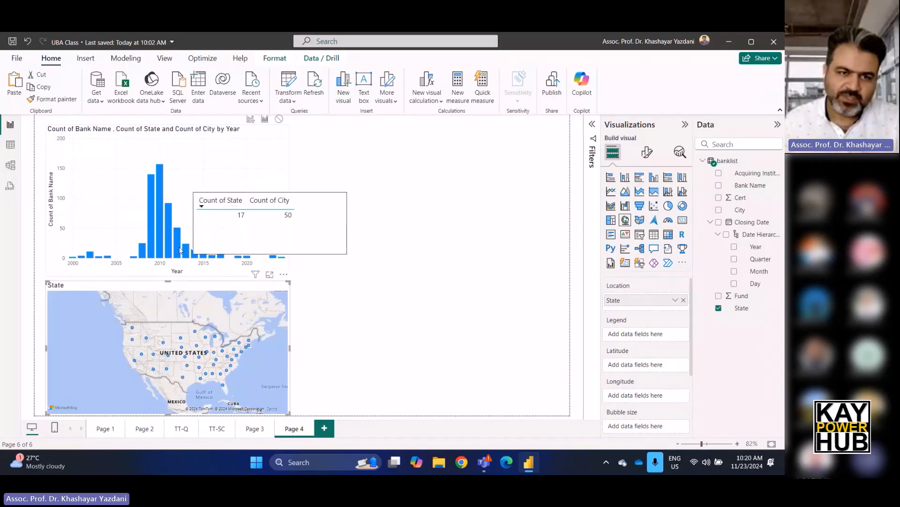
left_click(180, 251)
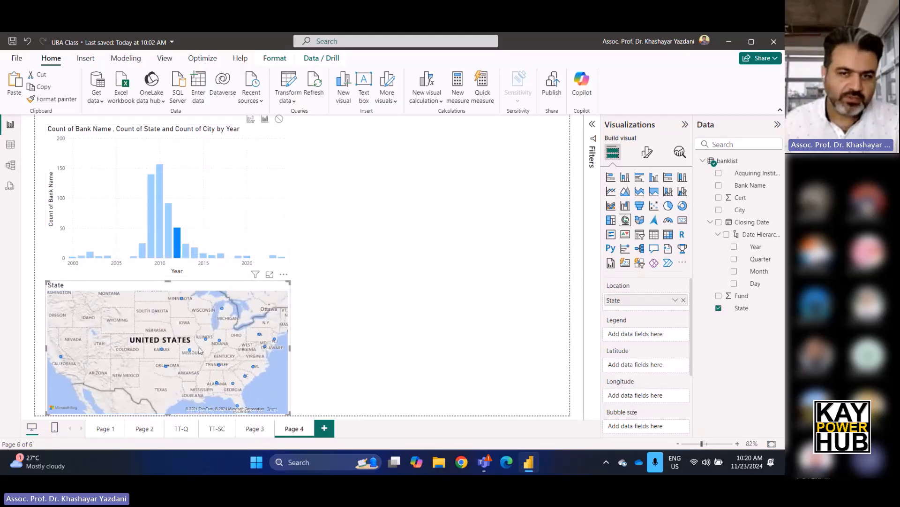
Add a Filled map visual beside the State map, reduce its height from above, and widen it toward the page's edge.
left_click(409, 259)
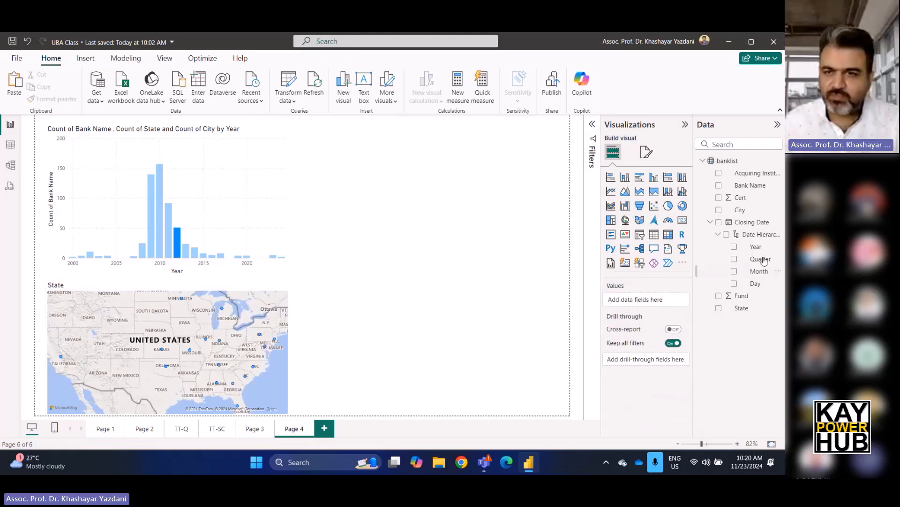
left_click(636, 223)
left_click_drag(428, 242, 420, 384)
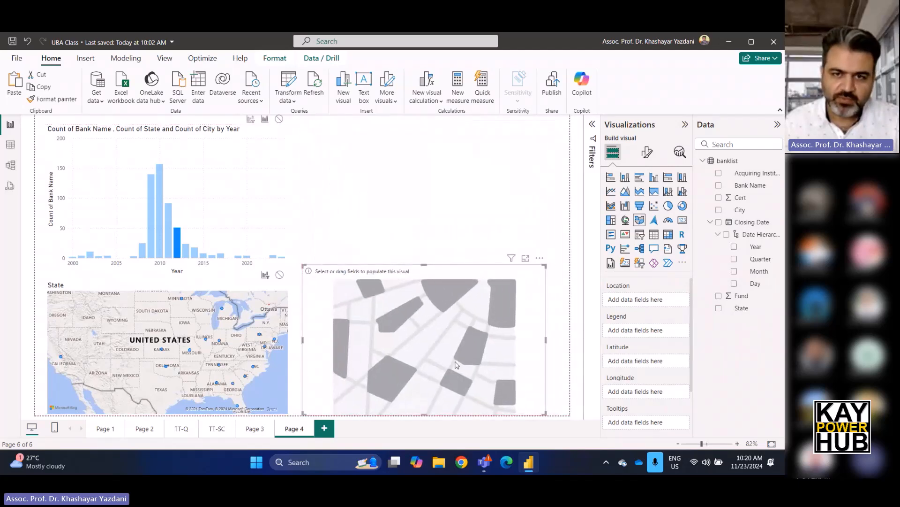
left_click_drag(424, 266, 424, 277)
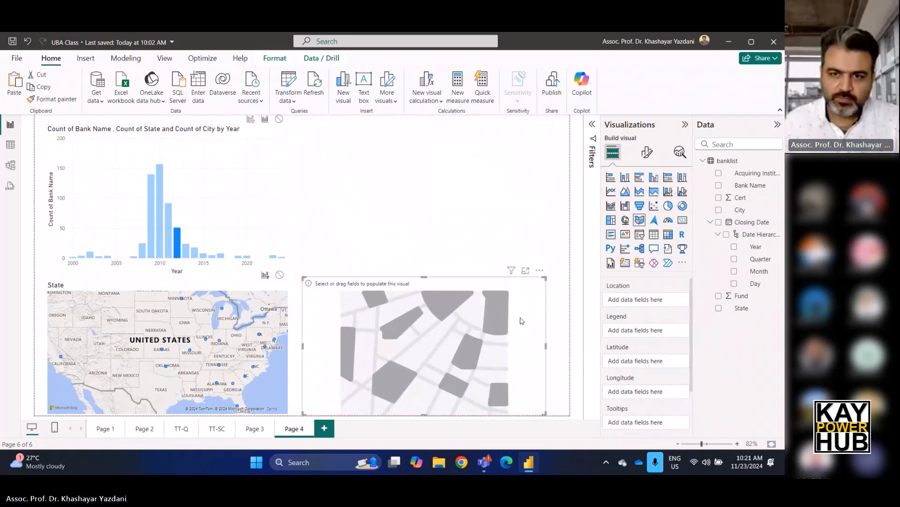
left_click_drag(546, 346, 577, 349)
left_click(577, 350)
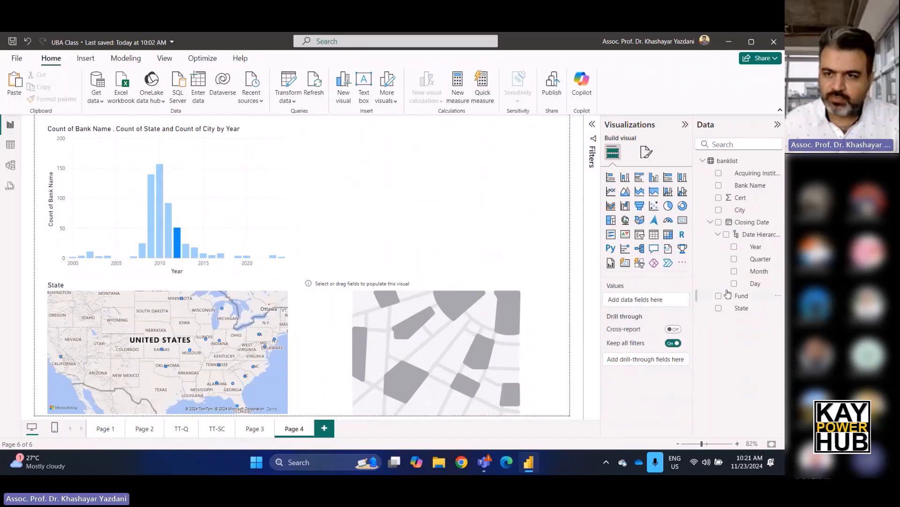
Set State as the location of the filled map.
left_click(547, 305)
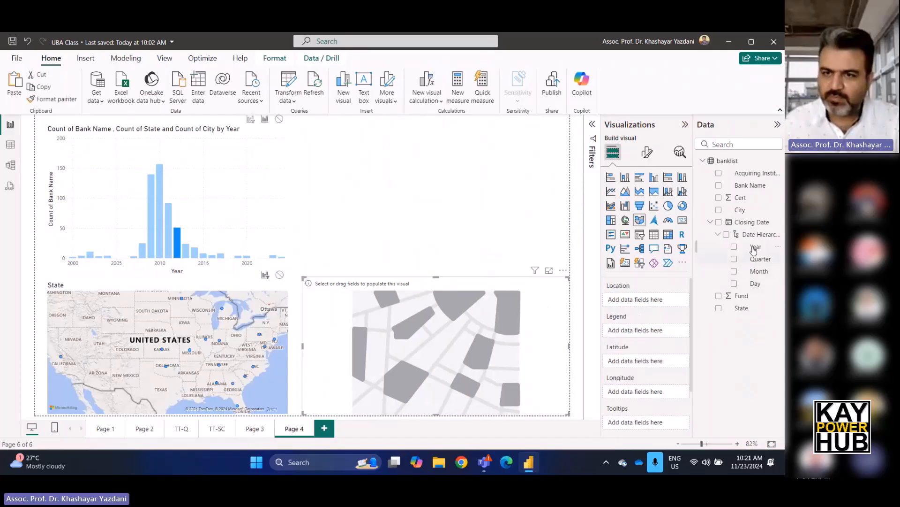
left_click_drag(742, 308, 652, 301)
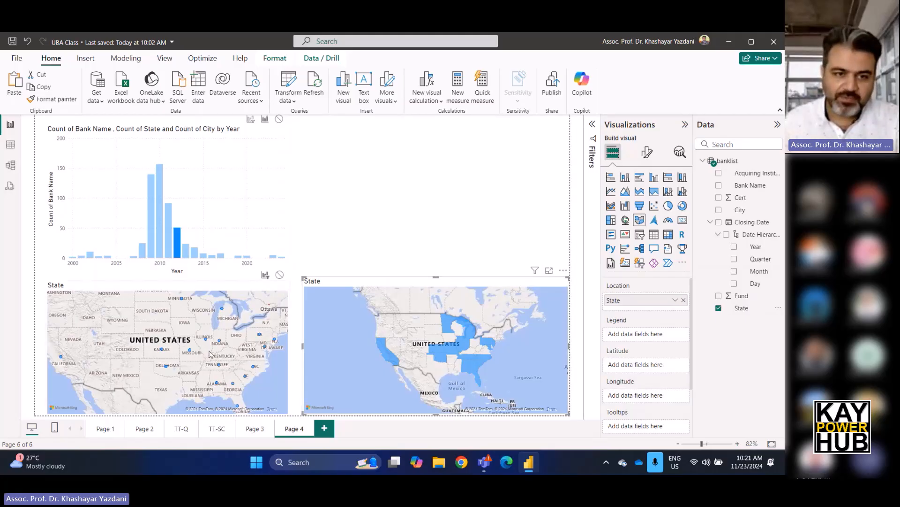
Try Bank Name as the legend of the bubble map below the column chart and remove it again.
left_click(229, 303)
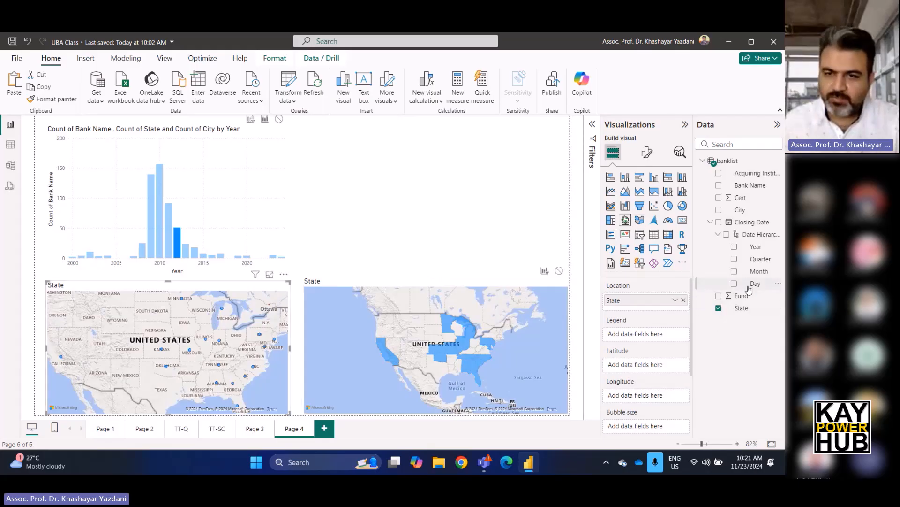
left_click_drag(745, 185, 652, 335)
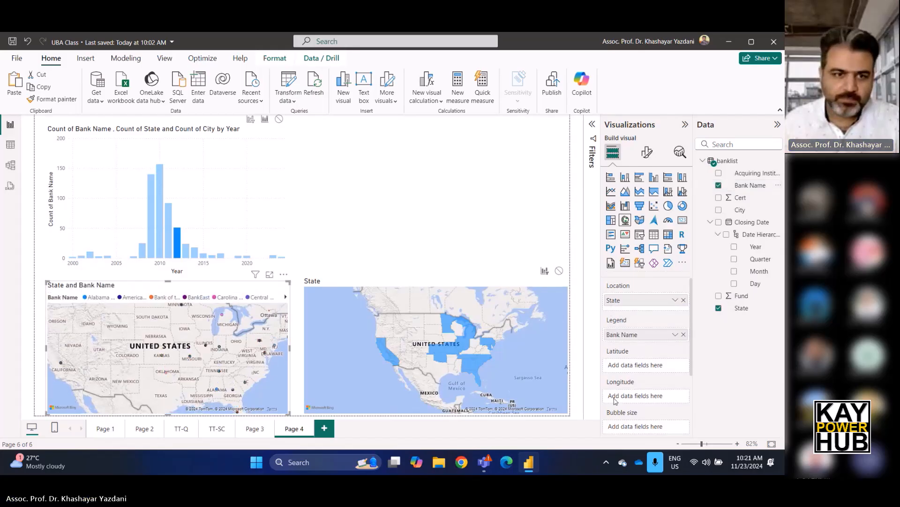
left_click(683, 334)
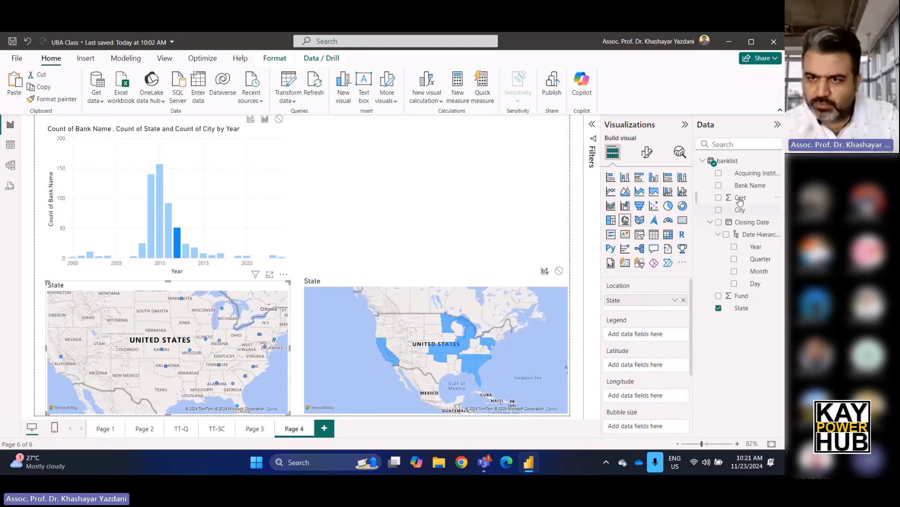
Add Bank Name to the bubble map and use its count as the bubble size.
left_click_drag(742, 189, 646, 374)
left_click(675, 365)
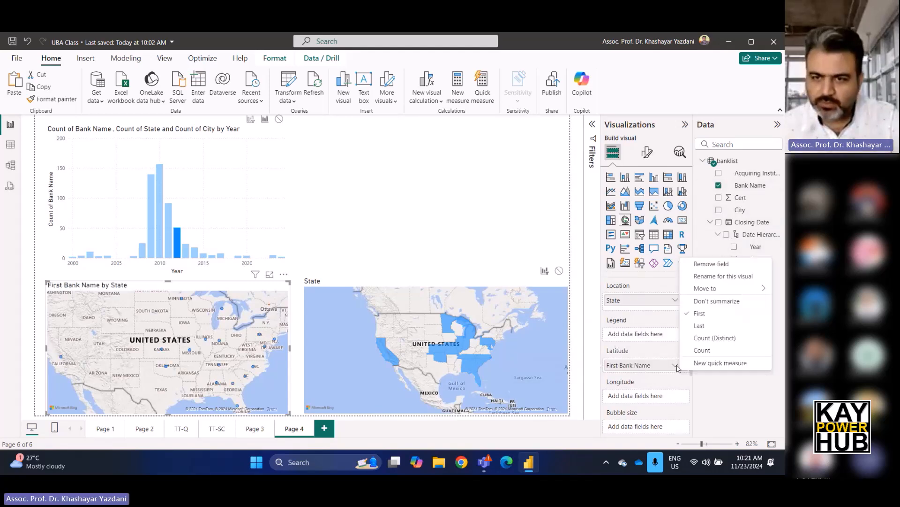
left_click(699, 349)
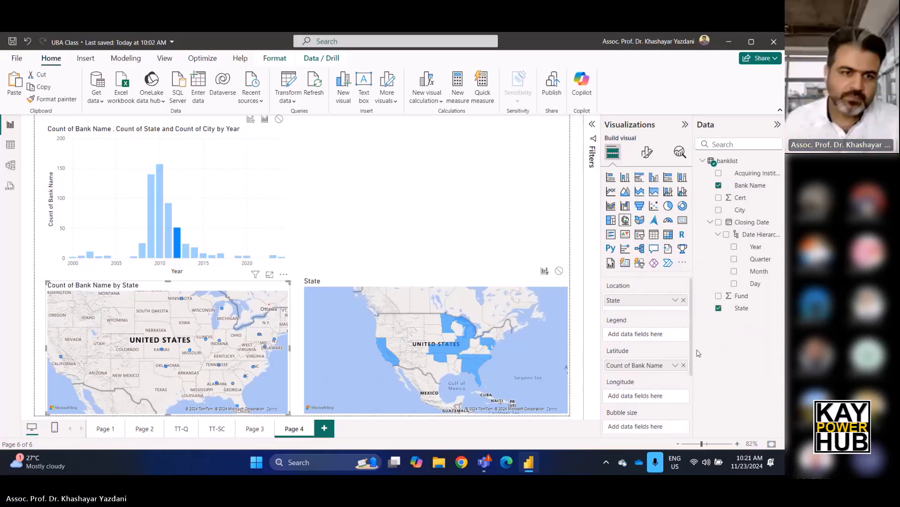
mouse_move(639, 365)
left_mouse_down()
mouse_move(638, 312)
mouse_move(633, 348)
mouse_move(643, 356)
left_mouse_up()
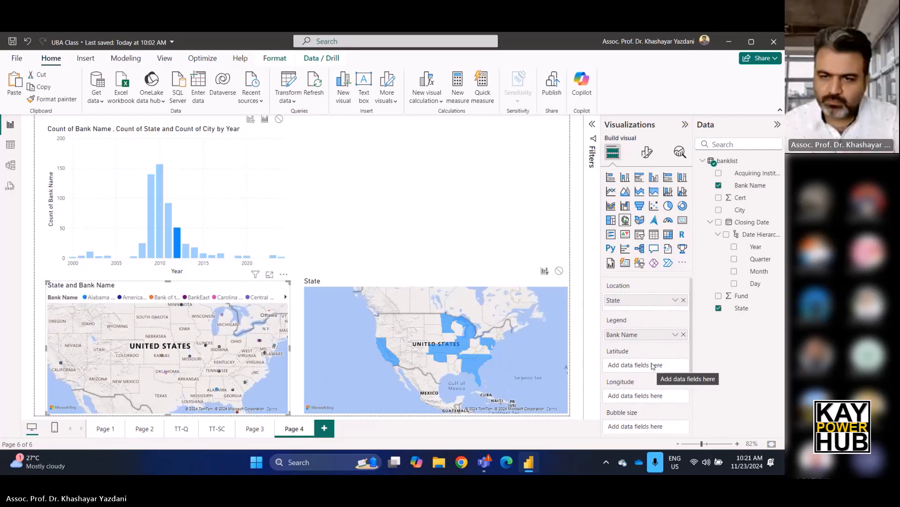
scroll(649, 338, "down", 2)
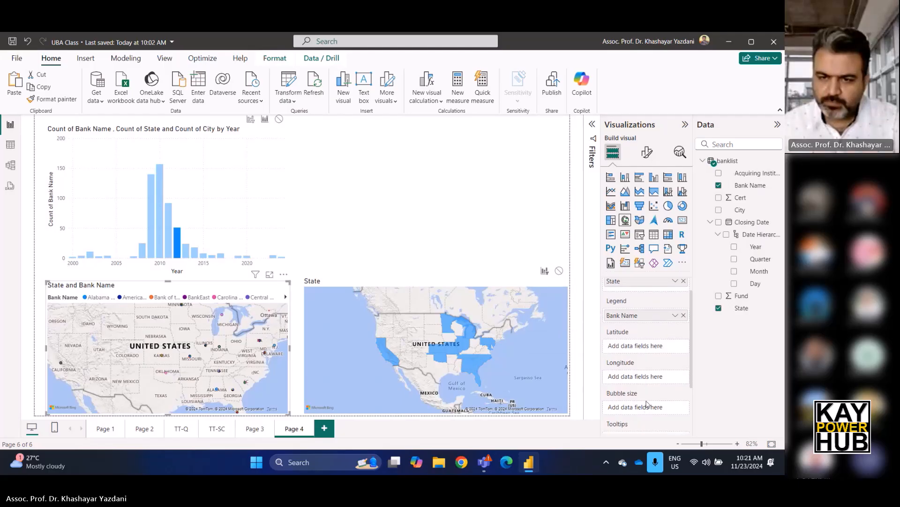
scroll(654, 344, "up", 2)
left_click_drag(640, 335, 641, 428)
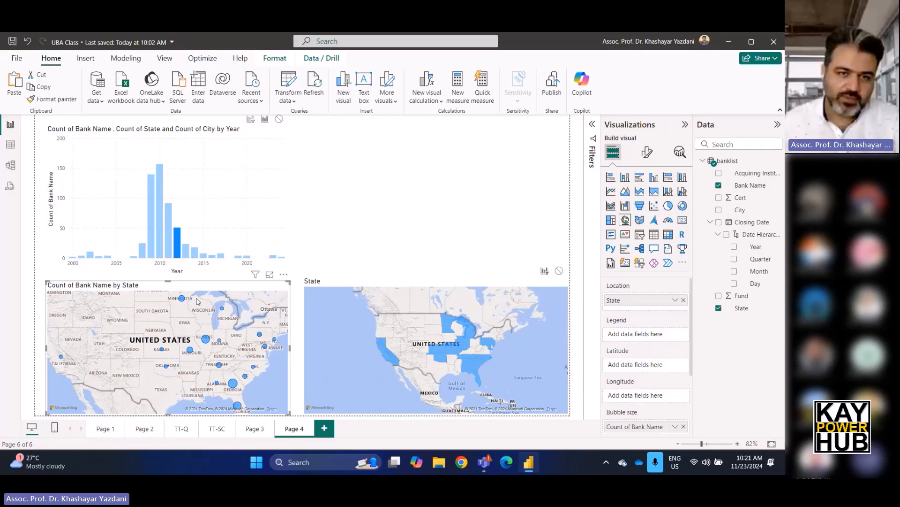
Clear the 2012 selection, examine the maps for 2010 and 2009, and select Georgia on the bubble map.
left_click(330, 226)
left_click(185, 240)
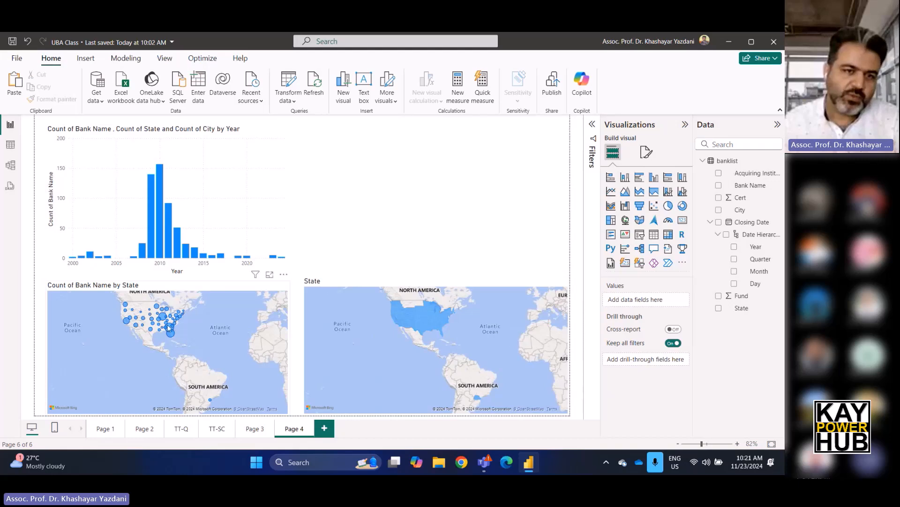
scroll(162, 324, "up", 5)
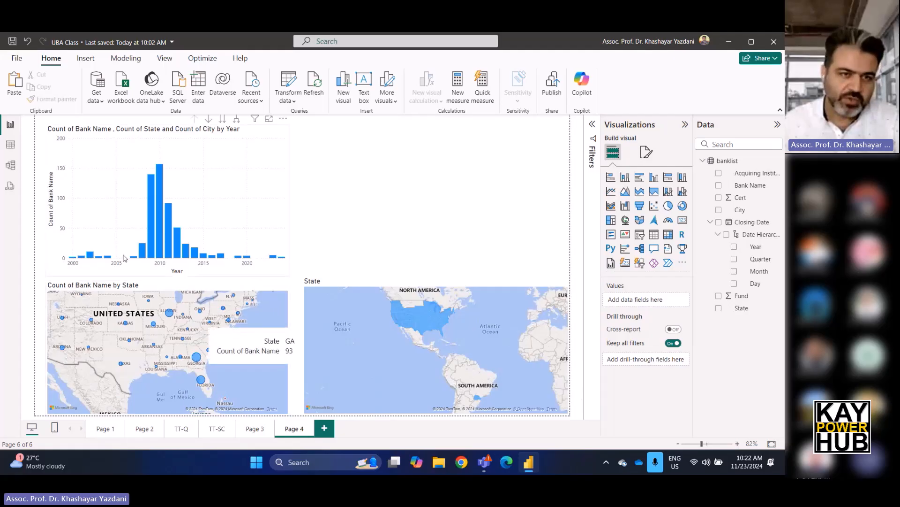
left_click(159, 225)
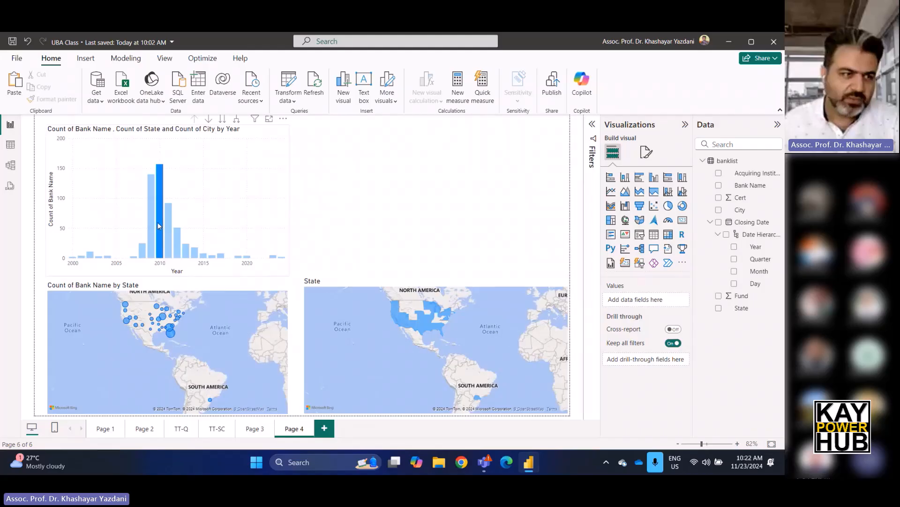
left_click(151, 235)
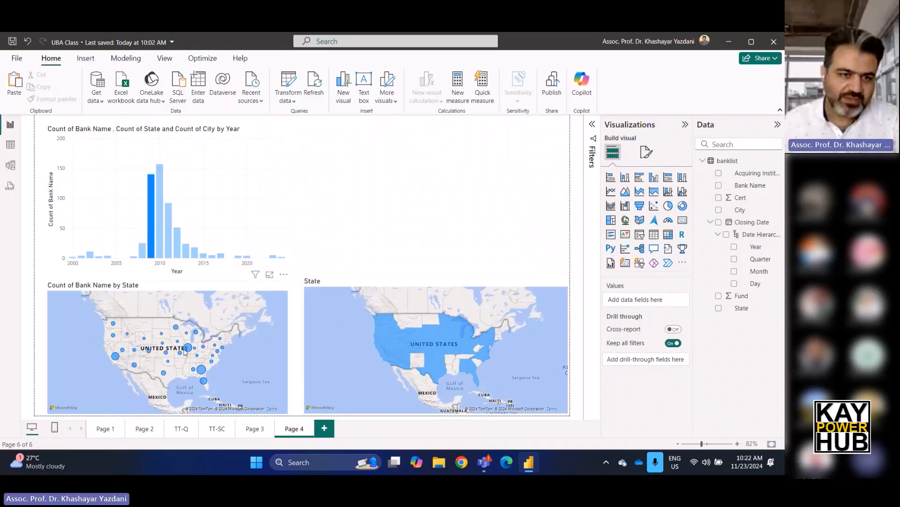
left_click(202, 370)
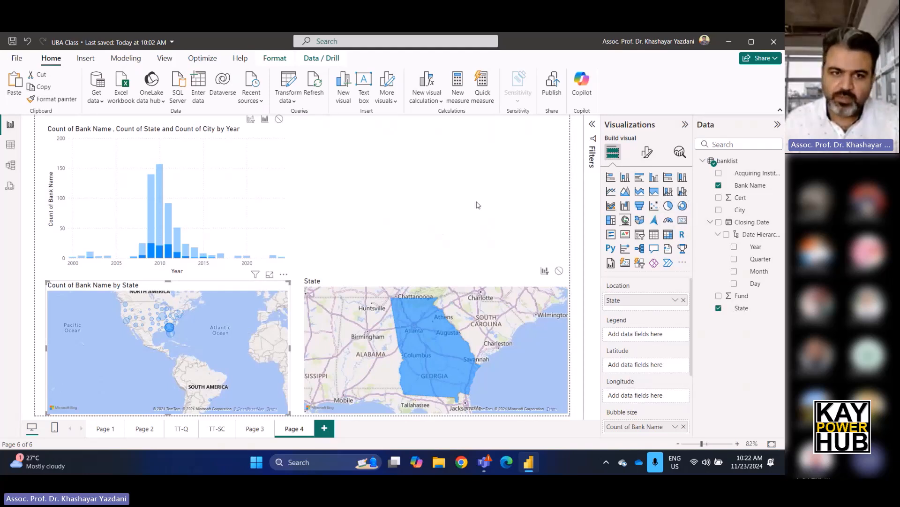
Add a card above the filled map showing the distinct count of State, and reduce its height and width.
left_click(577, 221)
left_click(682, 220)
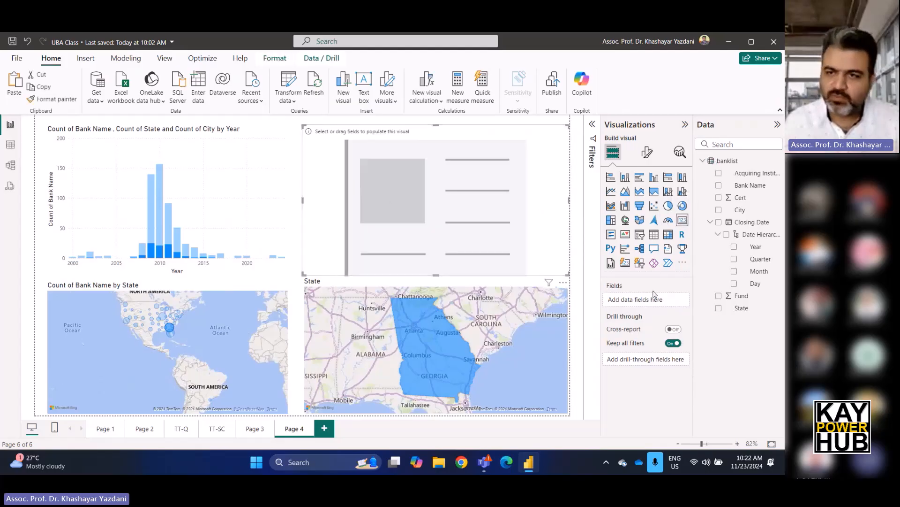
left_click_drag(746, 309, 628, 299)
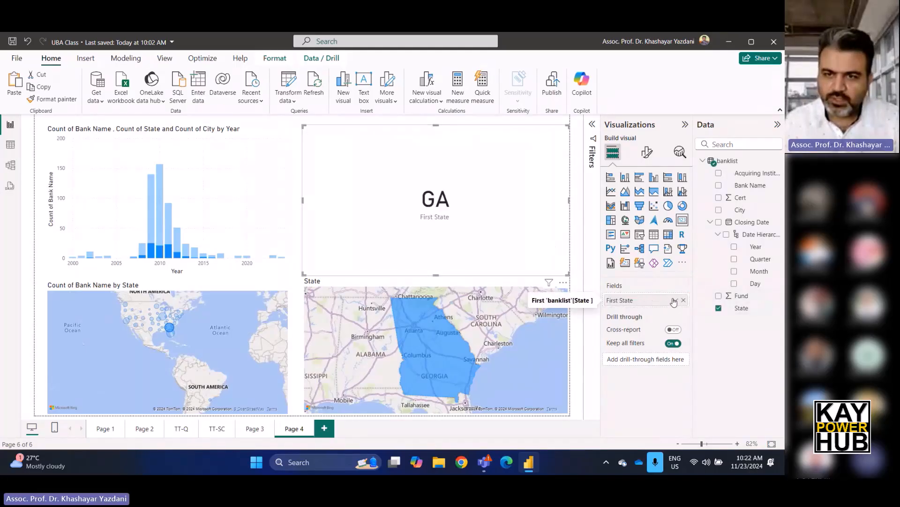
left_click(675, 301)
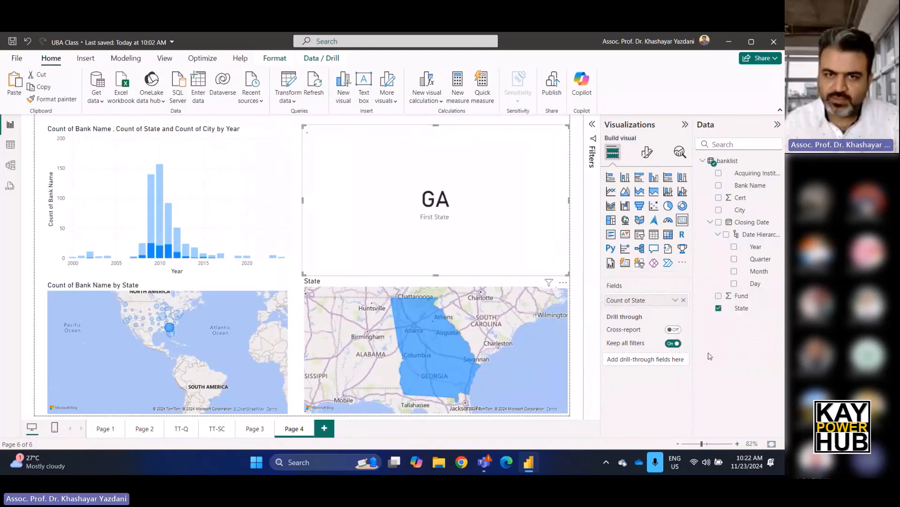
left_click(706, 352)
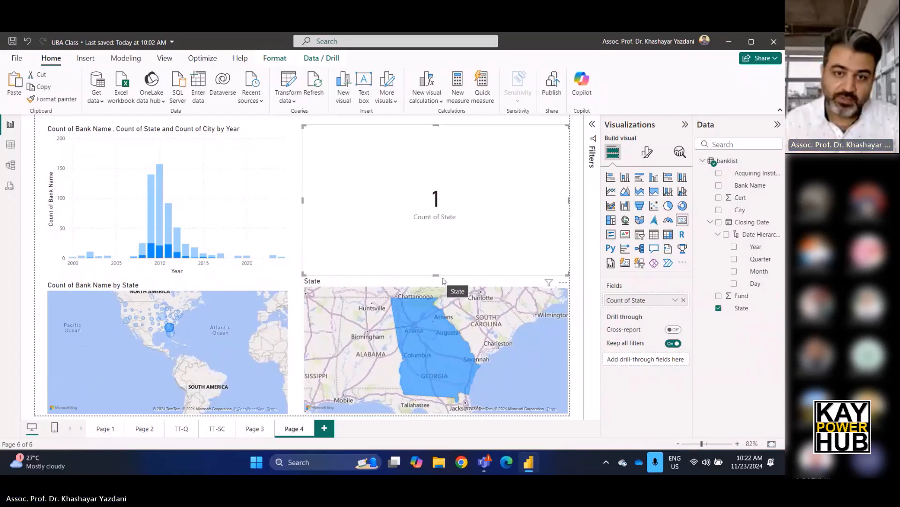
left_click_drag(436, 276, 446, 186)
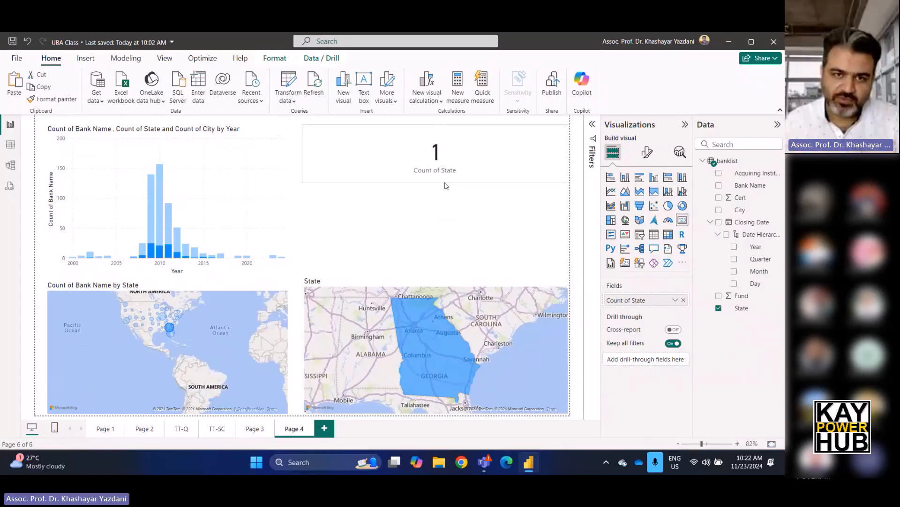
left_click_drag(569, 153, 481, 163)
Place a copy of the card beside it showing the distinct count of City, and check it with Illinois selected.
key("ctrl+v")
left_click_drag(748, 214, 654, 302)
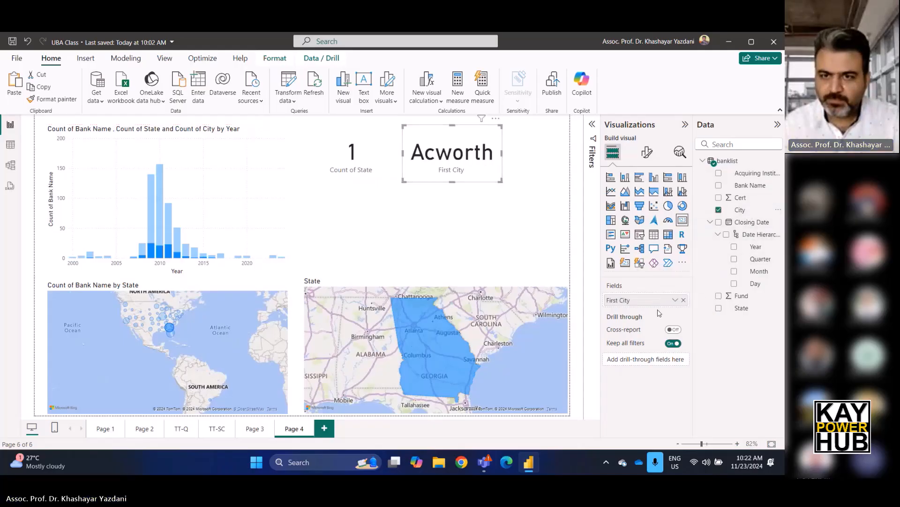
left_click(675, 300)
left_click(699, 358)
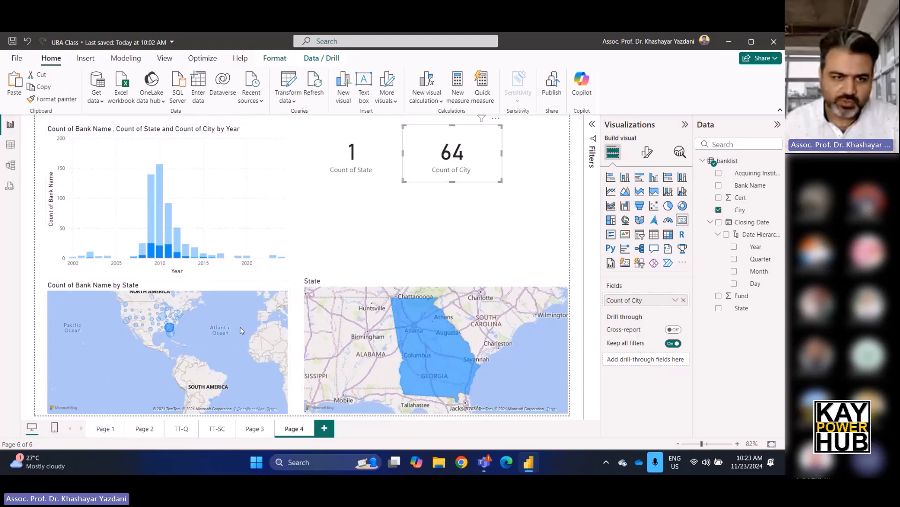
left_click(164, 319)
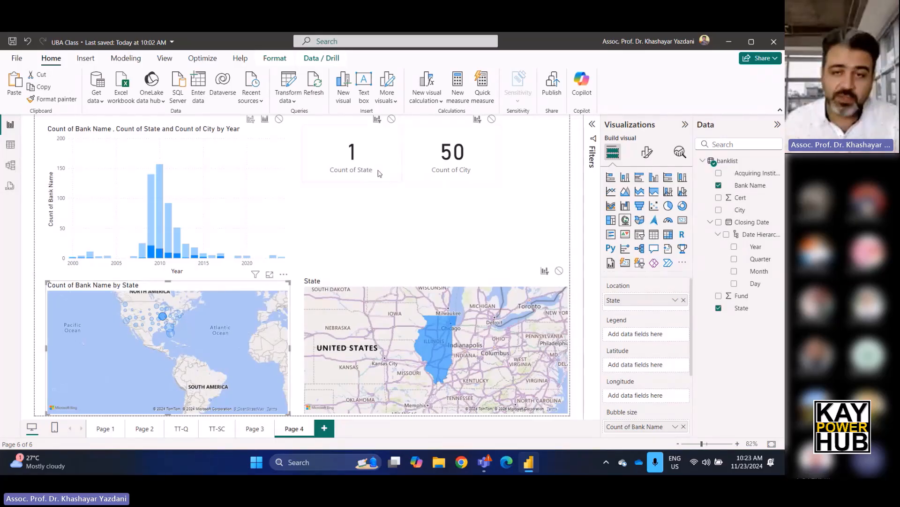
Add a card below the two count cards showing the first State, and widen it.
left_click(463, 242)
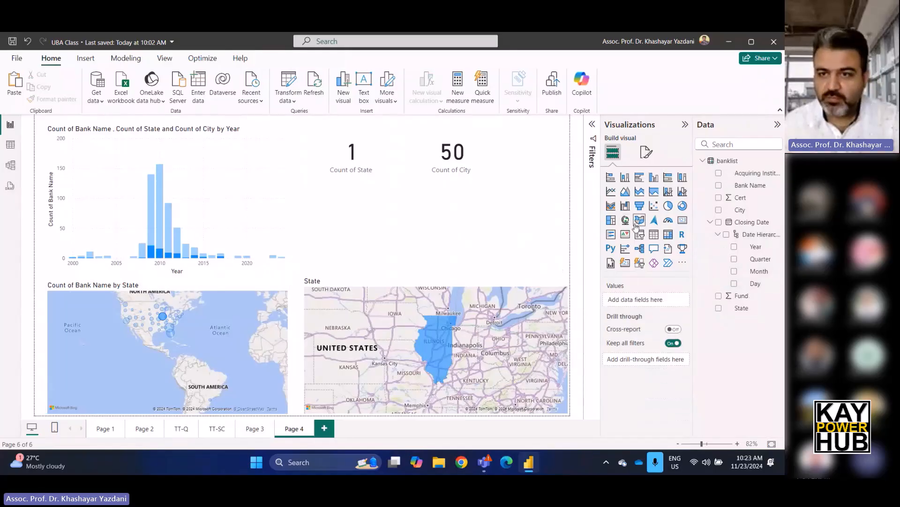
left_click(682, 220)
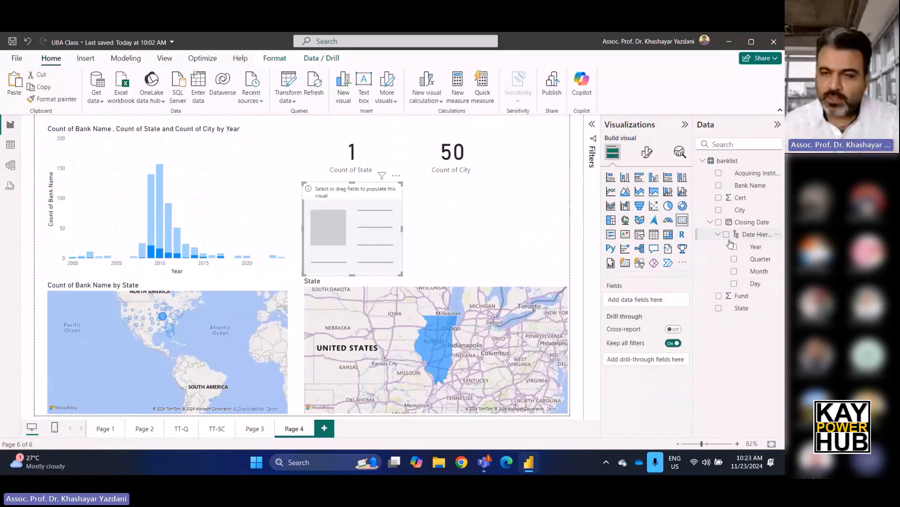
left_click_drag(743, 308, 643, 301)
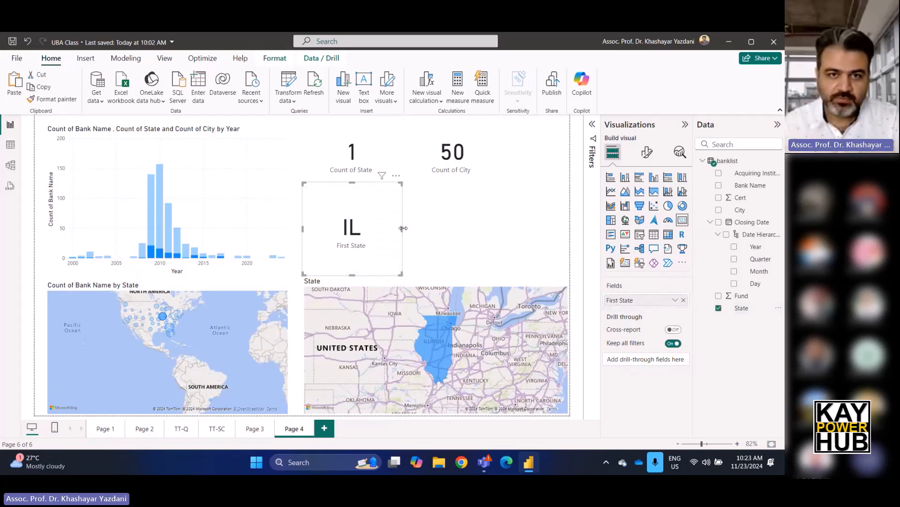
left_click_drag(403, 228, 489, 233)
Select Minnesota on the bubble map and examine the cards and the filled map.
left_click(521, 244)
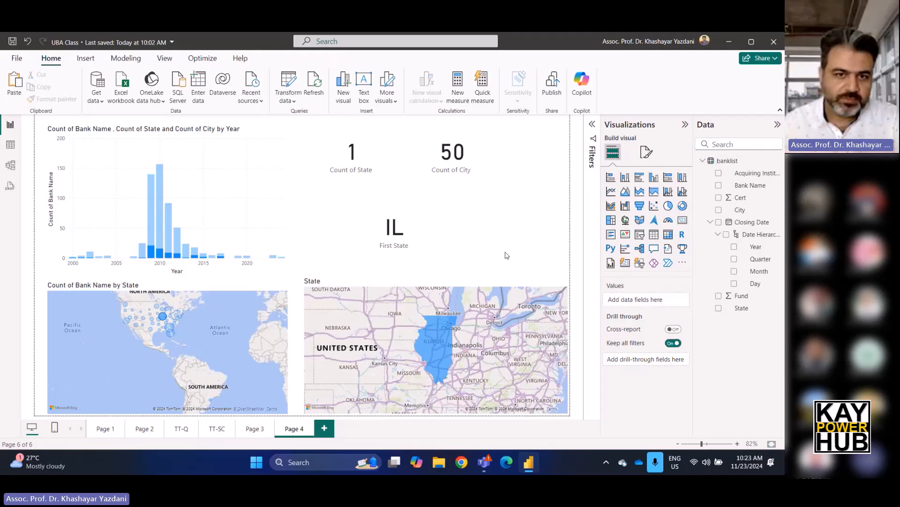
left_click(158, 308)
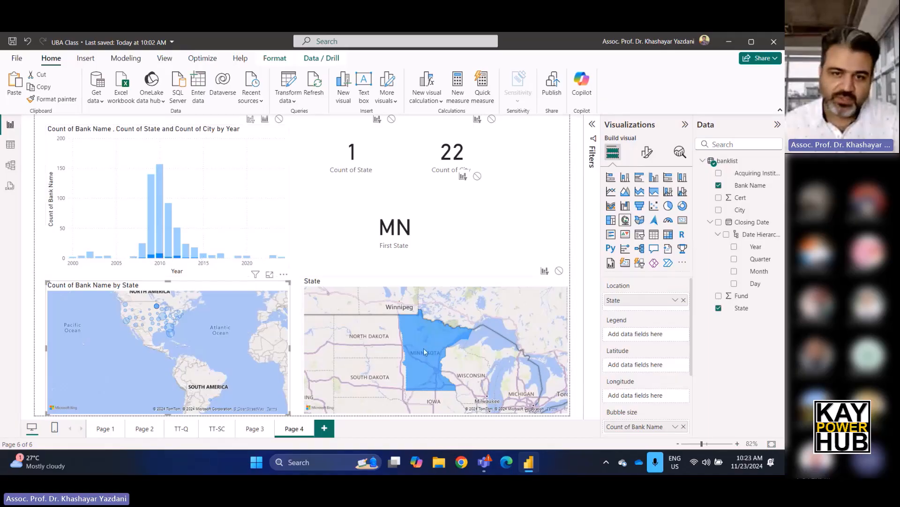
mouse_move(425, 353)
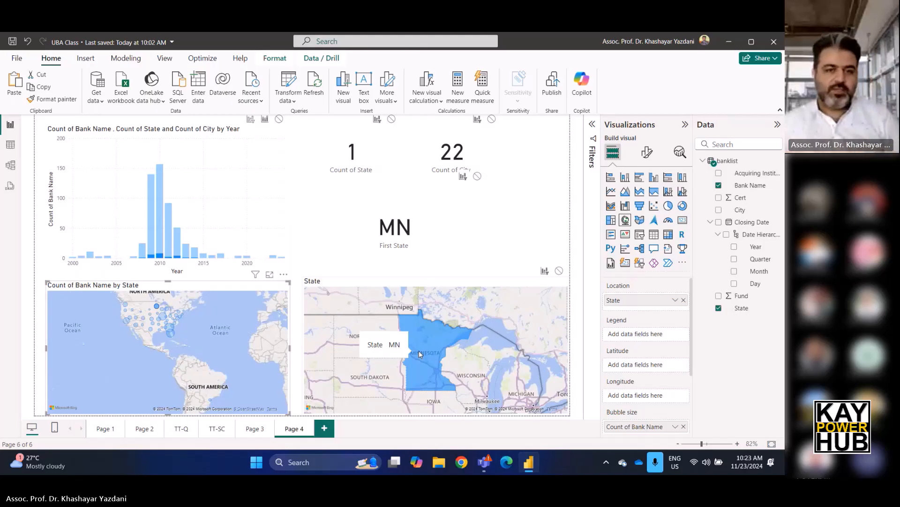
Change the City card's summarization to Count and check it with Washington selected on the bubble map.
left_click(448, 154)
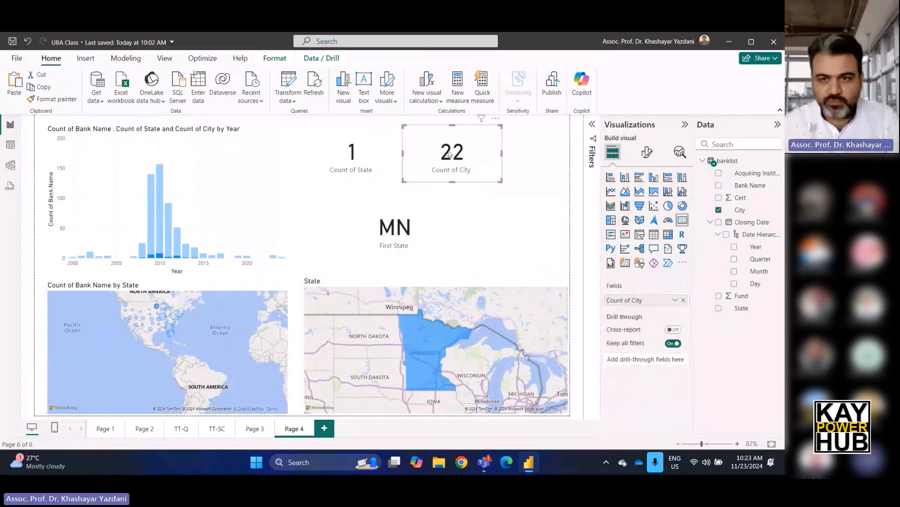
left_click(675, 300)
left_click(702, 364)
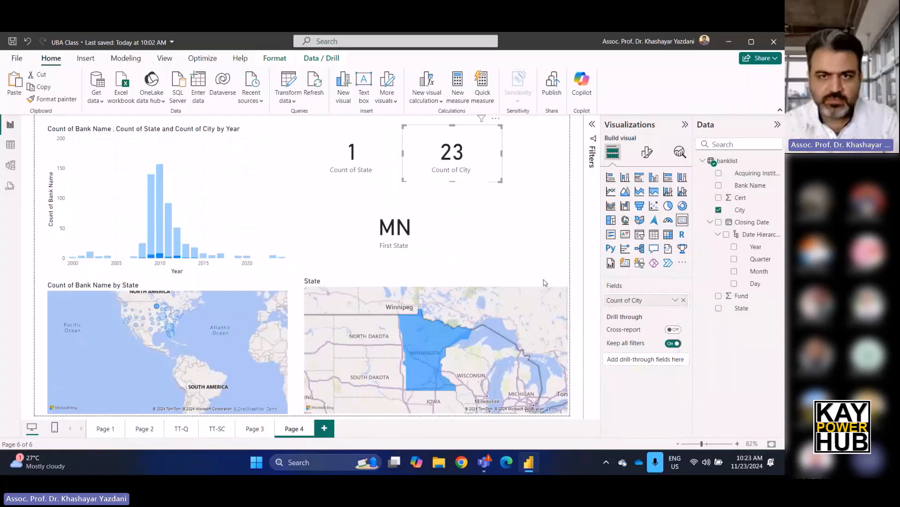
left_click(125, 306)
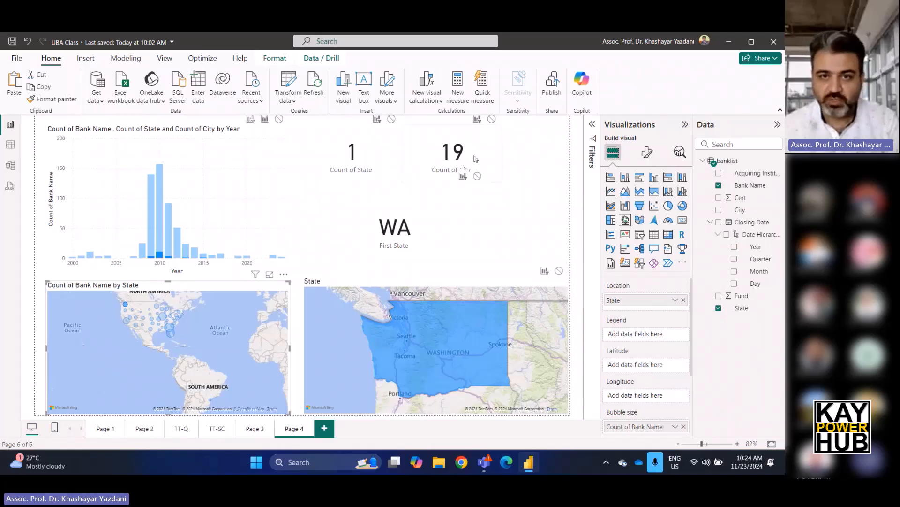
Delete the card showing the count of State.
left_click(514, 156)
left_click(386, 158)
key("Delete")
Move the First State card beside the column chart, shrink it, and place the City count card directly next to it.
mouse_move(440, 165)
left_mouse_down()
mouse_move(392, 164)
mouse_move(433, 167)
left_mouse_up()
left_click_drag(376, 225, 353, 168)
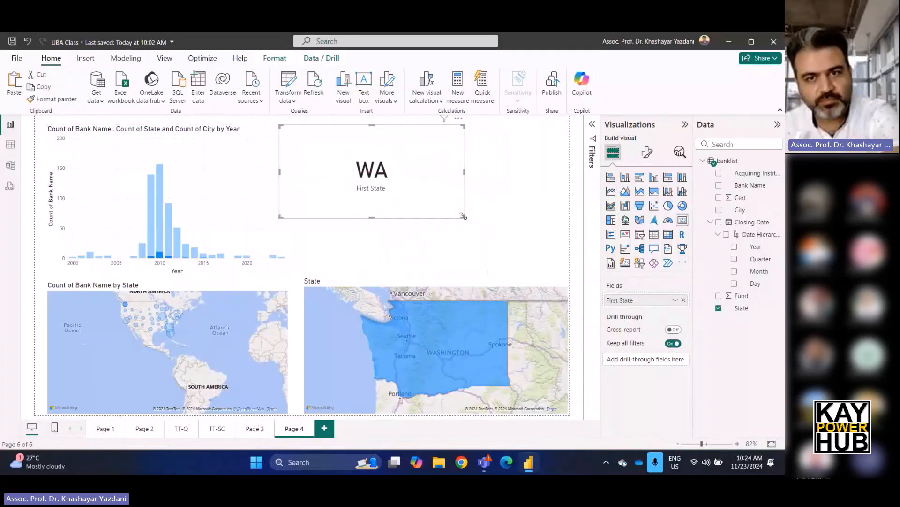
left_click_drag(463, 216, 350, 182)
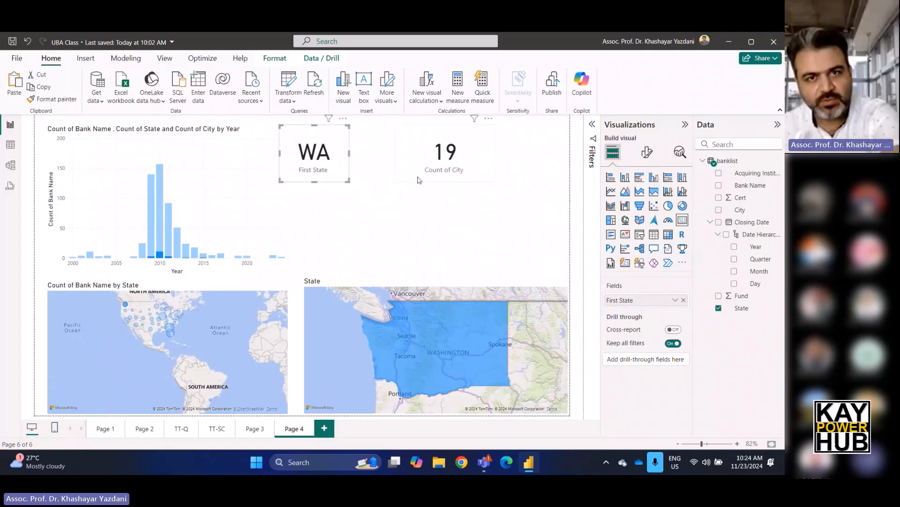
left_click_drag(419, 177, 374, 177)
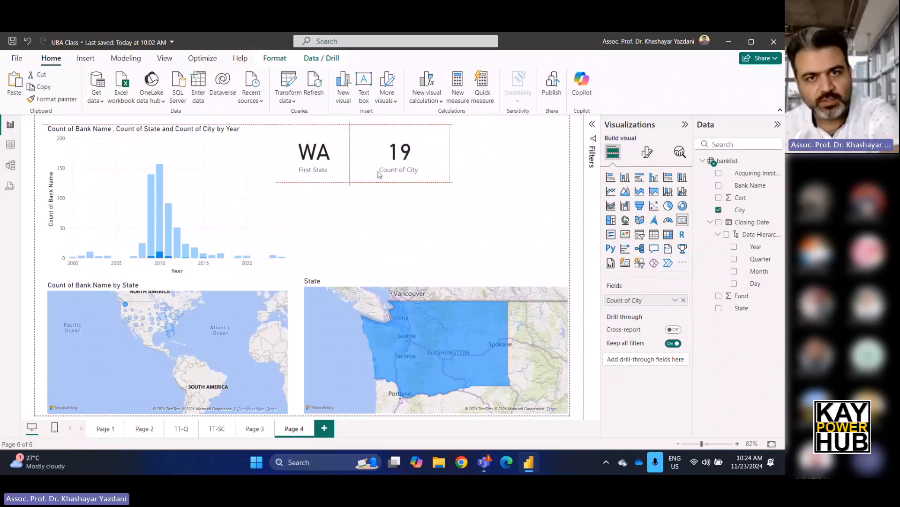
Narrow the Count of City card so it takes less room beside the First State card.
left_click_drag(450, 155, 419, 155)
left_click(462, 175)
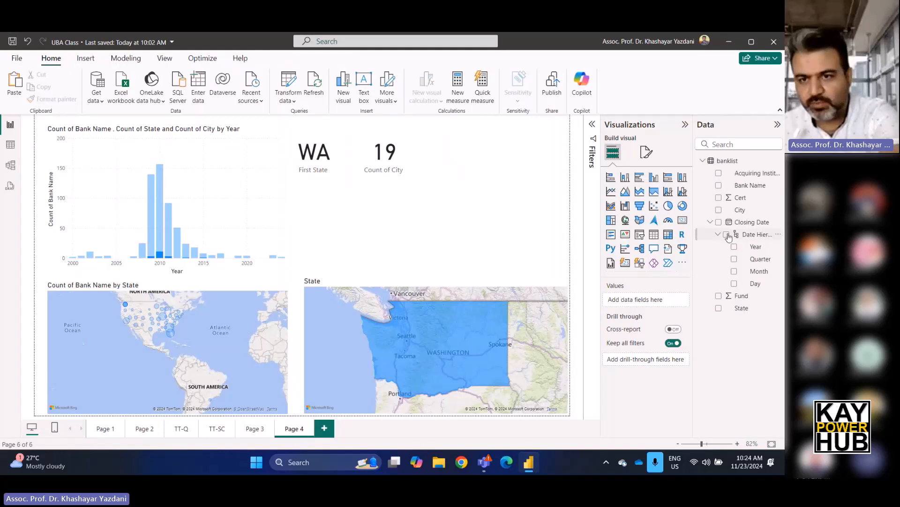
Add a table of the closing Year at the page's outer edge, narrowed to one column and stretched down to the filled map.
left_click(654, 234)
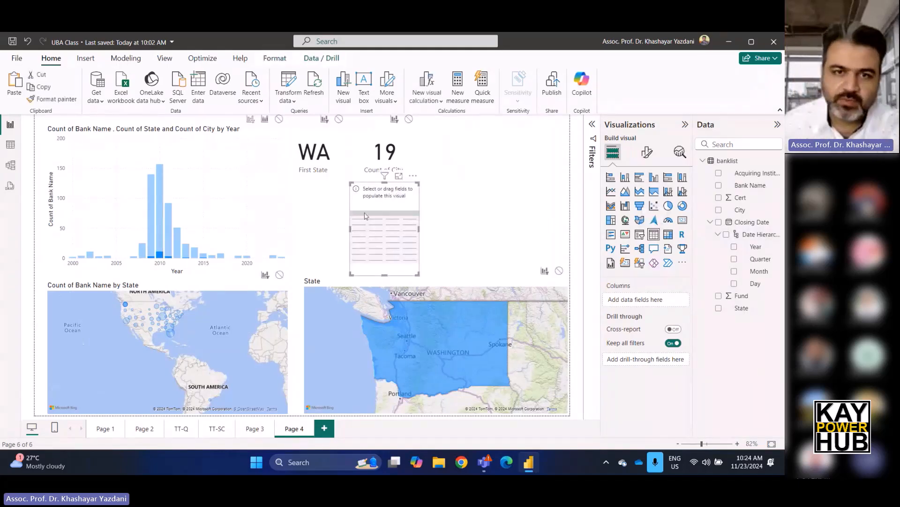
left_click_drag(375, 211, 526, 165)
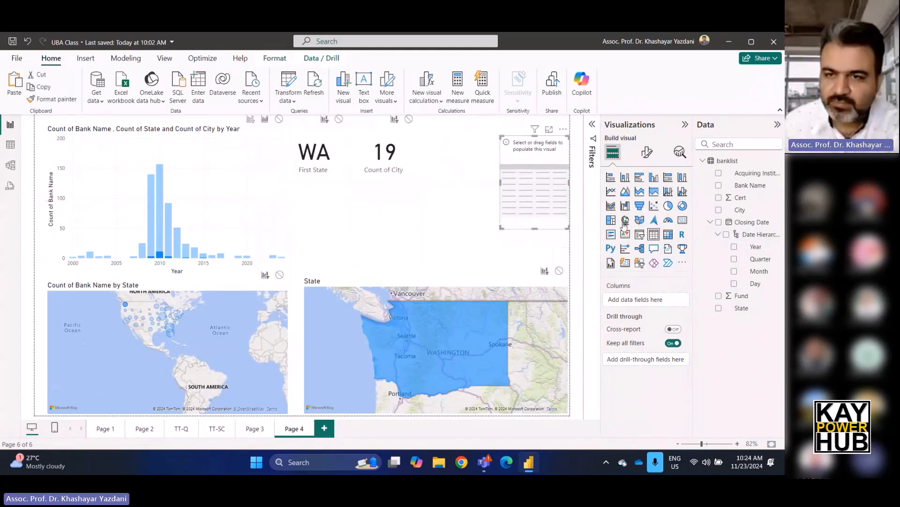
left_click_drag(761, 248, 645, 302)
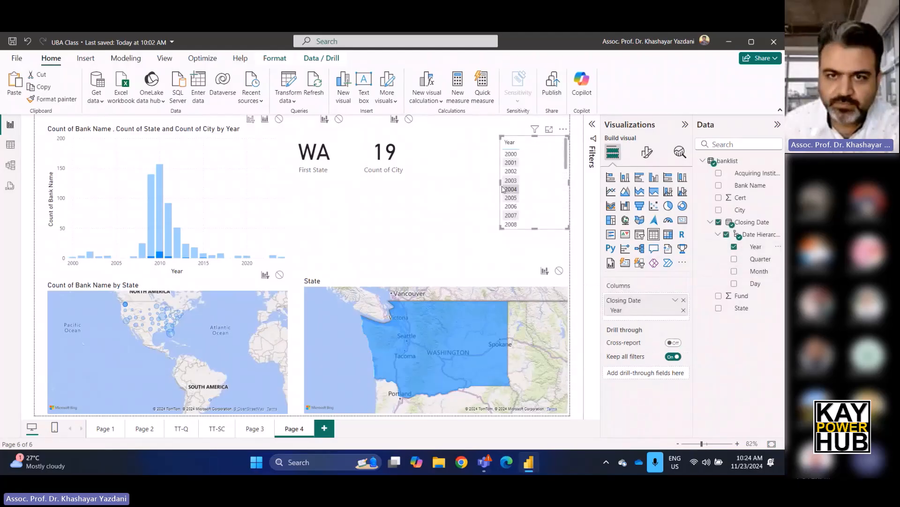
left_click_drag(502, 189, 470, 188)
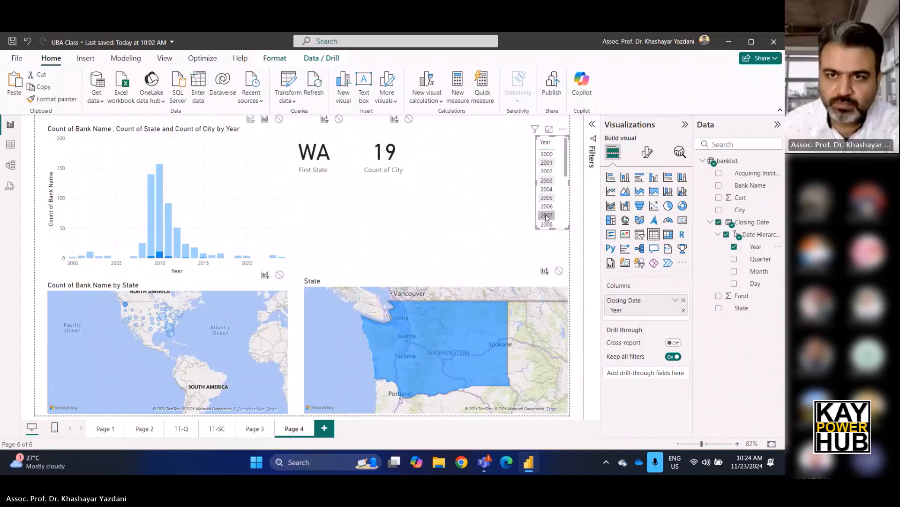
left_click_drag(554, 230, 558, 271)
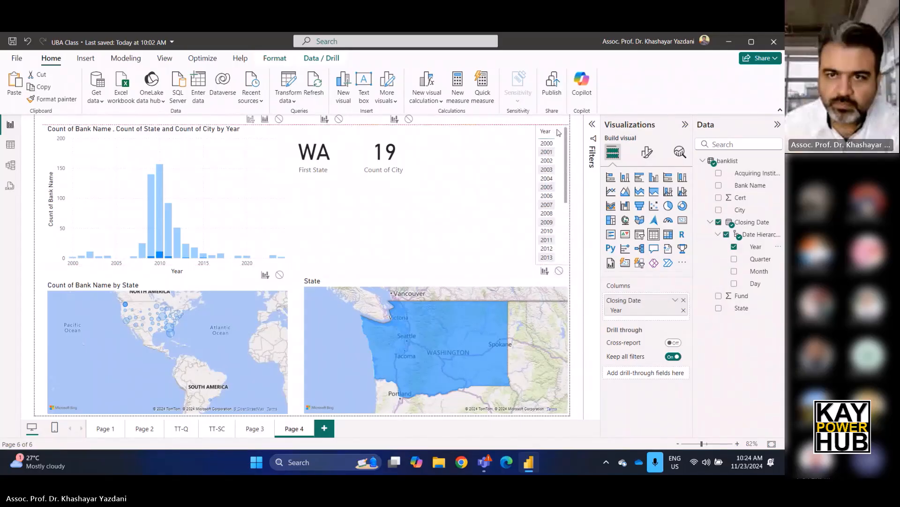
left_click(498, 208)
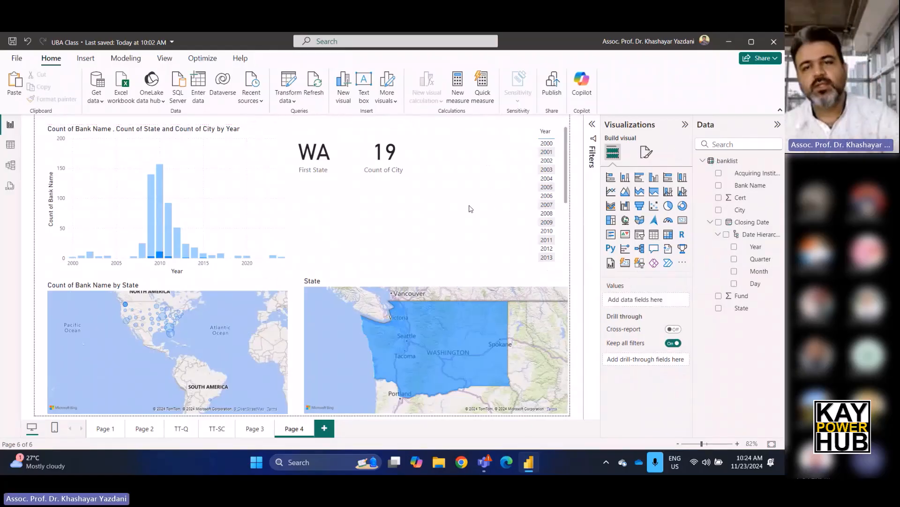
Select Michigan on the bubble map and check the cards, filled map and Year table.
left_click(168, 311)
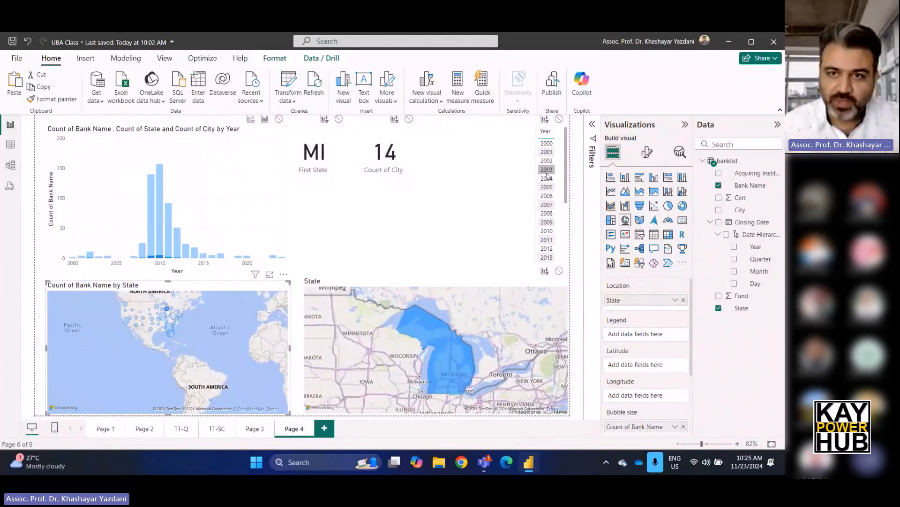
left_click(538, 186)
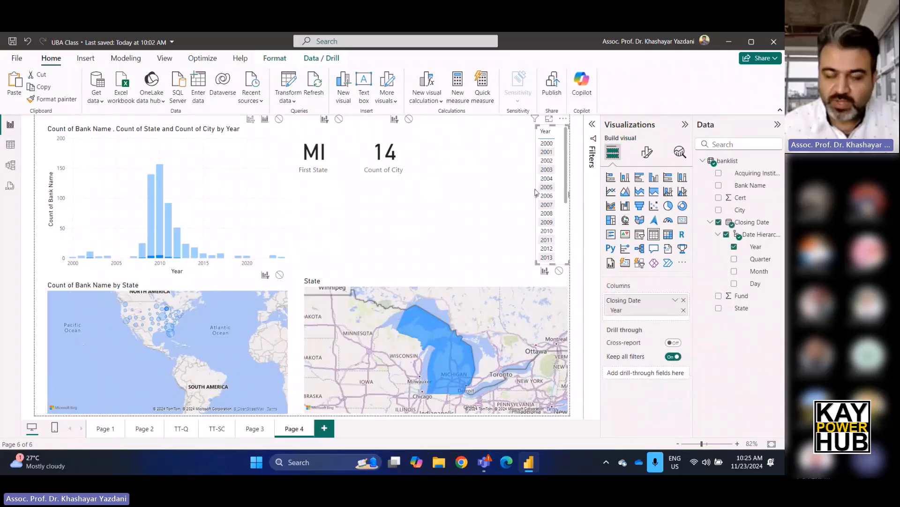
left_click(492, 207)
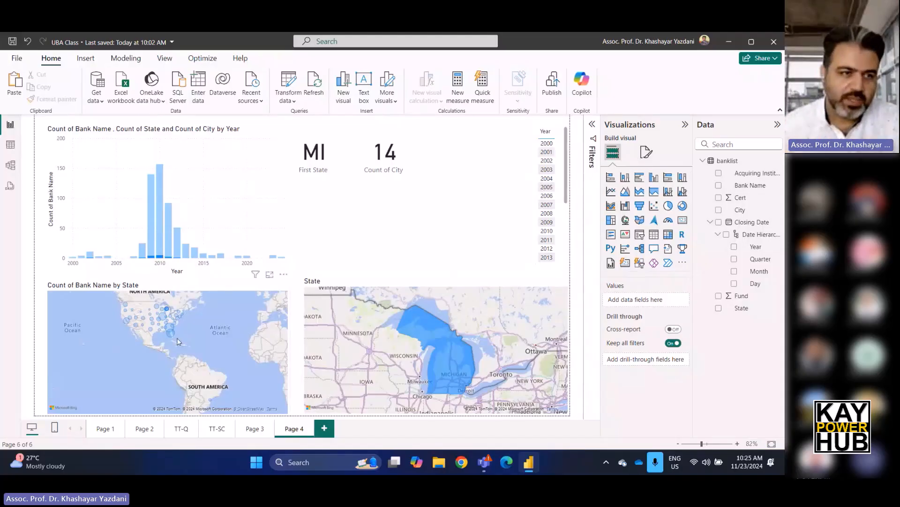
Select Colorado on the bubble map to check its cards, yearly bars and filled map.
scroll(175, 339, "up", 5)
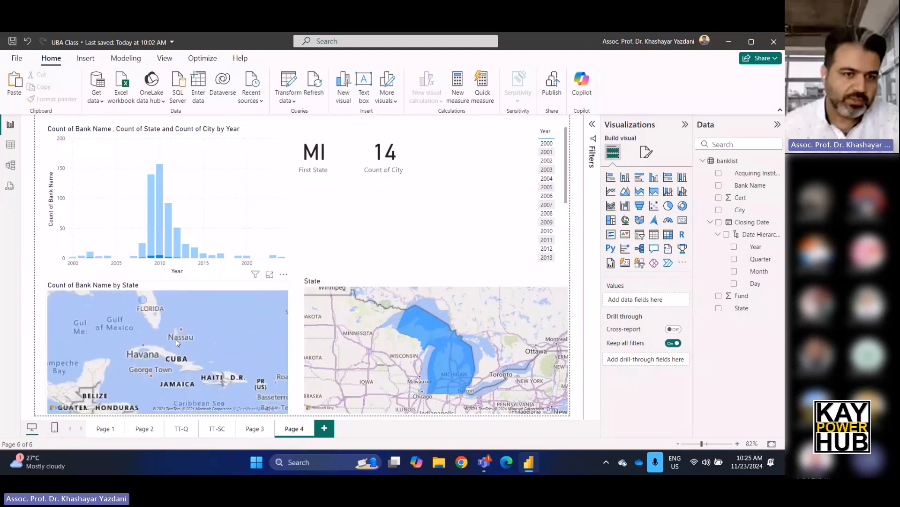
scroll(176, 339, "down", 6)
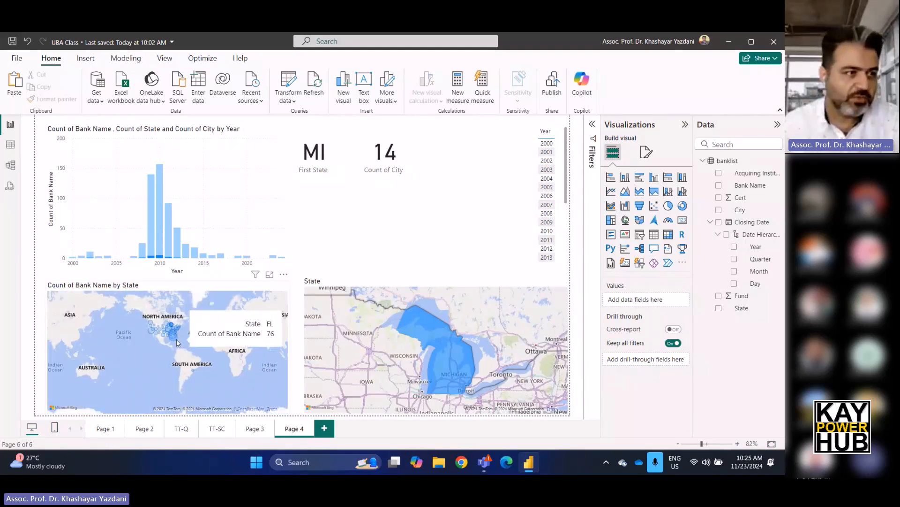
scroll(177, 332, "up", 3)
mouse_move(128, 326)
left_mouse_down()
mouse_move(178, 345)
mouse_move(131, 339)
left_mouse_up()
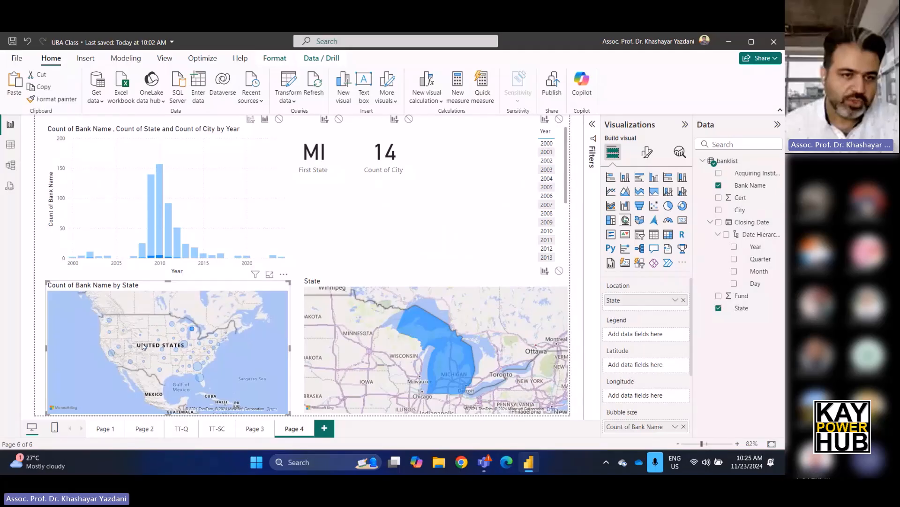
scroll(183, 348, "up", 2)
scroll(184, 348, "up", 1)
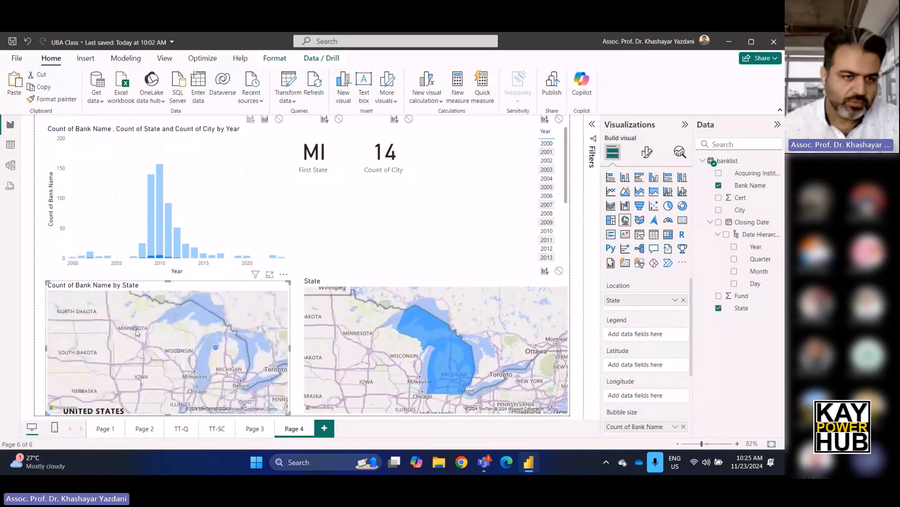
left_click_drag(100, 360, 145, 347)
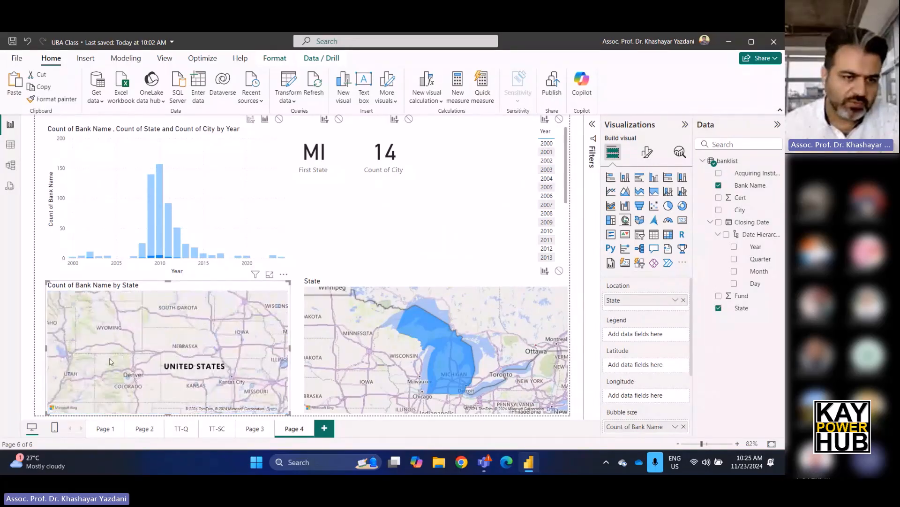
scroll(133, 381, "down", 2)
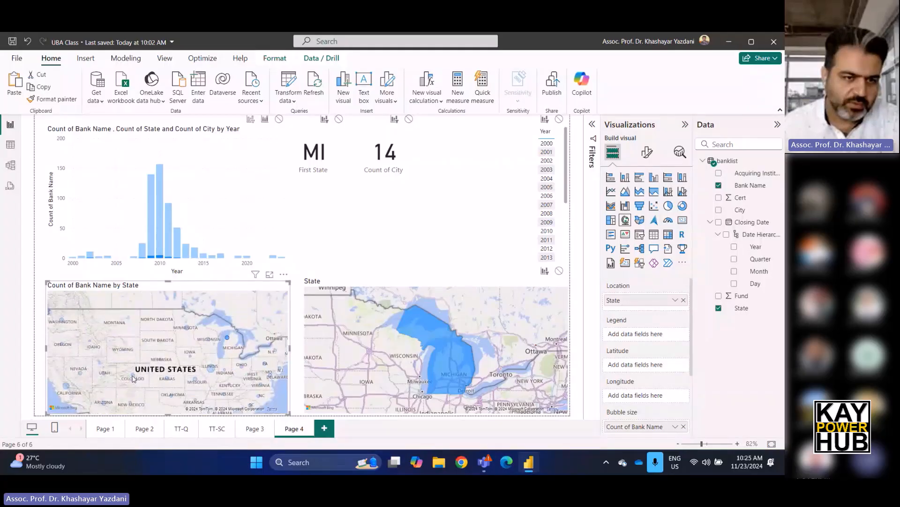
left_click(132, 376)
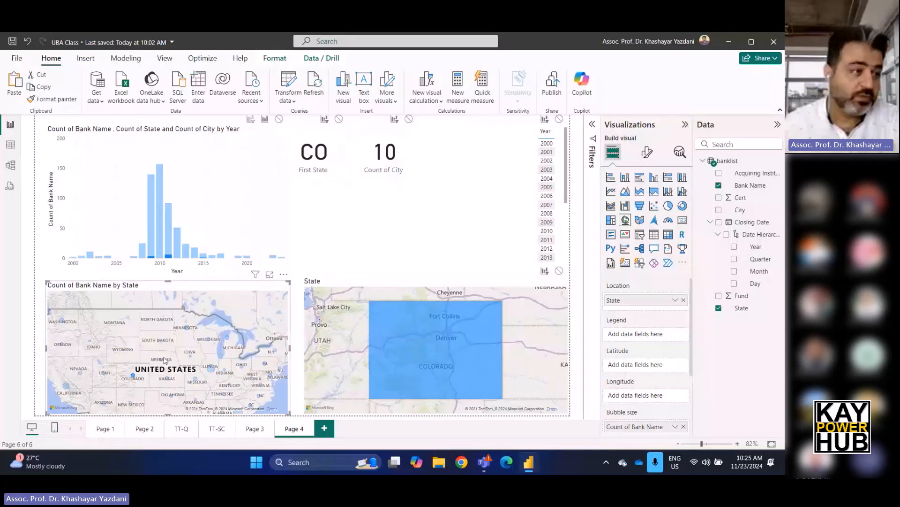
Examine where Colorado lies within the United States on the filled map, and review the yearly column chart.
scroll(443, 343, "down", 3)
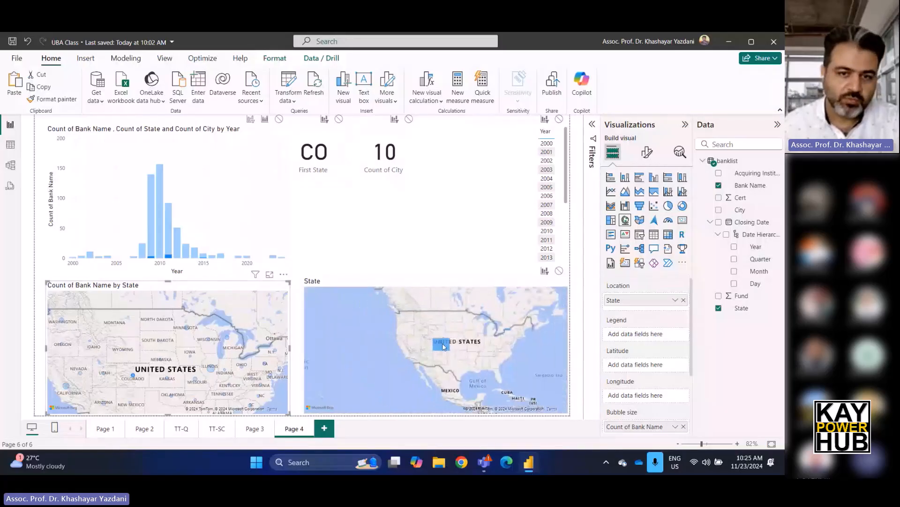
scroll(165, 335, "down", 3)
scroll(166, 335, "up", 3)
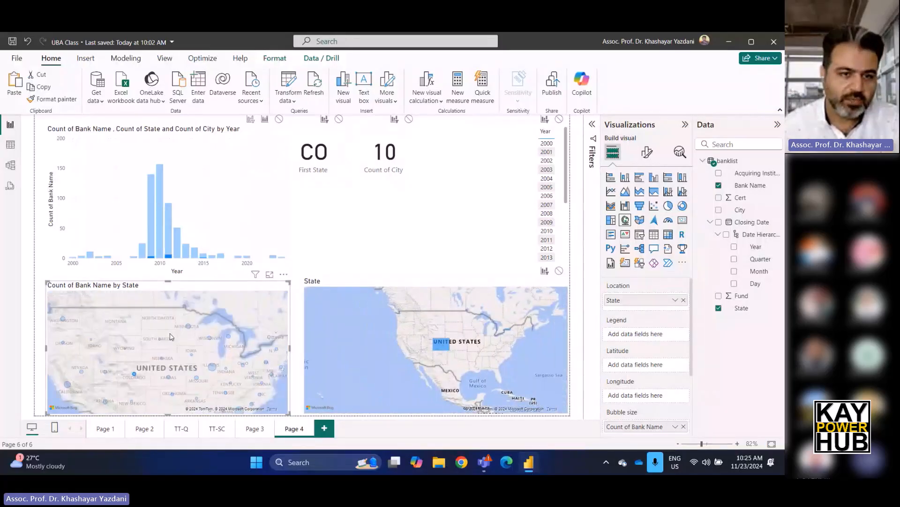
scroll(472, 343, "up", 3)
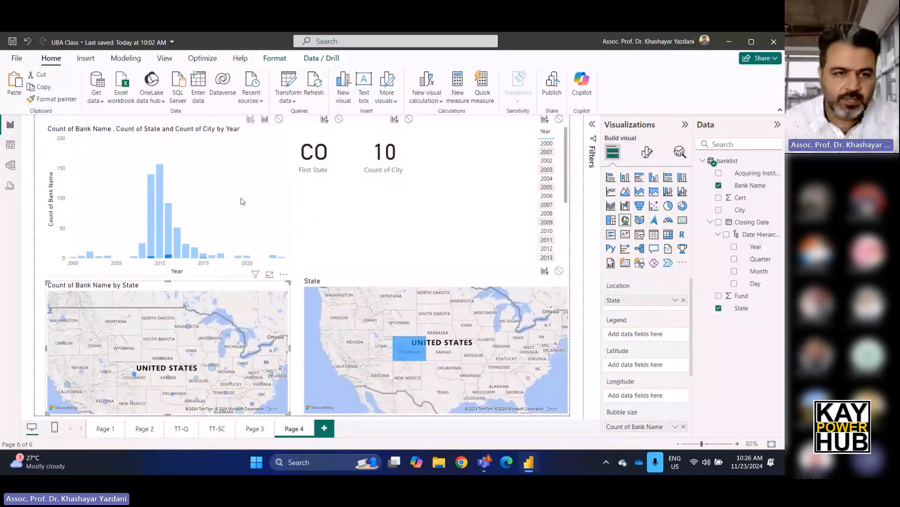
left_click(225, 194)
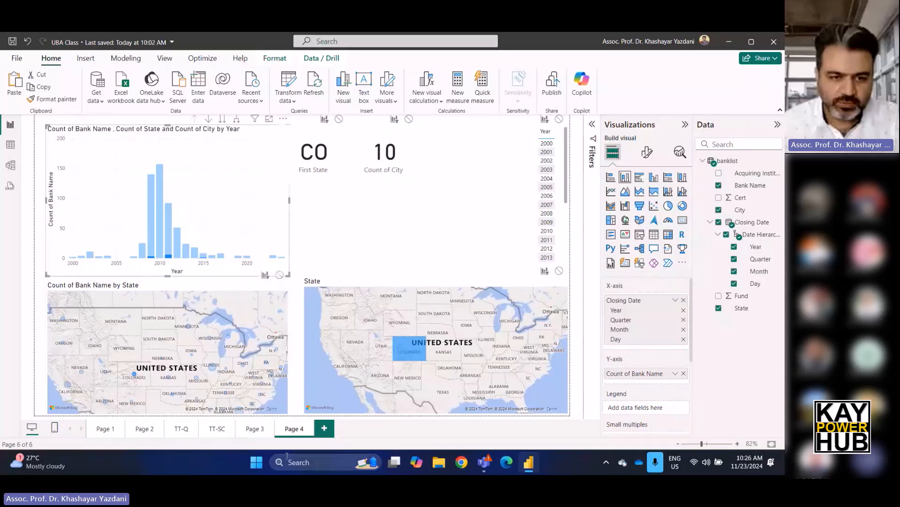
Add a new report page after Page 4.
left_click(323, 429)
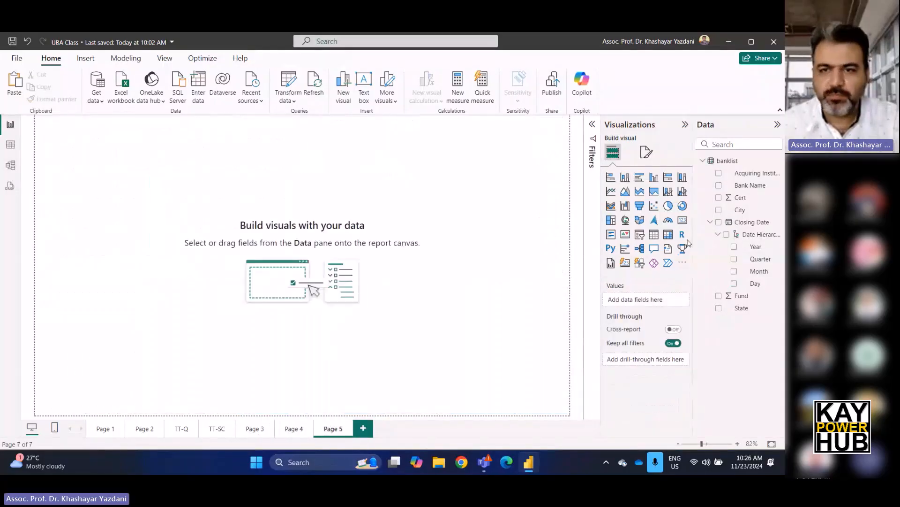
Create an enlarged trial treemap of the Bank Name count by State, examine it, and delete it.
left_click(611, 220)
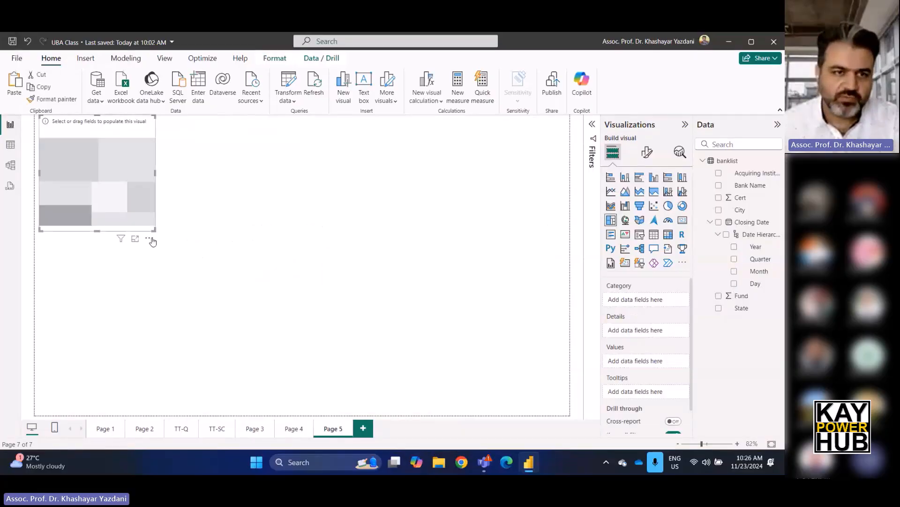
left_click_drag(154, 229, 424, 379)
left_click_drag(408, 310, 476, 325)
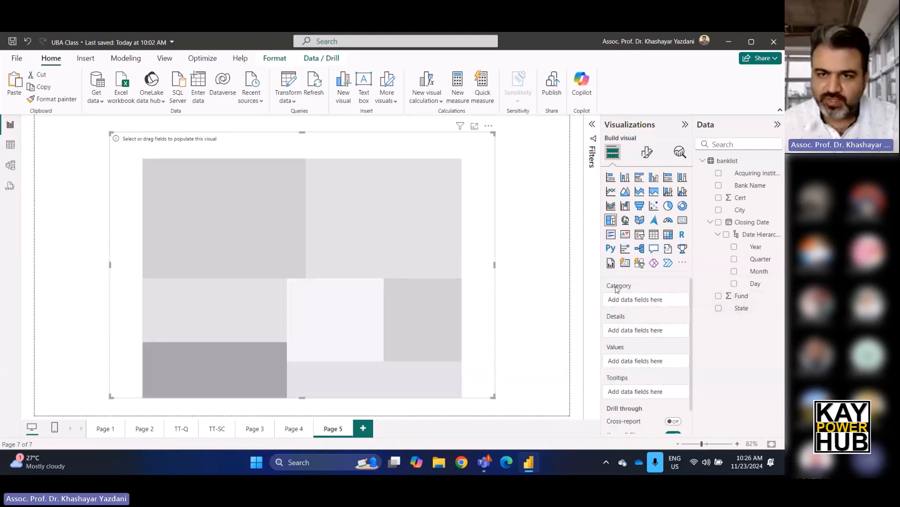
left_click_drag(741, 312, 666, 302)
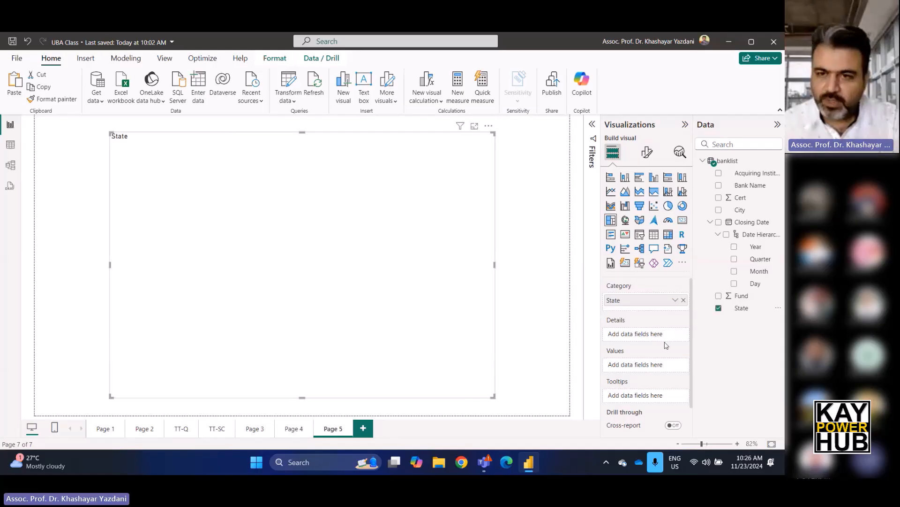
left_click_drag(753, 186, 666, 370)
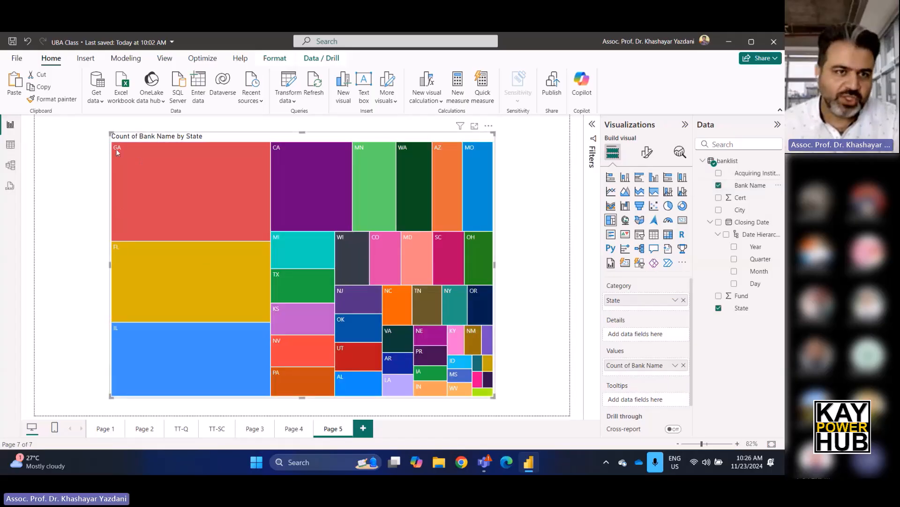
mouse_move(131, 349)
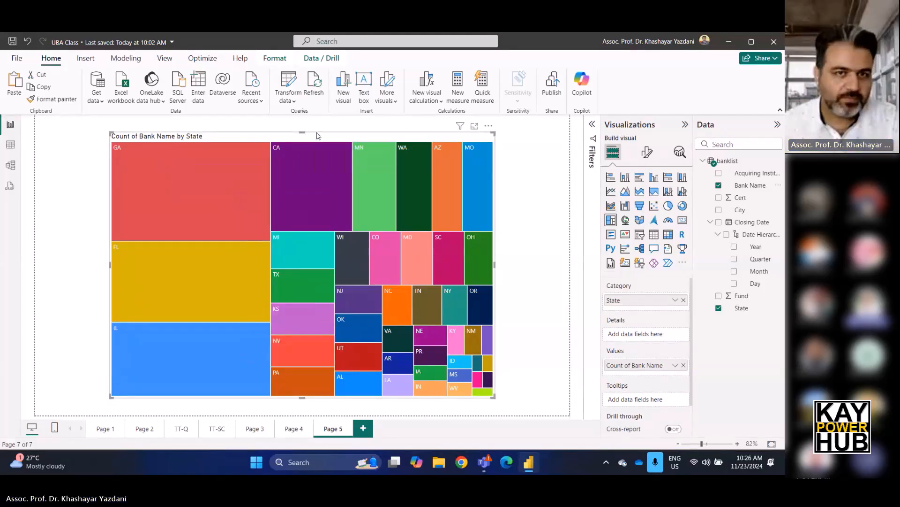
key("Delete")
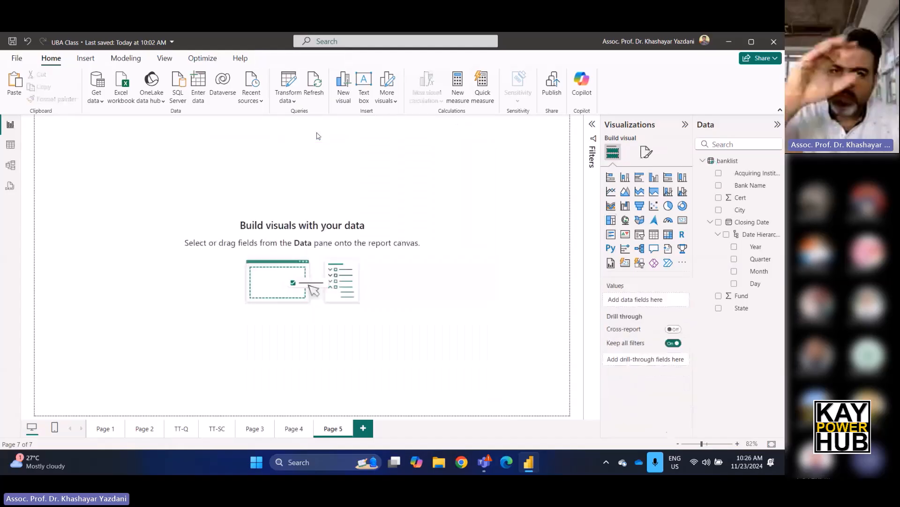
Insert a treemap on Page 5, enlarge it to cover most of the page, and center it.
left_click(613, 221)
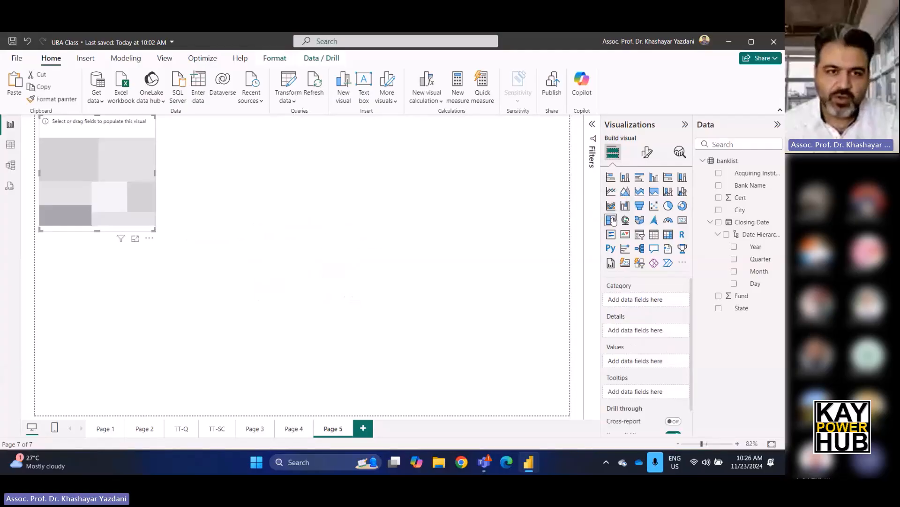
left_click_drag(155, 228, 499, 392)
left_click_drag(338, 245, 388, 261)
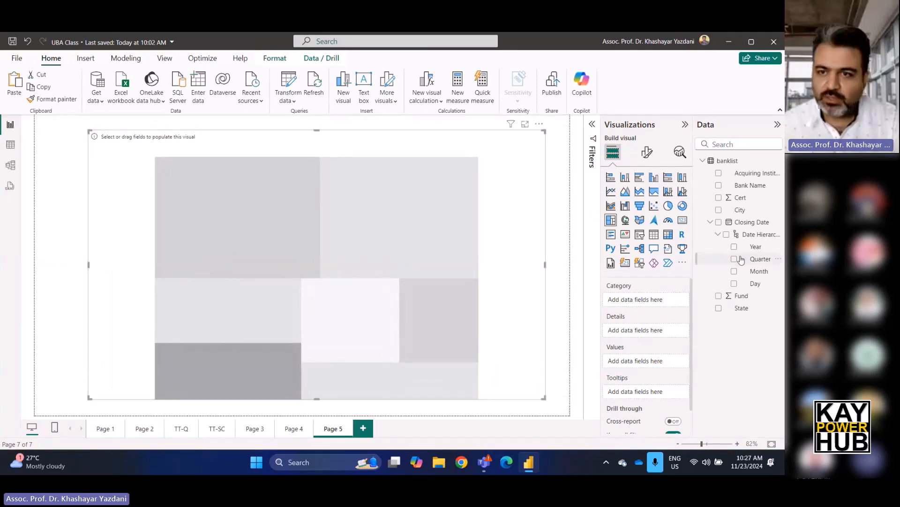
Set State as the treemap's category and the count of Bank Name as its values, and inspect Georgia's tile.
left_click_drag(763, 308, 652, 300)
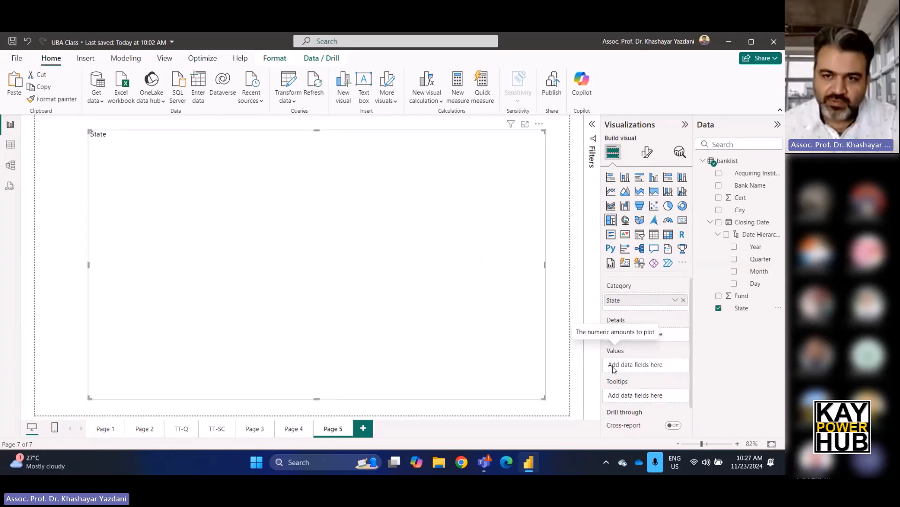
left_click_drag(750, 185, 652, 369)
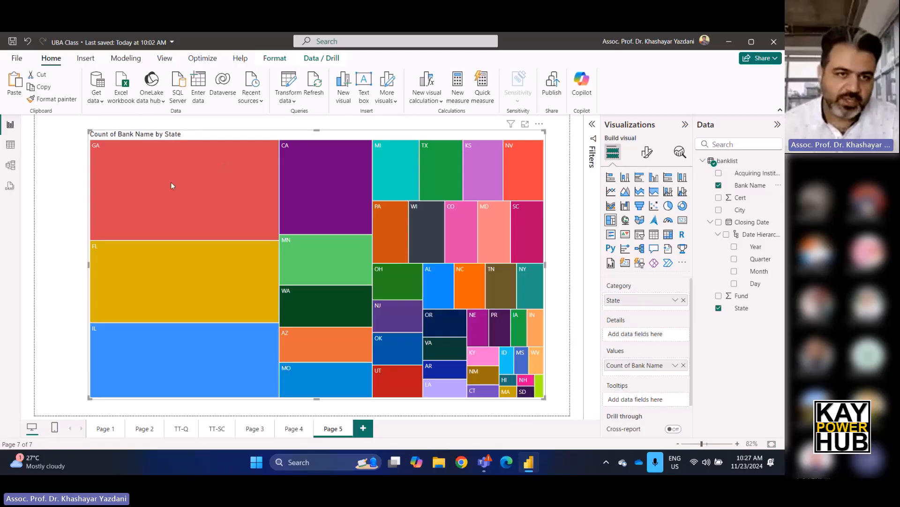
mouse_move(170, 182)
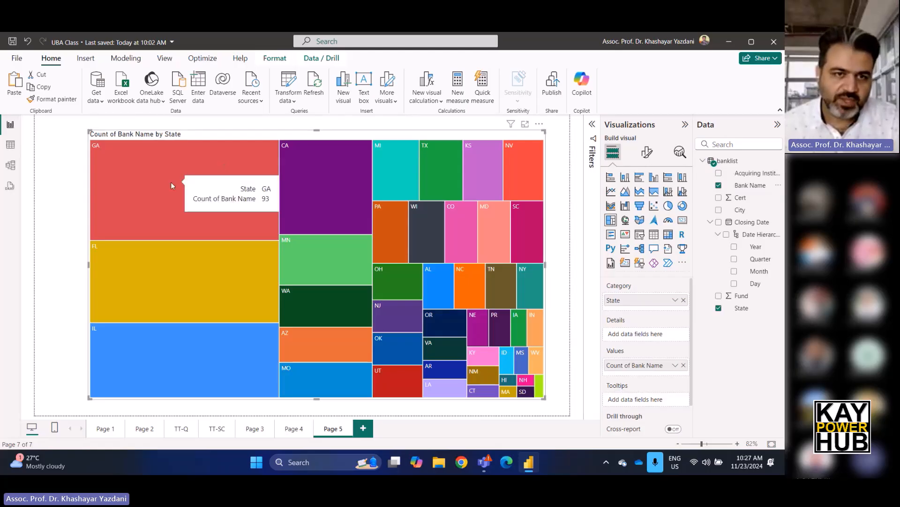
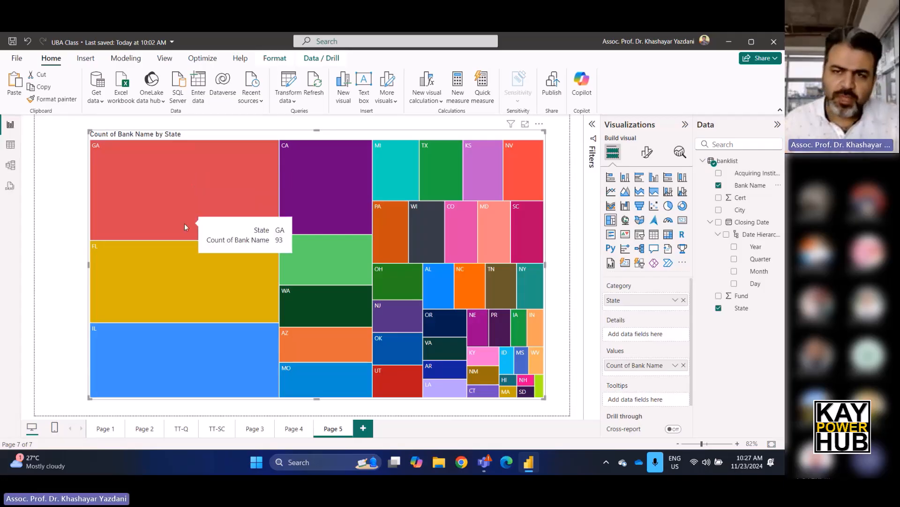
Set the treemap's Georgia tile color to black.
left_click(647, 153)
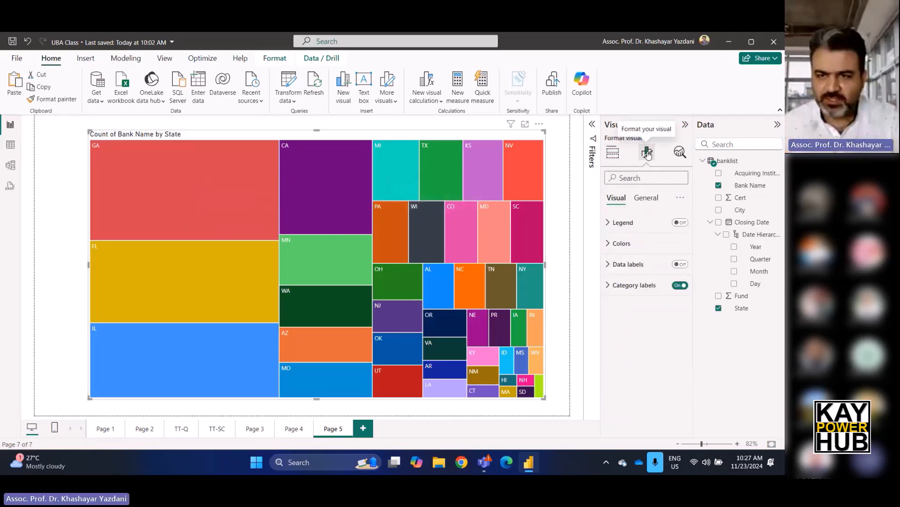
left_click(609, 244)
scroll(643, 319, "down", 8)
scroll(645, 323, "up", 8)
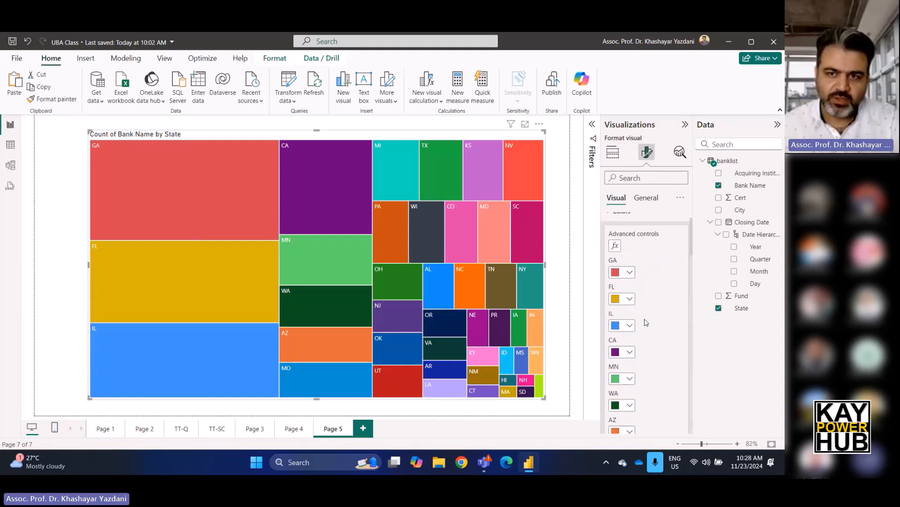
left_click(630, 304)
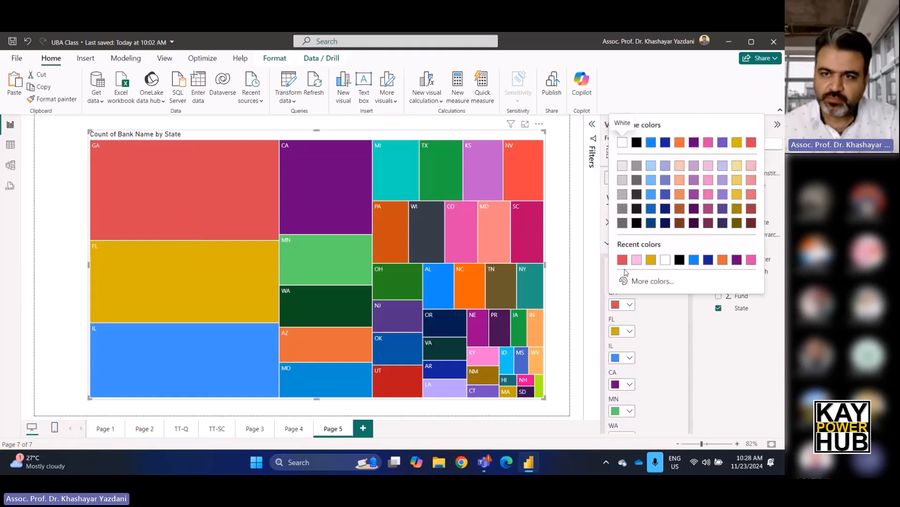
left_click(640, 225)
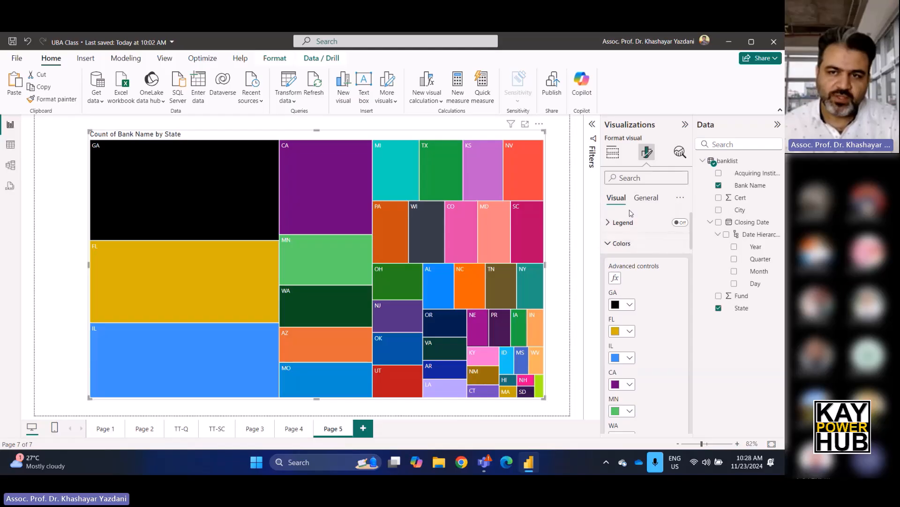
Recolor the treemap's Georgia tile purple, reusing a recent color.
left_click(608, 245)
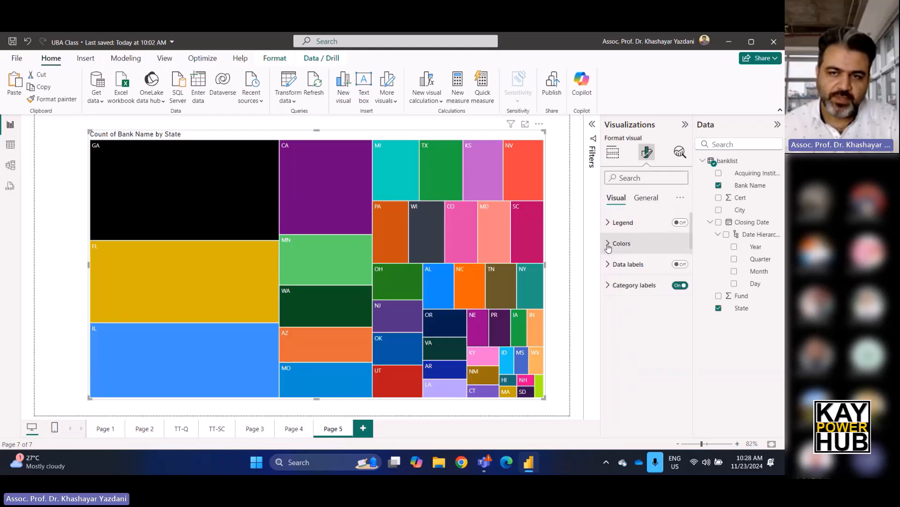
left_click(616, 245)
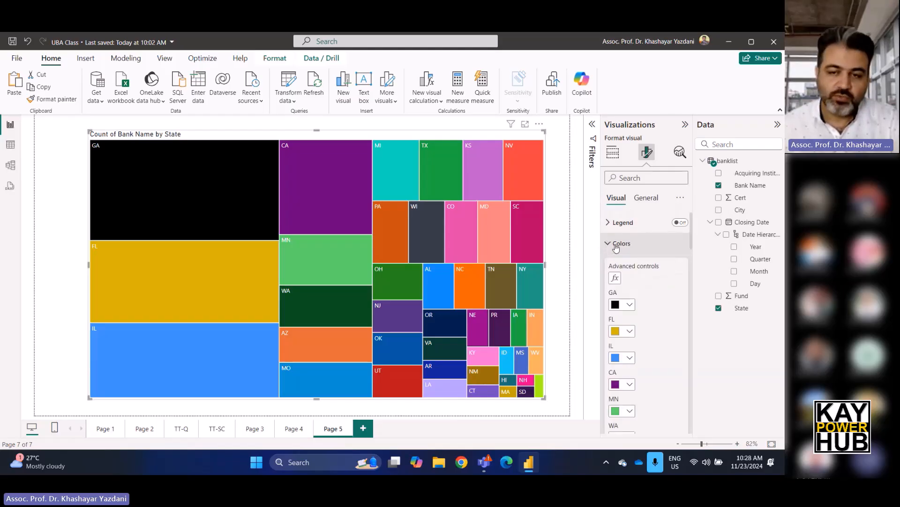
left_click(629, 305)
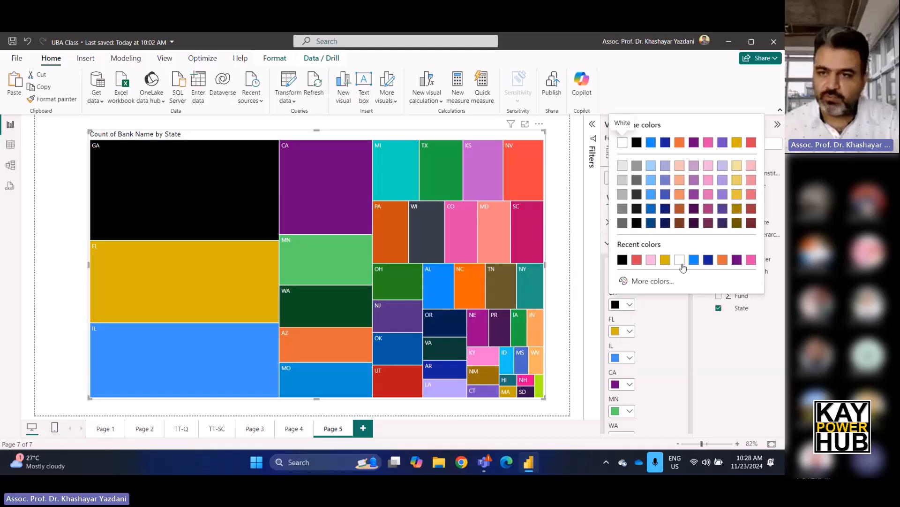
left_click(735, 262)
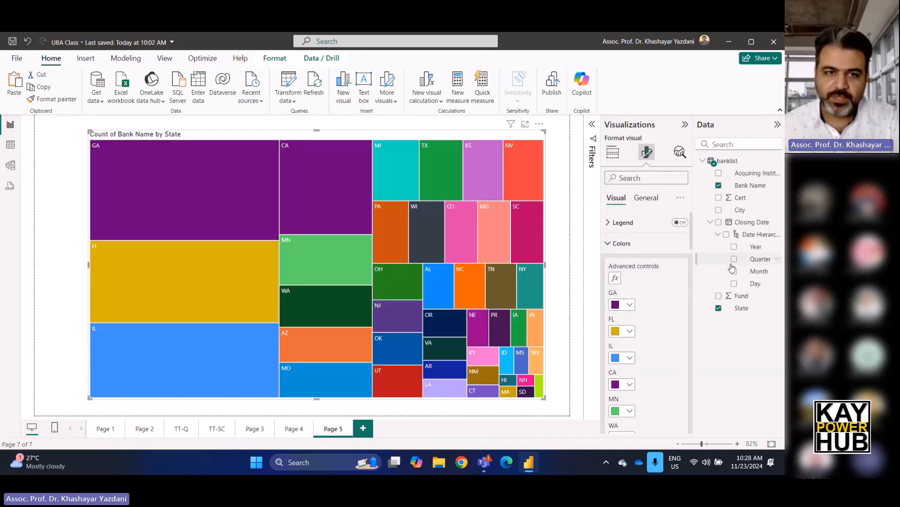
Give the treemap's Georgia tile a custom bright green color picked from the full color spectrum.
left_click(629, 305)
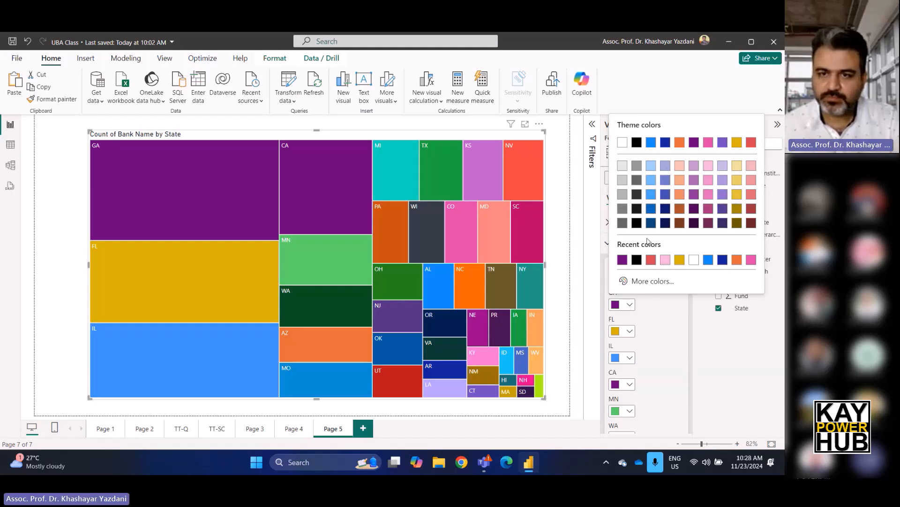
left_click(653, 281)
left_click(662, 248)
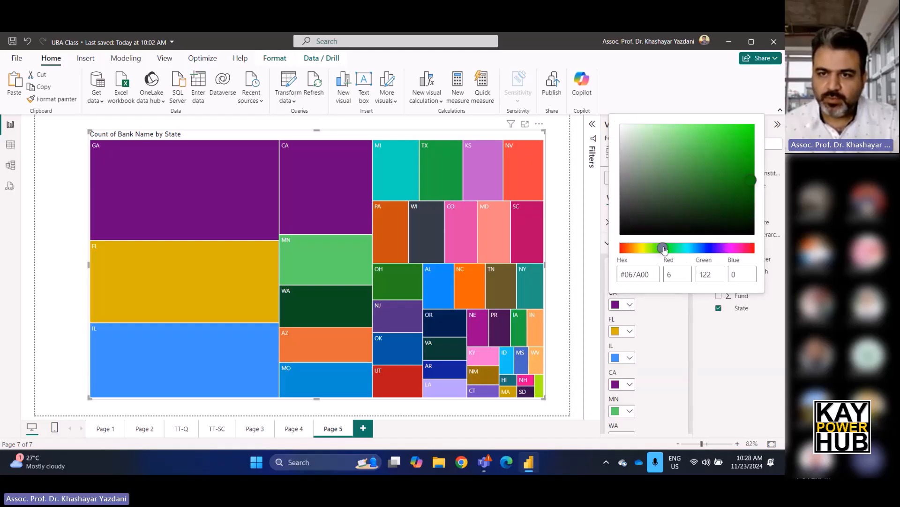
left_click(749, 124)
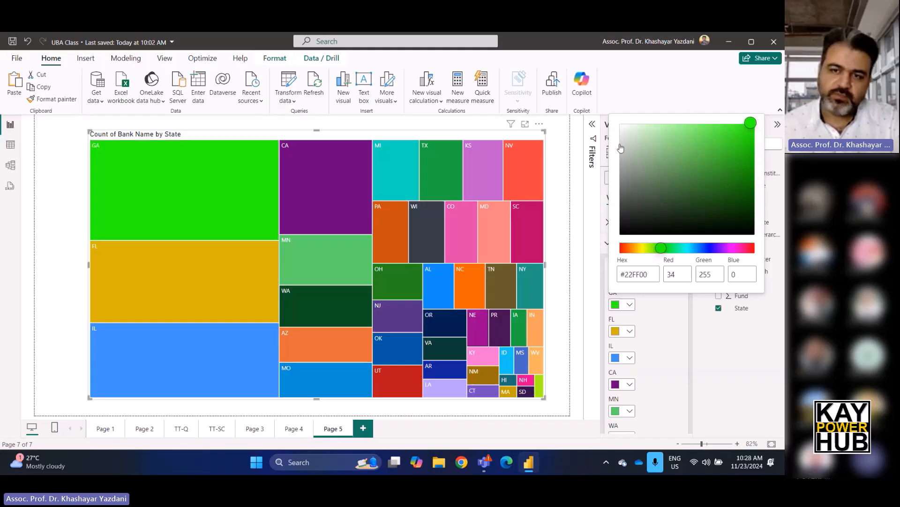
left_click(595, 276)
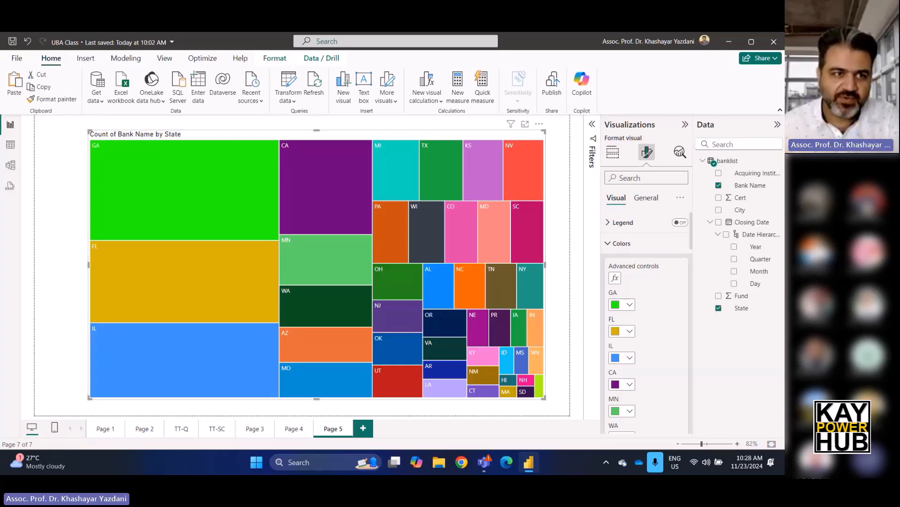
Look through the records of the banklist table in Table view.
left_click(10, 145)
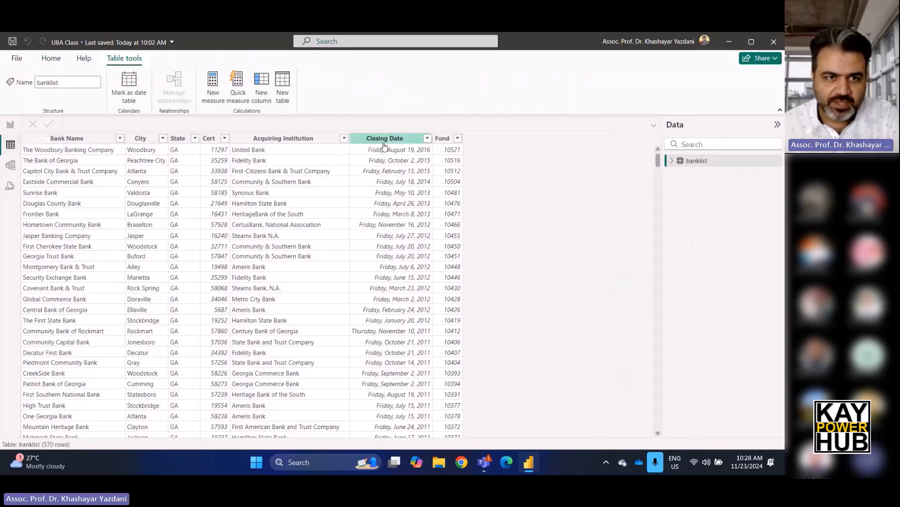
scroll(192, 242, "down", 12)
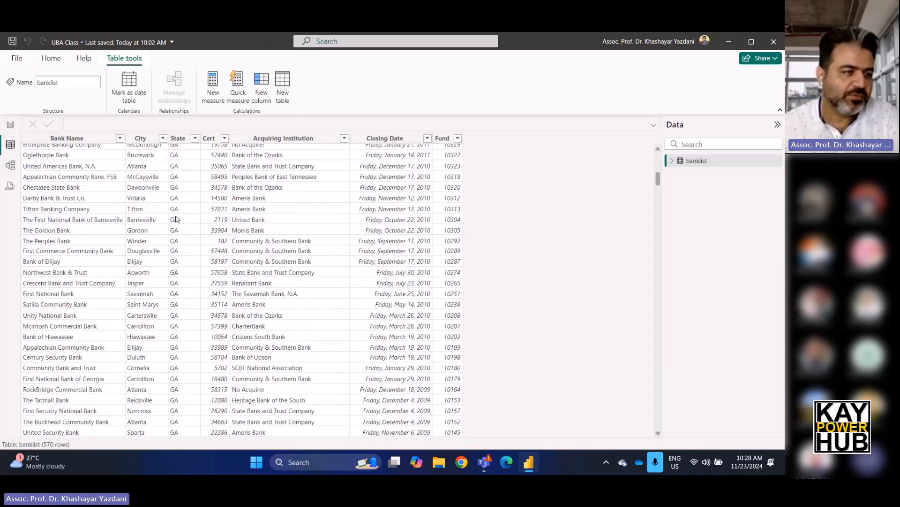
scroll(178, 216, "up", 12)
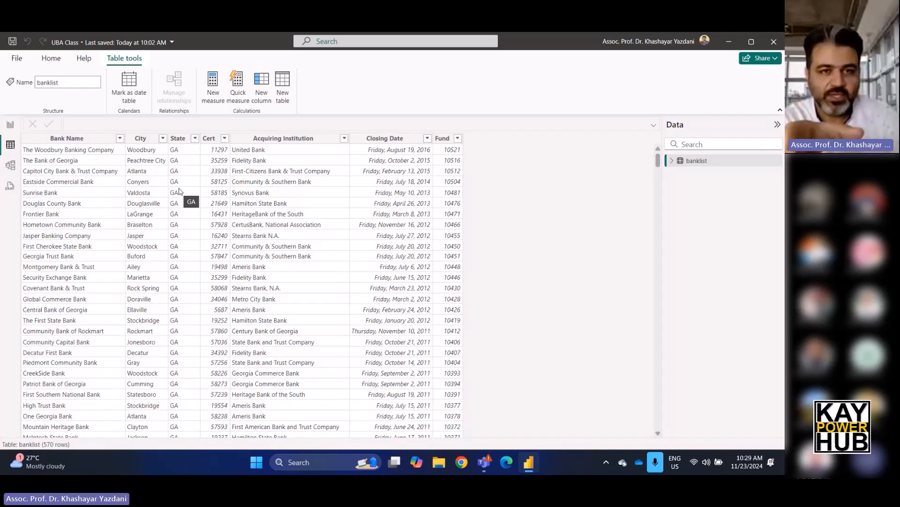
Start a trial calculated column in the banklist table, discard it, and return to the report.
left_click(259, 88)
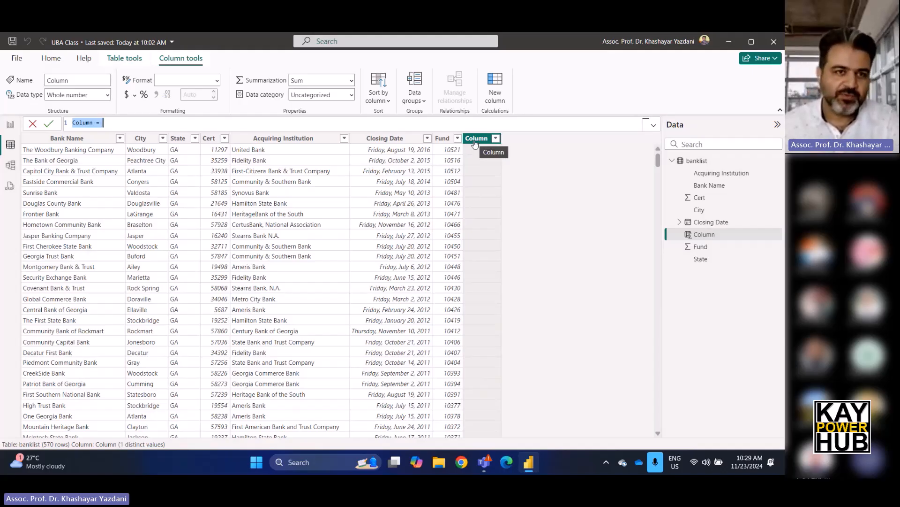
left_click(32, 123)
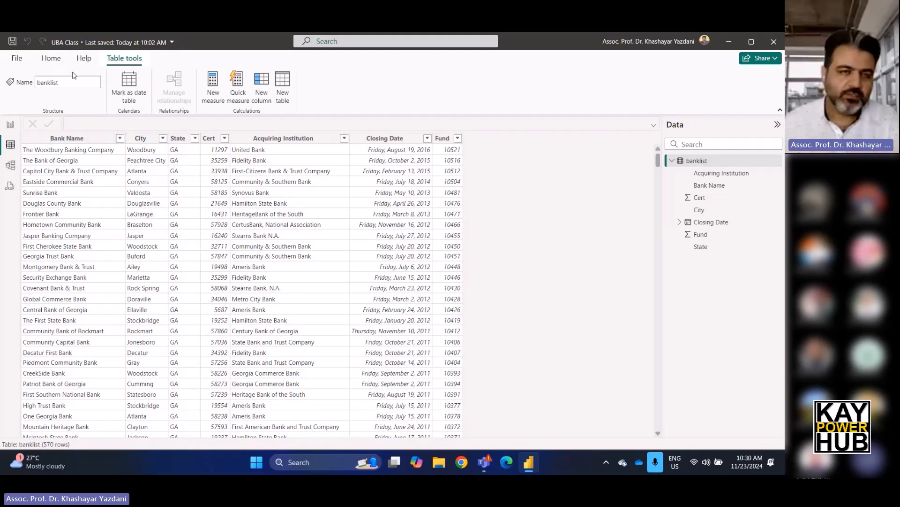
left_click(12, 125)
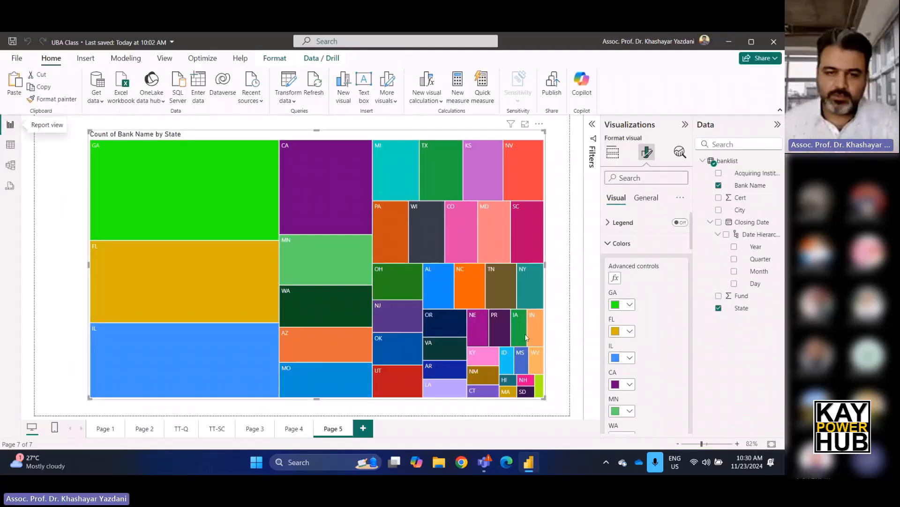
Inspect the bar tooltip on Page 1's column chart and turn on drill-down for Page 2's line chart.
left_click(103, 429)
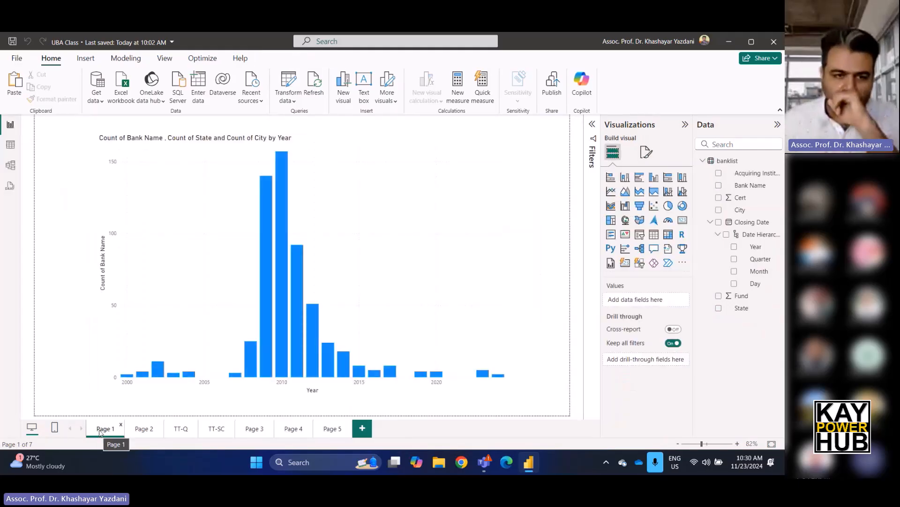
mouse_move(298, 331)
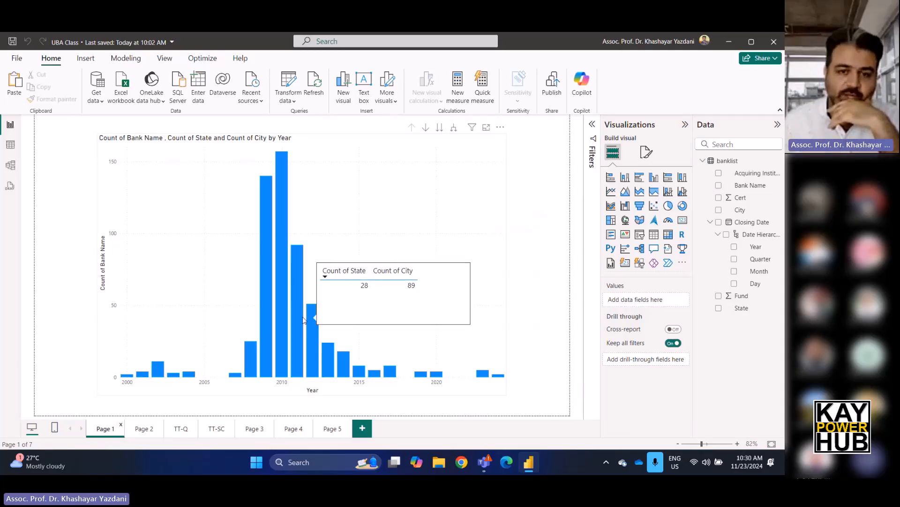
left_click(144, 429)
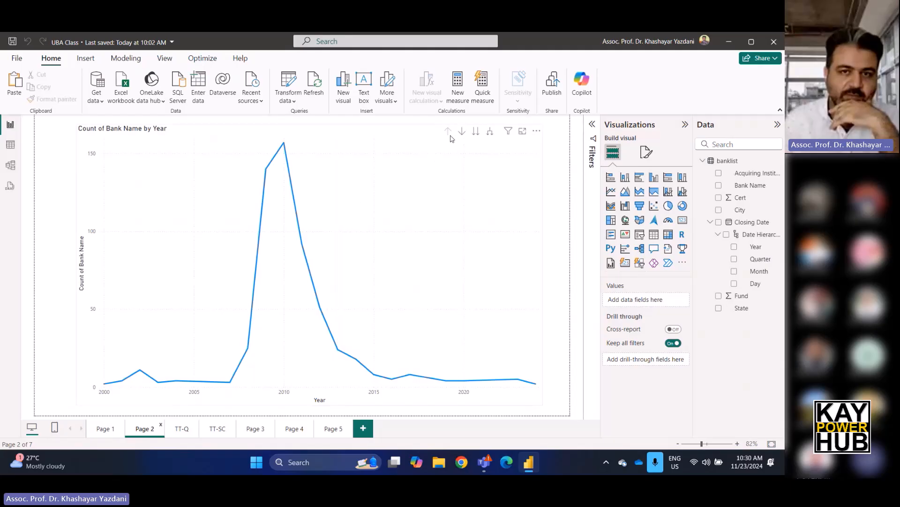
left_click(463, 132)
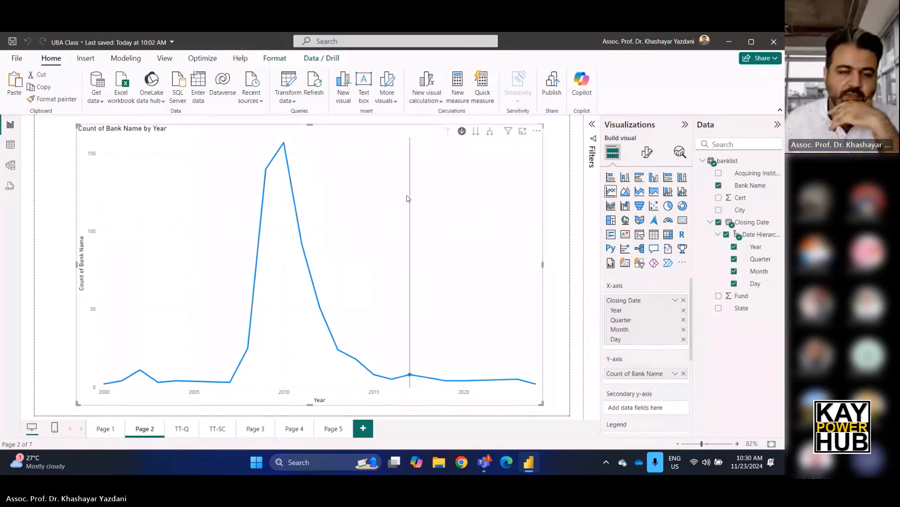
Review the TT-Q and TT-SC tooltip pages and inspect the quarterly tooltip on Page 2's line chart.
left_click(179, 430)
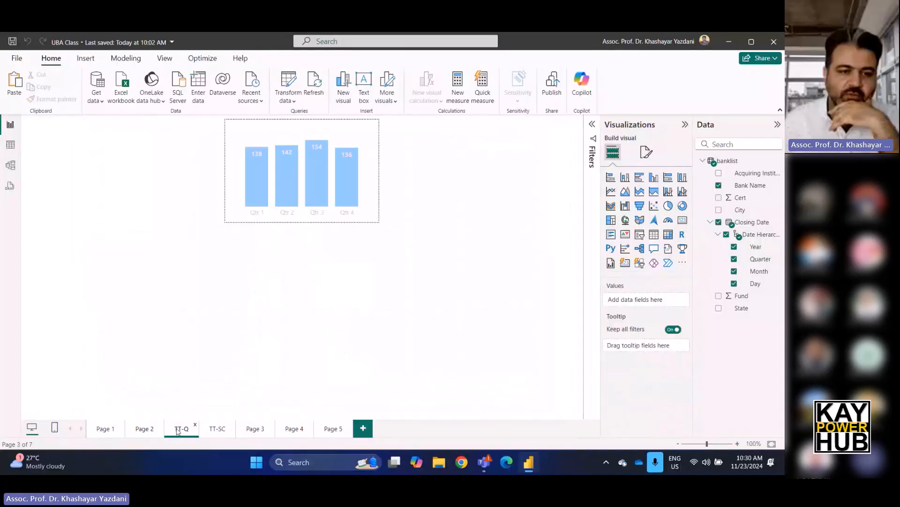
left_click(210, 430)
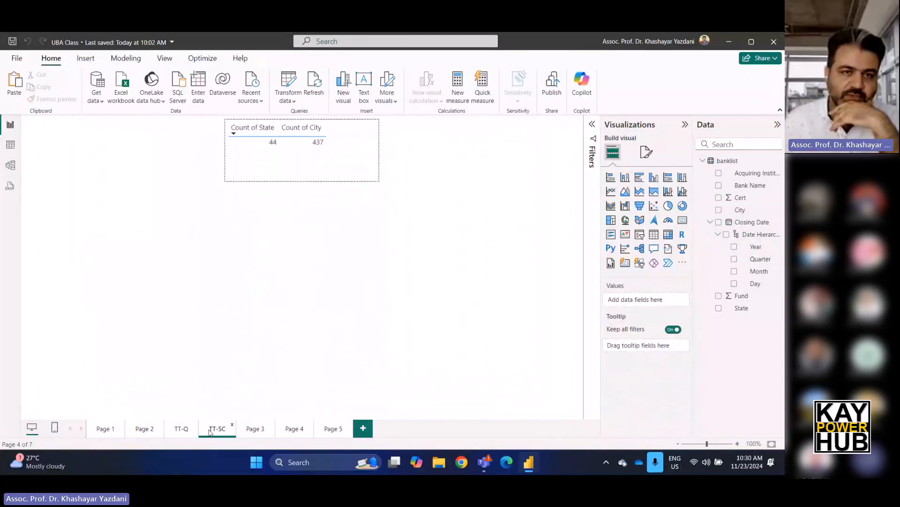
left_click(144, 430)
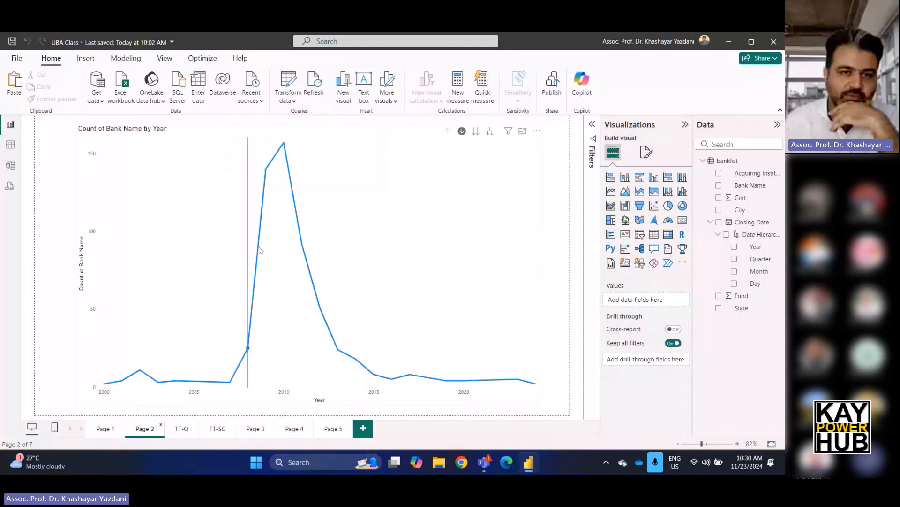
mouse_move(265, 196)
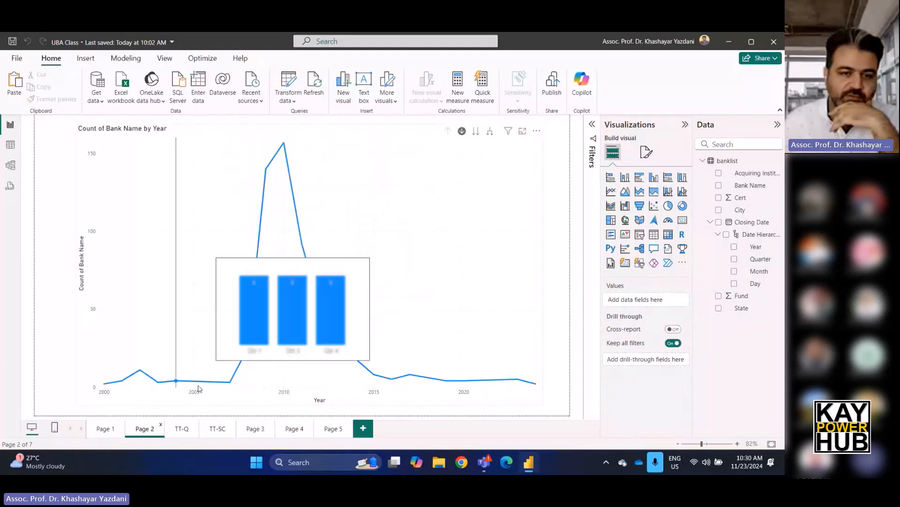
Filter Page 3 to May with the Month slicer, and review Page 4 and the Page 5 treemap.
left_click(254, 431)
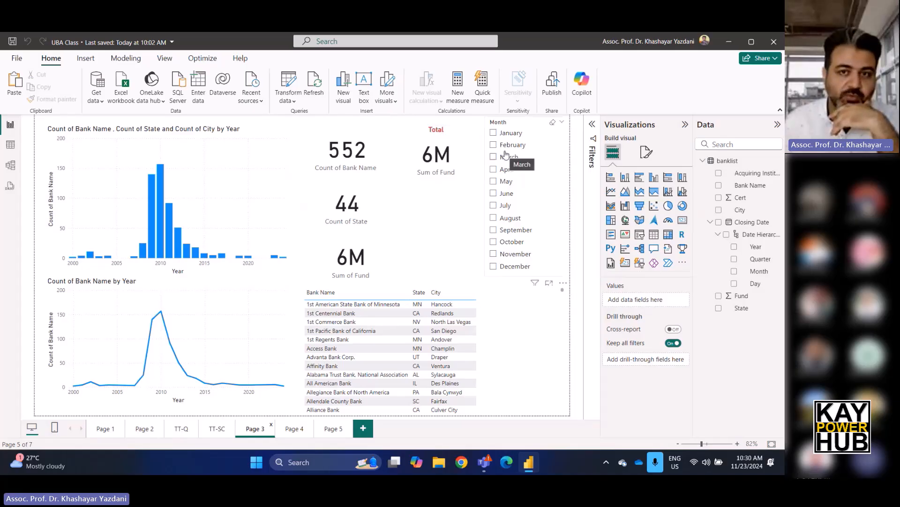
left_click(543, 184)
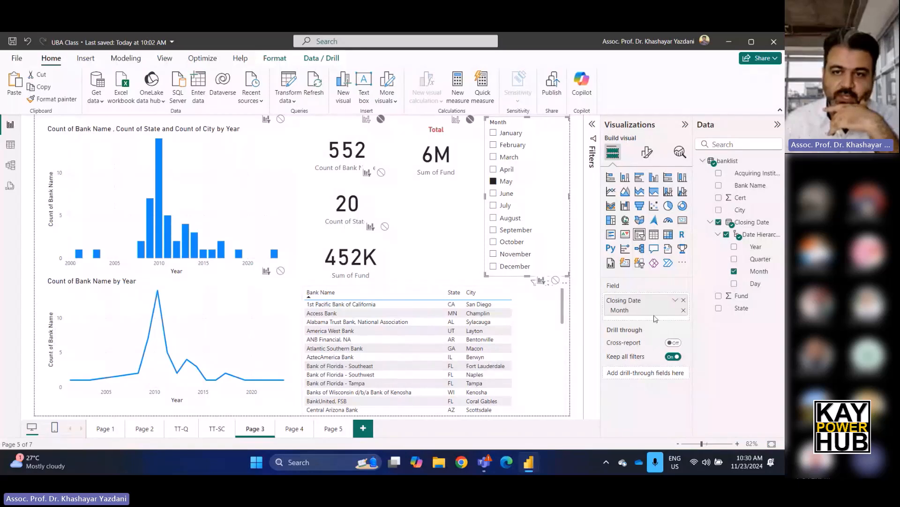
left_click(287, 430)
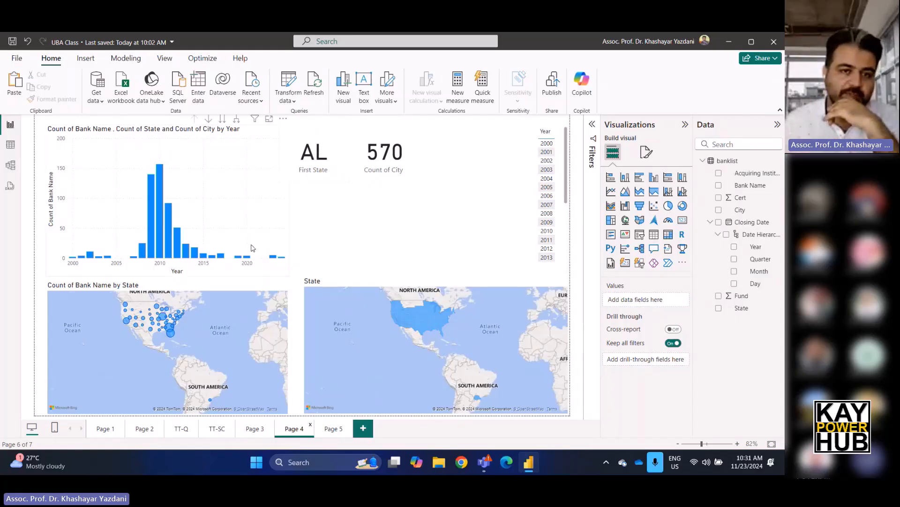
left_click(333, 429)
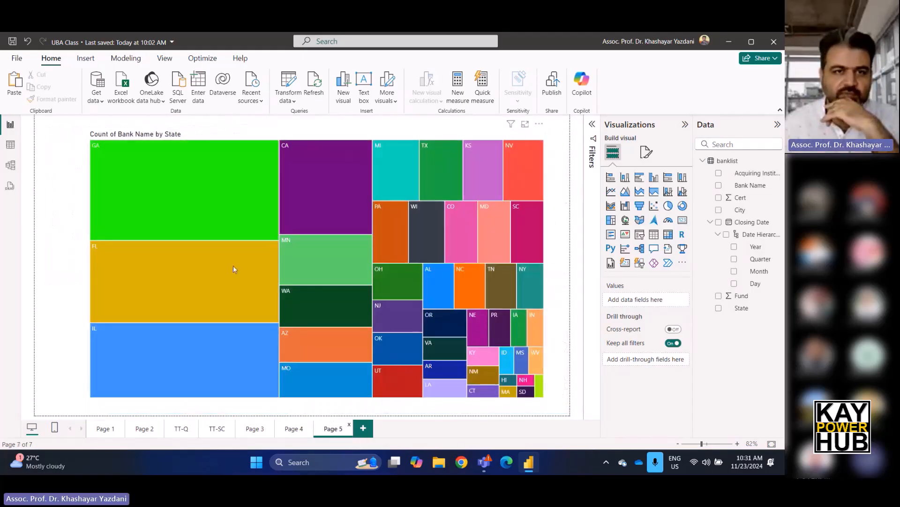
mouse_move(509, 211)
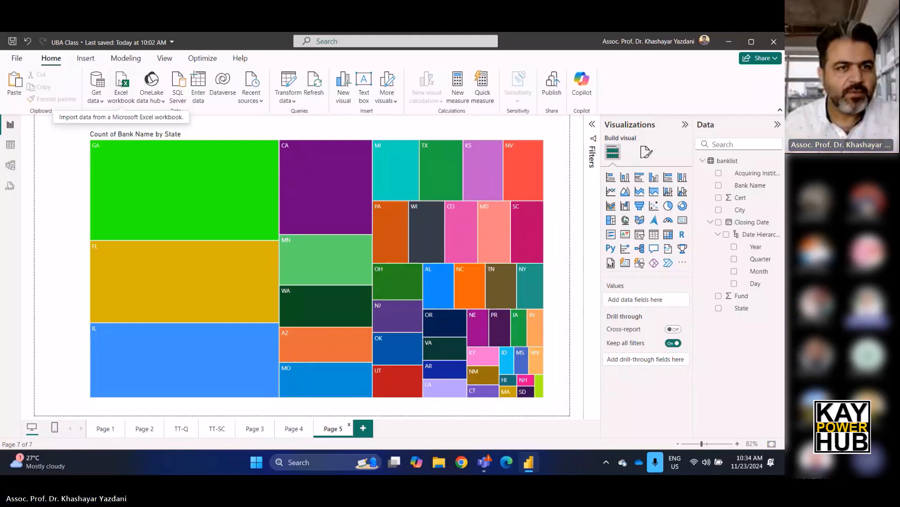
Look over the common data sources available for import and the banklist table's columns.
left_click(96, 99)
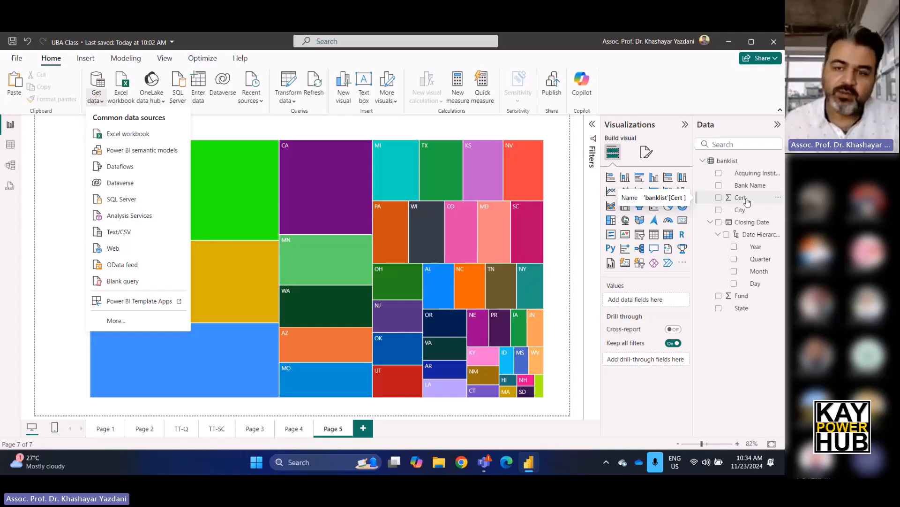
left_click(700, 99)
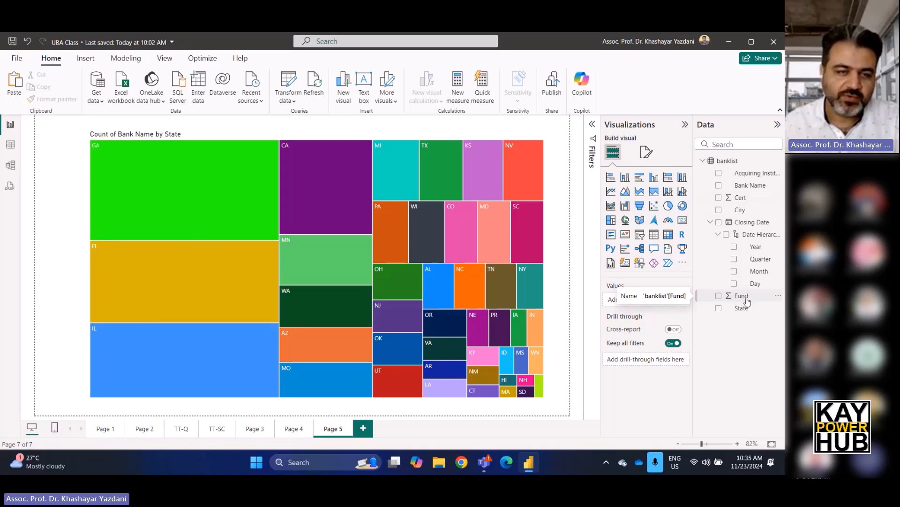
left_click(11, 144)
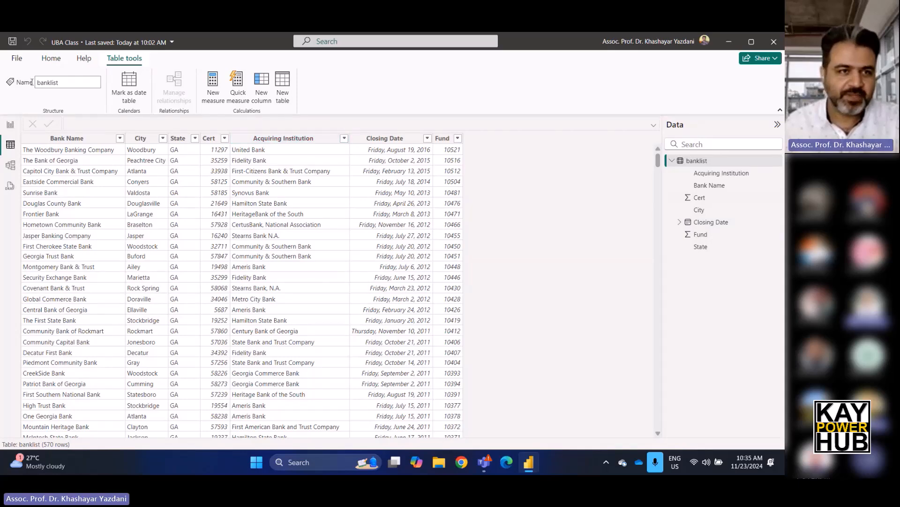
left_click(11, 125)
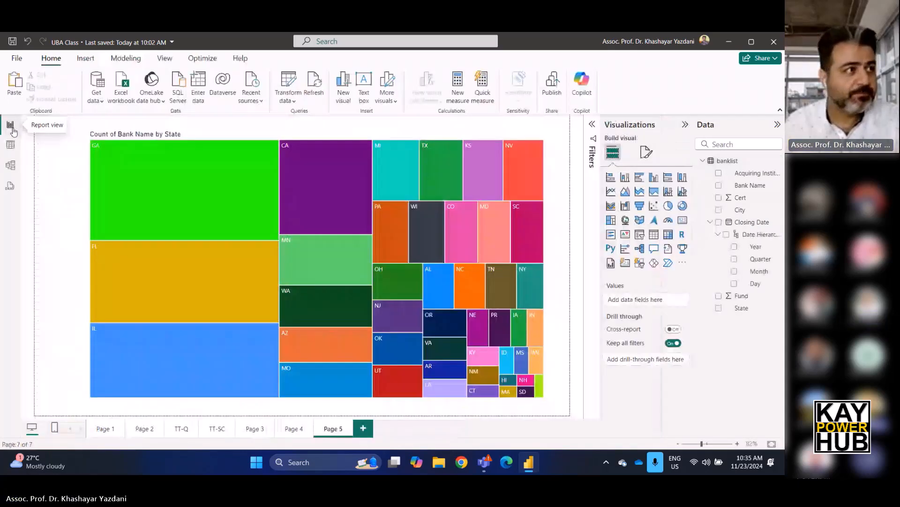
Check the banklist table once more and open Page 3 of the report.
left_click(11, 145)
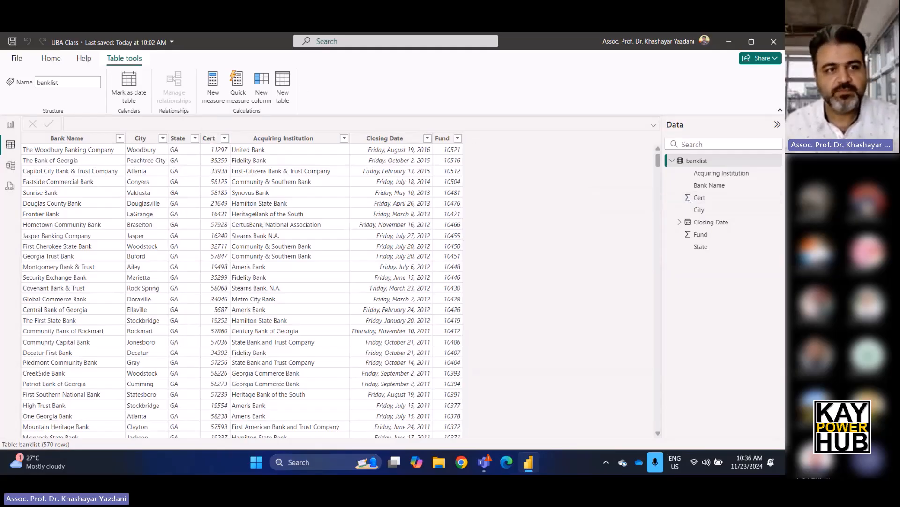
left_click(7, 128)
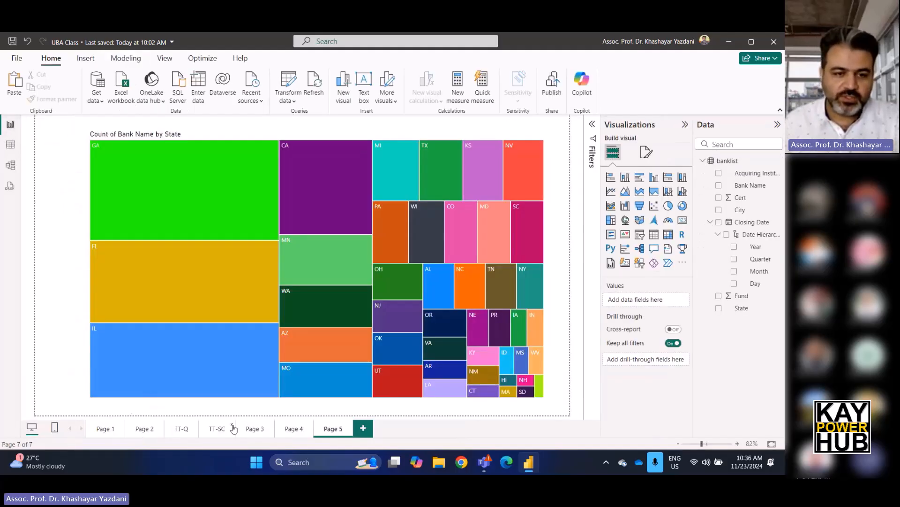
left_click(259, 429)
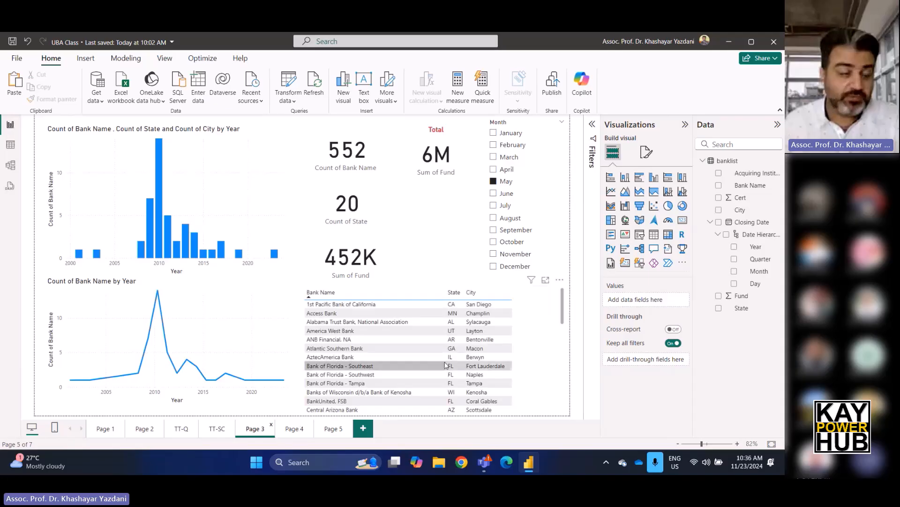